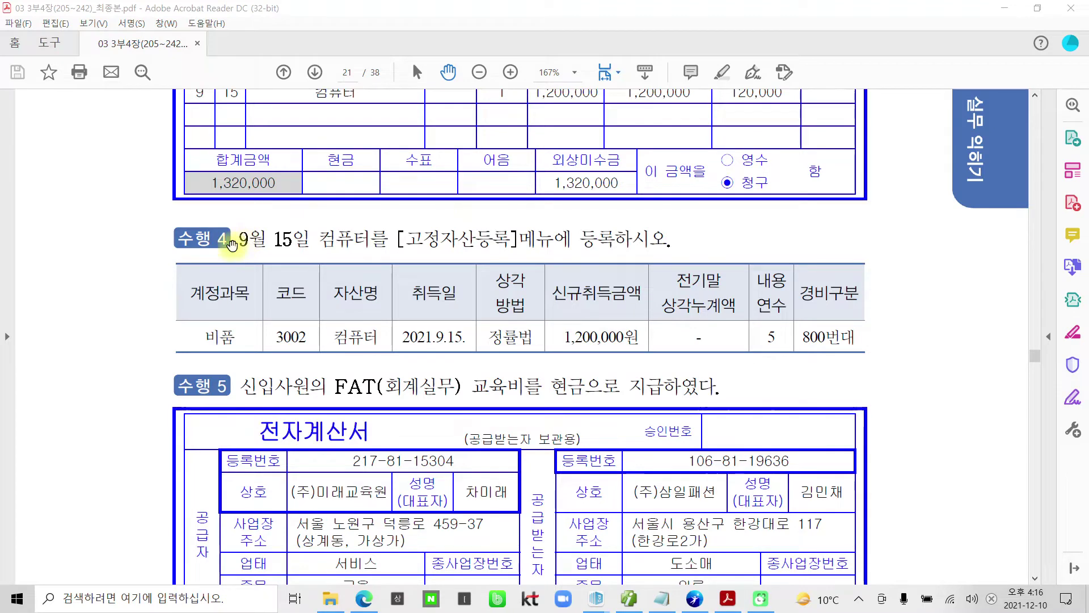
# - Examine the 수행 3 computer tax invoice and compare its supply value and tax with the 수행 4 fixed asset table
pyautogui.scroll(2, 224, 262)
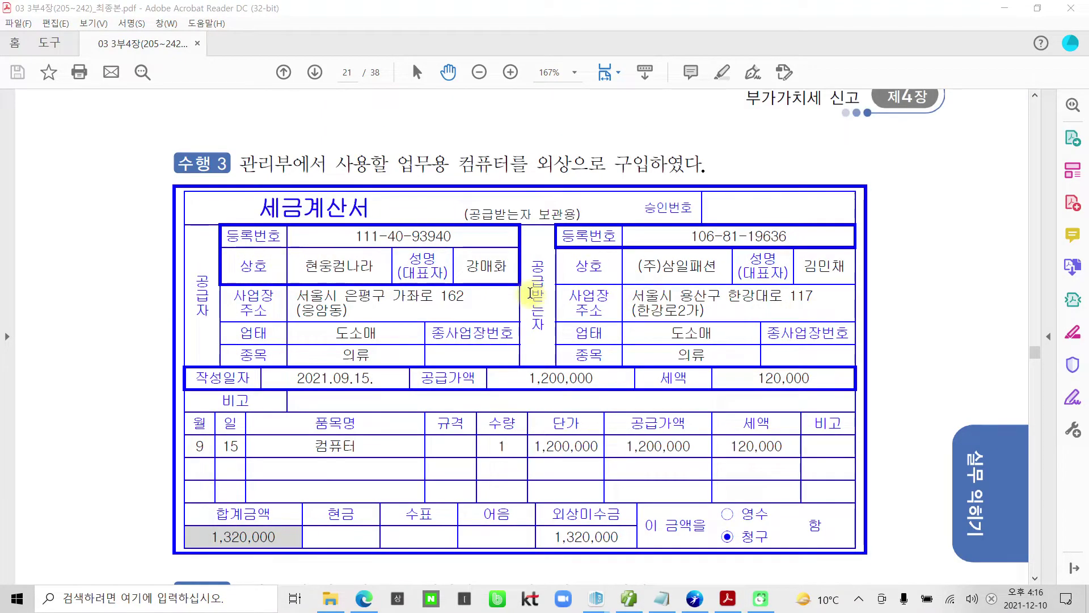
pyautogui.scroll(-2, 529, 294)
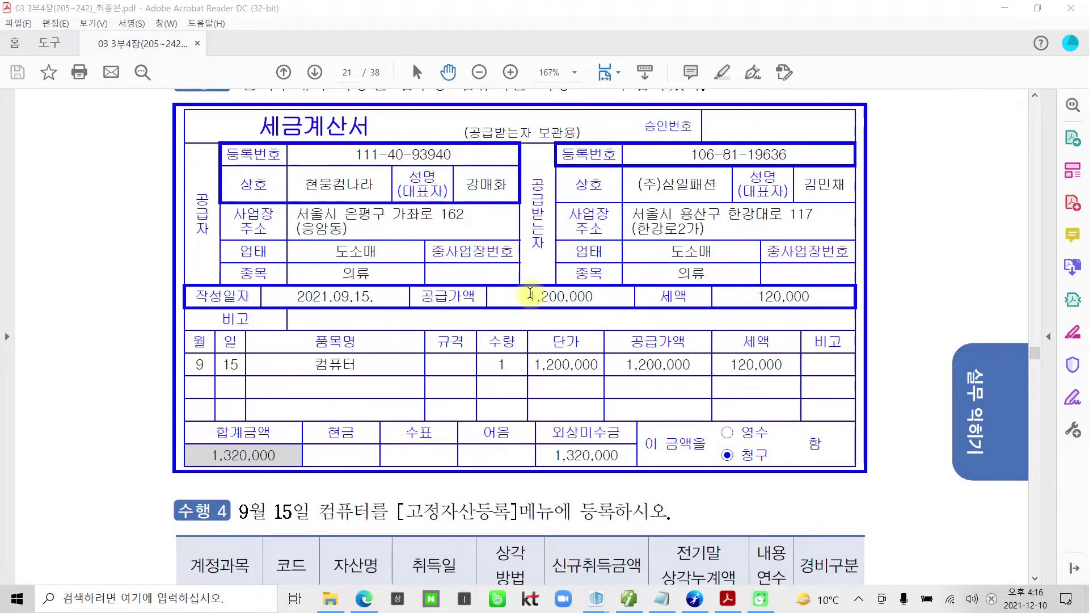
pyautogui.scroll(1, 366, 369)
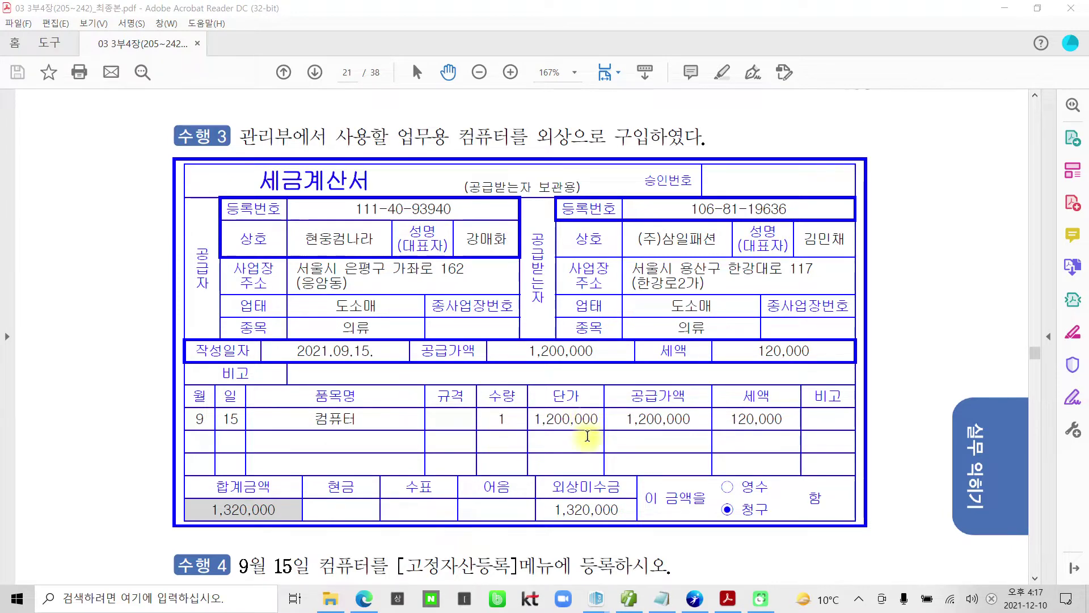
pyautogui.scroll(-2, 584, 438)
pyautogui.scroll(-3, 581, 440)
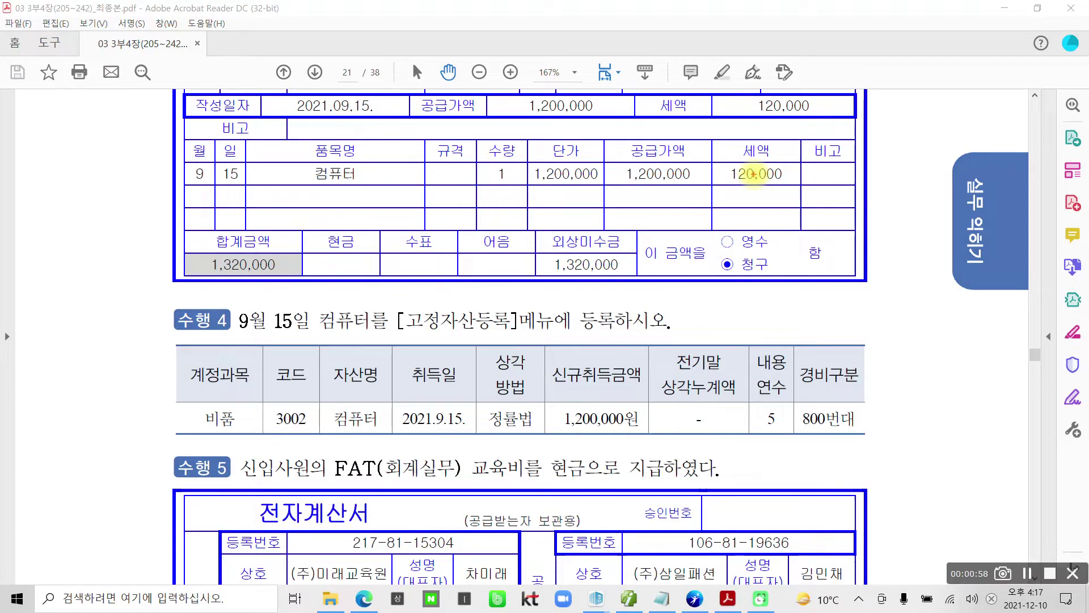
pyautogui.moveTo(755, 157)
pyautogui.mouseDown()
pyautogui.moveTo(724, 193)
pyautogui.moveTo(767, 202)
pyautogui.mouseUp()
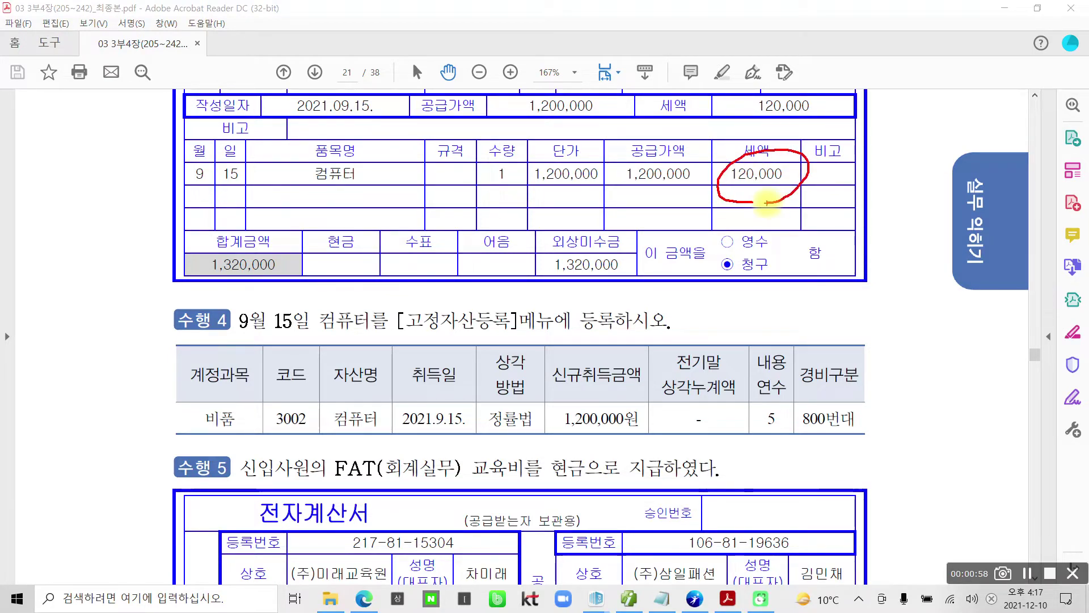
pyautogui.moveTo(368, 452)
pyautogui.mouseDown()
pyautogui.moveTo(319, 417)
pyautogui.moveTo(390, 450)
pyautogui.mouseUp()
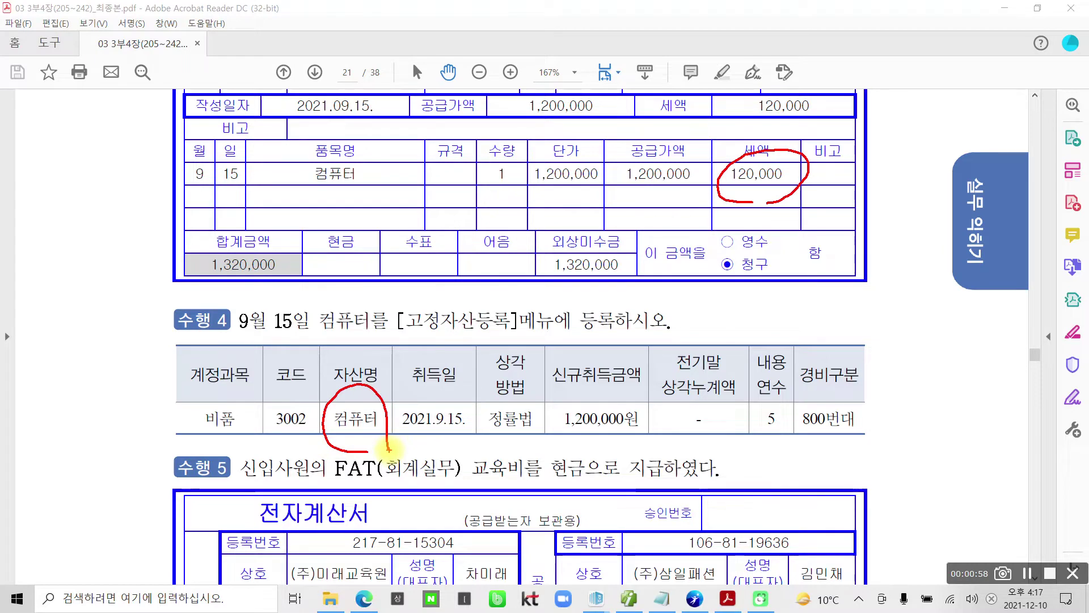
pyautogui.moveTo(669, 196)
pyautogui.mouseDown()
pyautogui.moveTo(594, 402)
pyautogui.moveTo(625, 458)
pyautogui.mouseUp()
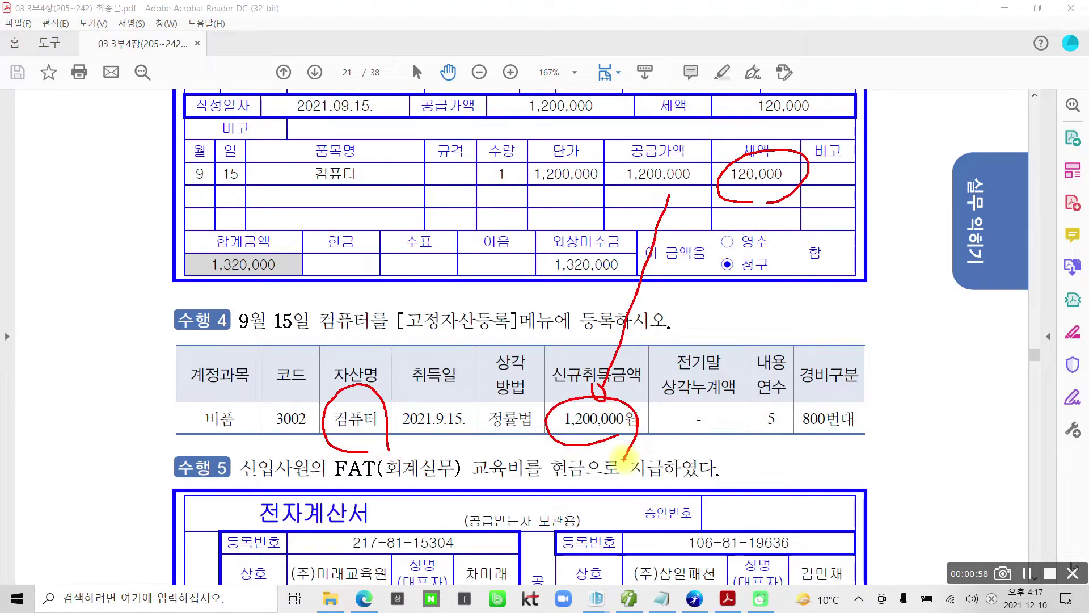
pyautogui.press('Escape')
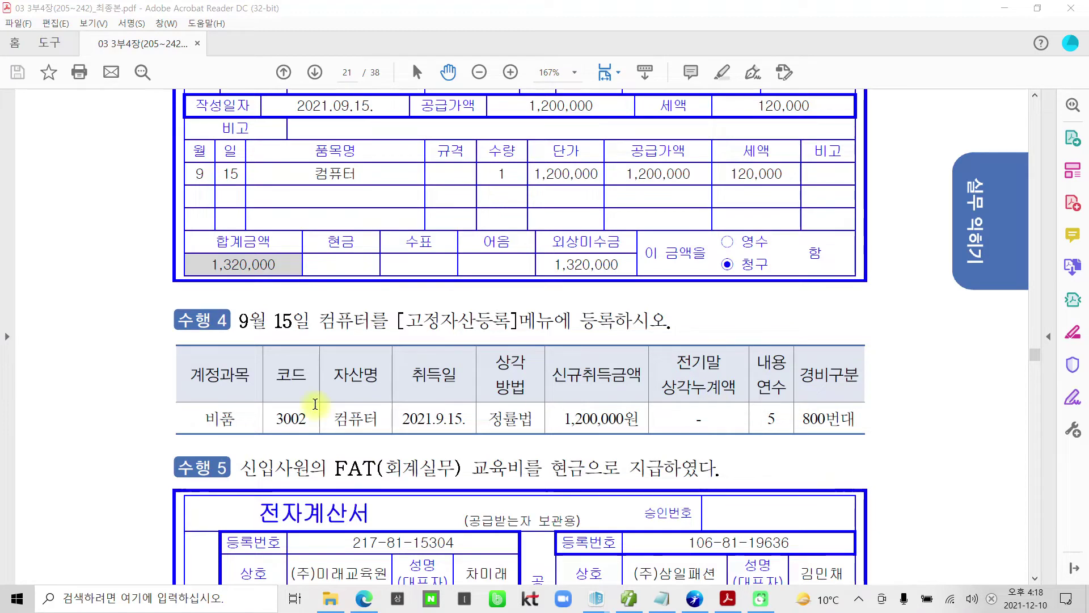
# - Highlight the text 고정자산등록 in the 수행 4 instruction
pyautogui.moveTo(404, 321); pyautogui.dragTo(508, 324)
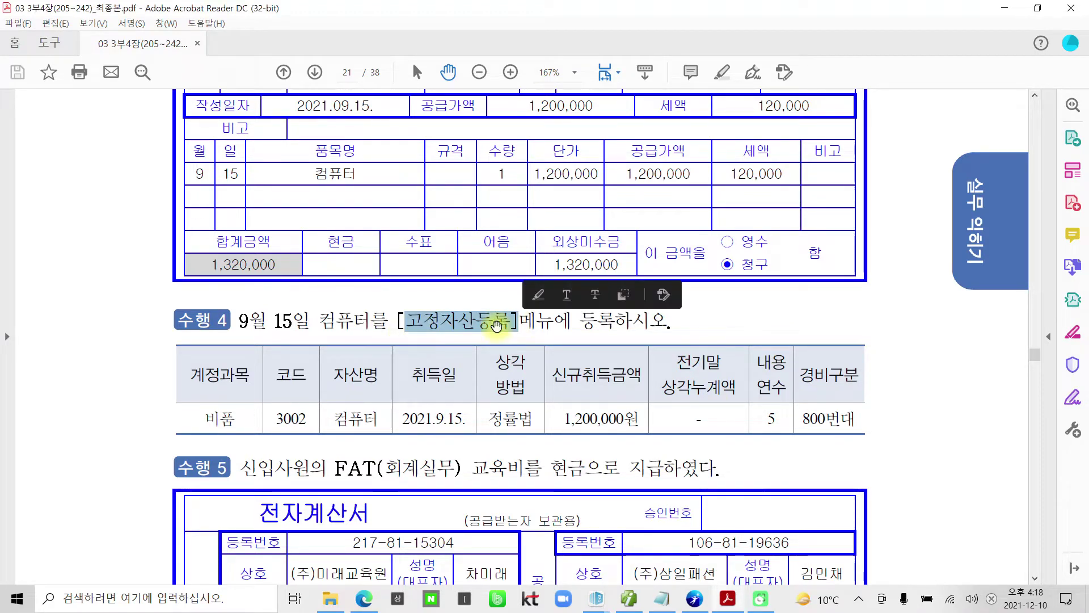
pyautogui.click(536, 294)
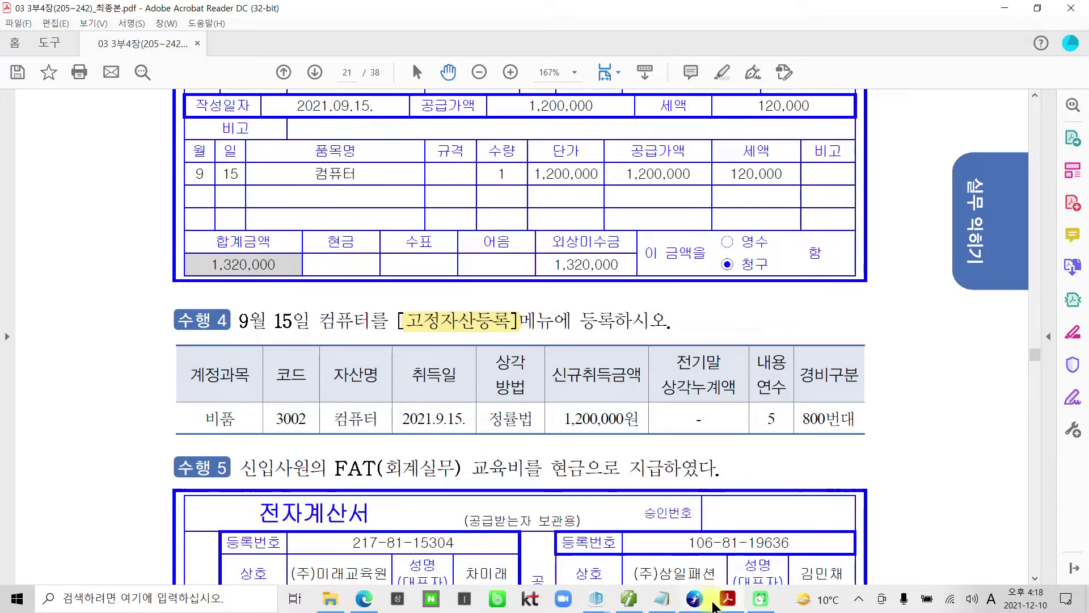
# - Switch to the accounting program and close the 부가가치세신고서 form, saving its data
pyautogui.click(695, 602)
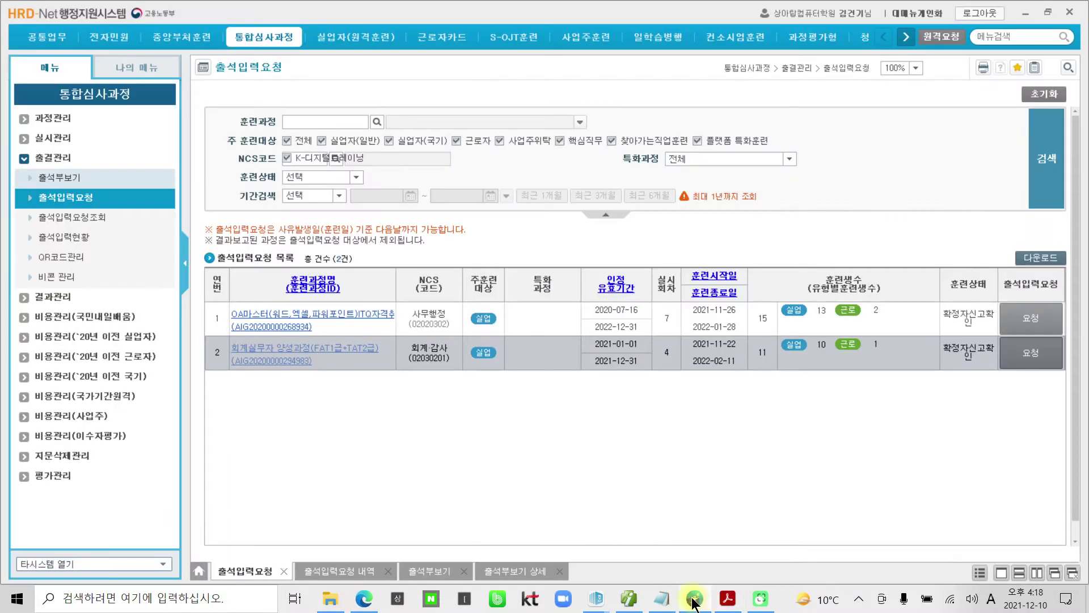
pyautogui.click(693, 602)
pyautogui.hotkey('alt', 'Tab')
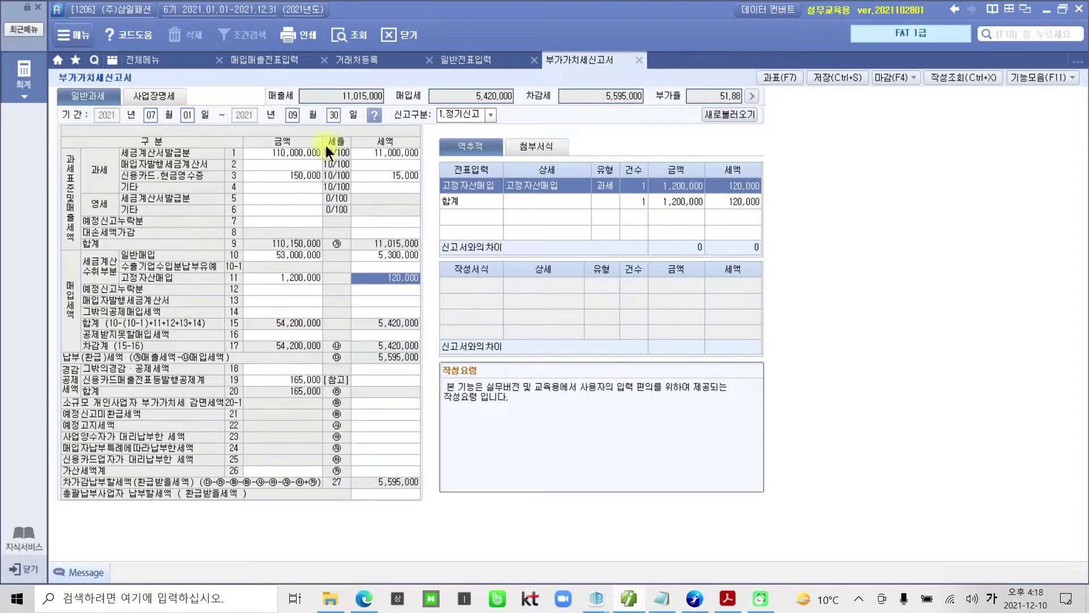
pyautogui.click(639, 60)
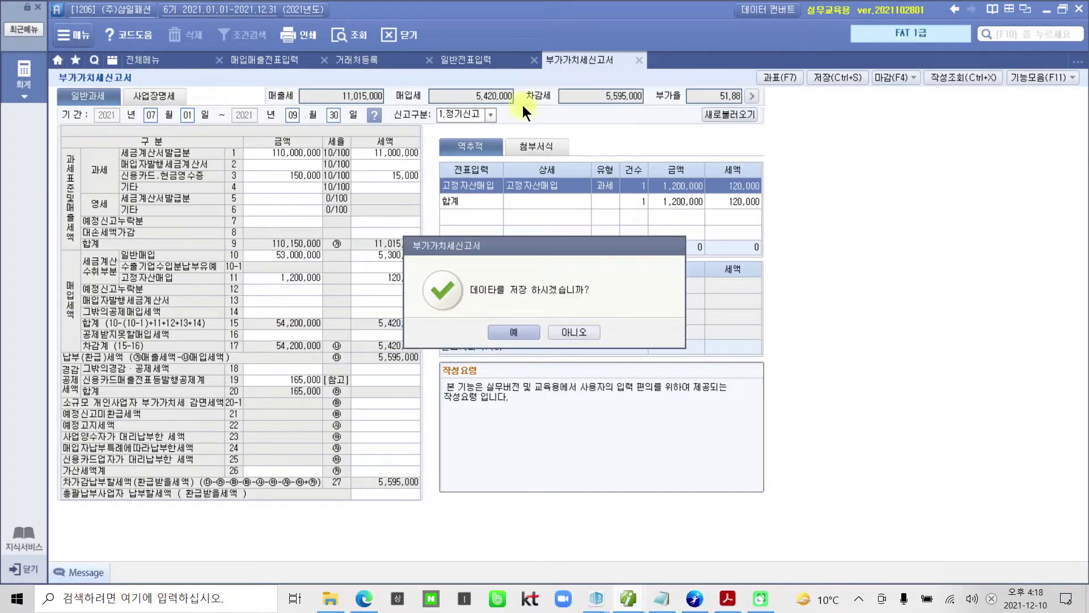
pyautogui.click(526, 330)
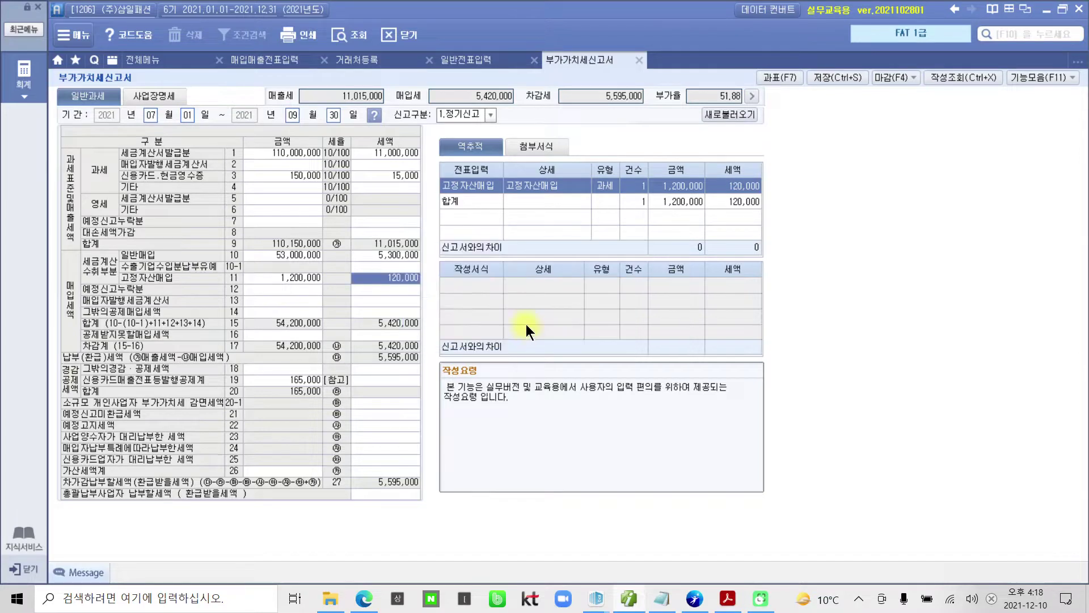
# - Open 고정자산등록 and list the assets with 고정자산계정과목, 자산구분 and 상각방법구분 all set to 전체
pyautogui.click(209, 59)
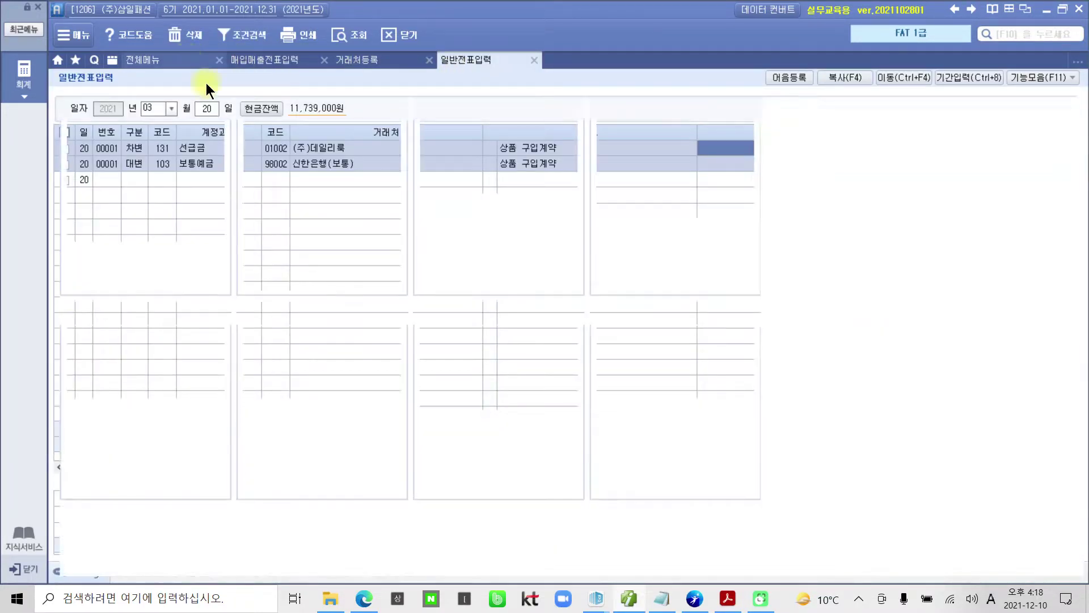
pyautogui.click(434, 125)
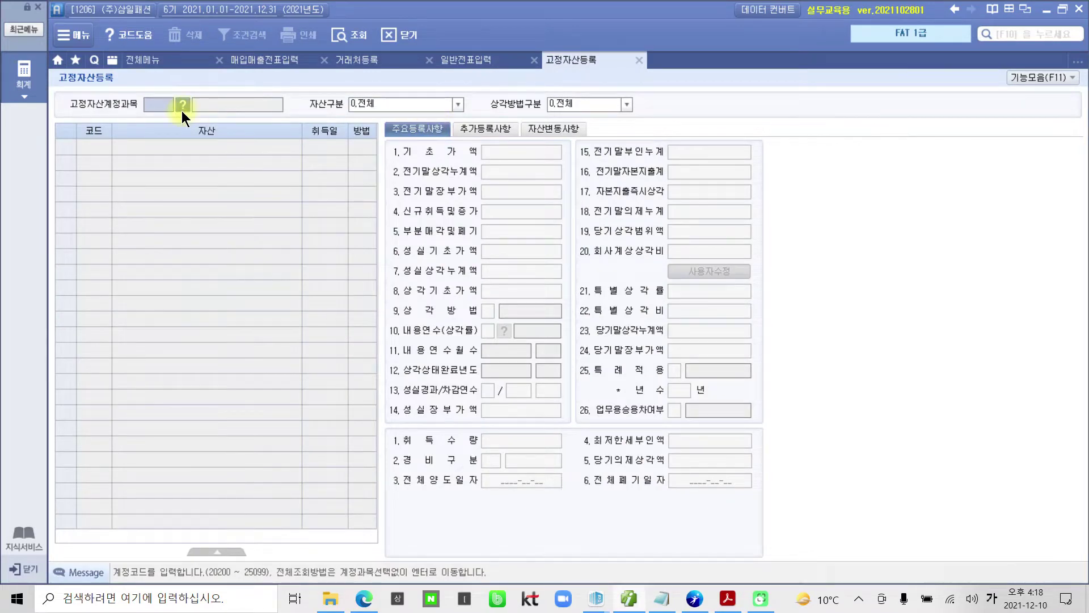
pyautogui.press('Return')
pyautogui.press('Return')
pyautogui.press('Return')
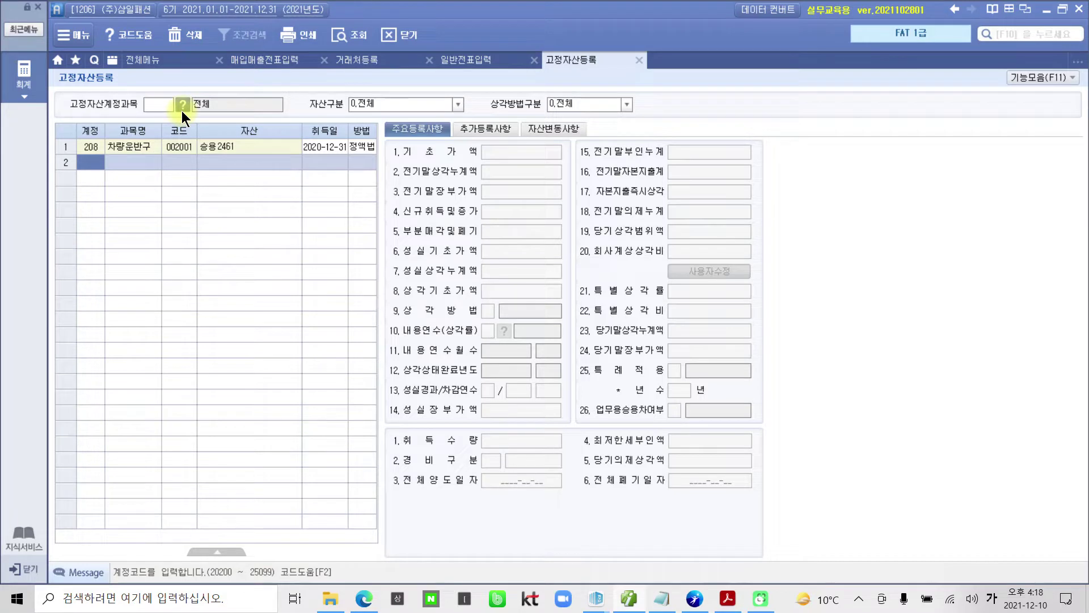
# - Start a new asset entry under account 212 비품 with asset code 3002
pyautogui.press('F2')
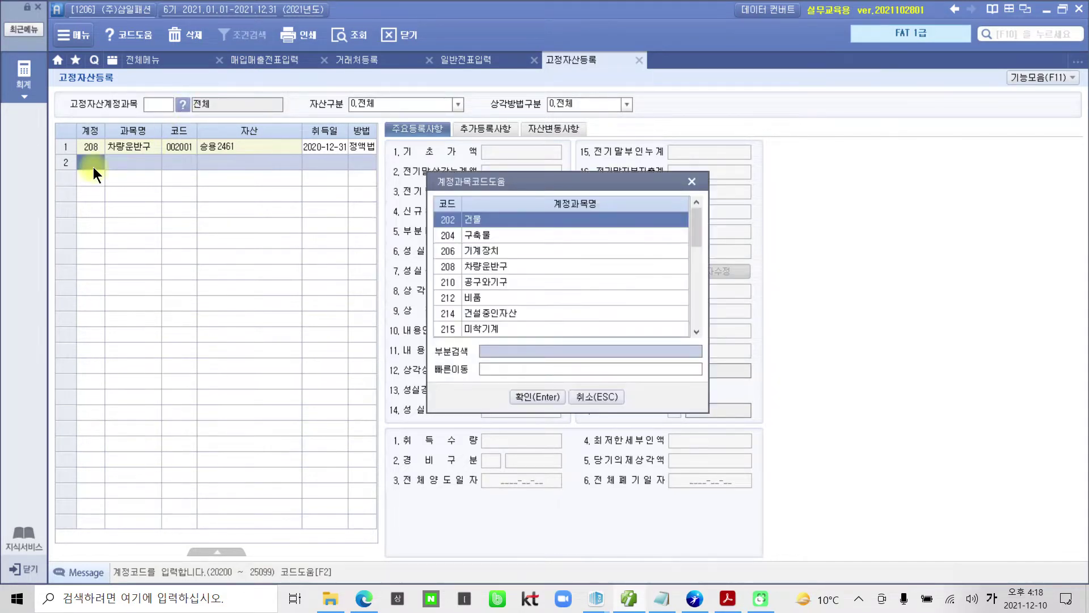
pyautogui.click(476, 298)
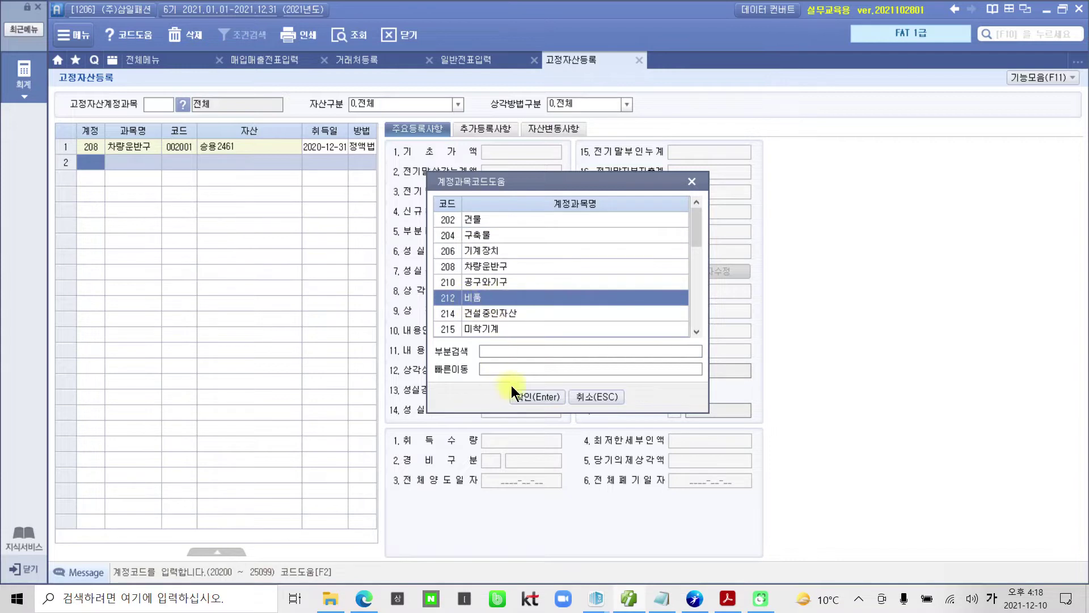
pyautogui.click(529, 401)
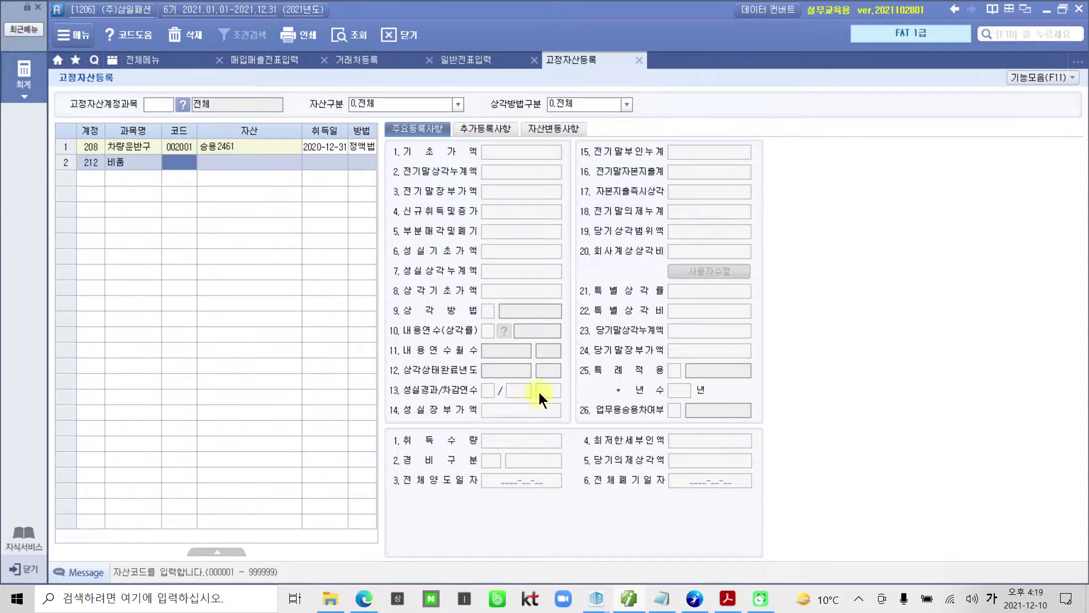
pyautogui.write('3002')
pyautogui.press('Return')
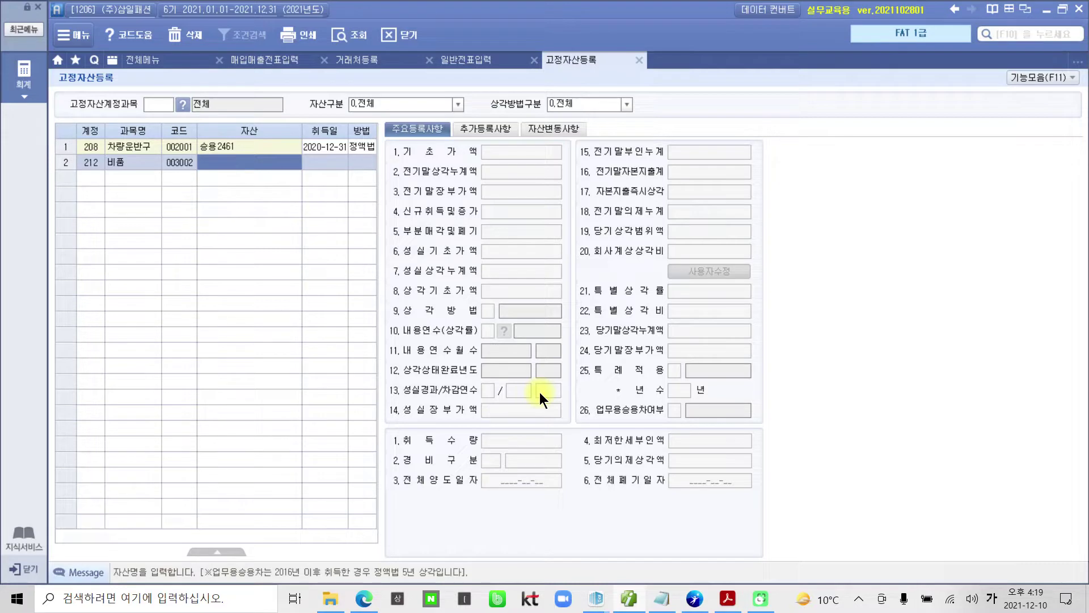
# - Name the new 비품 asset 컴퓨터 and set its acquisition date to 2021-09-15
pyautogui.write('컴퓨터')
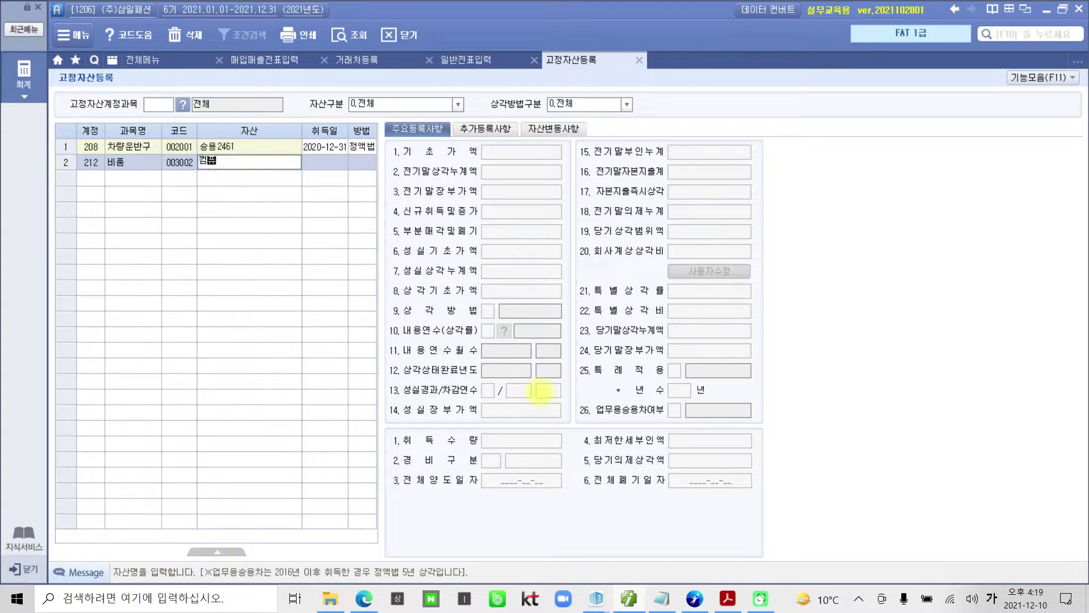
pyautogui.press('Return')
pyautogui.write('2021-0_-__')
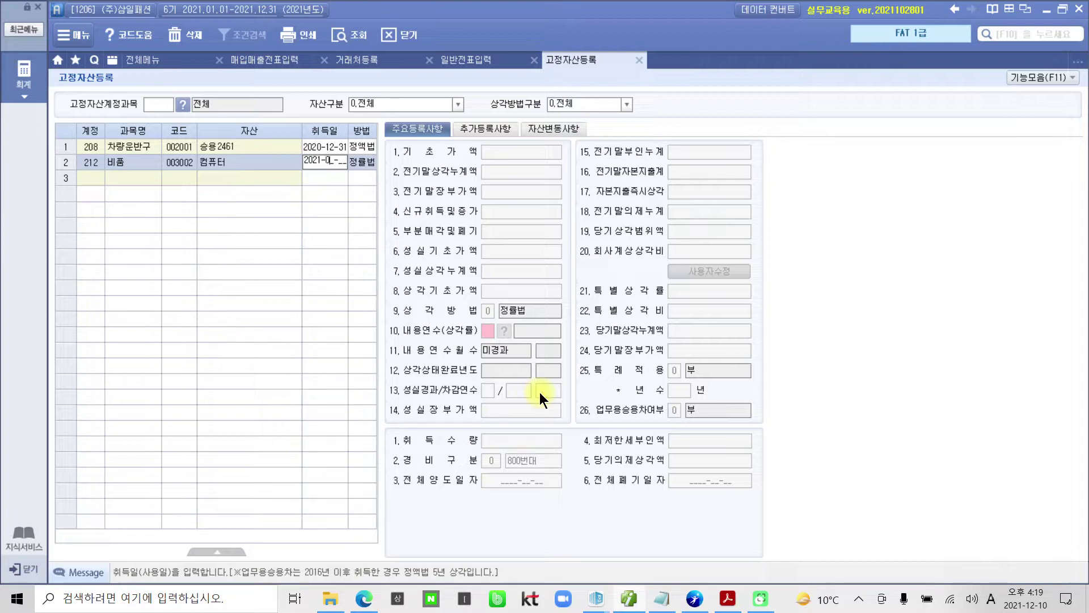
pyautogui.write('5')
pyautogui.press('Return')
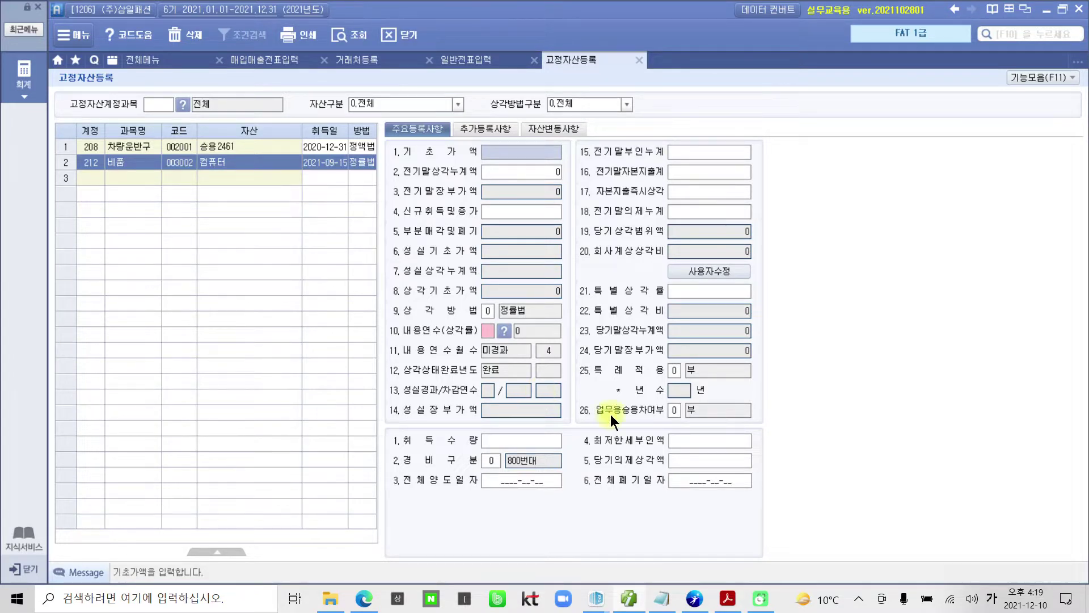
# - Set the computer's 신규취득및증가 amount to 1,200,000
pyautogui.click(520, 212)
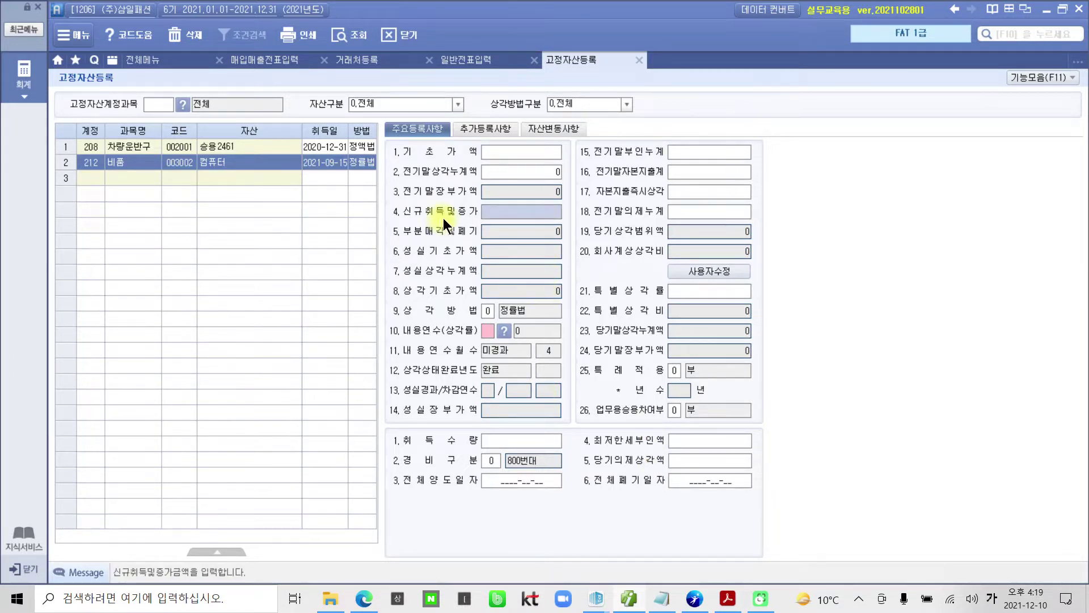
pyautogui.write('1,200')
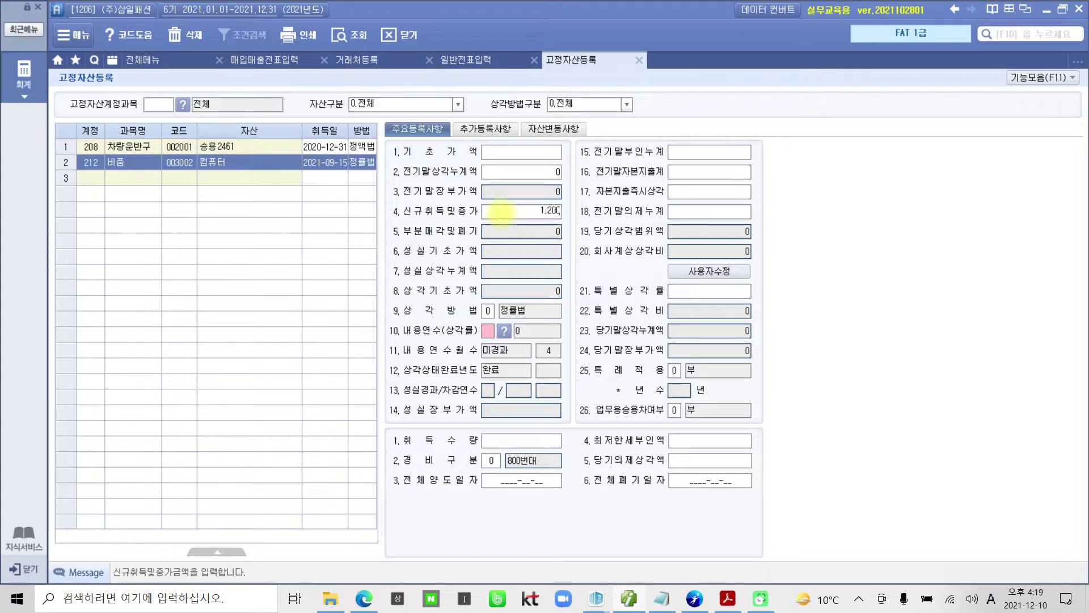
pyautogui.write(',000')
pyautogui.press('Return')
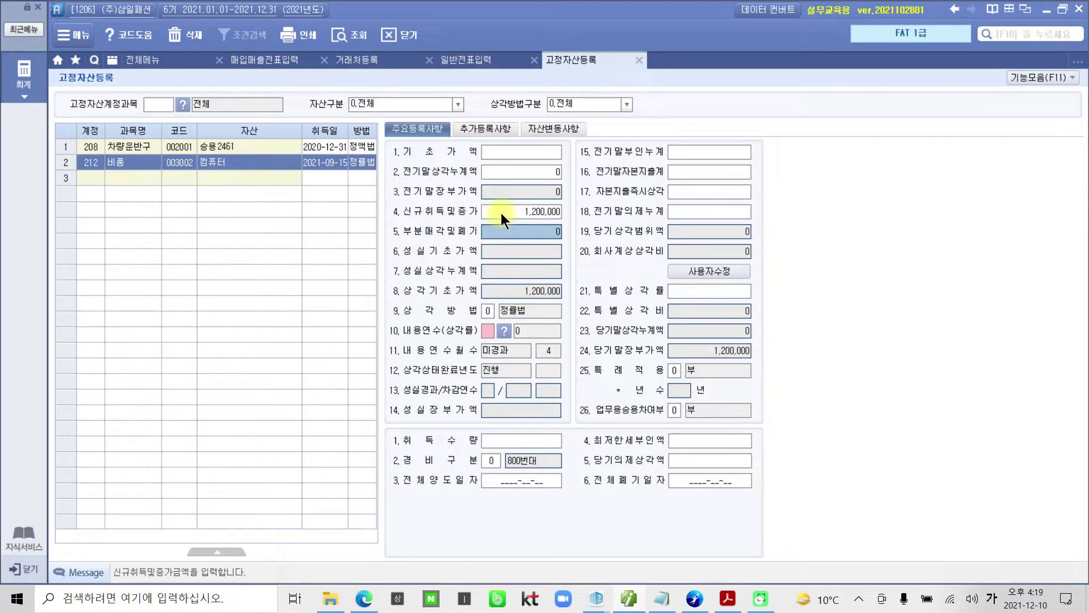
# - Accept 정률법 as the computer's depreciation method and set its useful life (내용연수) to 5 years
pyautogui.press('Return')
pyautogui.press('Return')
pyautogui.press('Return')
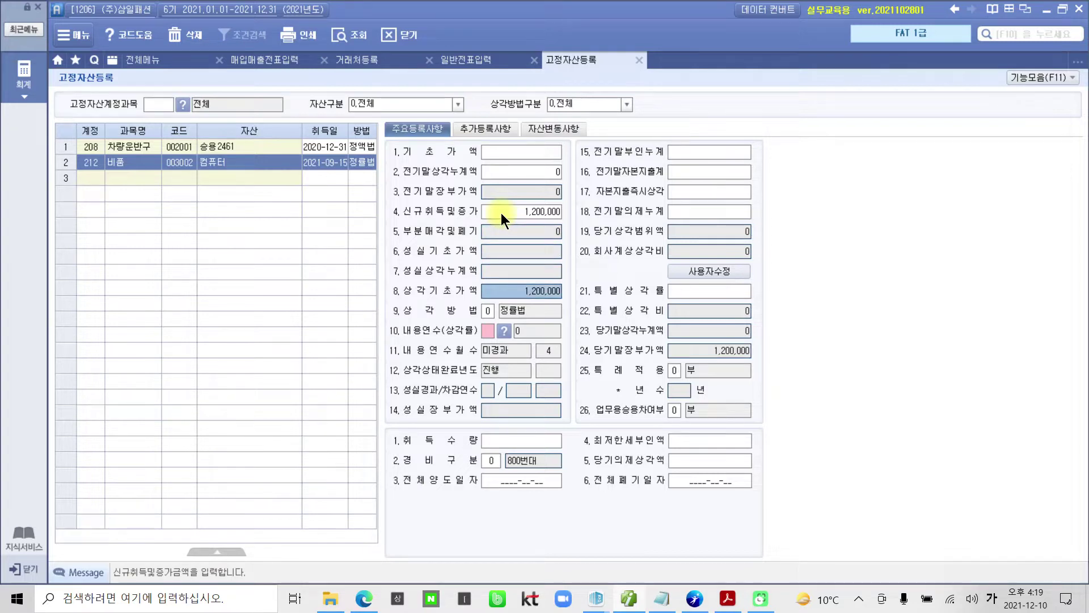
pyautogui.press('Return')
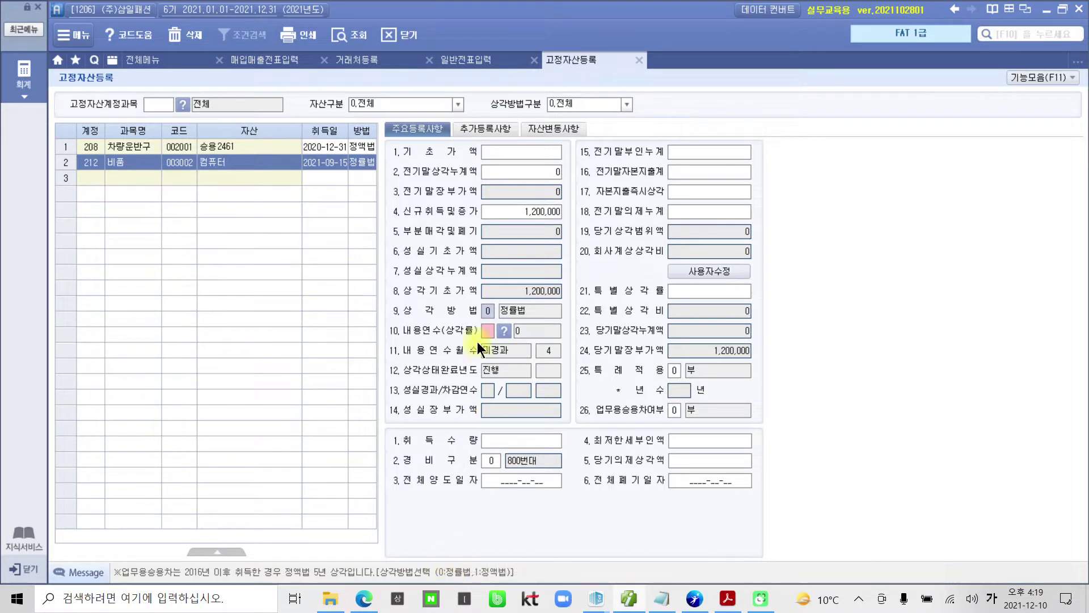
pyautogui.press('Return')
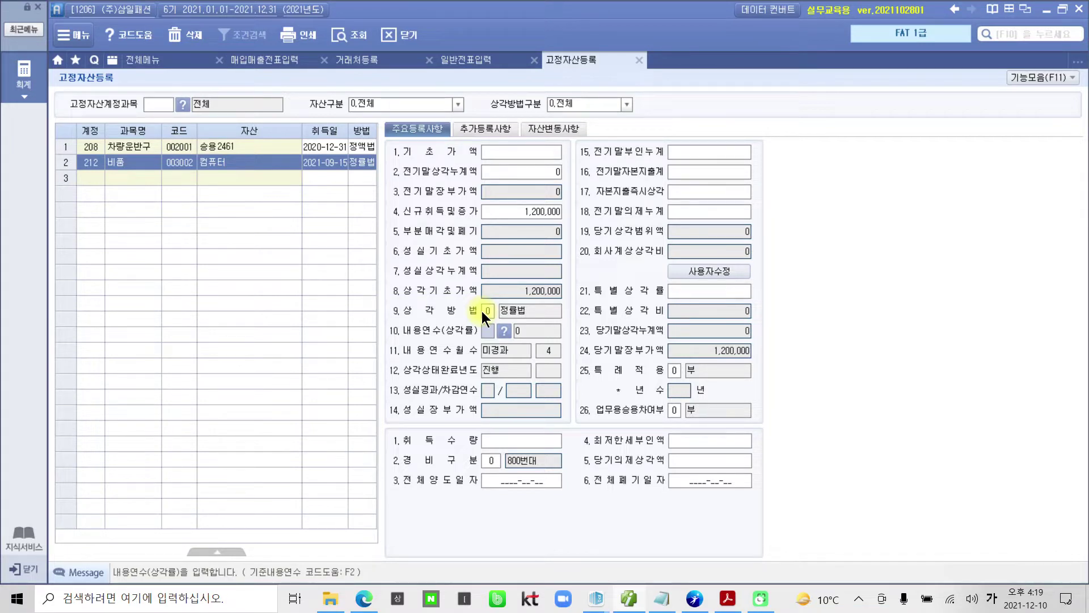
pyautogui.write('5')
pyautogui.press('Return')
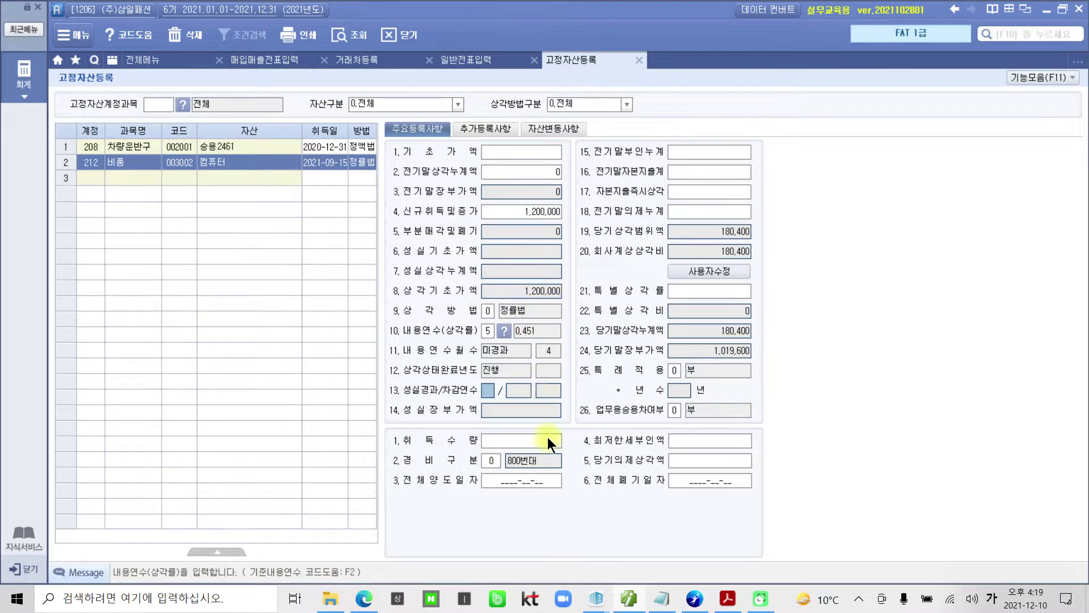
# - Review the computer's 경비구분, acquisition date, 상각률 and 회사계상상각비, including the months of use from September to December
pyautogui.moveTo(376, 447); pyautogui.dragTo(569, 470)
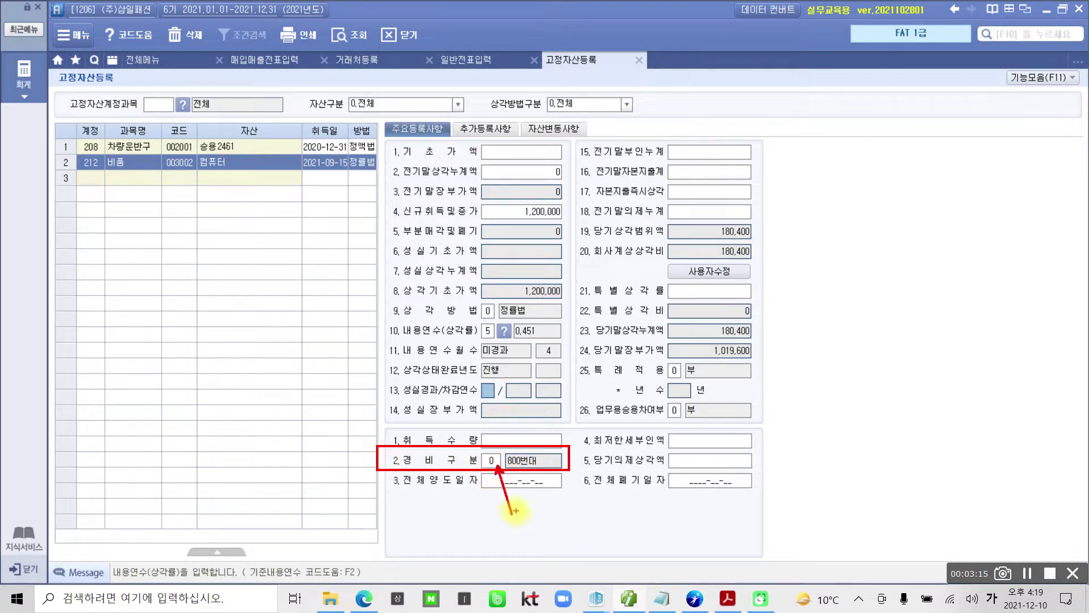
pyautogui.press('Escape')
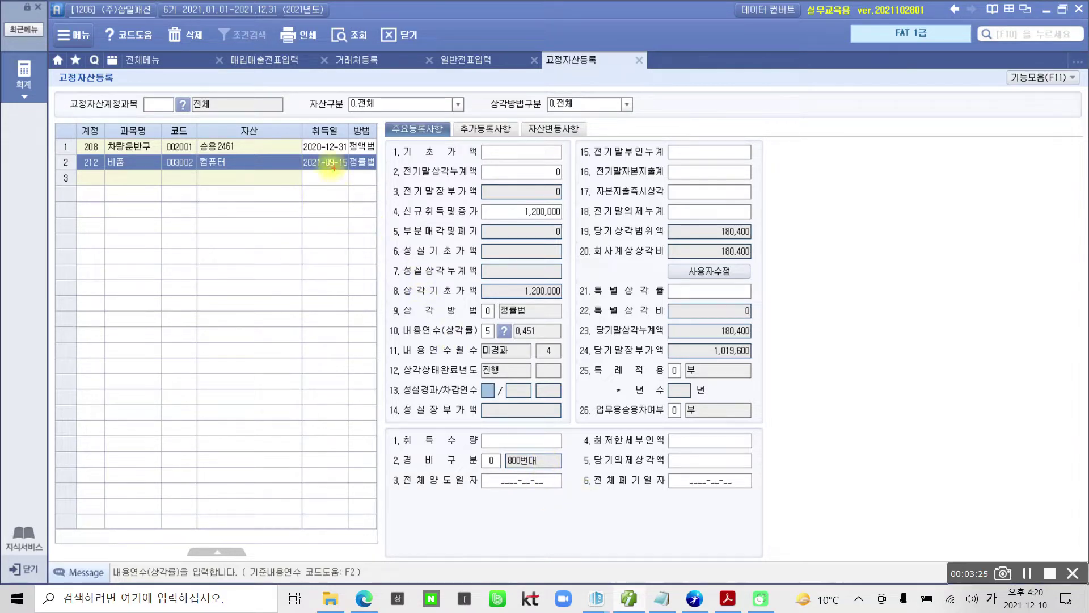
pyautogui.moveTo(288, 148); pyautogui.dragTo(345, 177)
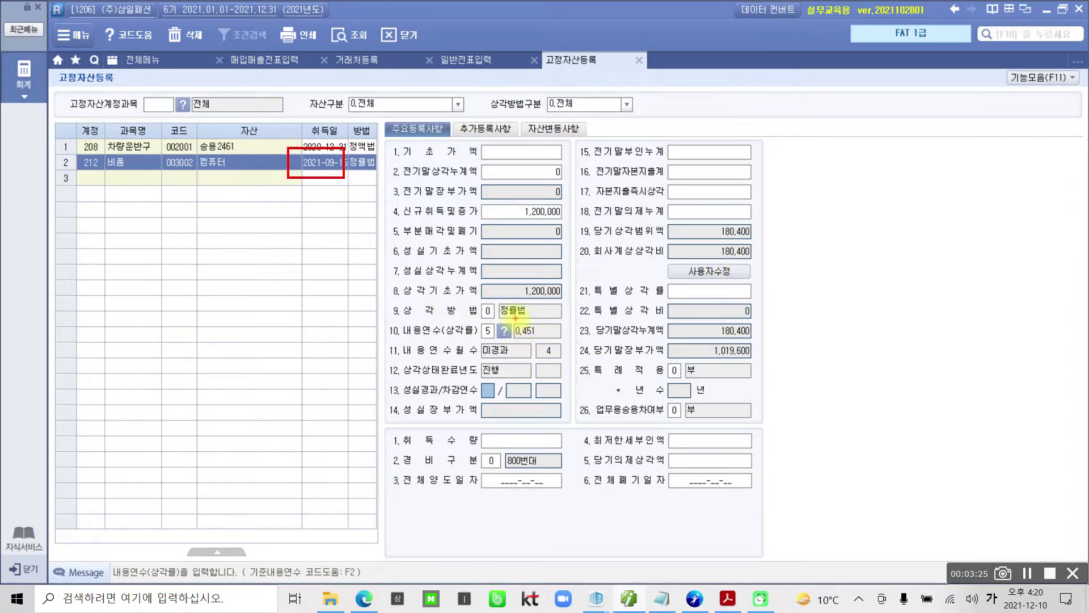
pyautogui.moveTo(510, 318); pyautogui.dragTo(550, 343)
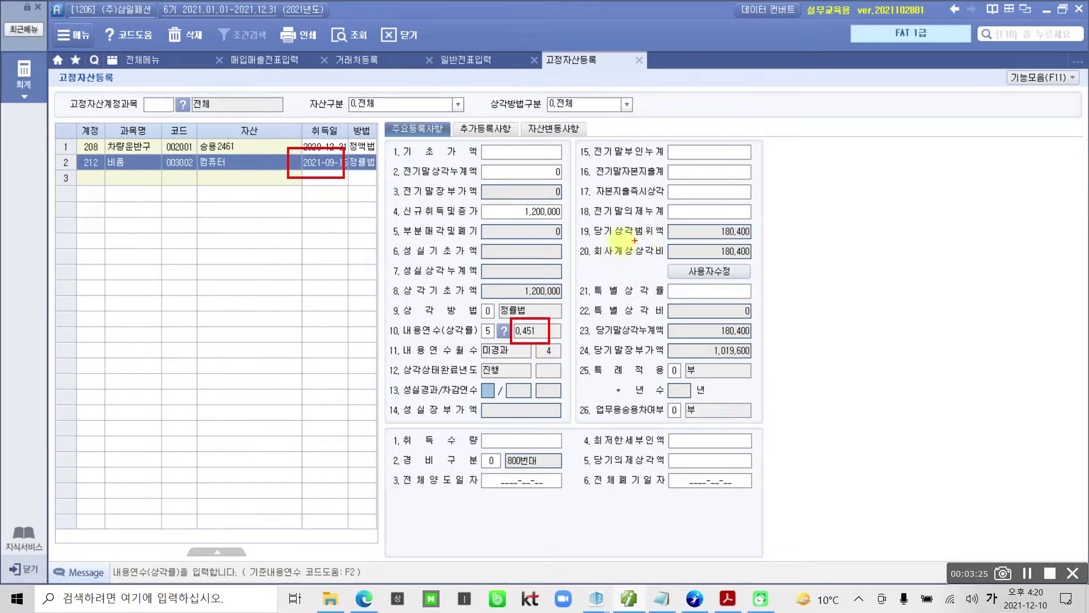
pyautogui.moveTo(574, 241)
pyautogui.mouseDown()
pyautogui.moveTo(682, 275)
pyautogui.moveTo(820, 266)
pyautogui.mouseUp()
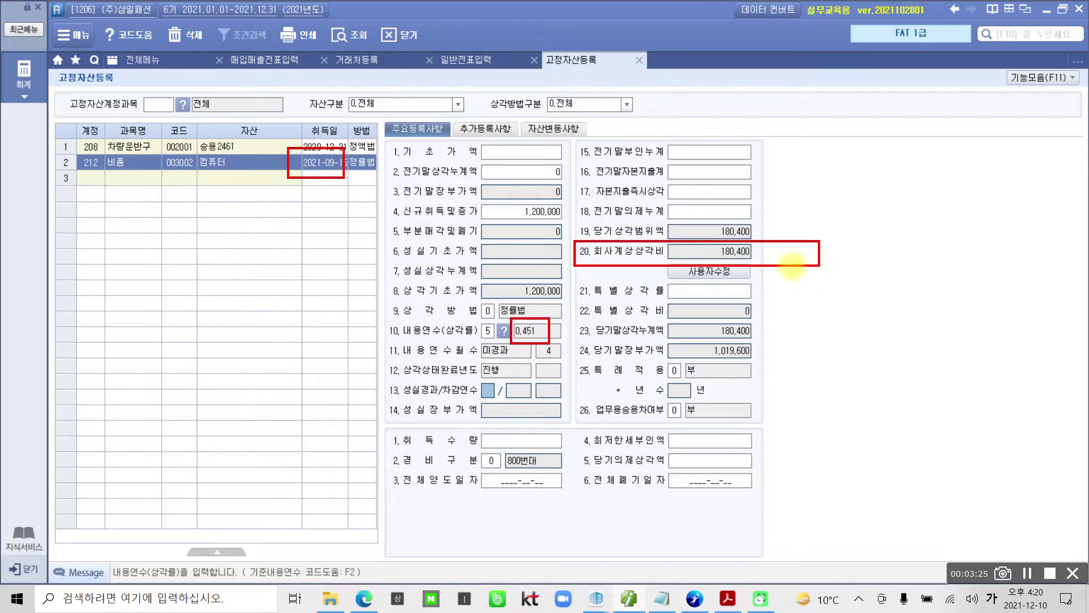
pyautogui.moveTo(779, 248); pyautogui.dragTo(806, 242)
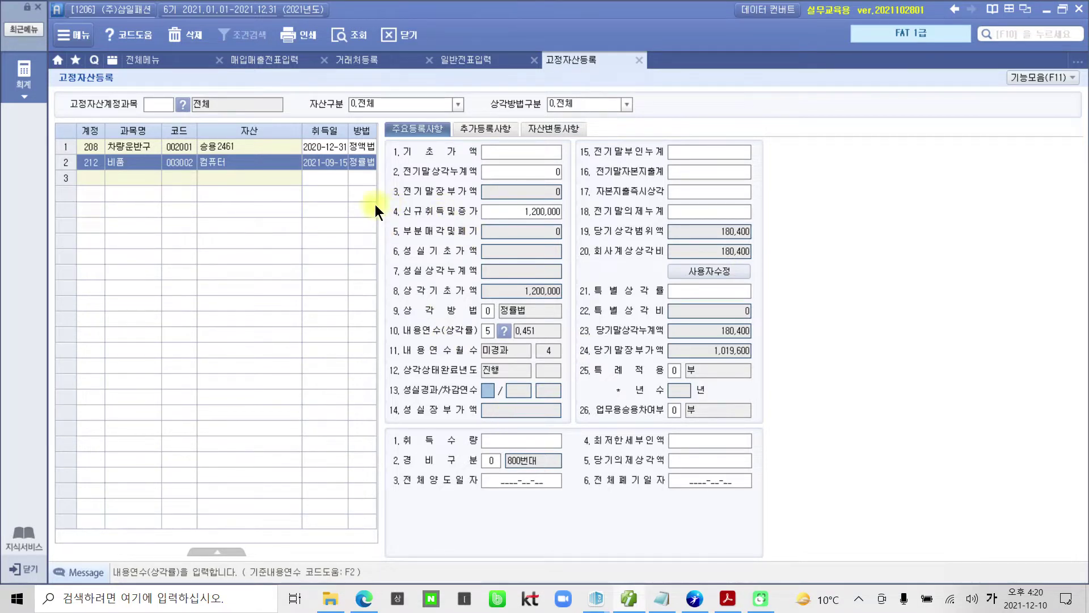
pyautogui.moveTo(296, 152); pyautogui.dragTo(379, 175)
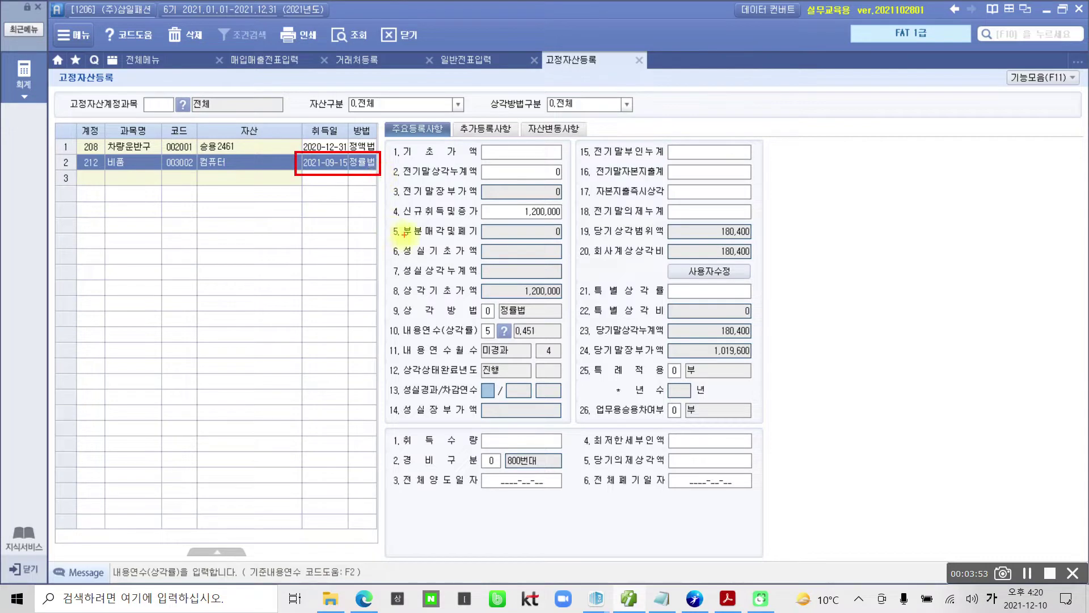
pyautogui.moveTo(843, 321)
pyautogui.mouseDown()
pyautogui.moveTo(806, 340)
pyautogui.moveTo(800, 377)
pyautogui.moveTo(872, 356)
pyautogui.mouseUp()
pyautogui.moveTo(935, 341)
pyautogui.mouseDown()
pyautogui.moveTo(919, 375)
pyautogui.moveTo(988, 379)
pyautogui.mouseUp()
pyautogui.moveTo(815, 417)
pyautogui.mouseDown()
pyautogui.moveTo(805, 312)
pyautogui.moveTo(881, 429)
pyautogui.mouseUp()
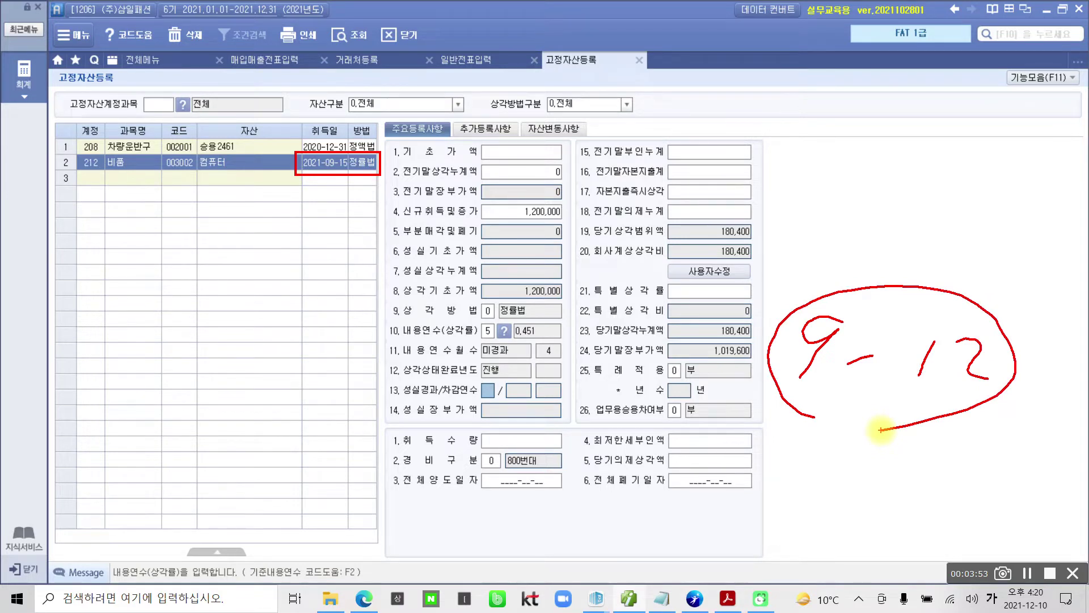
pyautogui.press('Escape')
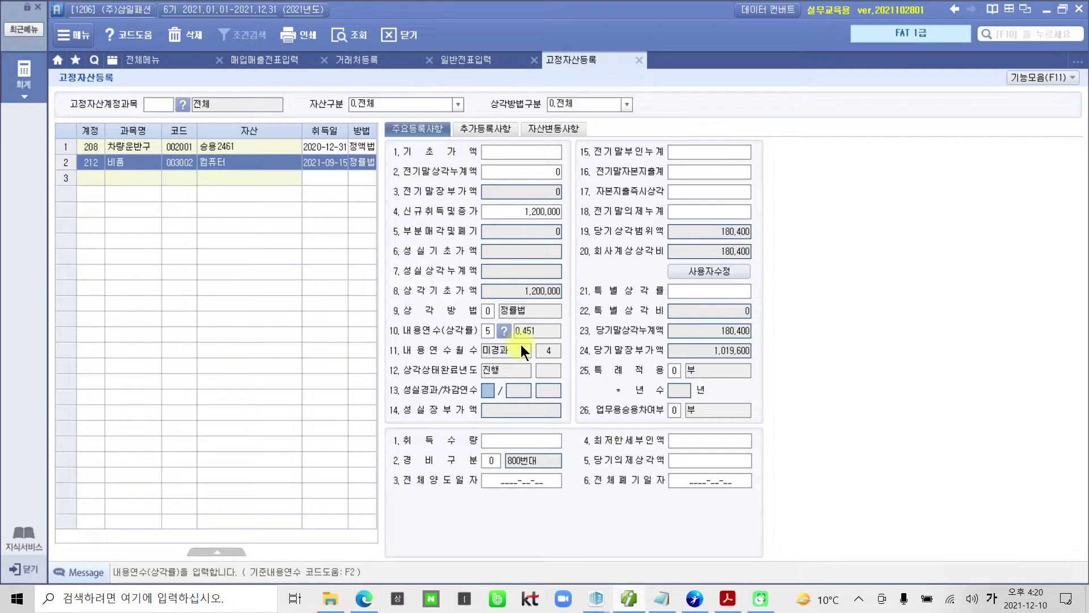
pyautogui.moveTo(498, 319); pyautogui.dragTo(553, 346)
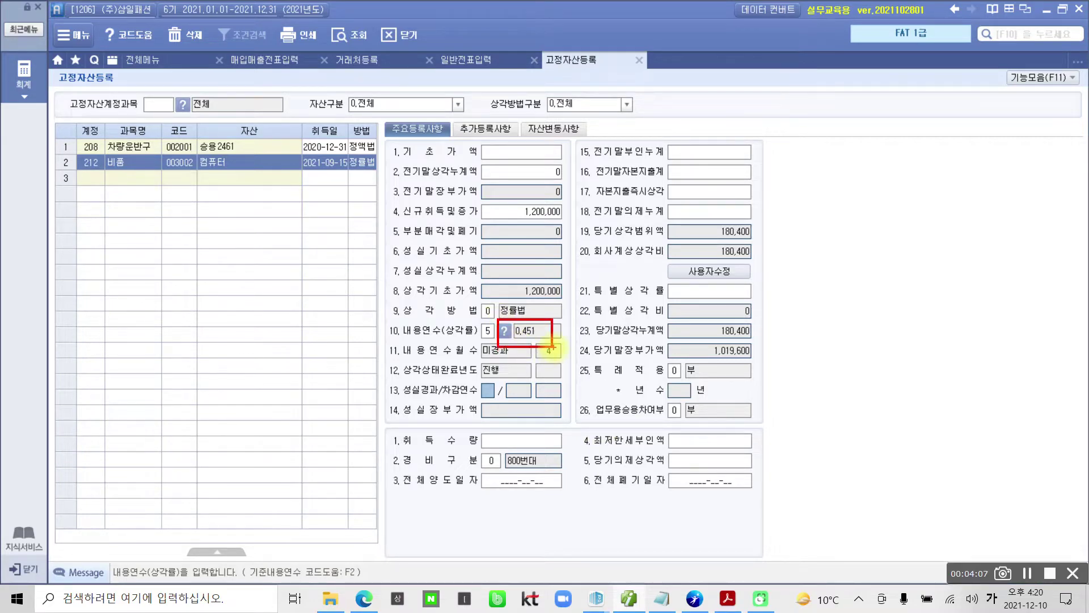
pyautogui.press('Escape')
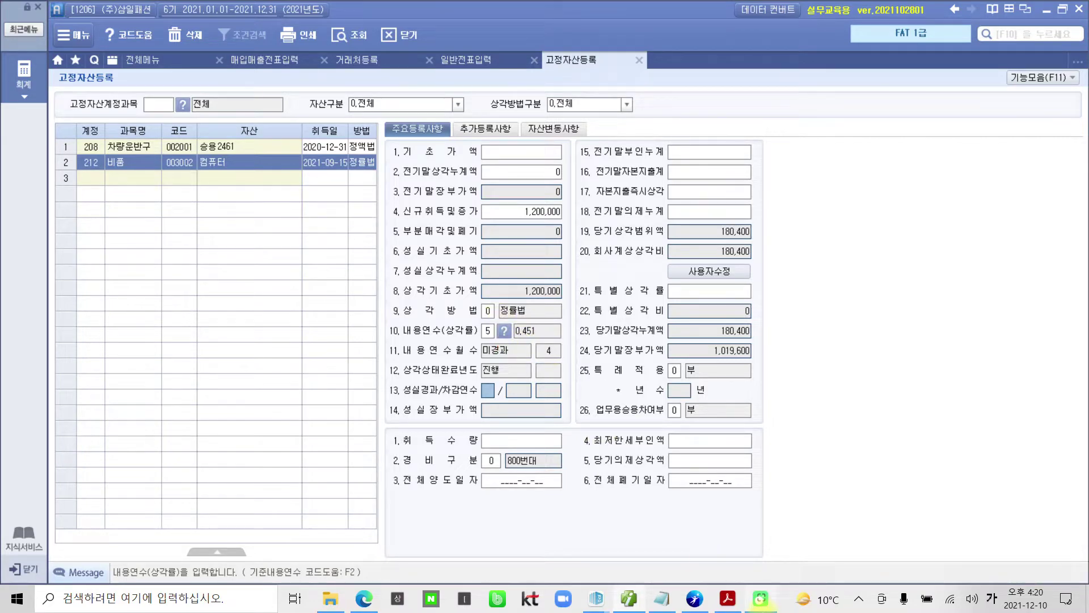
# - Open the Windows Calculator and place it beside the asset details so that the depreciation fields stay uncovered
pyautogui.click(14, 605)
pyautogui.click(249, 302)
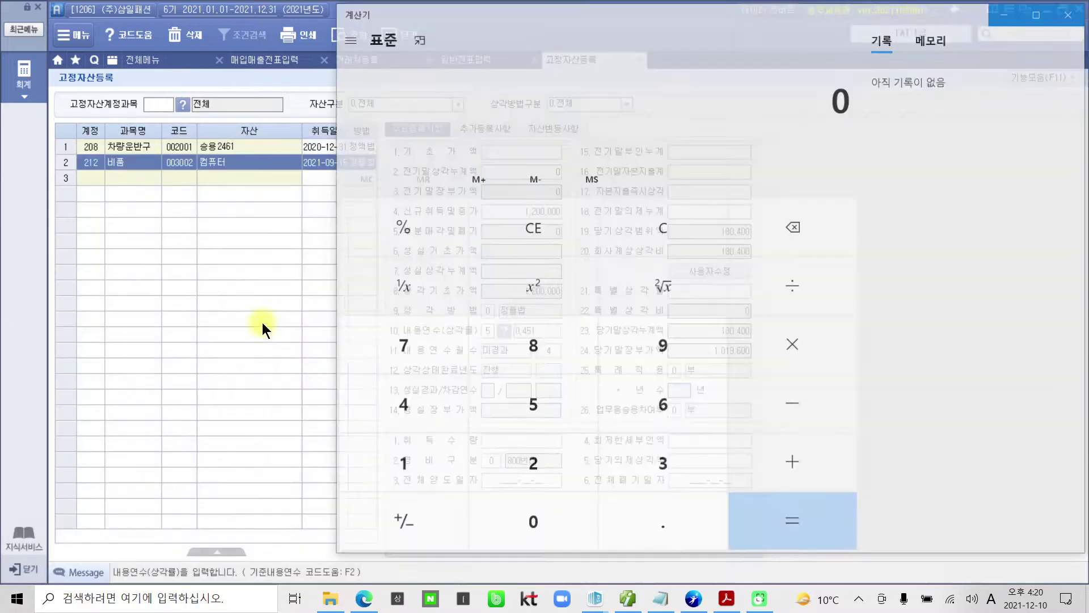
pyautogui.moveTo(332, 130); pyautogui.dragTo(852, 134)
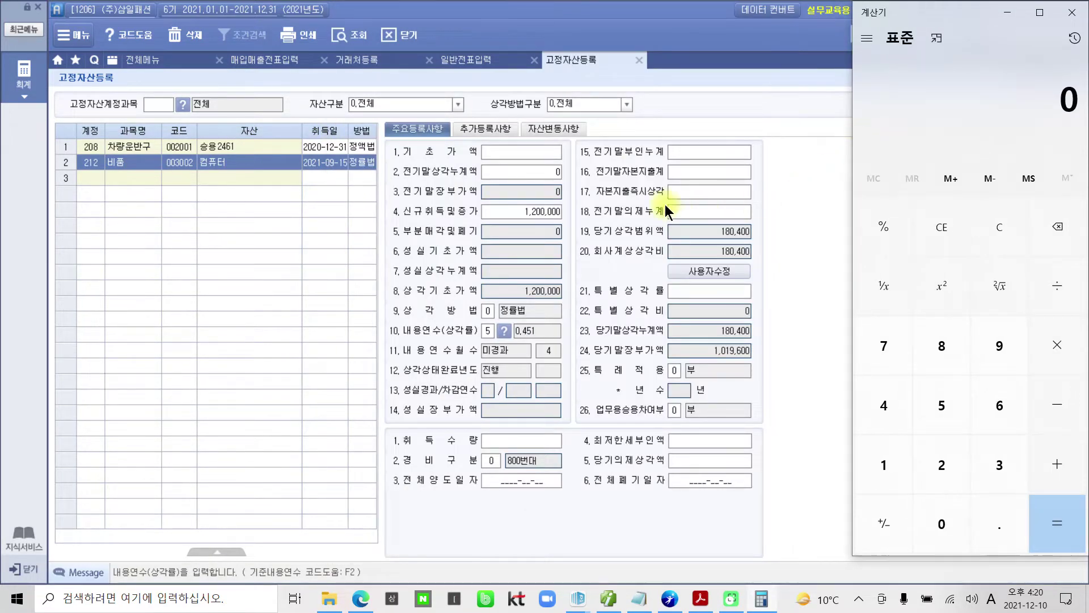
# - Calculate the computer's full-year depreciation in Calculator as 1,200,000 × 0.451
pyautogui.click(895, 464)
pyautogui.click(943, 466)
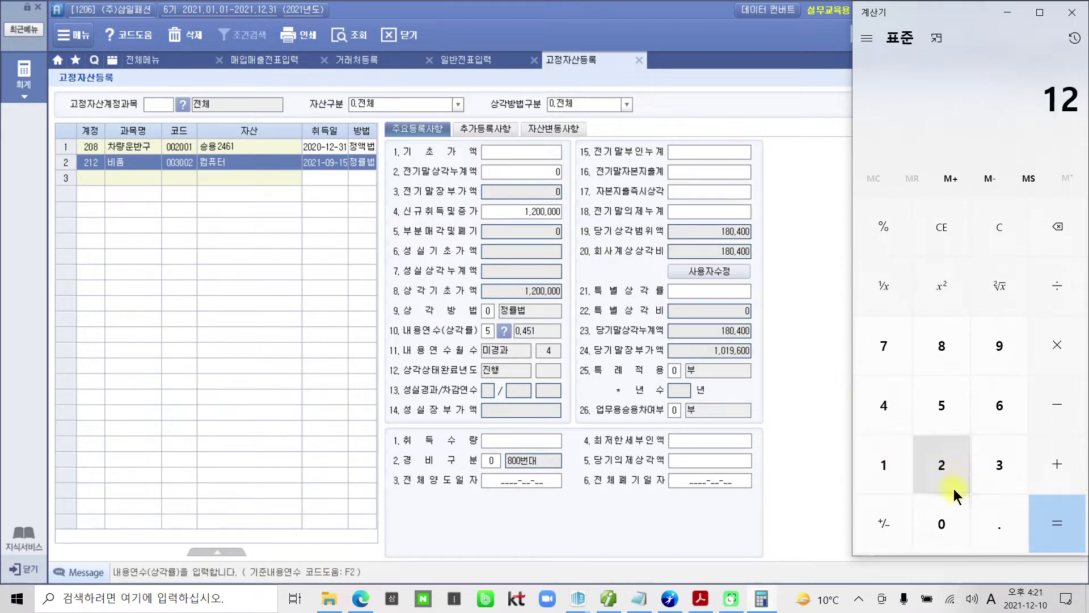
pyautogui.click(945, 522)
pyautogui.click(947, 525)
pyautogui.click(947, 526)
pyautogui.click(948, 527)
pyautogui.click(948, 527)
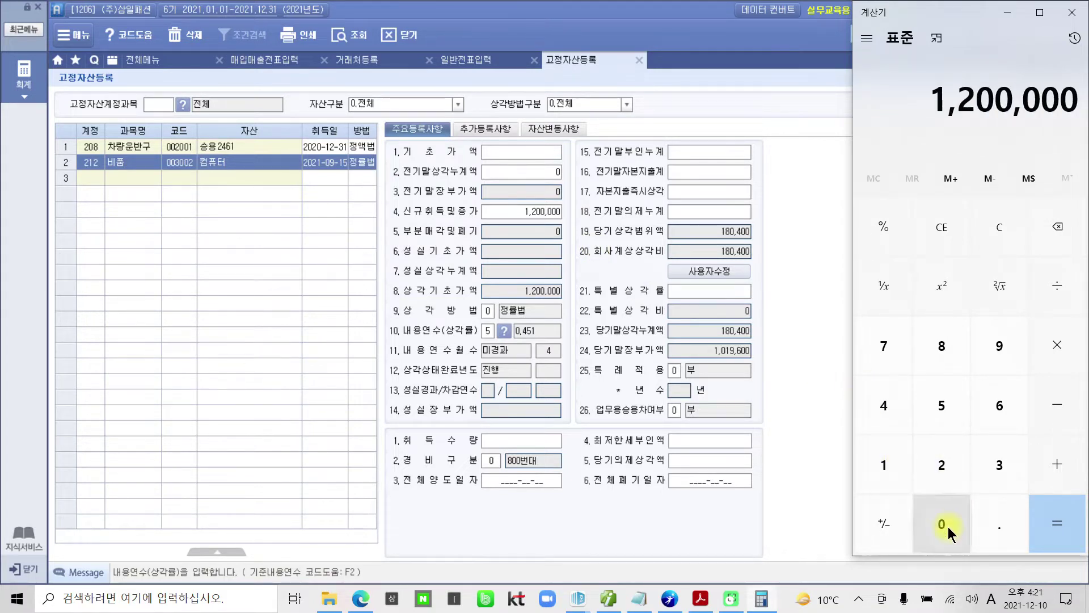
pyautogui.click(1055, 347)
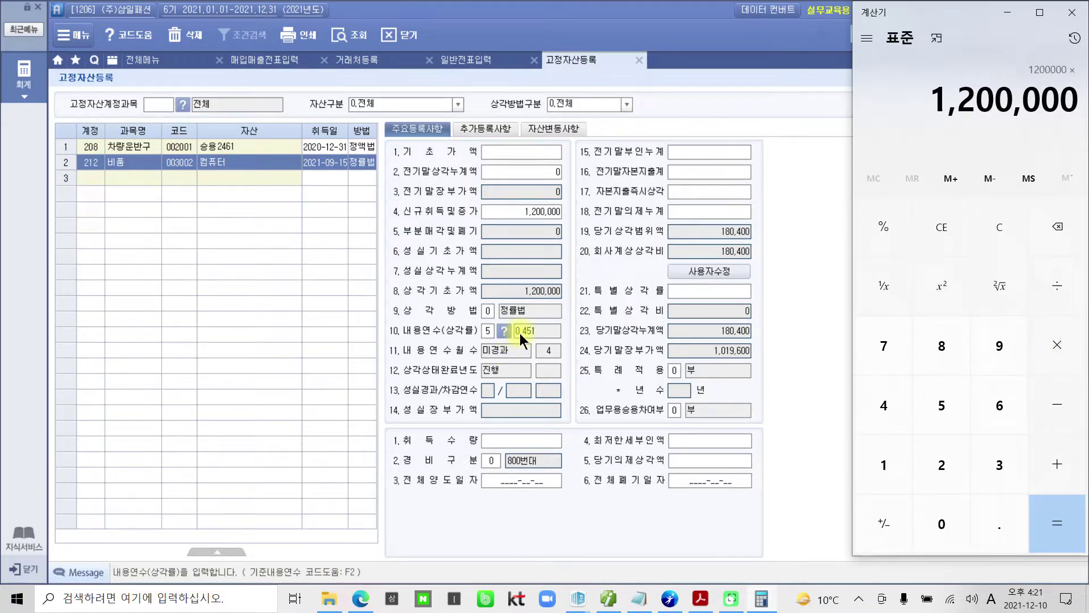
pyautogui.click(991, 522)
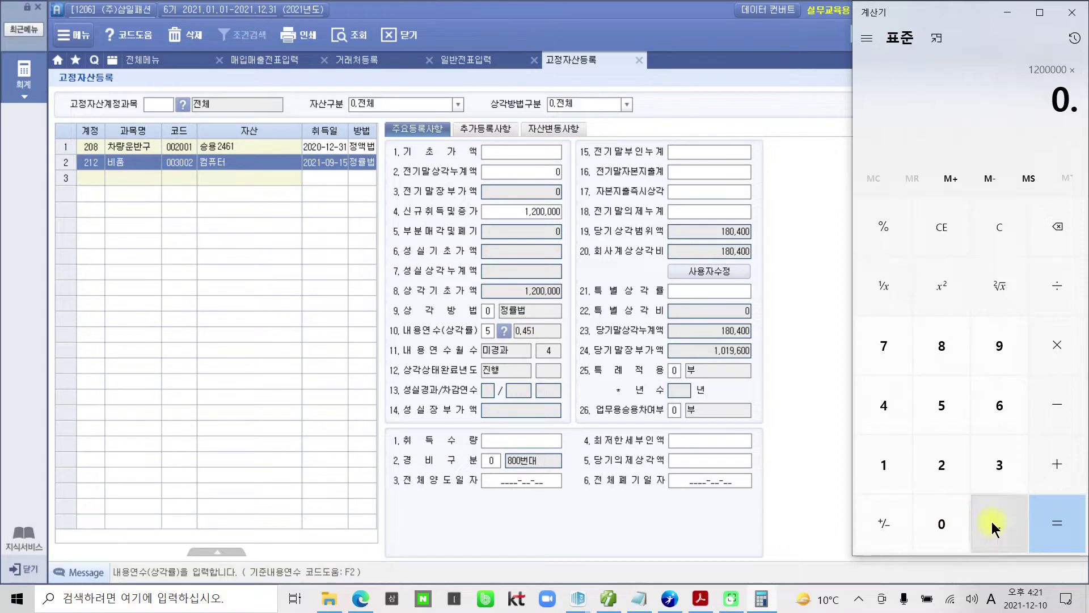
pyautogui.click(877, 413)
pyautogui.click(933, 406)
pyautogui.click(889, 459)
pyautogui.click(1054, 523)
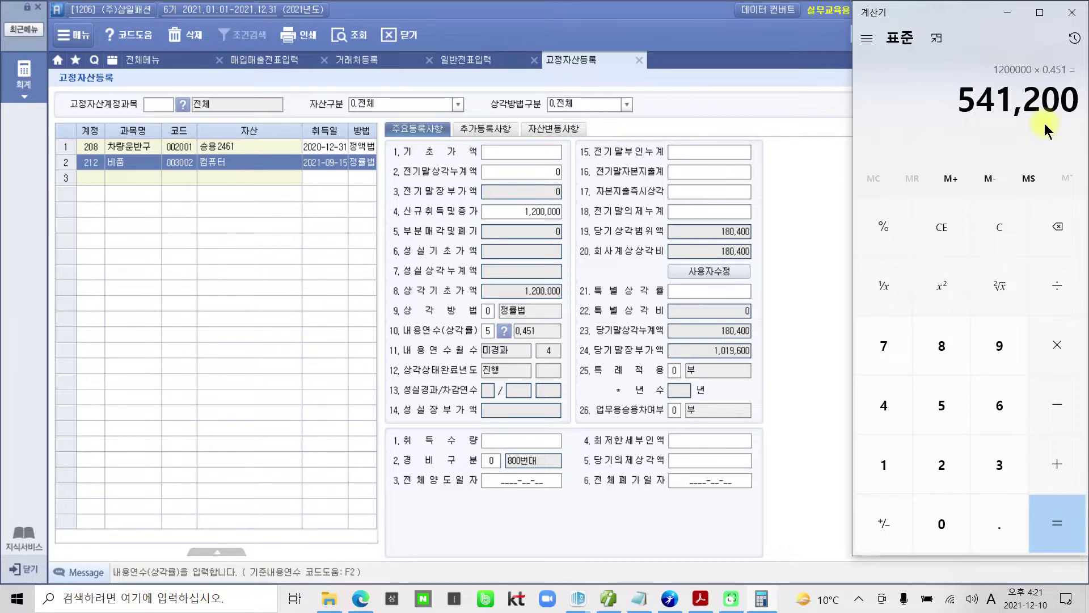
# - Prorate the full-year depreciation for four months by multiplying it by 4 and dividing by 12
pyautogui.click(1046, 355)
pyautogui.click(903, 402)
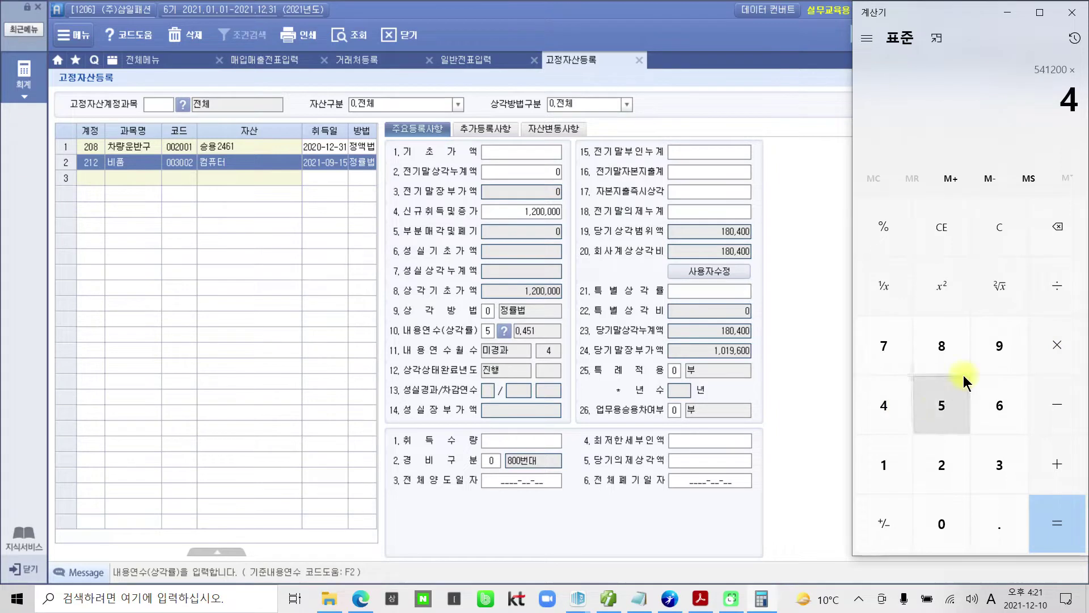
pyautogui.click(1049, 298)
pyautogui.click(867, 471)
pyautogui.click(933, 466)
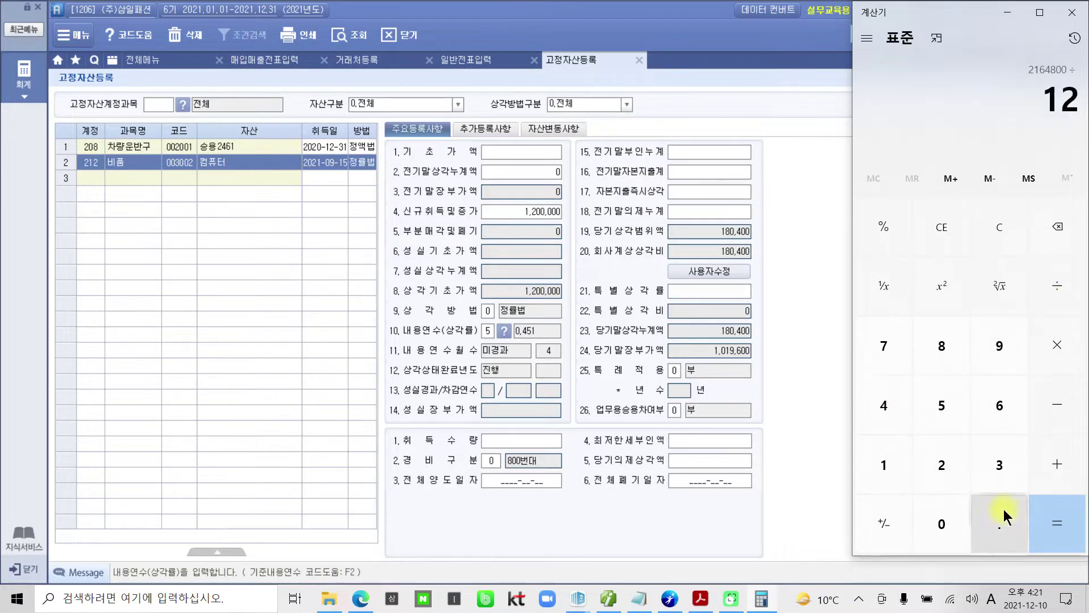
pyautogui.click(1041, 512)
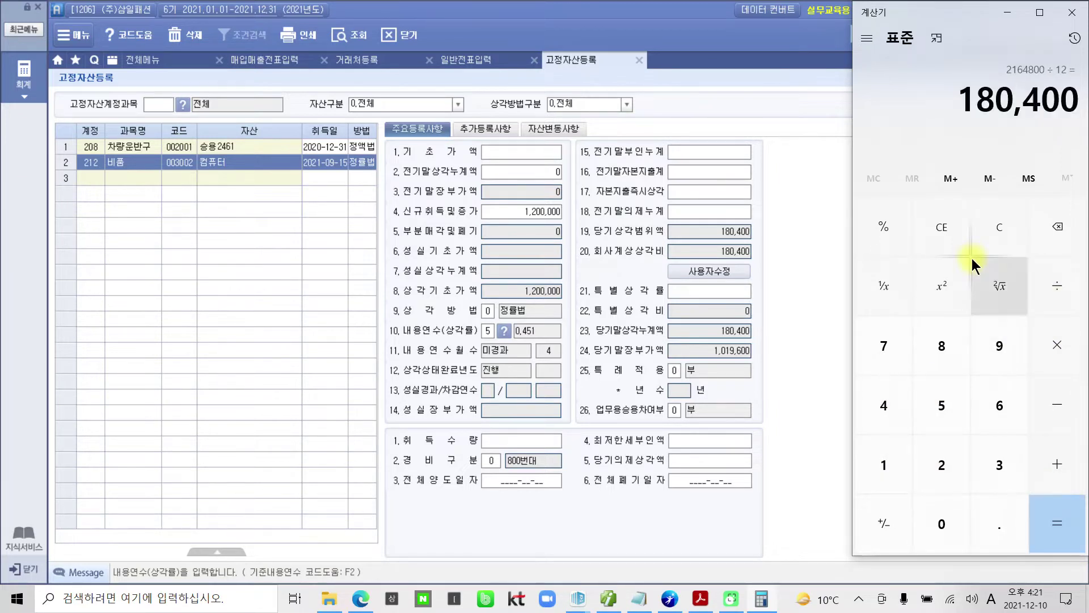
# - Compare the calculated depreciation with field 20 회사계상상각비 of the computer asset, and close Calculator
pyautogui.moveTo(935, 74); pyautogui.dragTo(1077, 120)
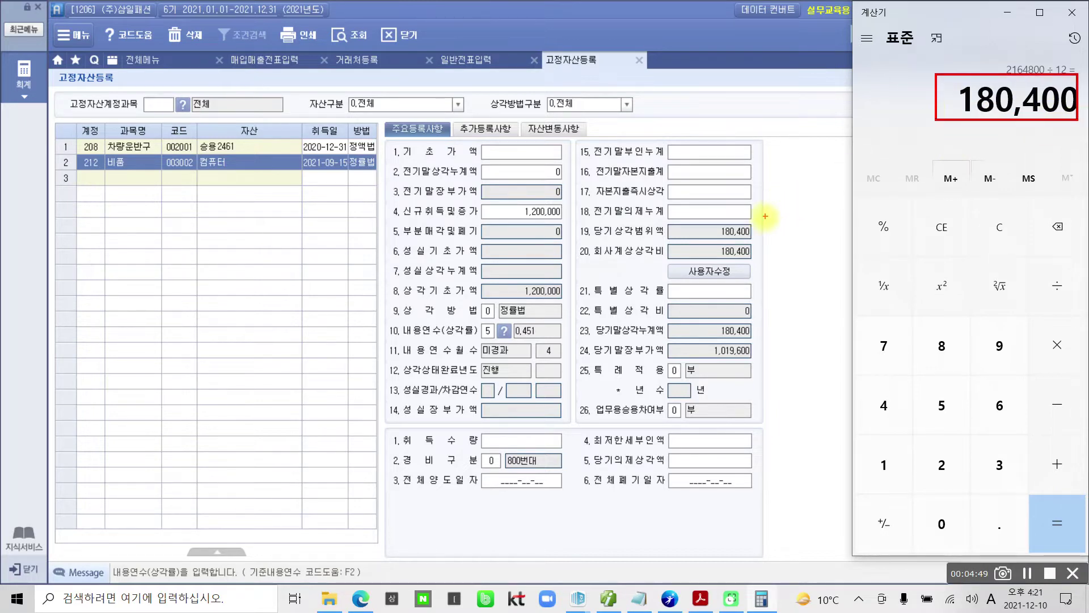
pyautogui.moveTo(756, 240); pyautogui.dragTo(946, 119)
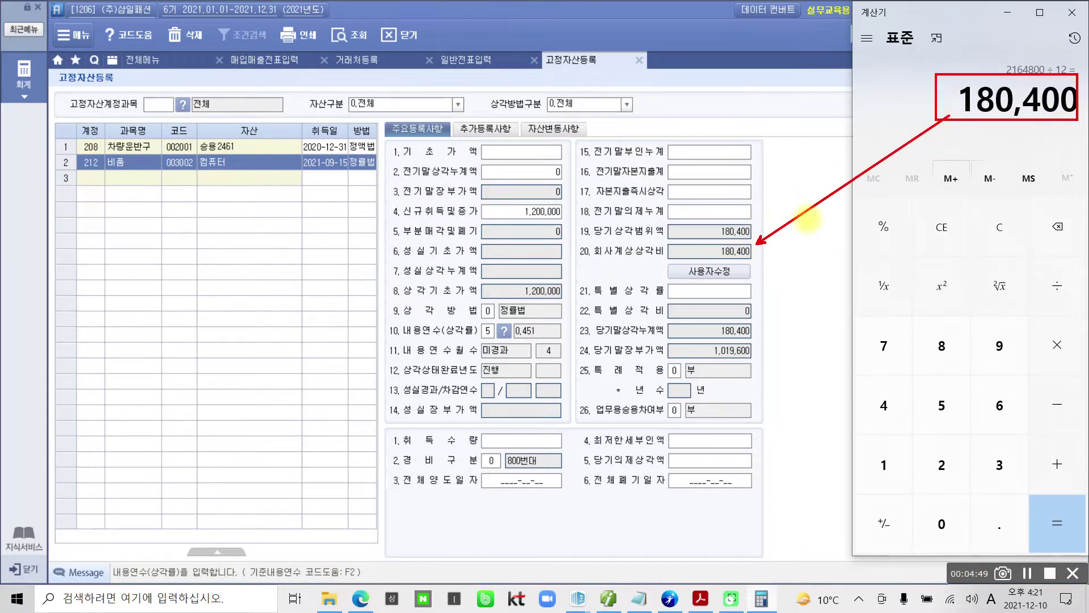
pyautogui.moveTo(583, 261); pyautogui.dragTo(742, 262)
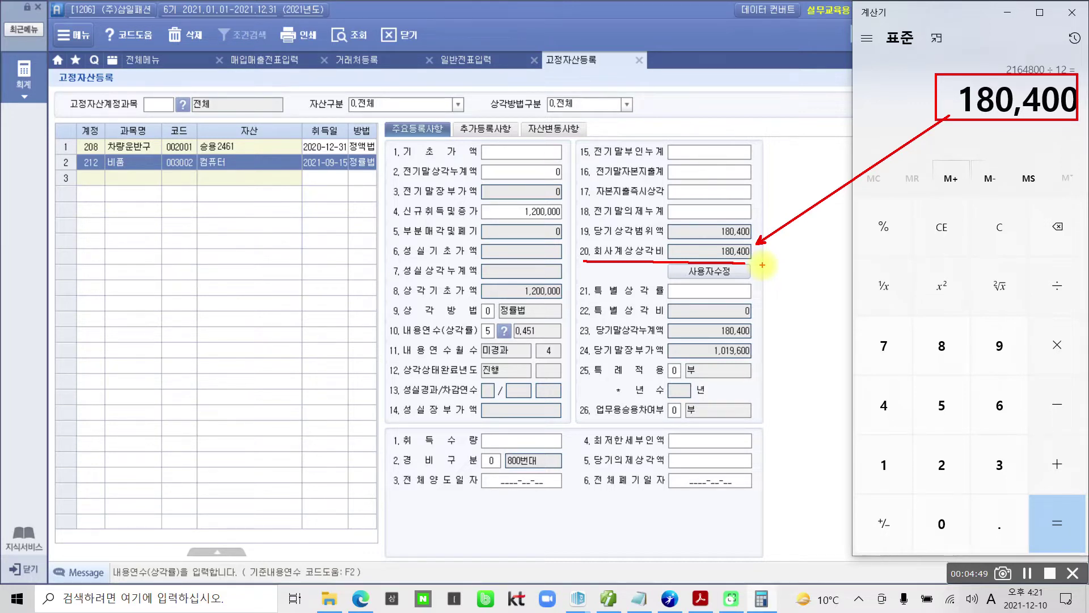
pyautogui.moveTo(588, 239)
pyautogui.mouseDown()
pyautogui.moveTo(560, 244)
pyautogui.moveTo(590, 266)
pyautogui.mouseUp()
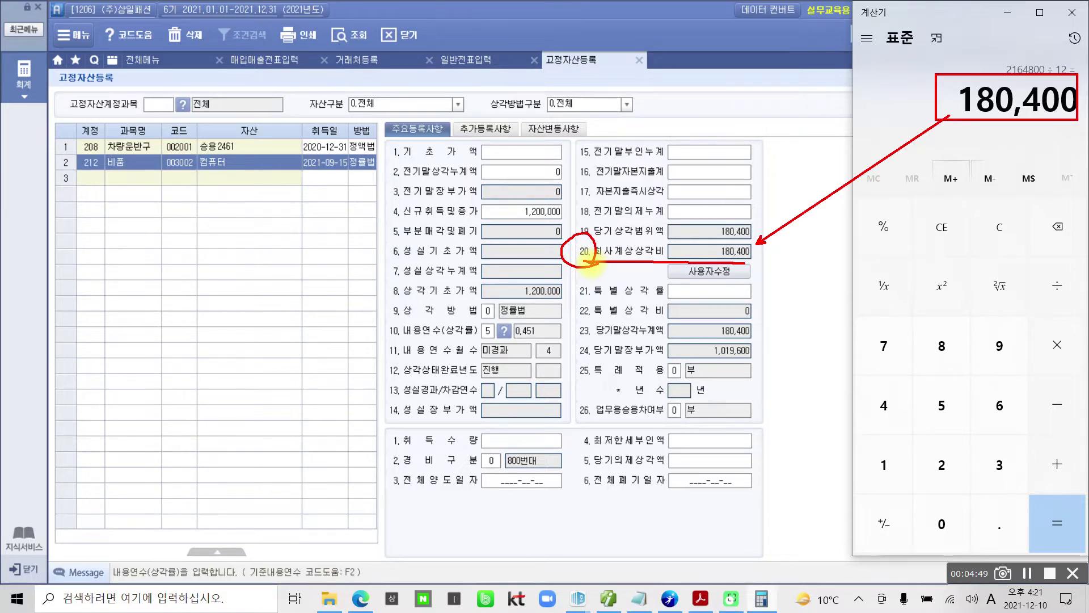
pyautogui.press('Escape')
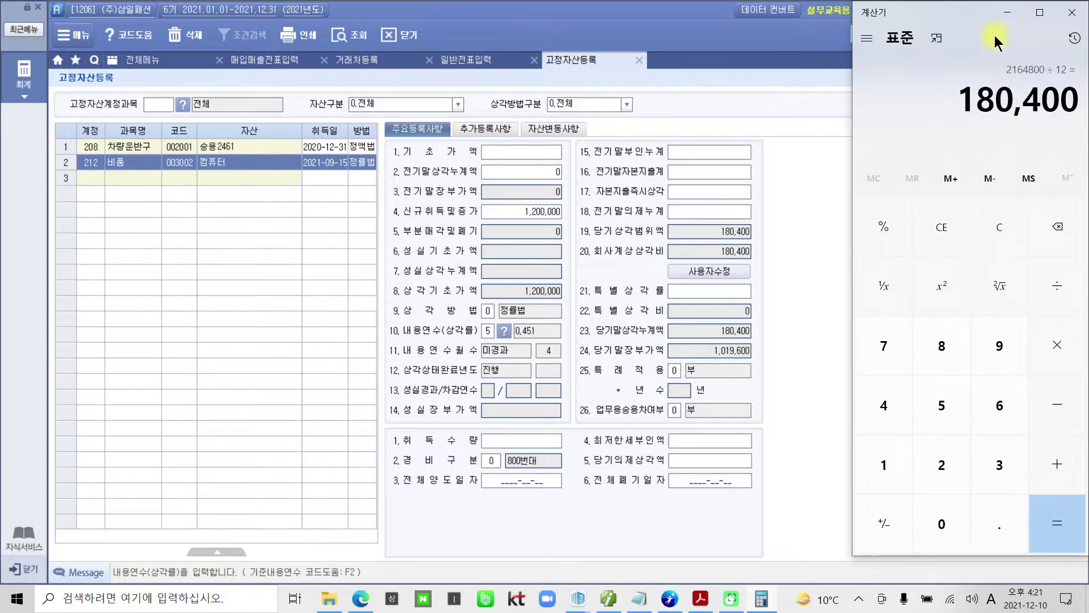
pyautogui.click(1065, 22)
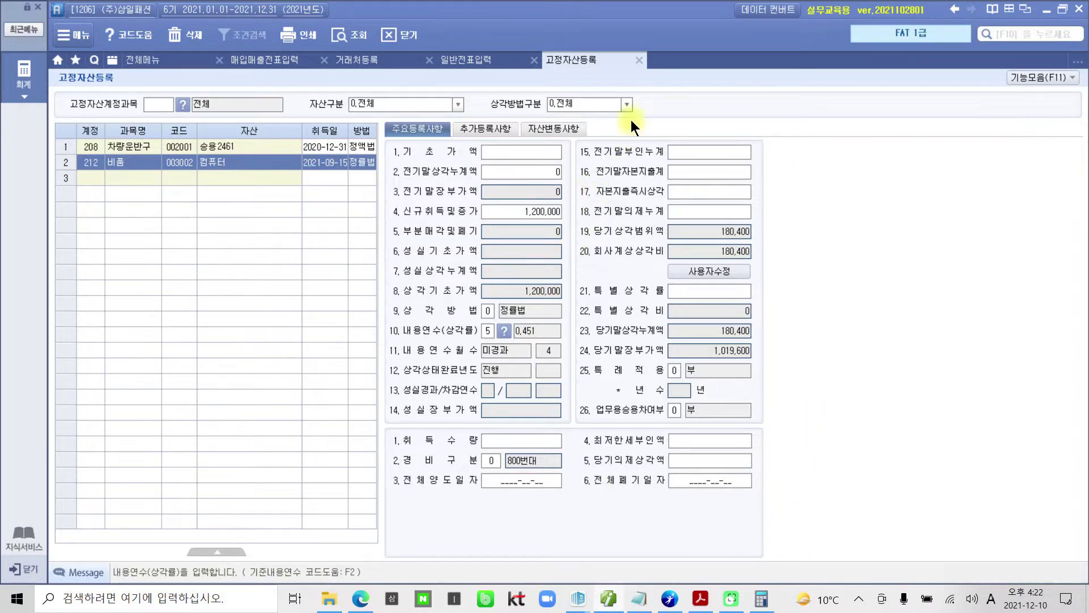
# - Close the 고정자산등록, 일반전표입력 and 거래처등록 screens to return to 매입매출전표입력
pyautogui.click(639, 62)
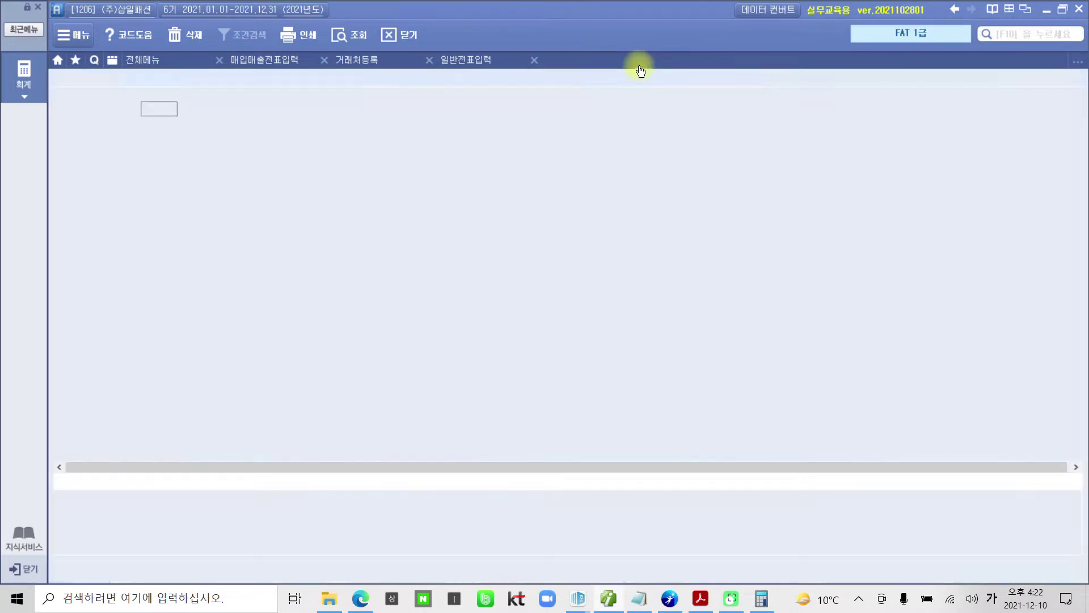
pyautogui.click(535, 60)
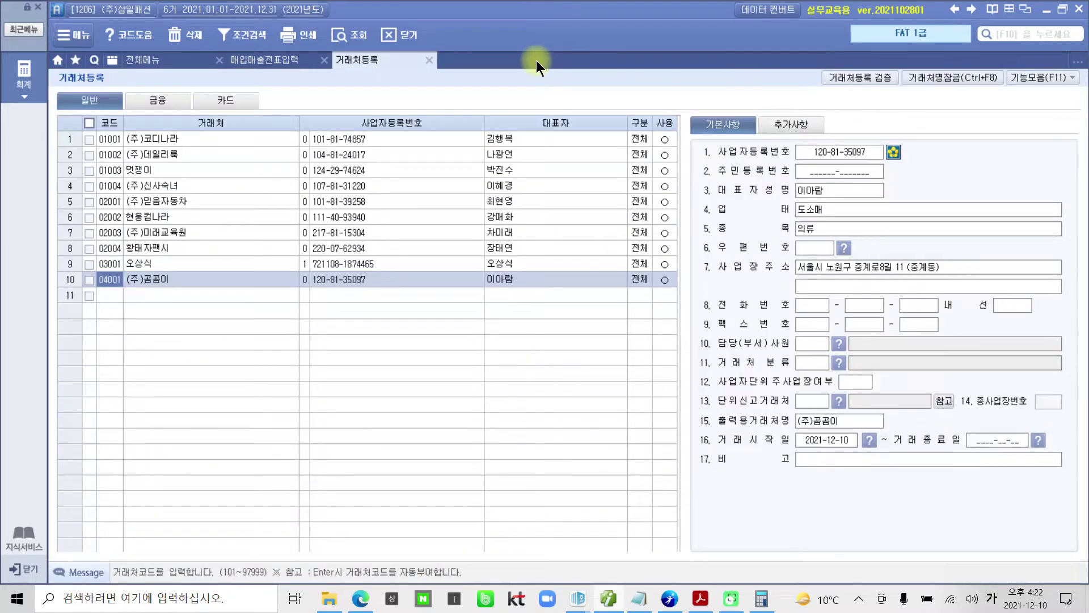
pyautogui.click(429, 61)
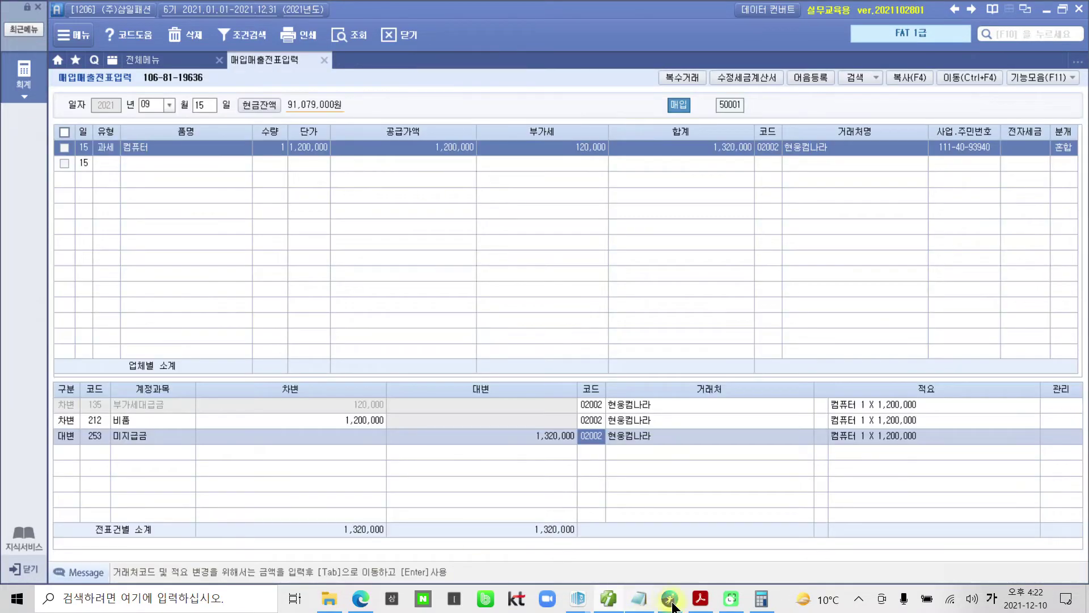
# - Switch to the exercise PDF in Adobe Acrobat Reader and read 수행 5 about the FAT education fee and its 전자계산서
pyautogui.click(698, 601)
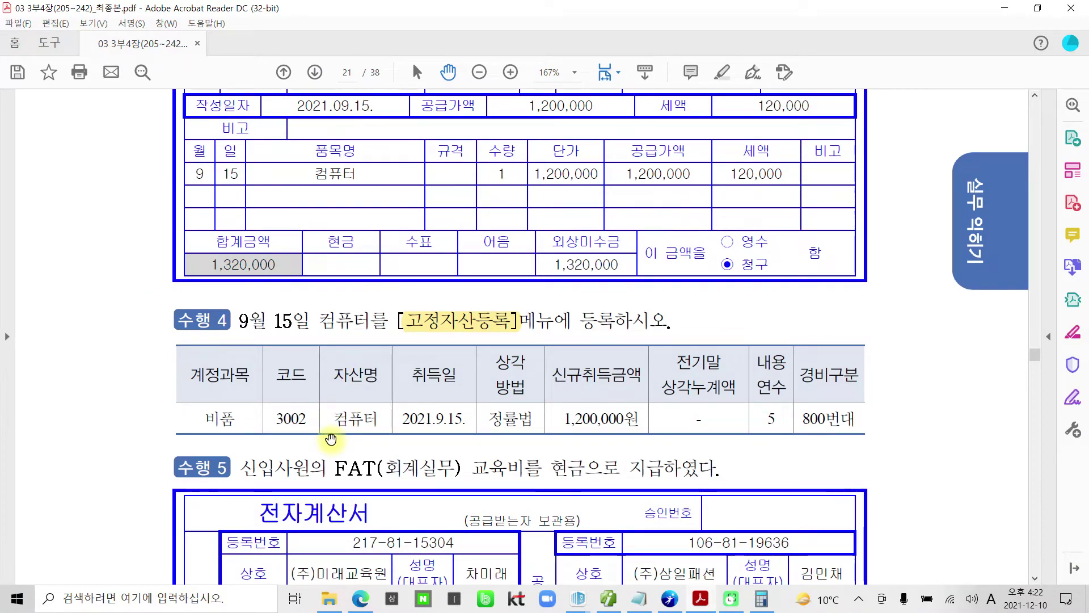
pyautogui.scroll(-5, 378, 469)
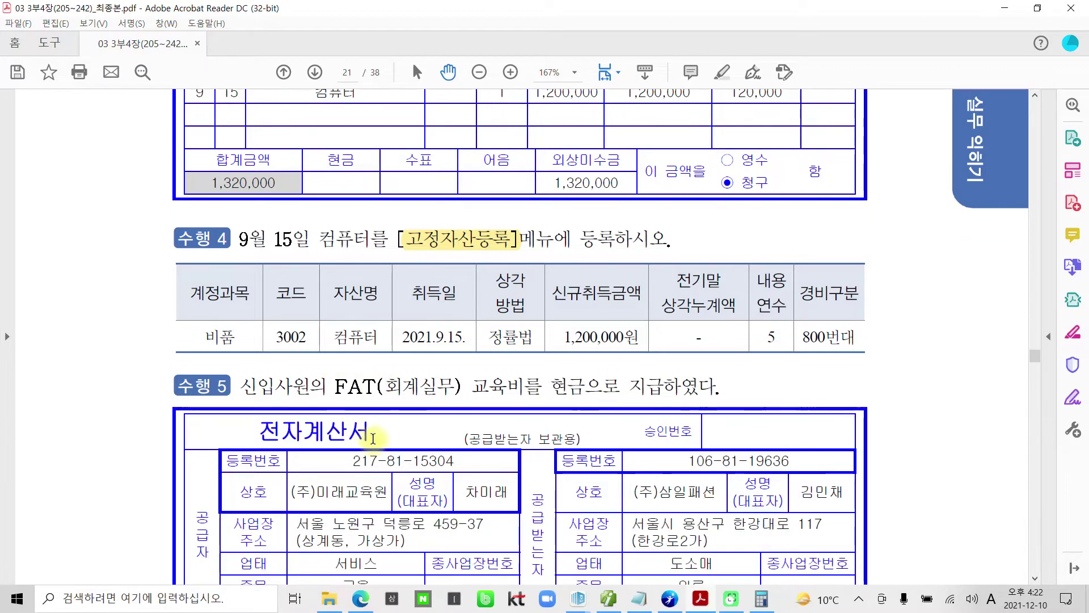
pyautogui.scroll(-2, 373, 438)
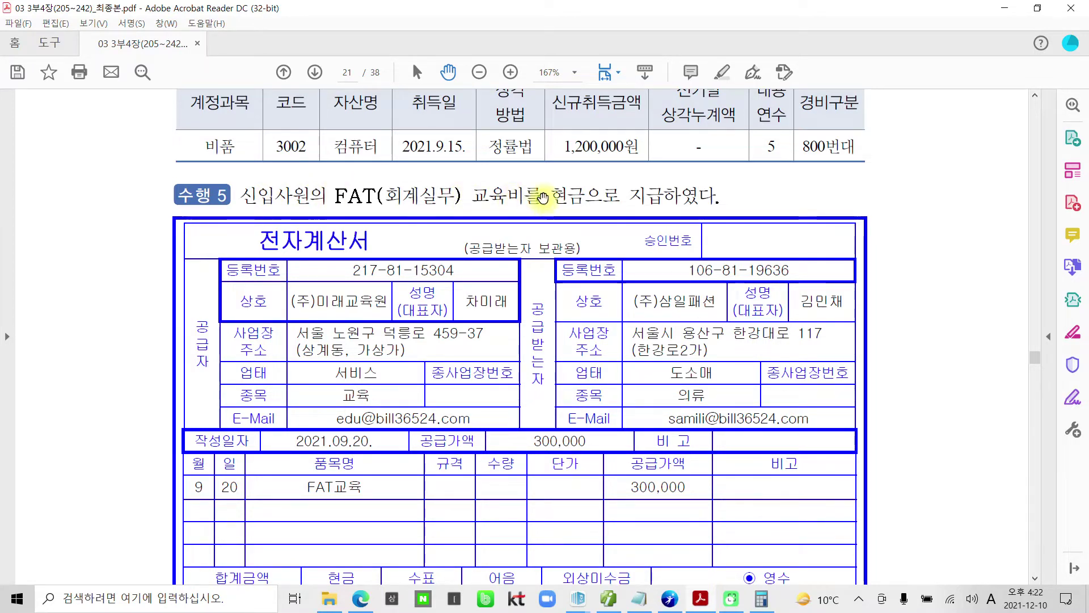
pyautogui.scroll(-1, 413, 195)
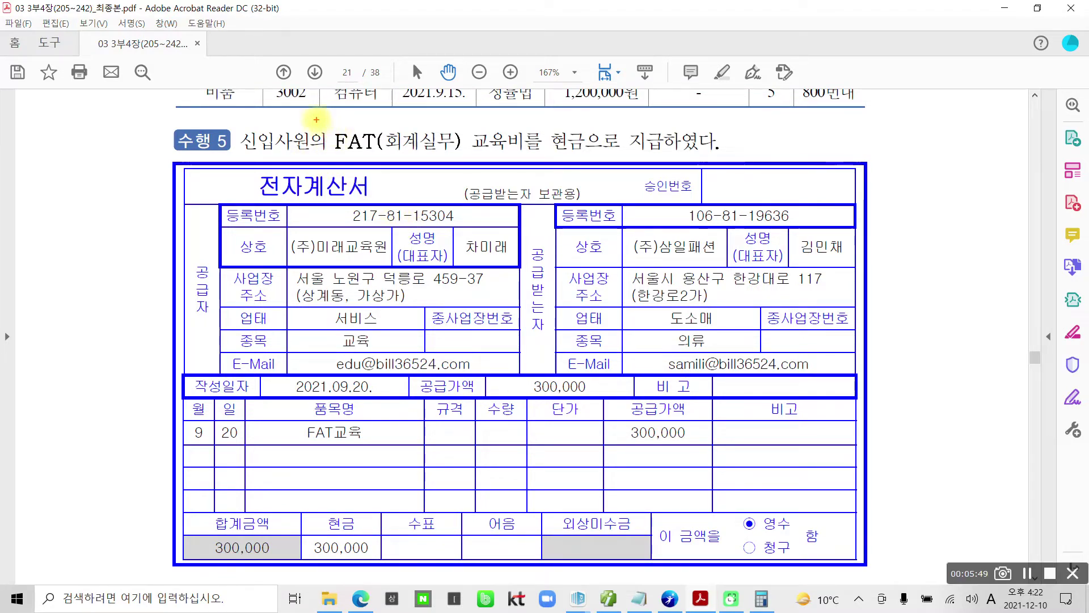
pyautogui.moveTo(321, 119)
pyautogui.mouseDown()
pyautogui.moveTo(505, 164)
pyautogui.moveTo(529, 159)
pyautogui.mouseUp()
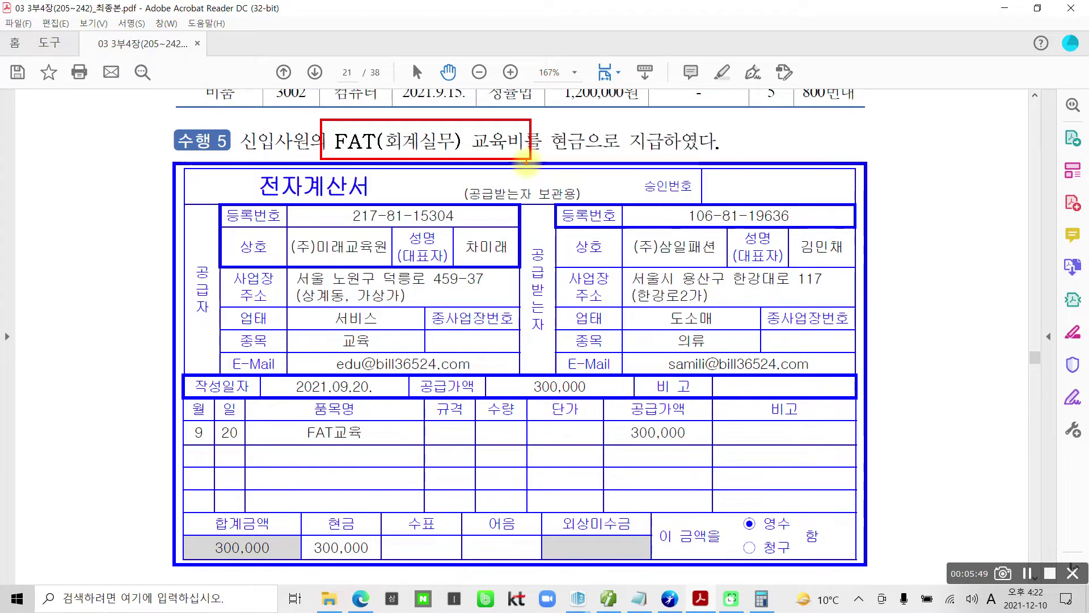
# - Examine the supplier name, business type, business item and document title on the 전자계산서 of 수행 5 to determine the tax type
pyautogui.moveTo(316, 256); pyautogui.dragTo(393, 256)
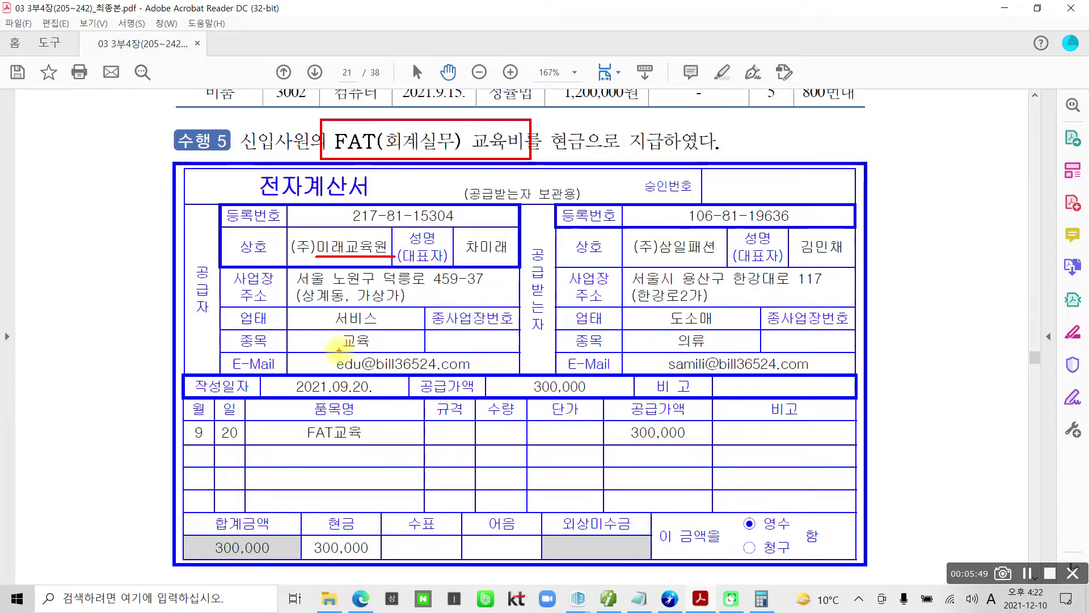
pyautogui.moveTo(339, 351)
pyautogui.mouseDown()
pyautogui.moveTo(376, 350)
pyautogui.moveTo(381, 329)
pyautogui.mouseUp()
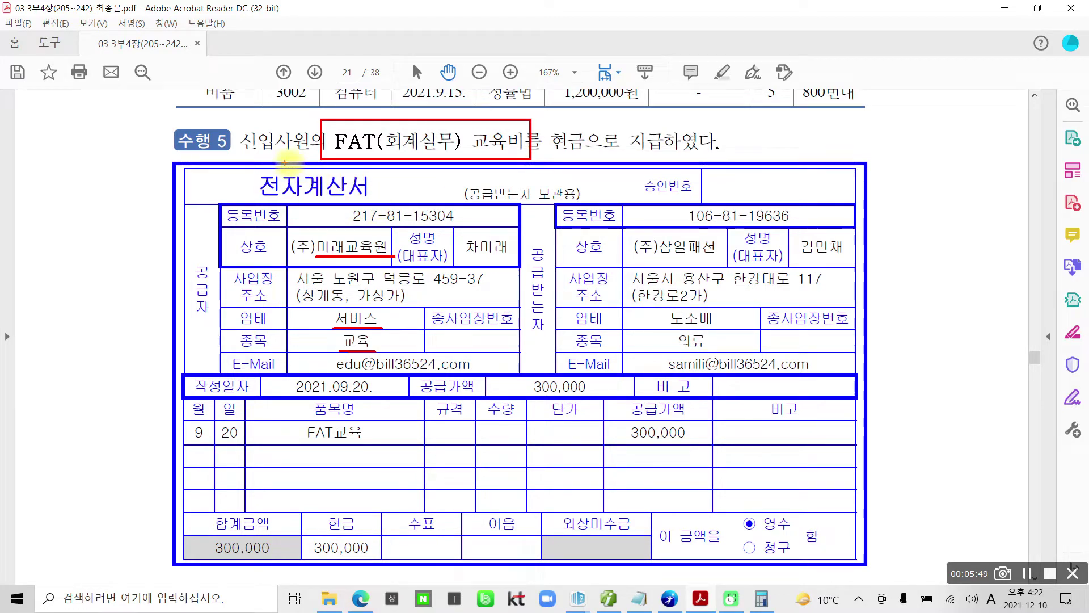
pyautogui.moveTo(302, 164)
pyautogui.mouseDown()
pyautogui.moveTo(341, 192)
pyautogui.moveTo(374, 182)
pyautogui.mouseUp()
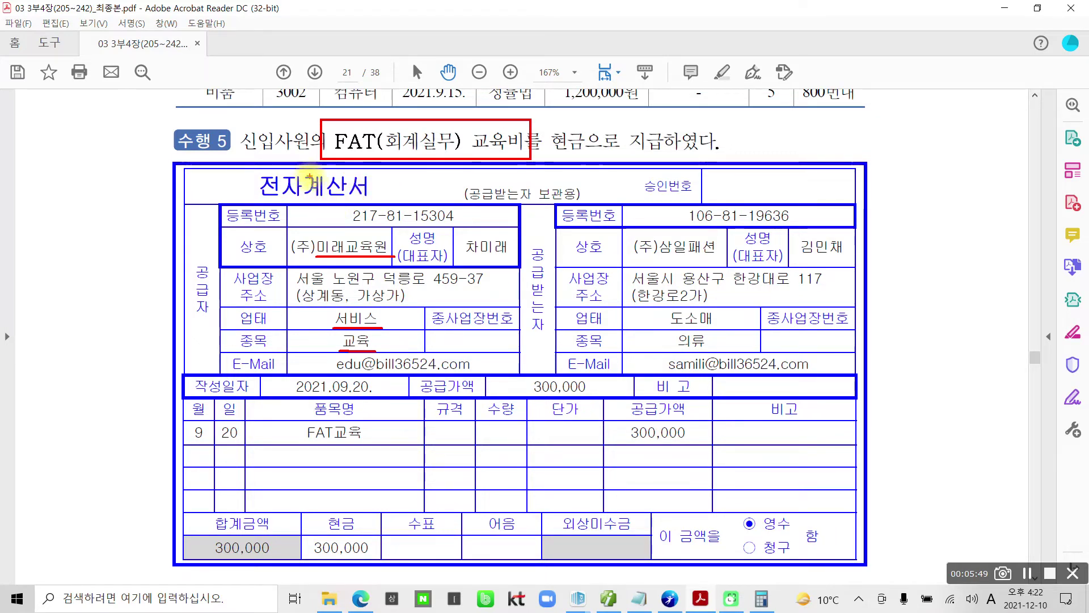
pyautogui.moveTo(304, 169); pyautogui.dragTo(384, 205)
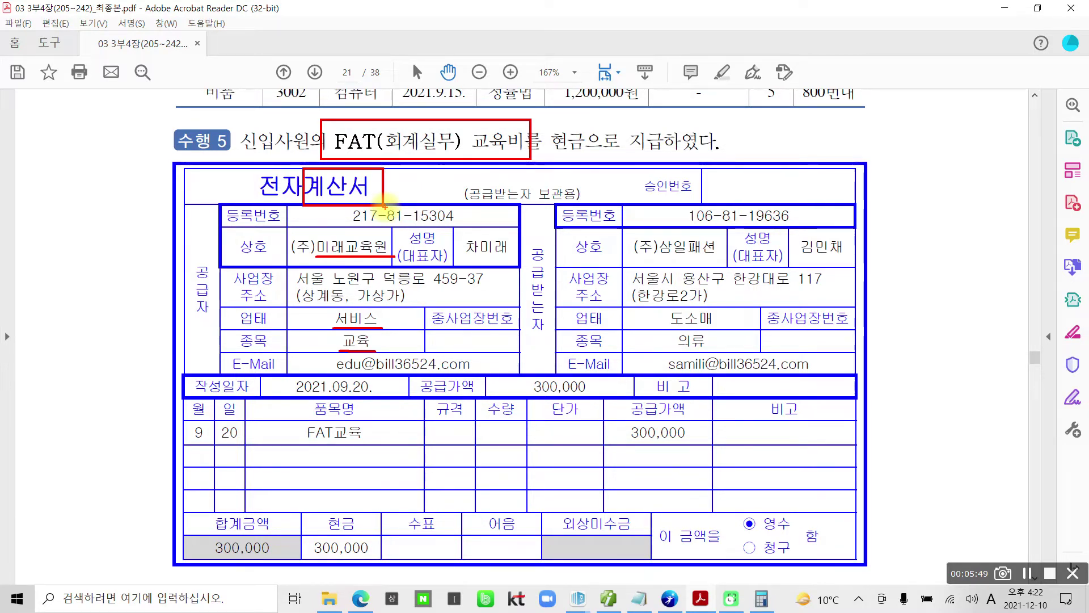
pyautogui.moveTo(79, 172)
pyautogui.mouseDown()
pyautogui.moveTo(60, 221)
pyautogui.moveTo(95, 168)
pyautogui.moveTo(126, 193)
pyautogui.moveTo(127, 229)
pyautogui.mouseUp()
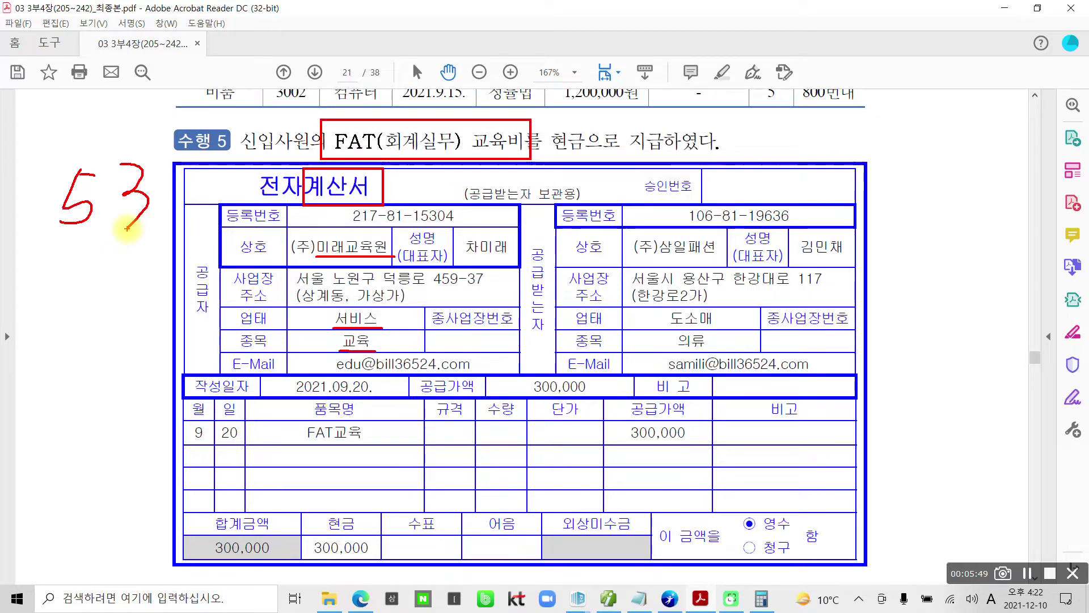
pyautogui.press('Escape')
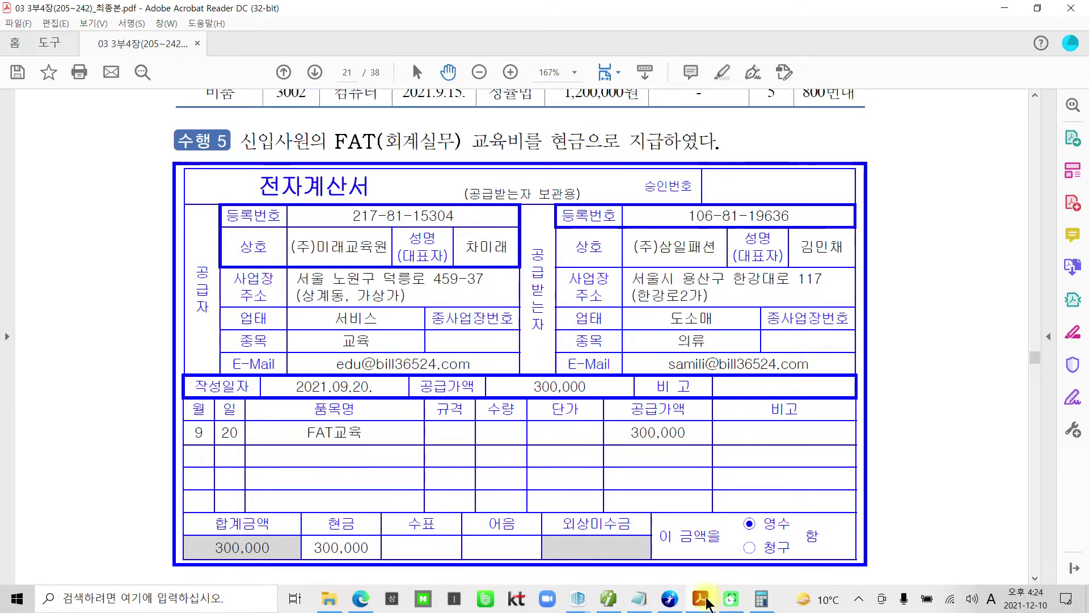
# - Switch to 더존 SmartA and start a purchase voucher of type 53 면세 for day 20 of September in 매입매출전표입력
pyautogui.click(758, 600)
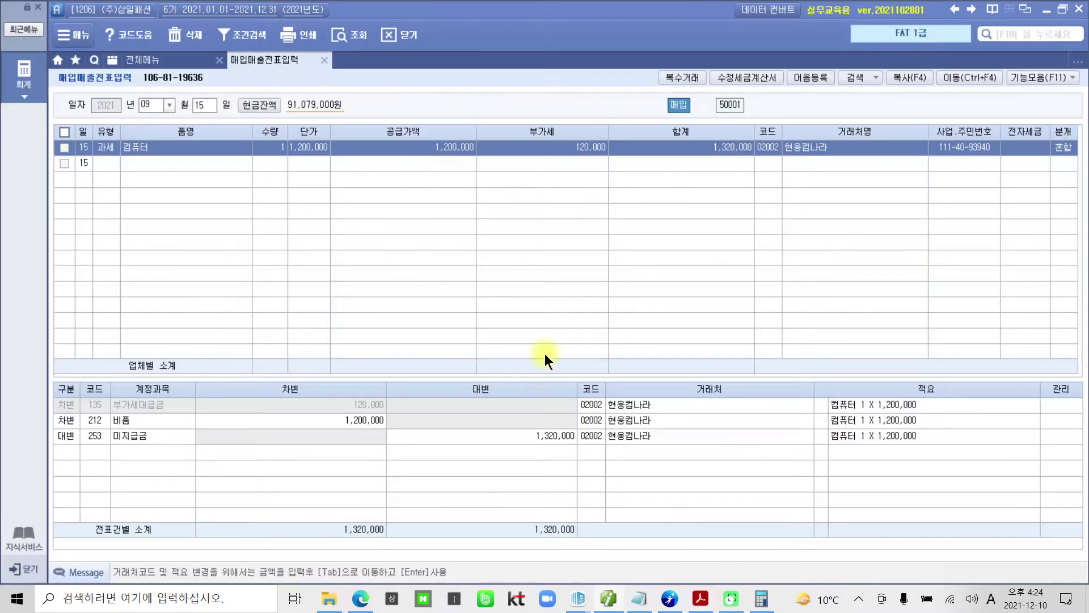
pyautogui.click(198, 105)
pyautogui.write('20')
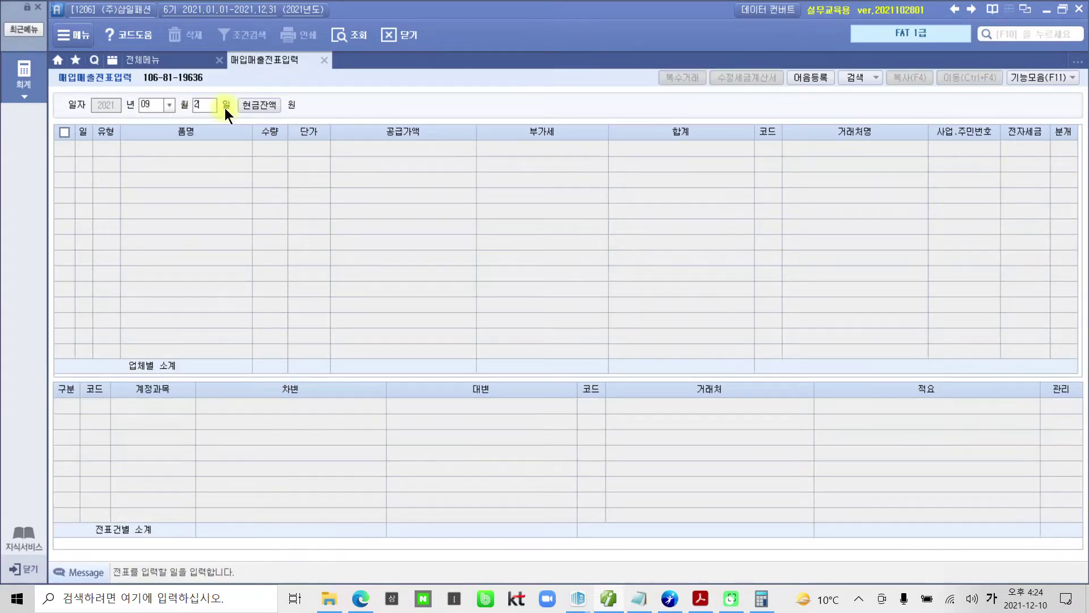
pyautogui.press('Return')
pyautogui.press('Return')
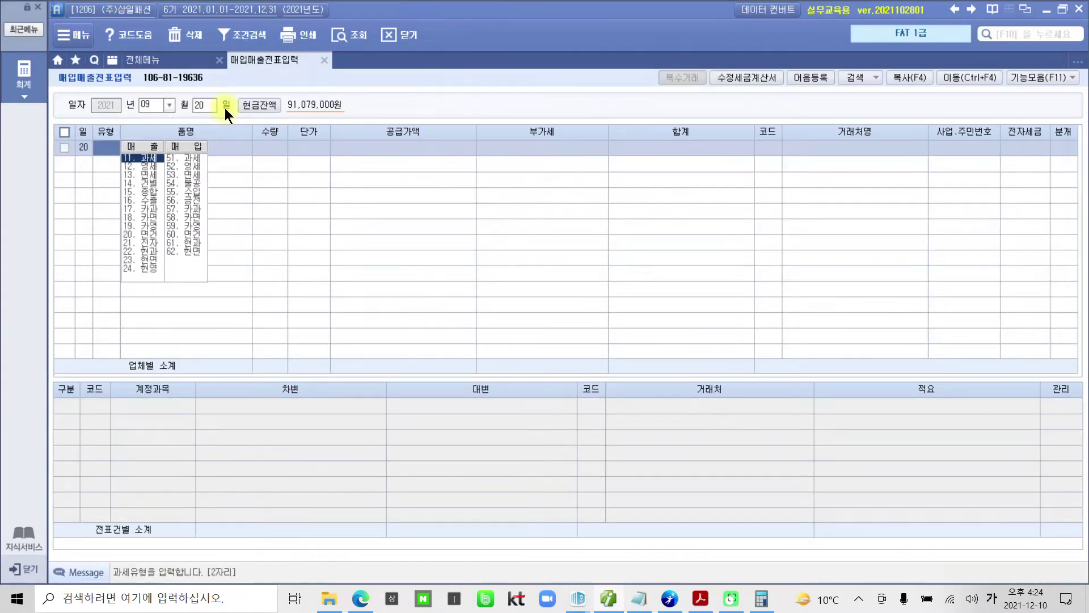
pyautogui.write('5')
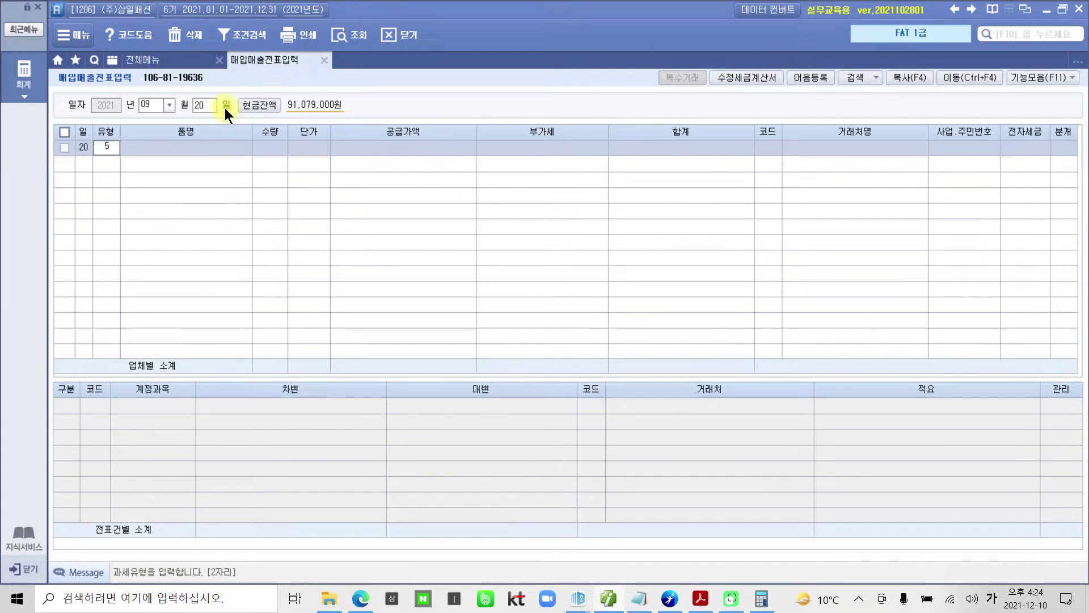
pyautogui.write('3')
pyautogui.press('Return')
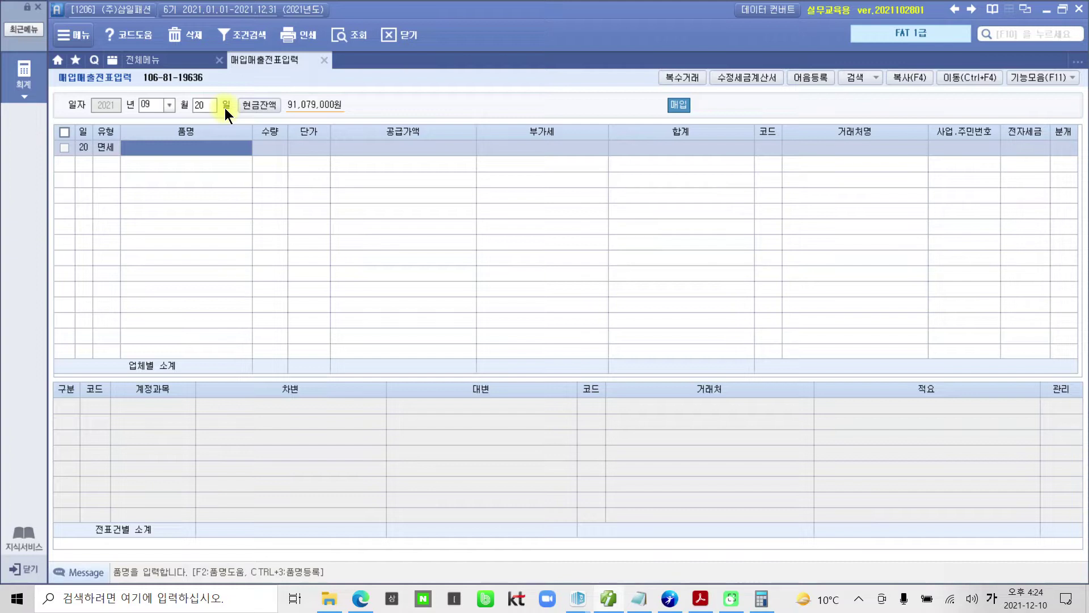
# - Enter the item name FAT교육 and a supply value of 300,000, leaving quantity and unit price blank
pyautogui.press('Hangul')
pyautogui.write('FAT')
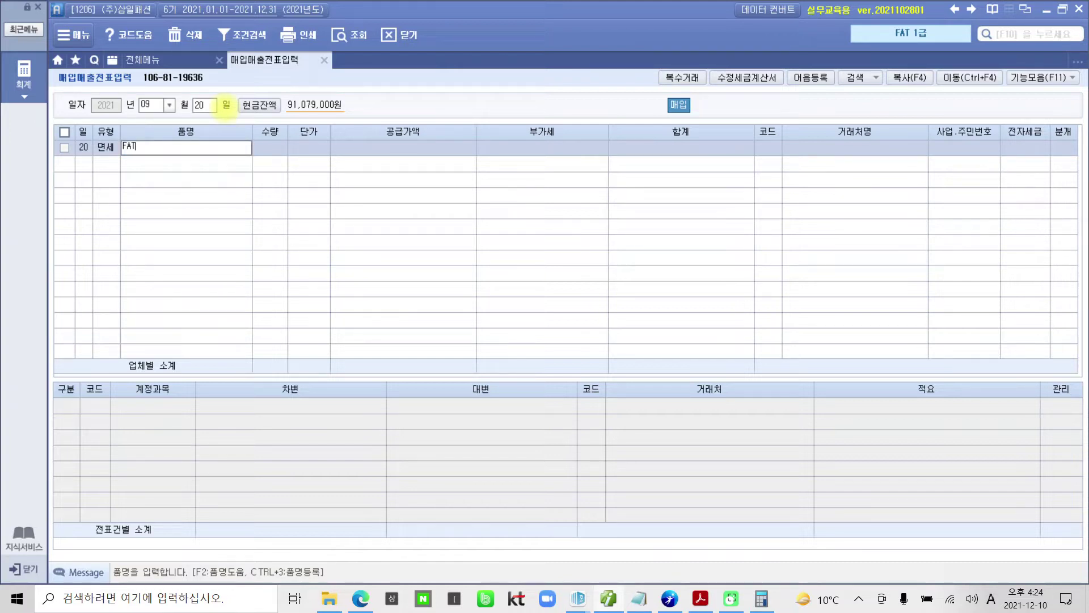
pyautogui.press('Hangul')
pyautogui.write('교육')
pyautogui.press('Return')
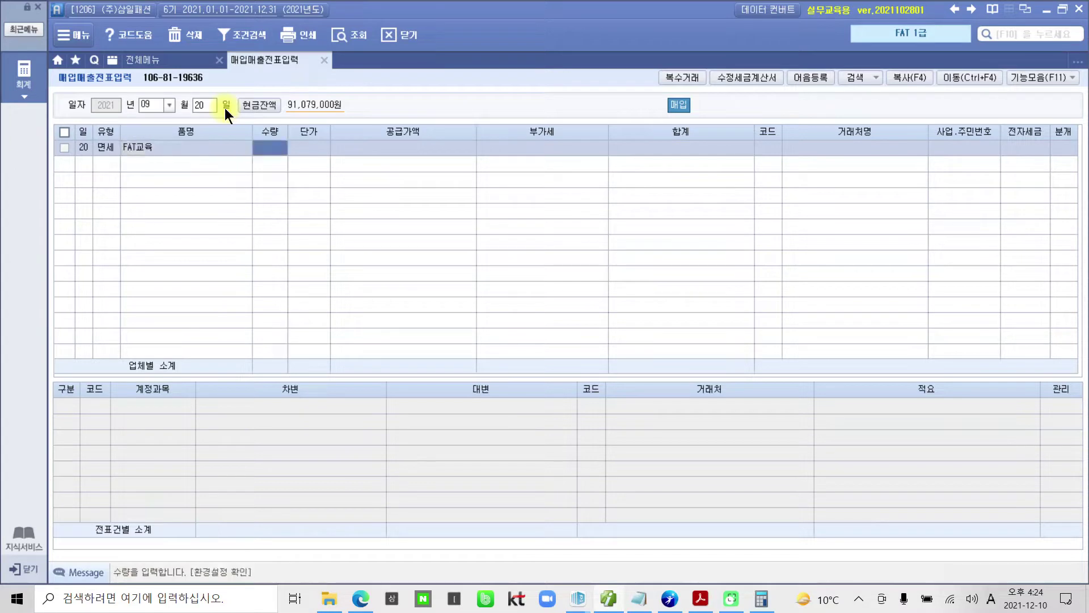
pyautogui.press('Return')
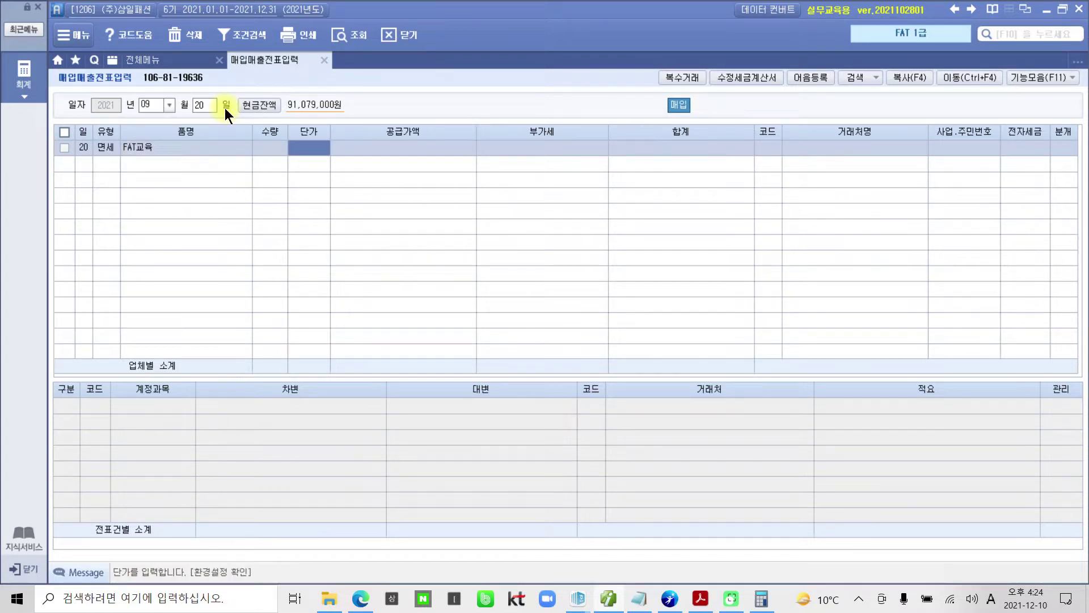
pyautogui.press('Return')
pyautogui.write('300')
pyautogui.press('+')
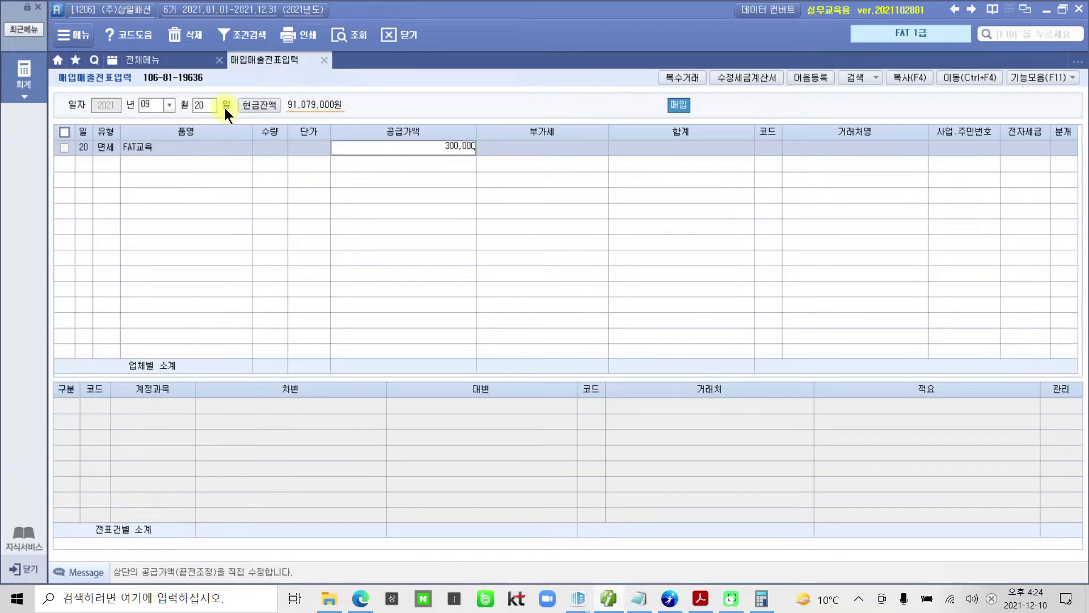
pyautogui.press('Return')
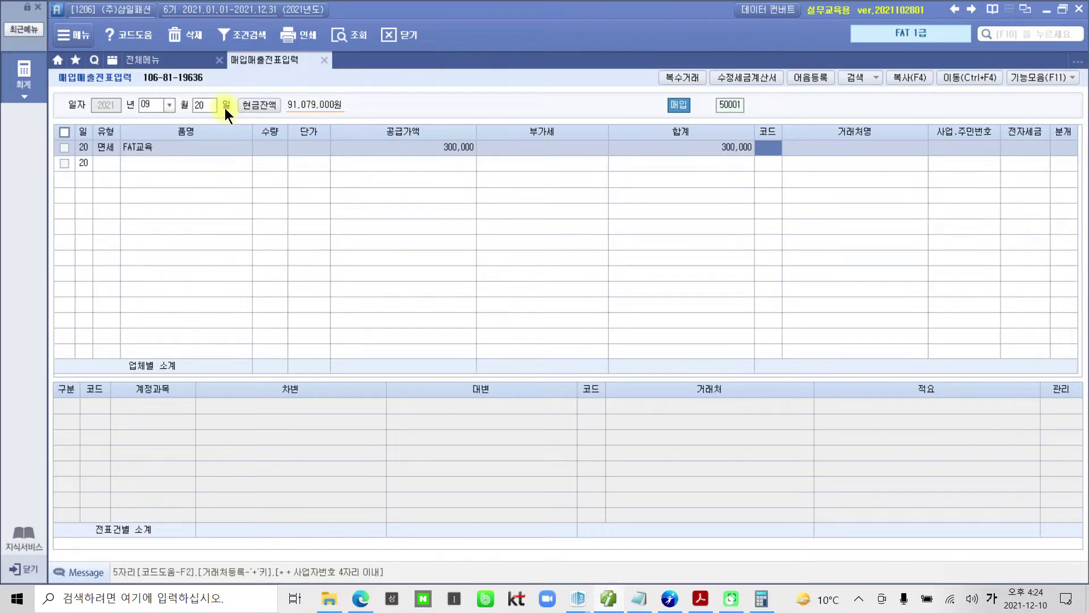
# - Assign (주)미래교육원 as the supplier, mark the invoice as 전자입력, and set the journal type to 현금
pyautogui.write('미래')
pyautogui.press('Return')
pyautogui.press('Return')
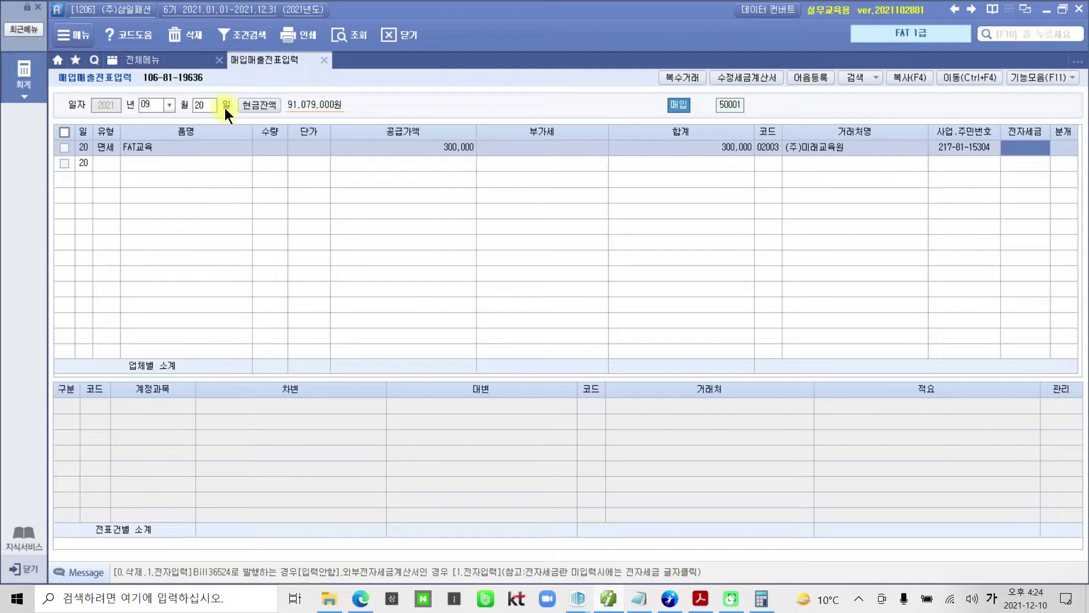
pyautogui.write('1')
pyautogui.press('Return')
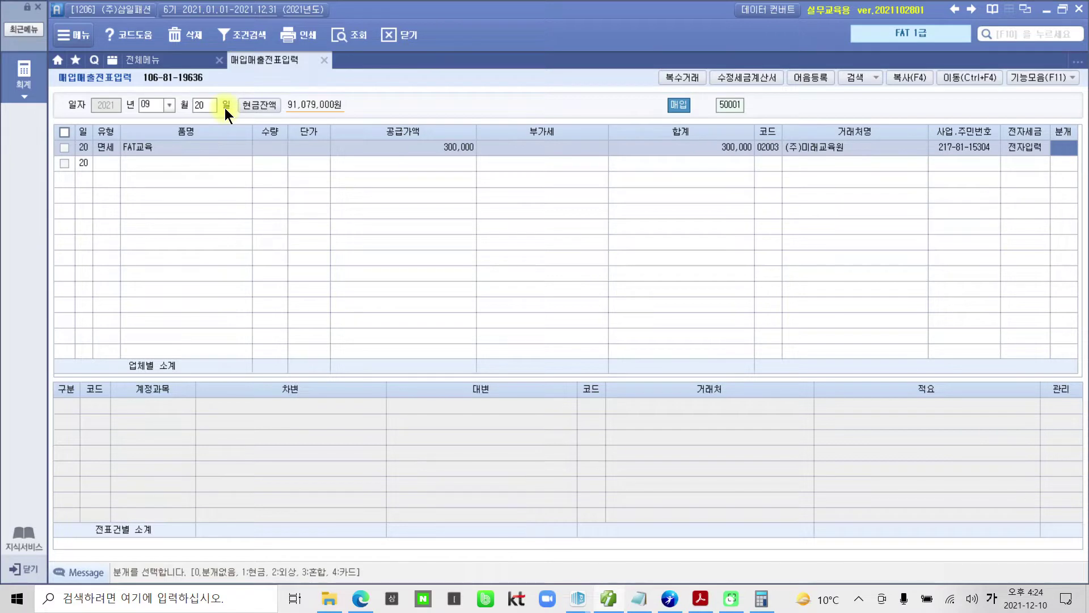
pyautogui.write('1')
pyautogui.press('Return')
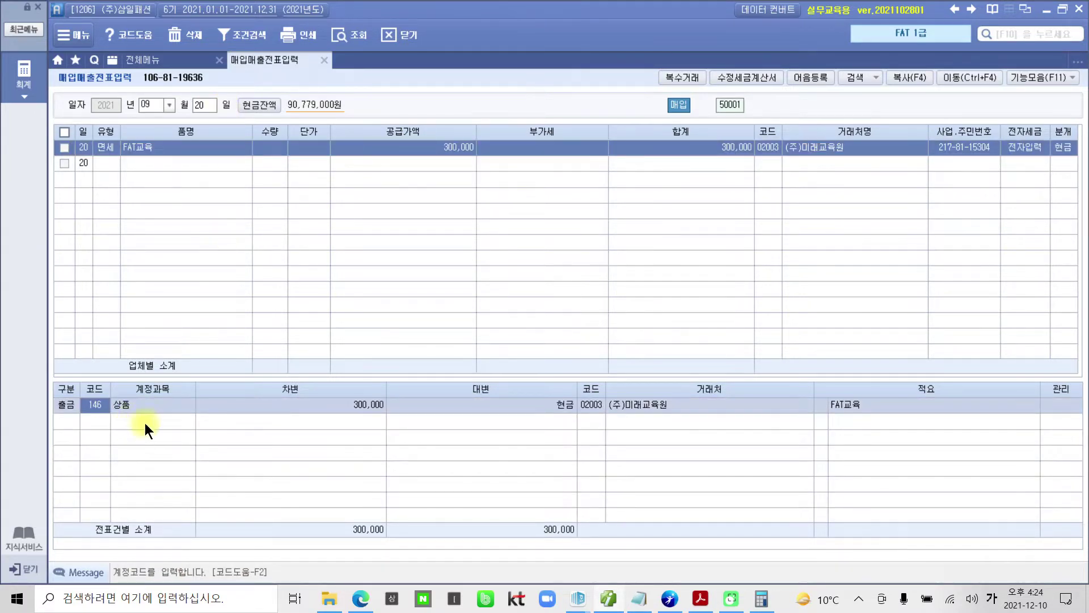
pyautogui.hotkey('ctrl', 'q')
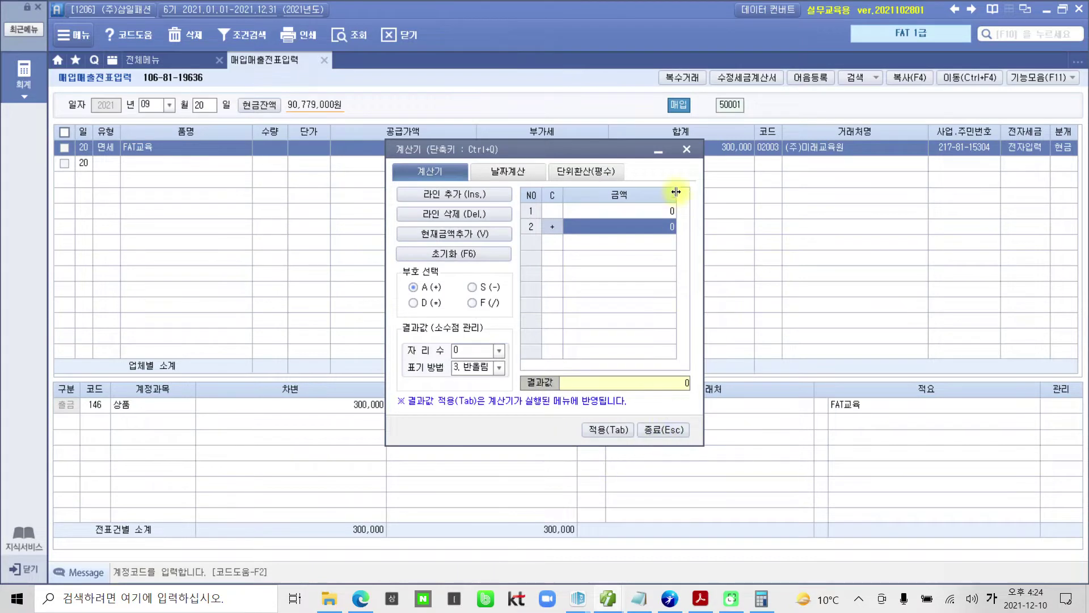
pyautogui.click(686, 149)
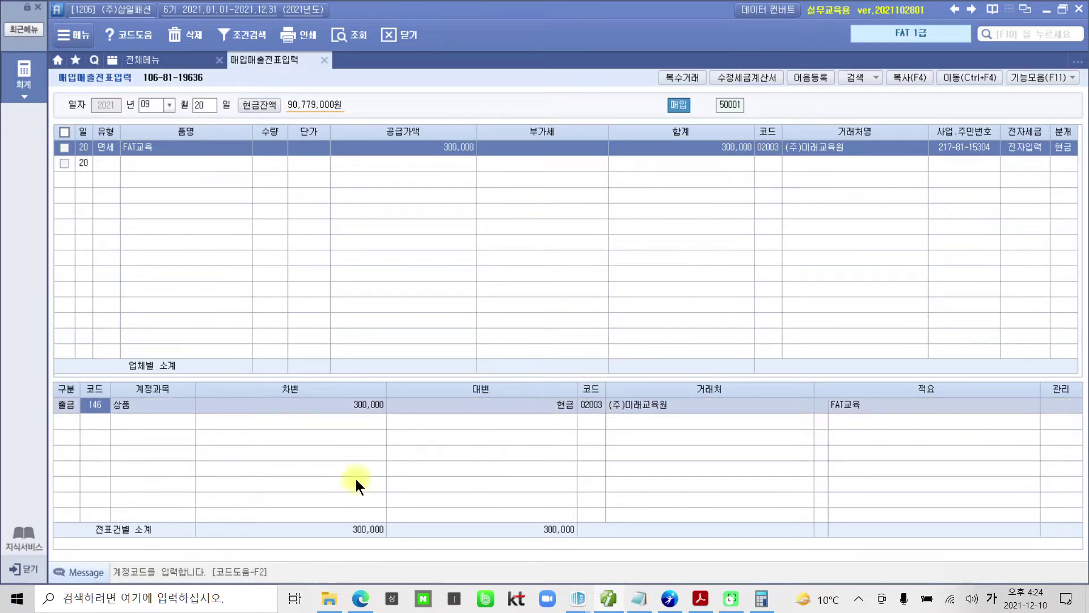
pyautogui.click(355, 406)
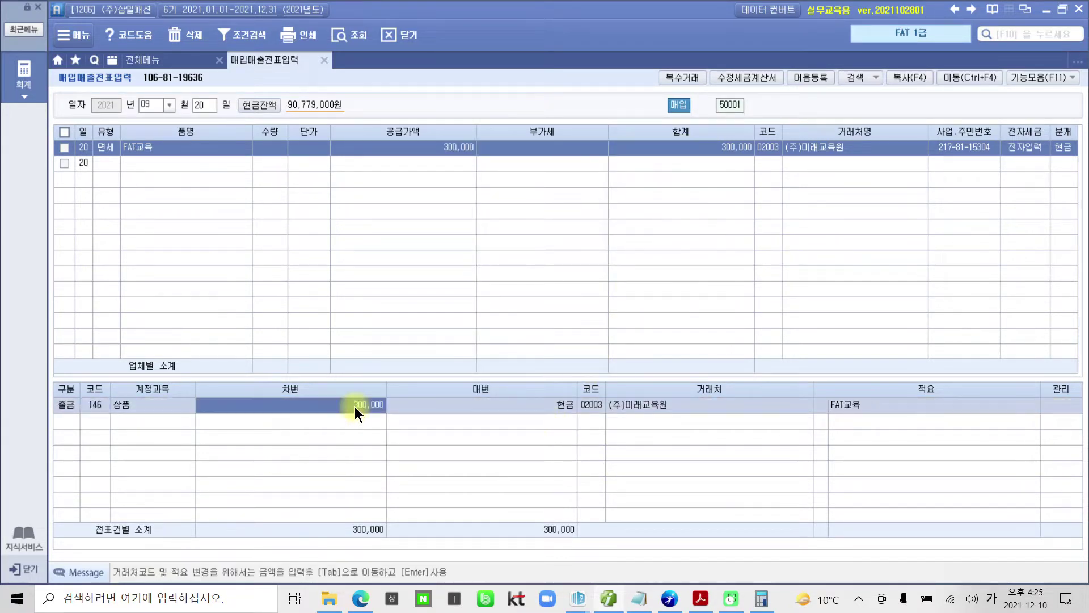
# - Change the account in the cash journal line to 825 교육훈련비
pyautogui.click(97, 404)
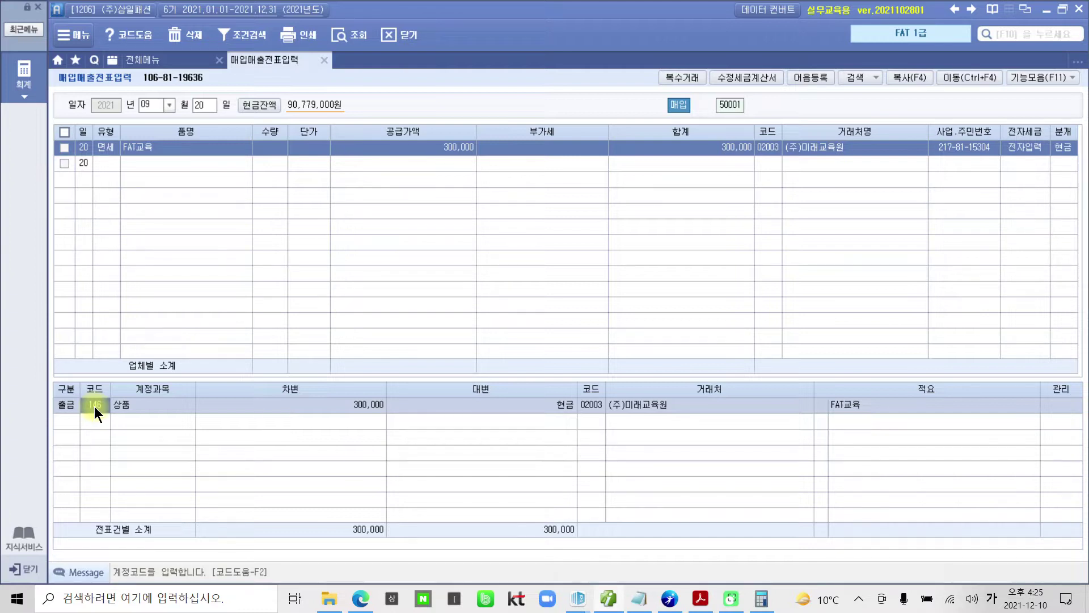
pyautogui.write('교육')
pyautogui.press('Return')
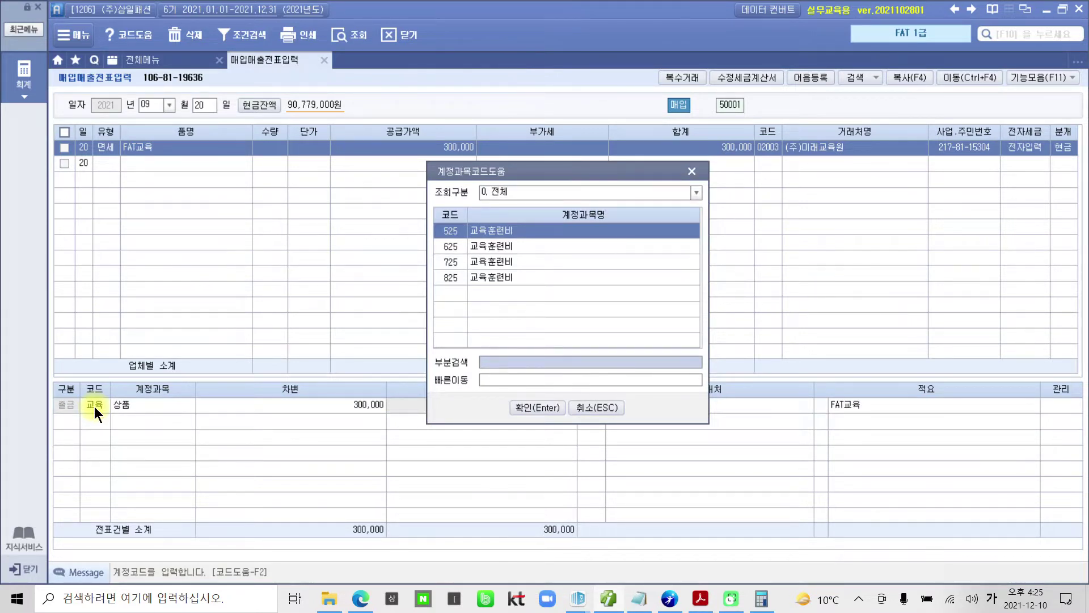
pyautogui.press('Down')
pyautogui.press('Down')
pyautogui.press('Down')
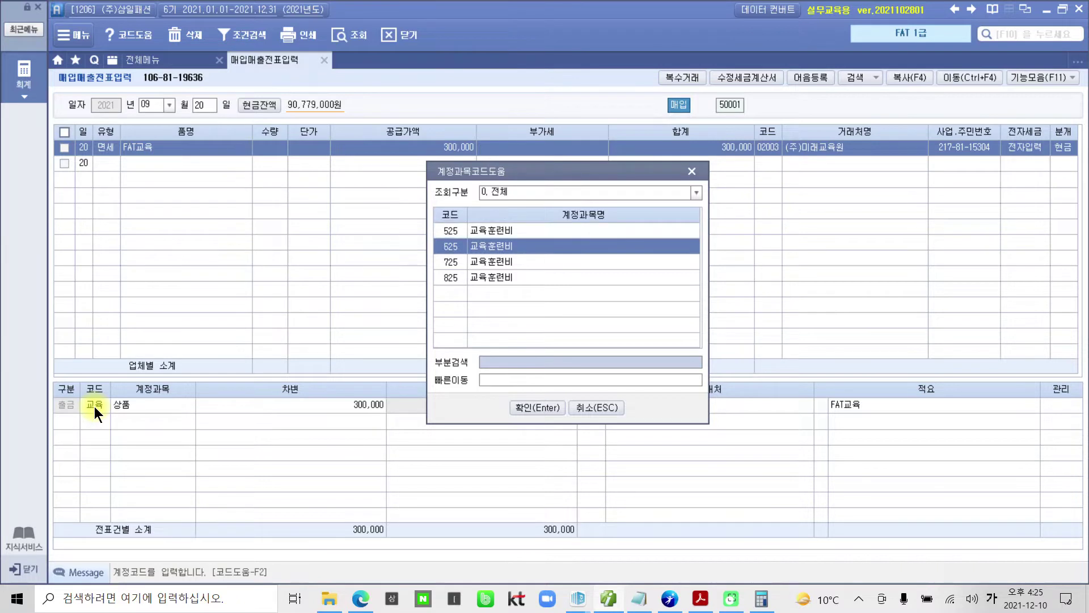
pyautogui.press('Return')
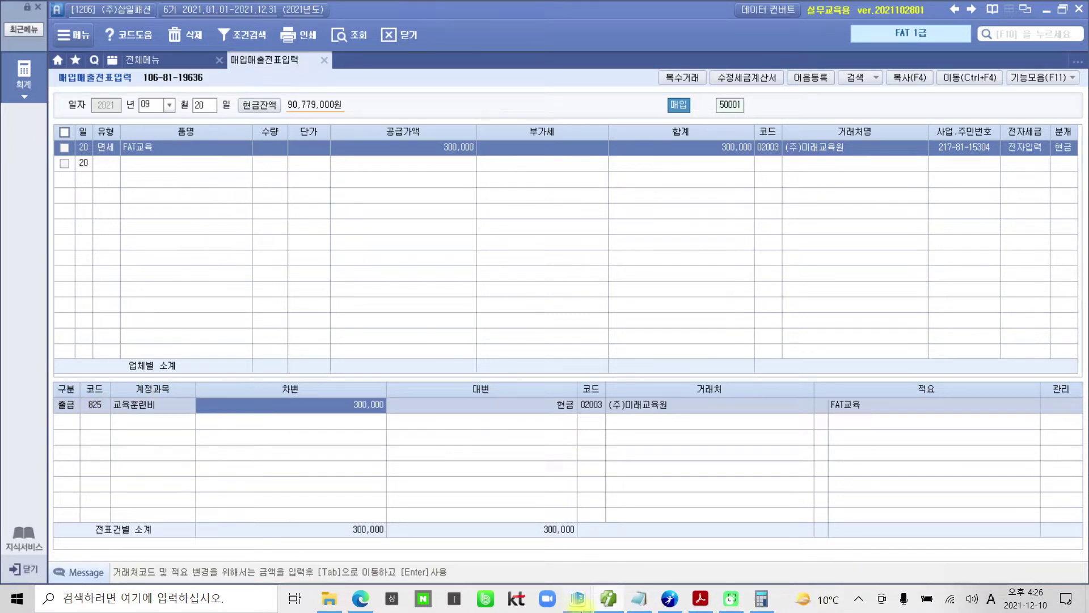
pyautogui.moveTo(665, 606)
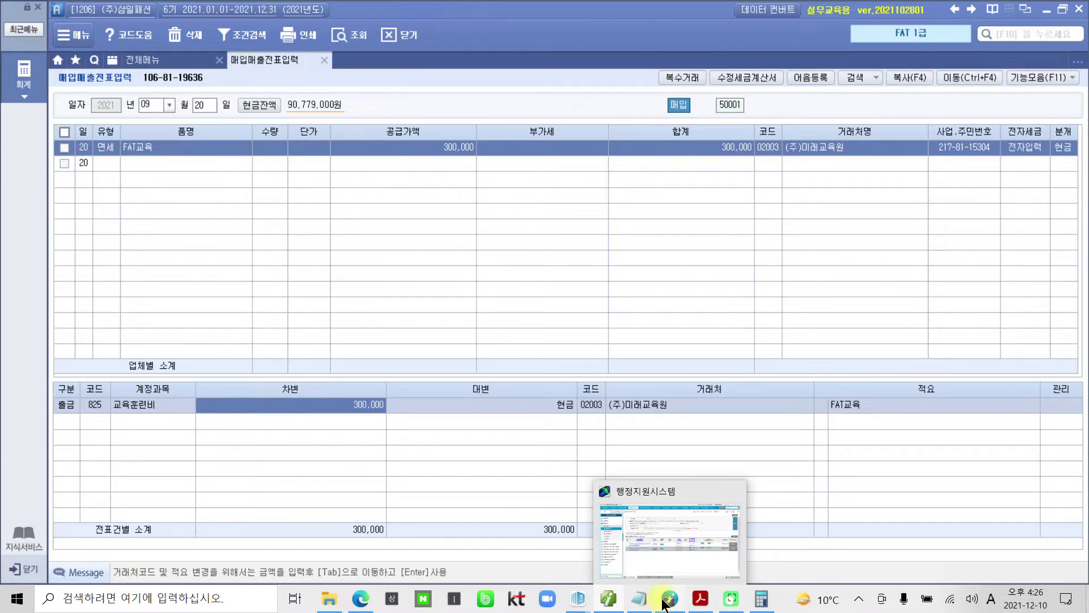
pyautogui.click(666, 602)
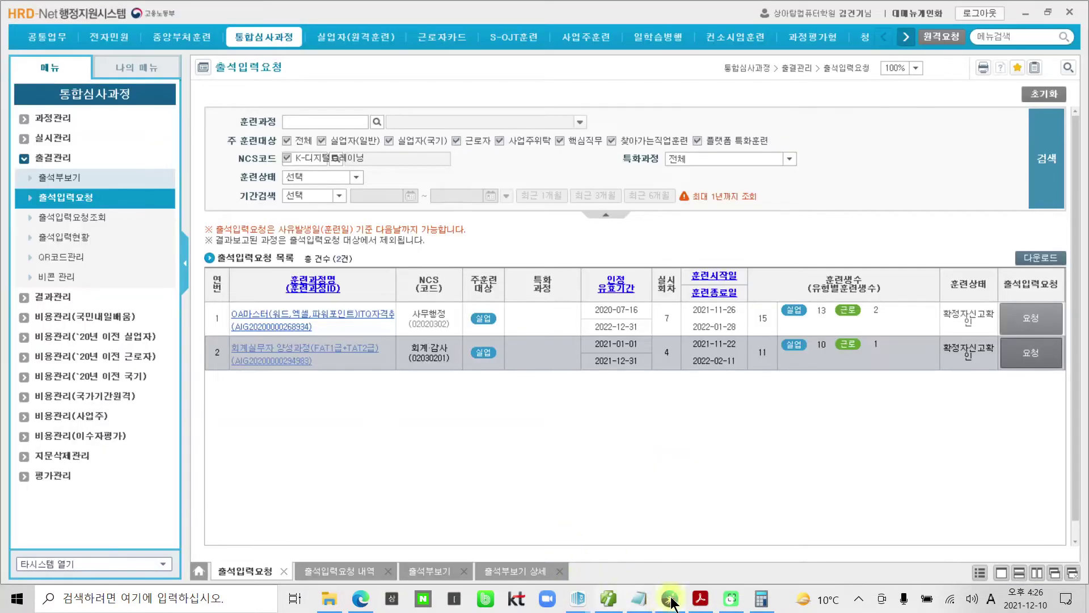
pyautogui.click(637, 599)
pyautogui.click(609, 597)
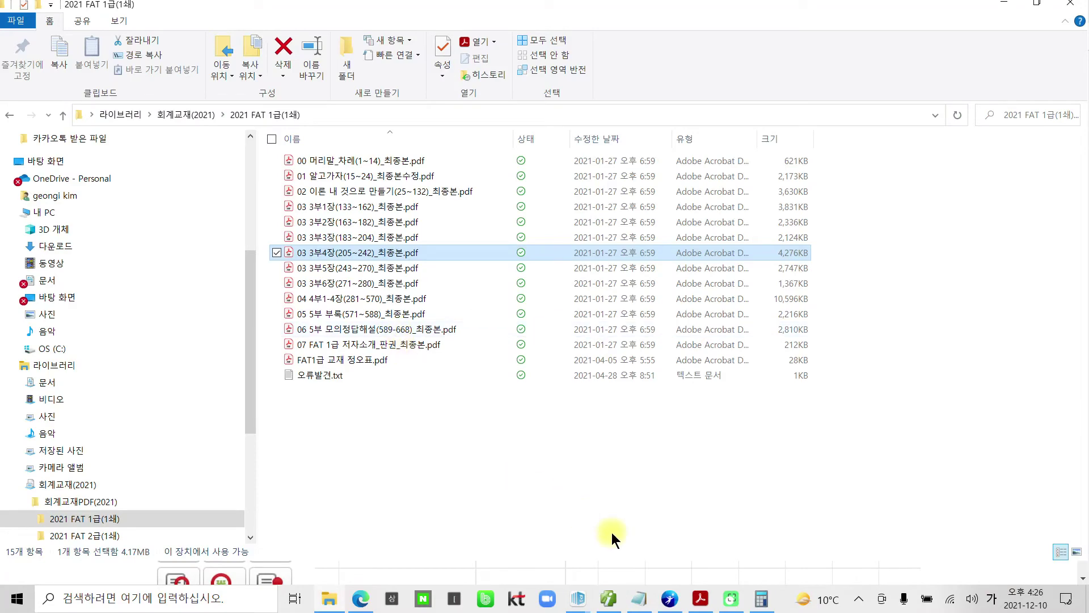
pyautogui.click(608, 597)
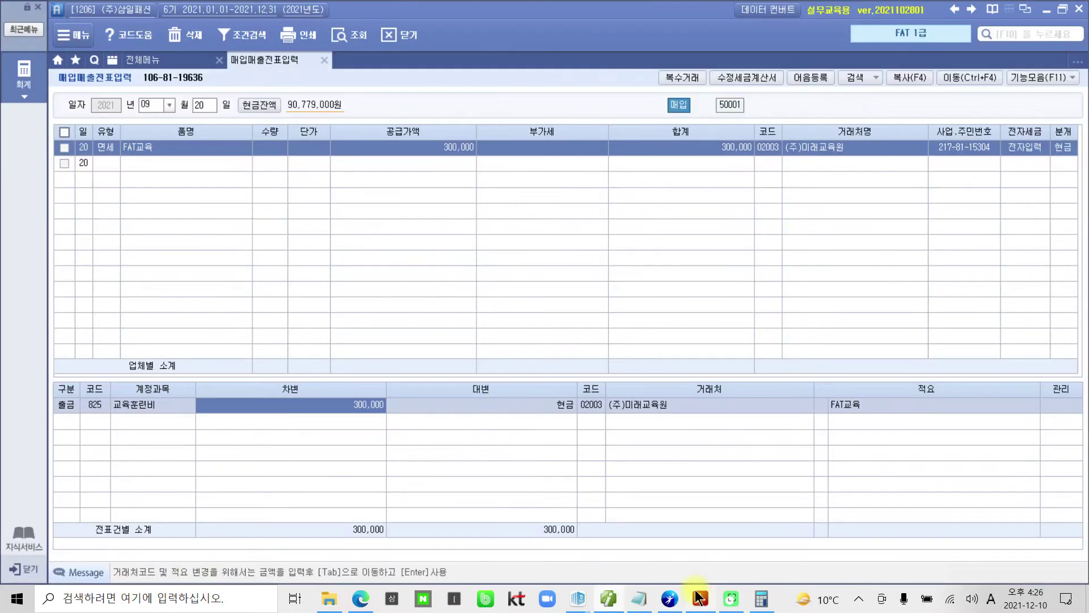
# - Switch to the textbook PDF in Adobe Acrobat Reader and read the section on 공제받지 못할 매입세액 after 수행 5
pyautogui.scroll(-10, 518, 417)
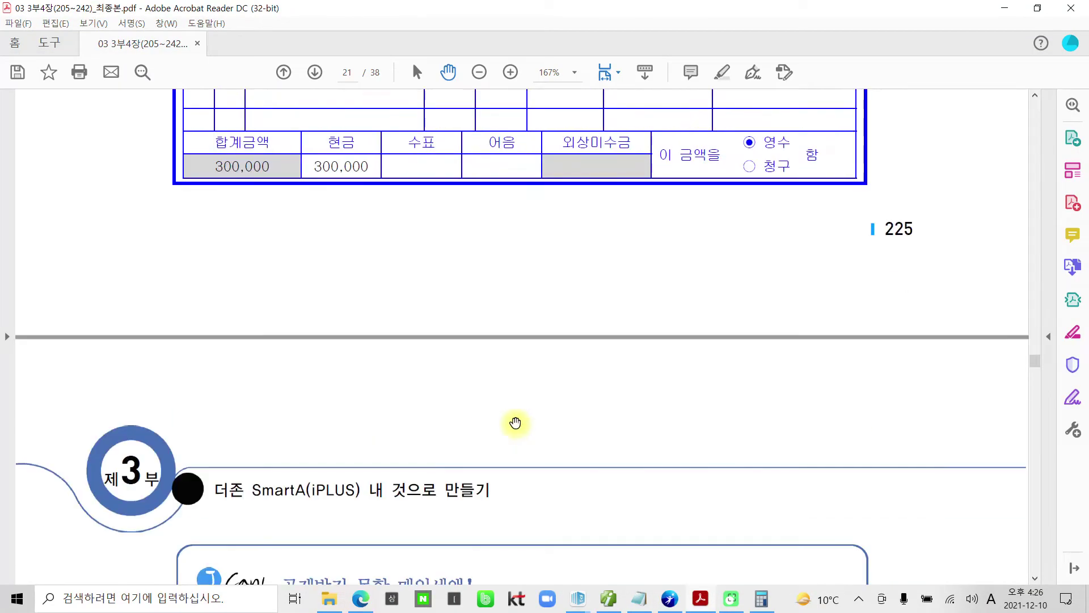
pyautogui.scroll(-6, 515, 422)
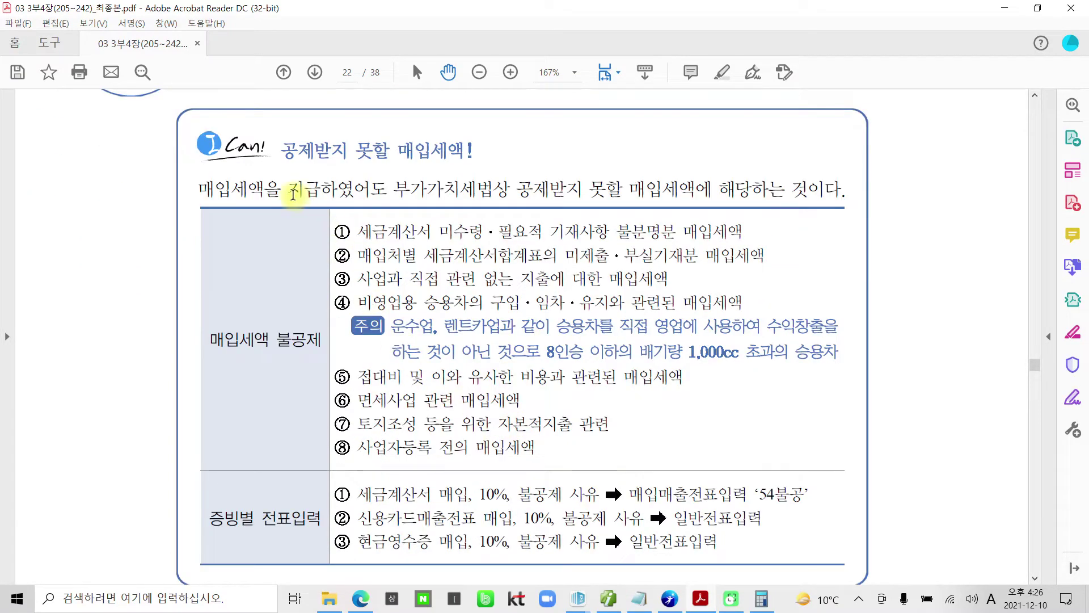
pyautogui.moveTo(169, 112)
pyautogui.mouseDown()
pyautogui.moveTo(279, 173)
pyautogui.moveTo(493, 174)
pyautogui.mouseUp()
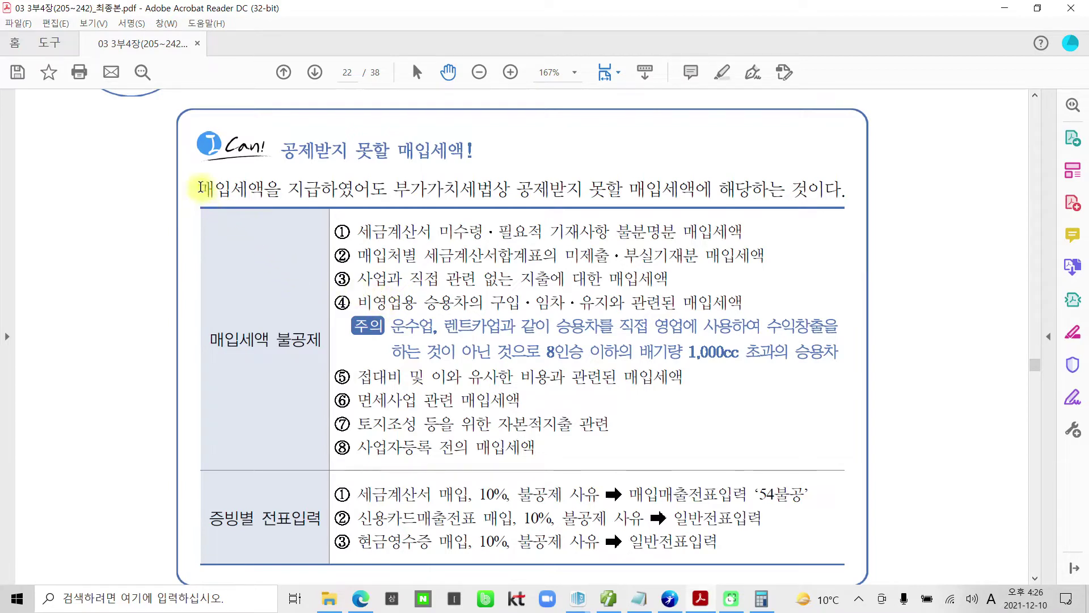
pyautogui.moveTo(200, 188); pyautogui.dragTo(377, 189)
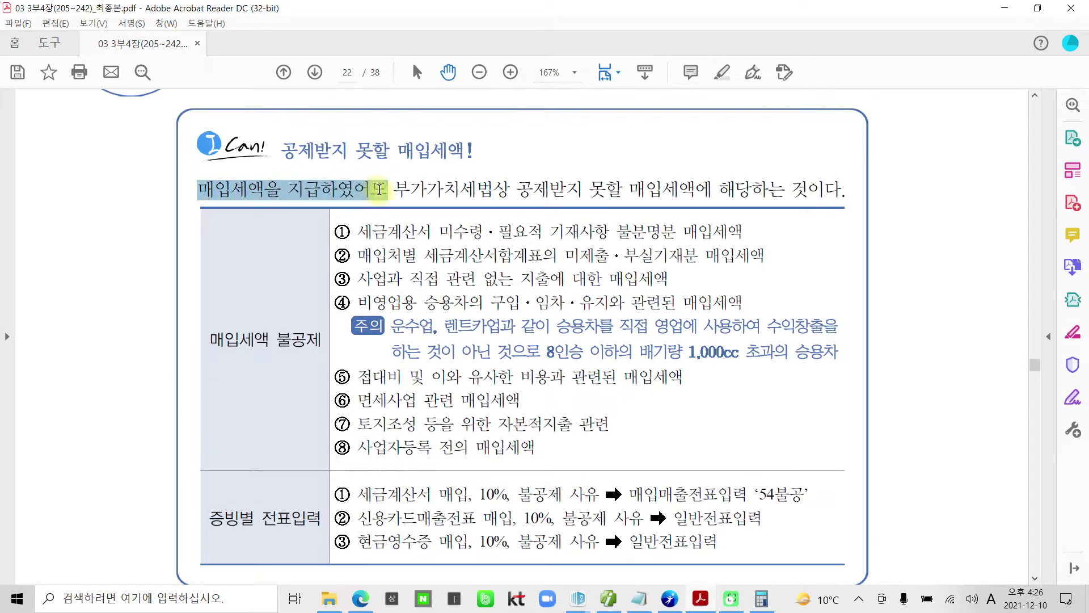
pyautogui.click(469, 193)
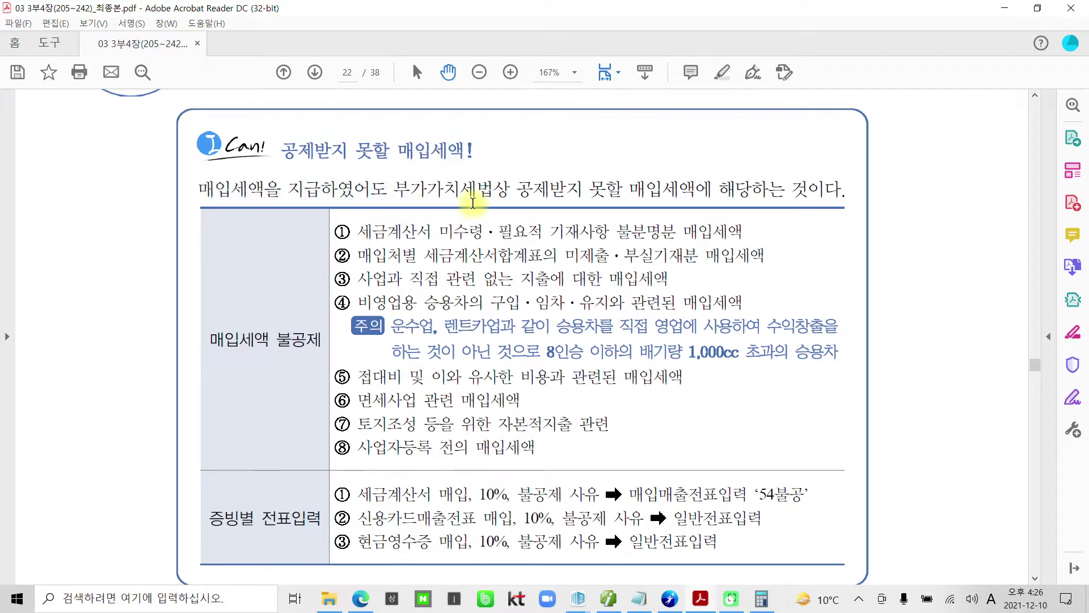
# - Highlight the phrase 사업과 직접 관련 없는 지출에 in item ③ of the 매입세액 불공제 list
pyautogui.moveTo(391, 185); pyautogui.dragTo(815, 192)
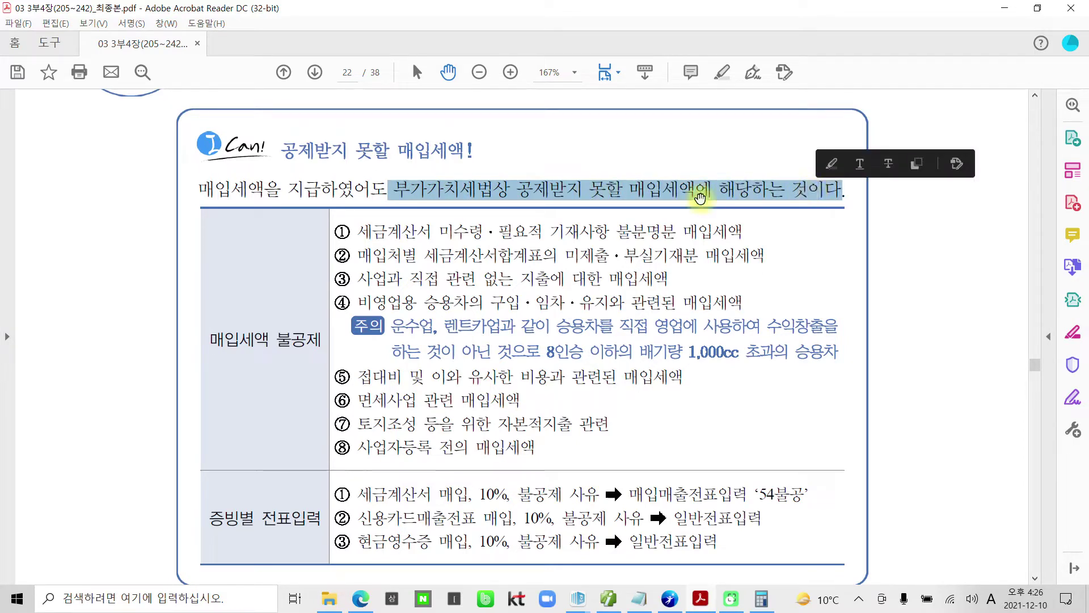
pyautogui.click(559, 234)
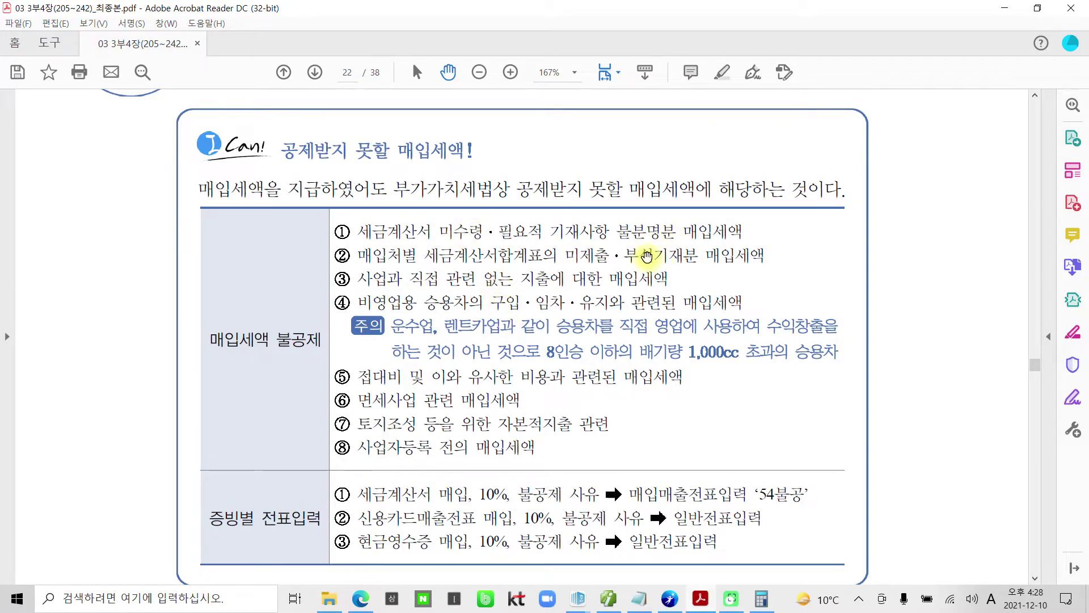
pyautogui.scroll(-2, 450, 331)
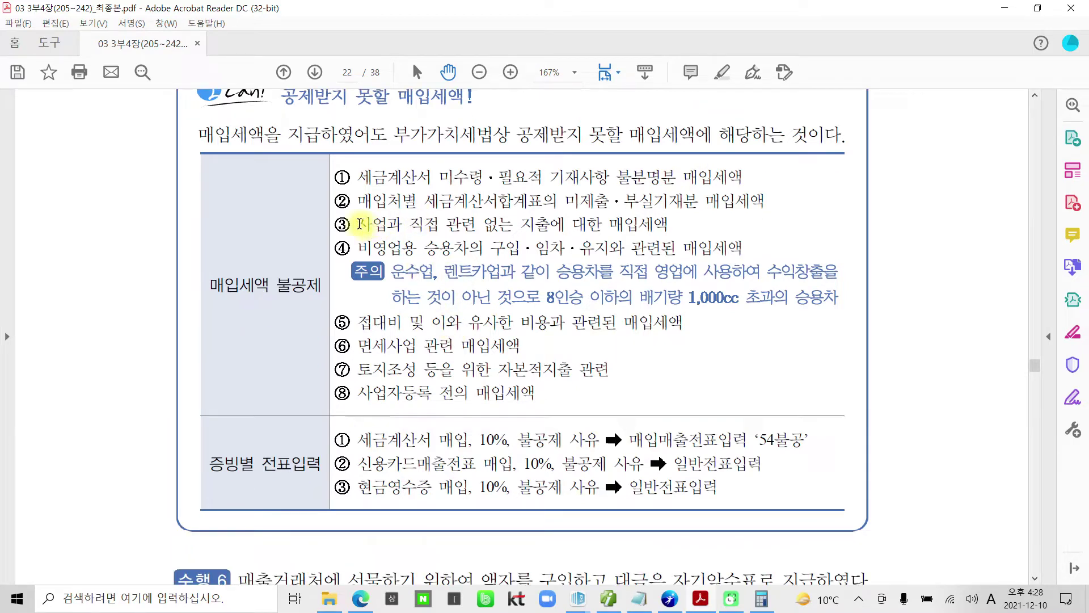
pyautogui.moveTo(361, 223); pyautogui.dragTo(526, 222)
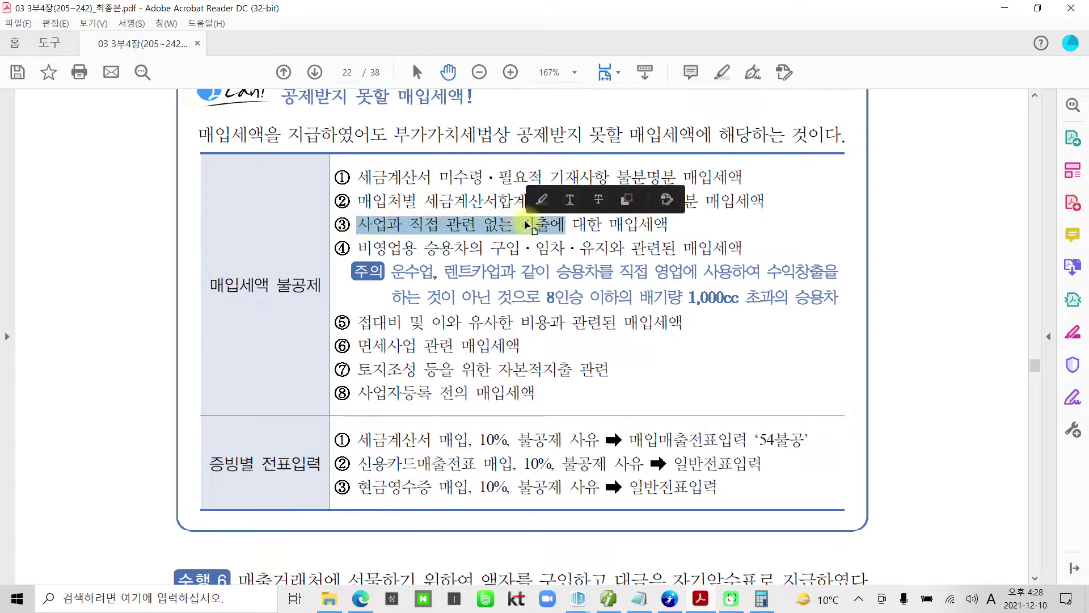
pyautogui.rightClick(526, 222)
pyautogui.click(559, 264)
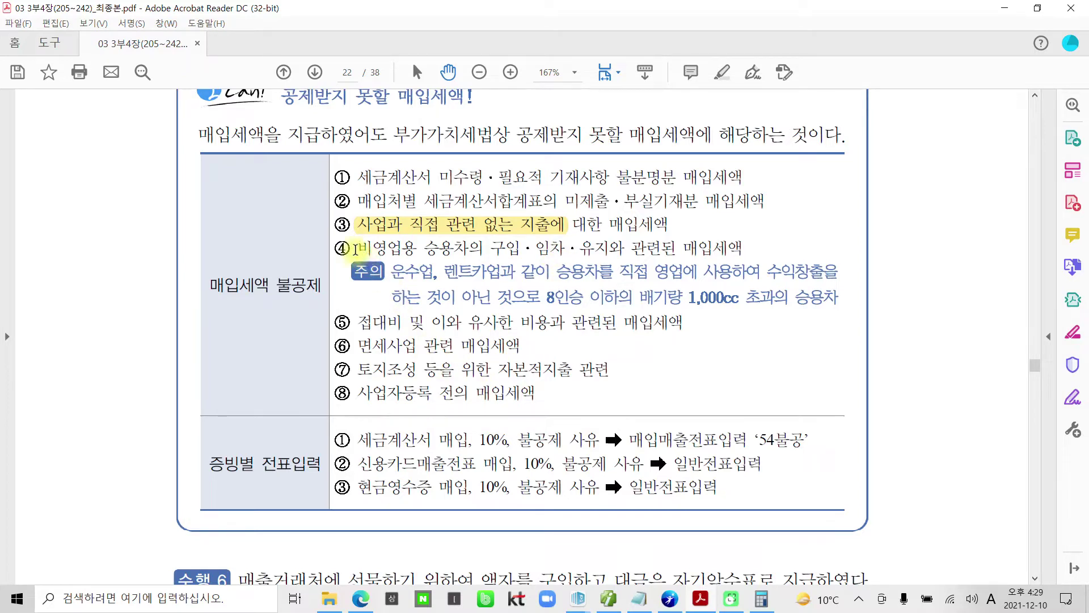
# - Highlight item ④ on 비영업용 승용차 and the phrase 배기량 1,000cc 초과의 승용차 in its note
pyautogui.moveTo(355, 249); pyautogui.dragTo(740, 250)
pyautogui.rightClick(716, 250)
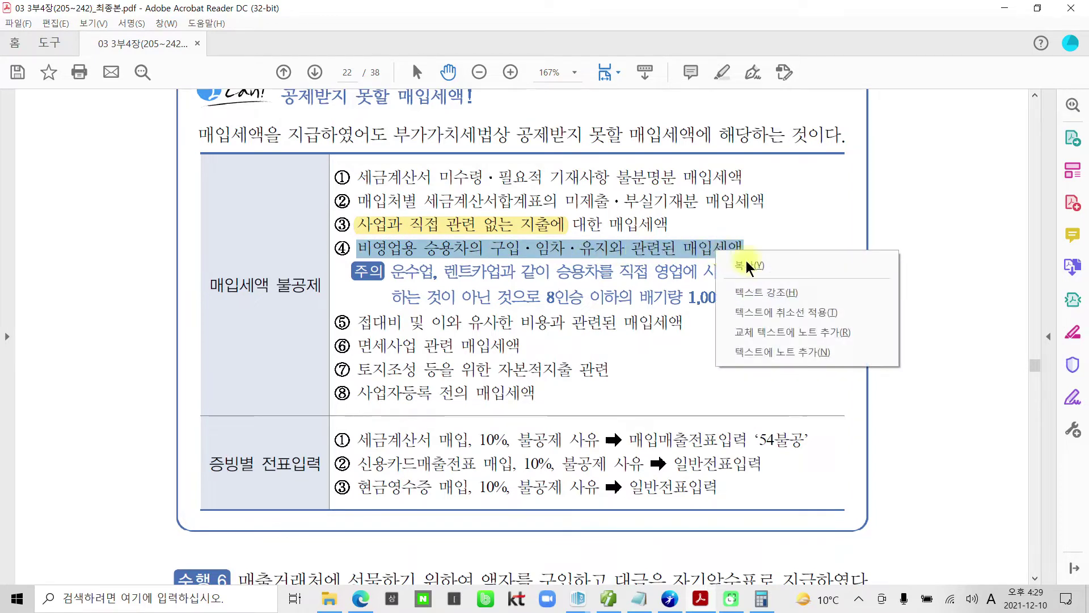
pyautogui.click(759, 289)
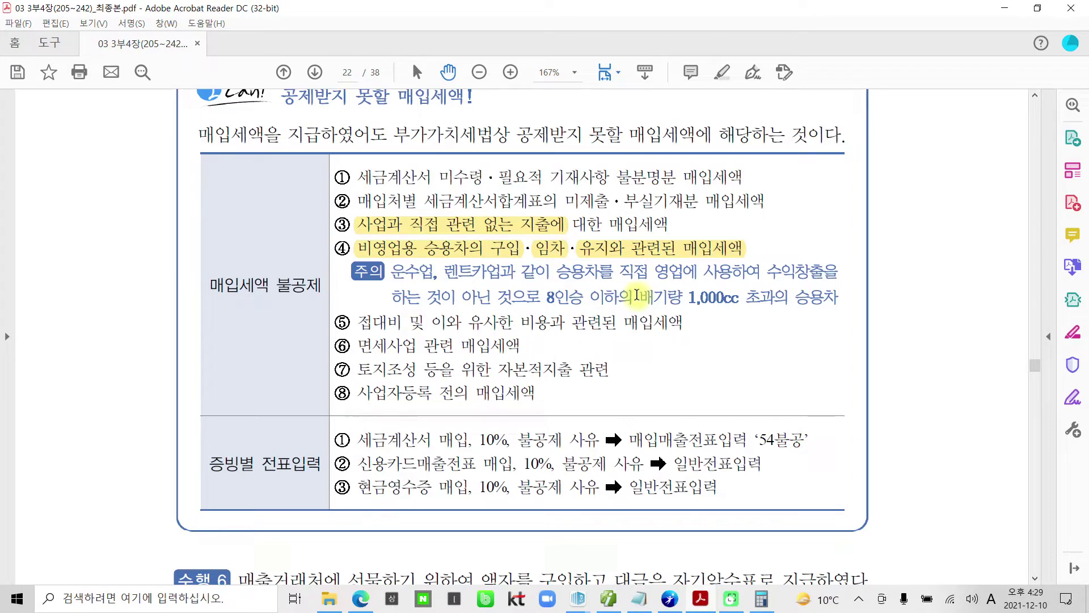
pyautogui.moveTo(637, 295); pyautogui.dragTo(838, 297)
pyautogui.click(851, 271)
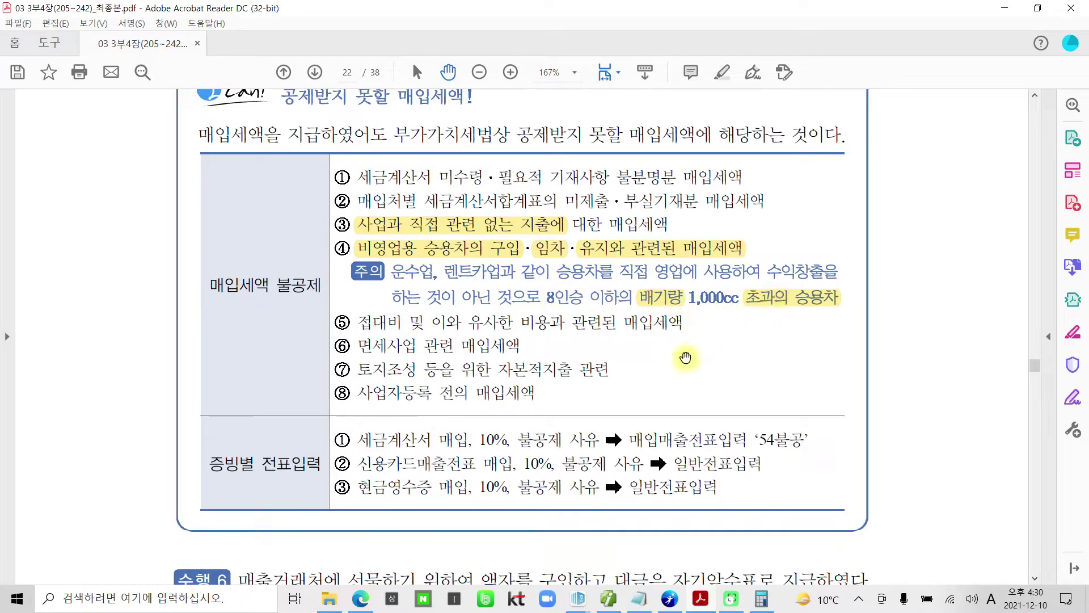
pyautogui.moveTo(549, 295); pyautogui.dragTo(867, 313)
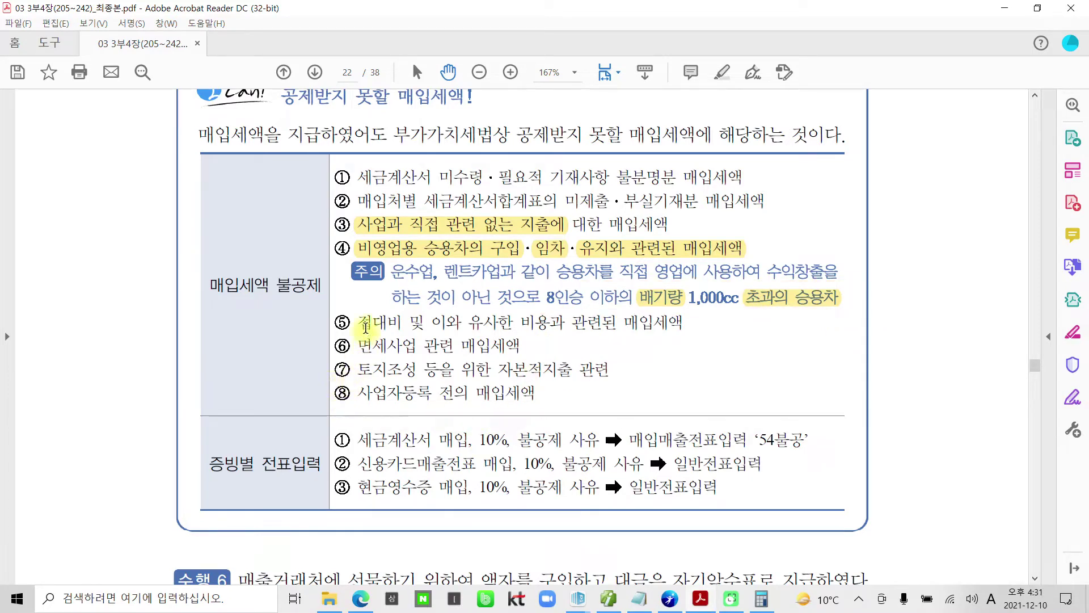
# - Highlight item ⑤, 접대비 및 이와 유사한 비용과 관련된 매입세액, and item ⑥, 면세사업 관련 매입세액
pyautogui.moveTo(360, 322); pyautogui.dragTo(651, 325)
pyautogui.rightClick(652, 325)
pyautogui.click(704, 358)
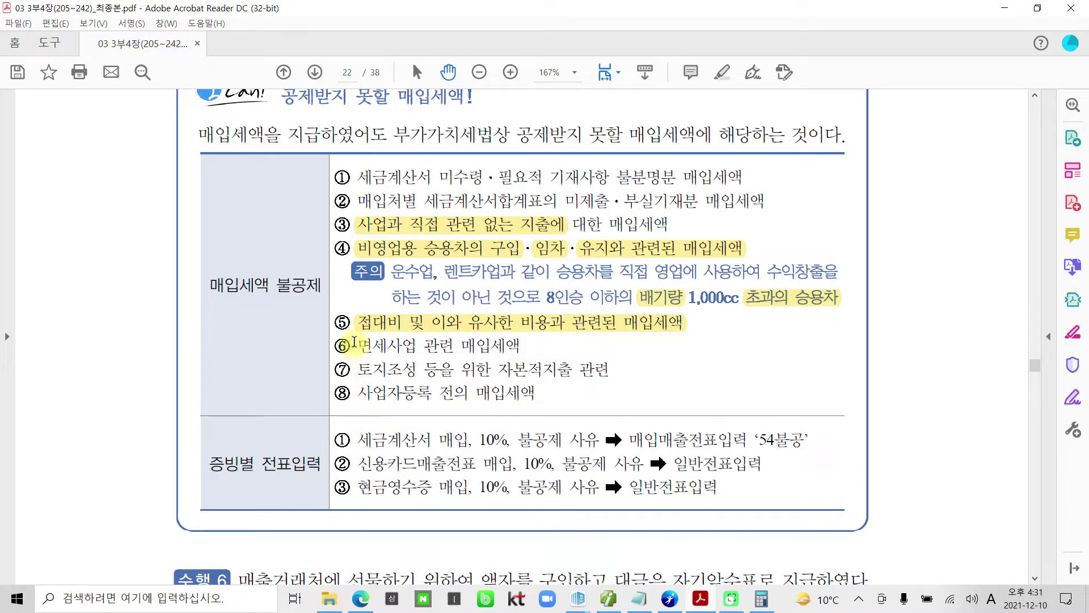
pyautogui.moveTo(355, 342); pyautogui.dragTo(521, 345)
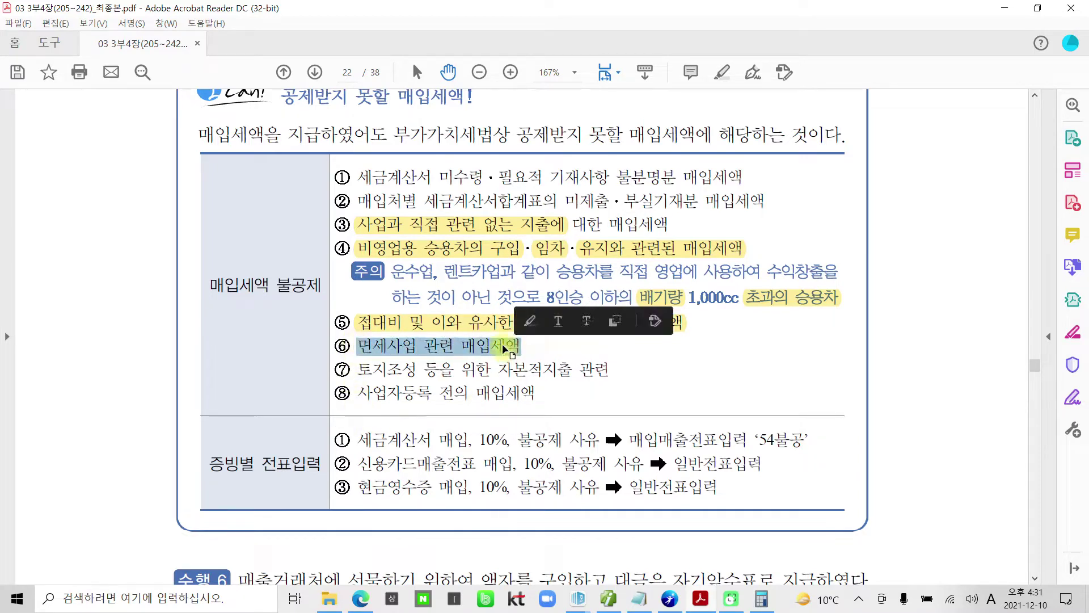
pyautogui.rightClick(504, 346)
pyautogui.click(554, 390)
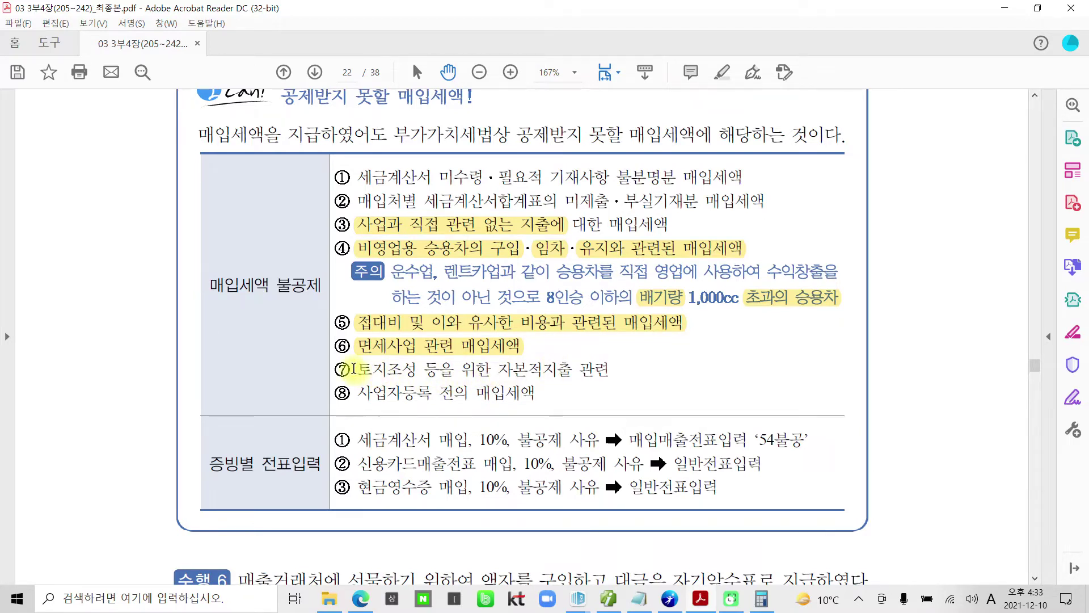
# - Highlight item ⑦, 토지조성 등을 위한 자본적지출 관련, in the 매입세액 불공제 list
pyautogui.moveTo(359, 369); pyautogui.dragTo(420, 369)
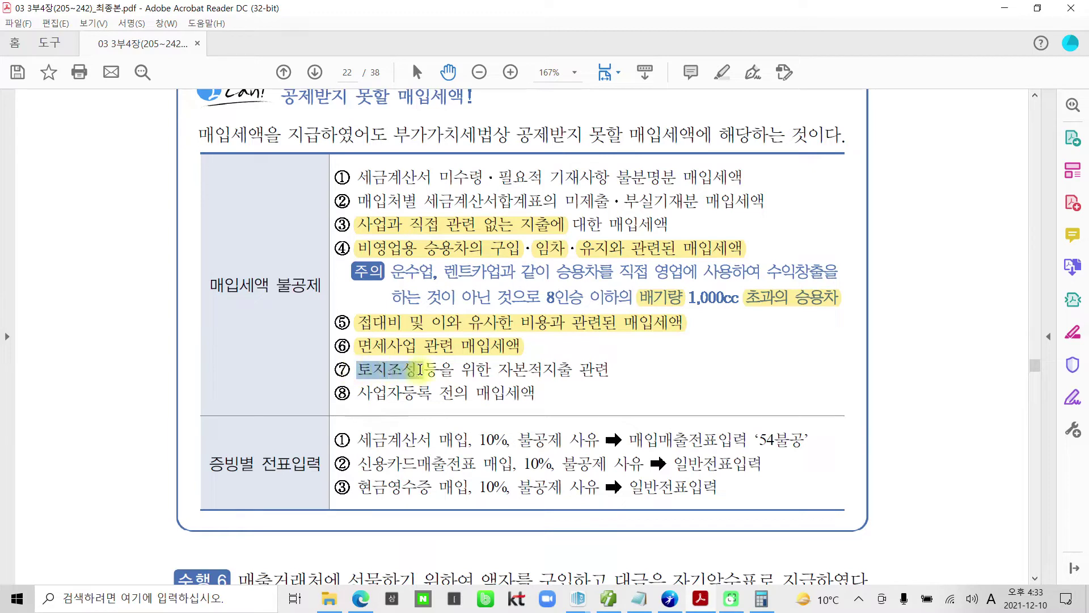
pyautogui.moveTo(420, 369); pyautogui.dragTo(608, 370)
pyautogui.rightClick(585, 373)
pyautogui.click(658, 409)
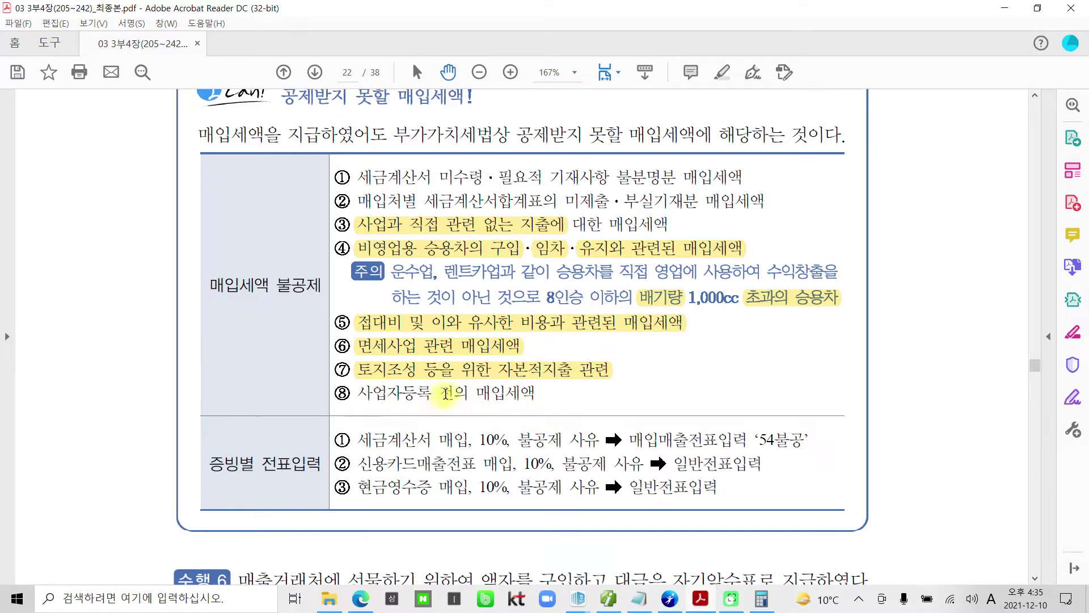
# - Box items ③ to ⑦ in red with the screen pen, underline the key words in each, and clear the markings
pyautogui.scroll(-1, 436, 423)
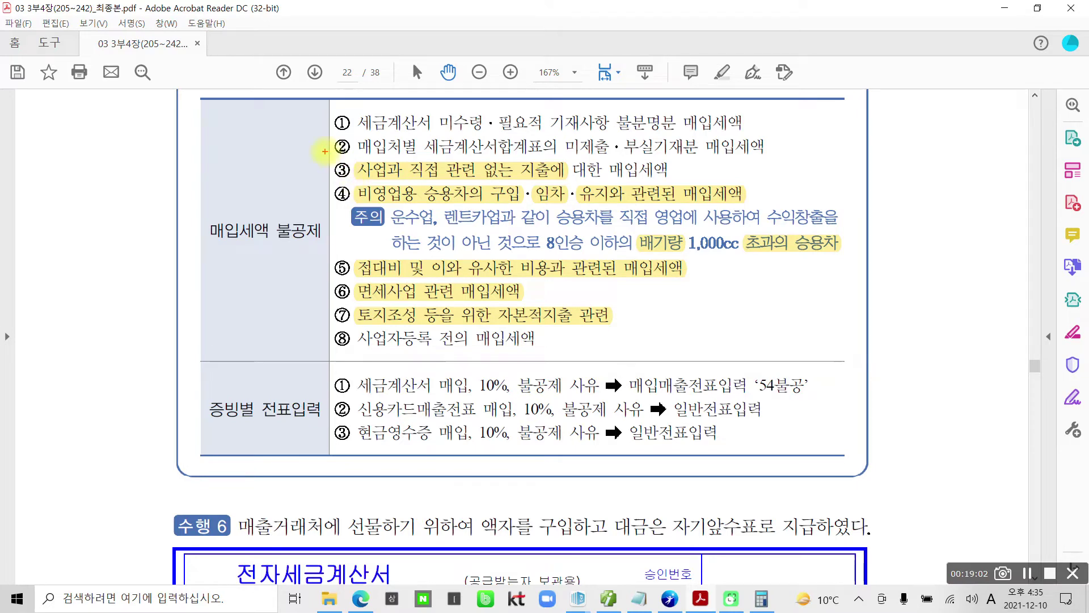
pyautogui.moveTo(319, 151); pyautogui.dragTo(867, 332)
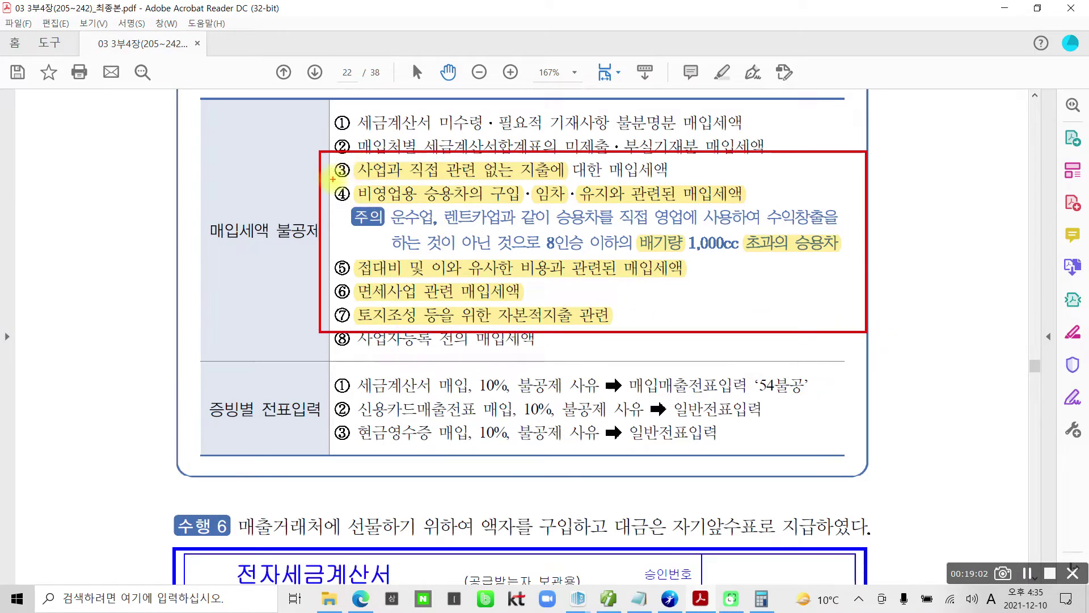
pyautogui.moveTo(360, 177); pyautogui.dragTo(544, 178)
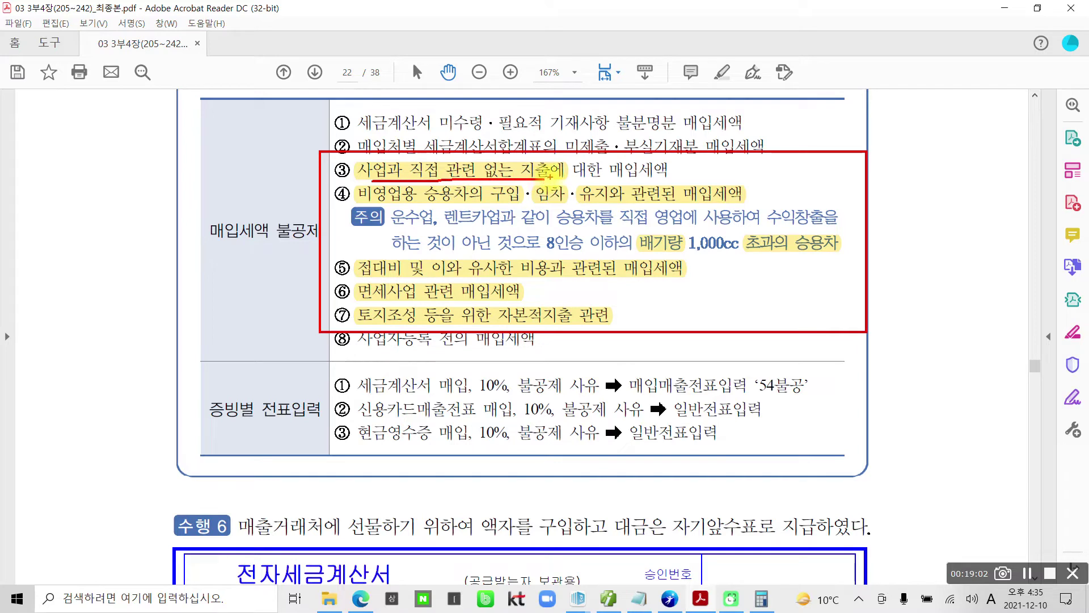
pyautogui.moveTo(413, 203); pyautogui.dragTo(508, 202)
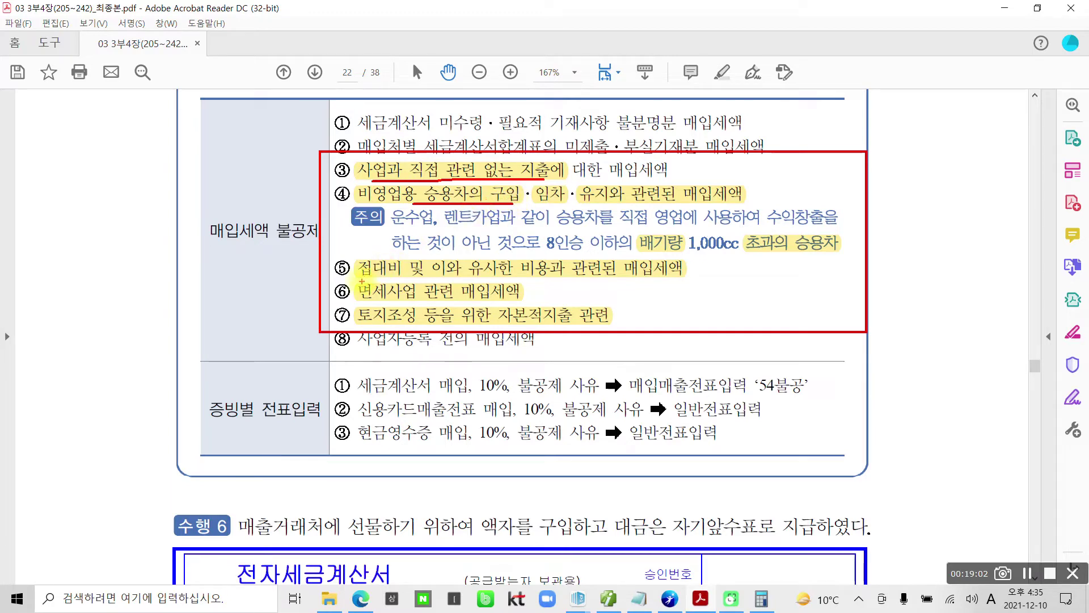
pyautogui.moveTo(358, 278); pyautogui.dragTo(457, 274)
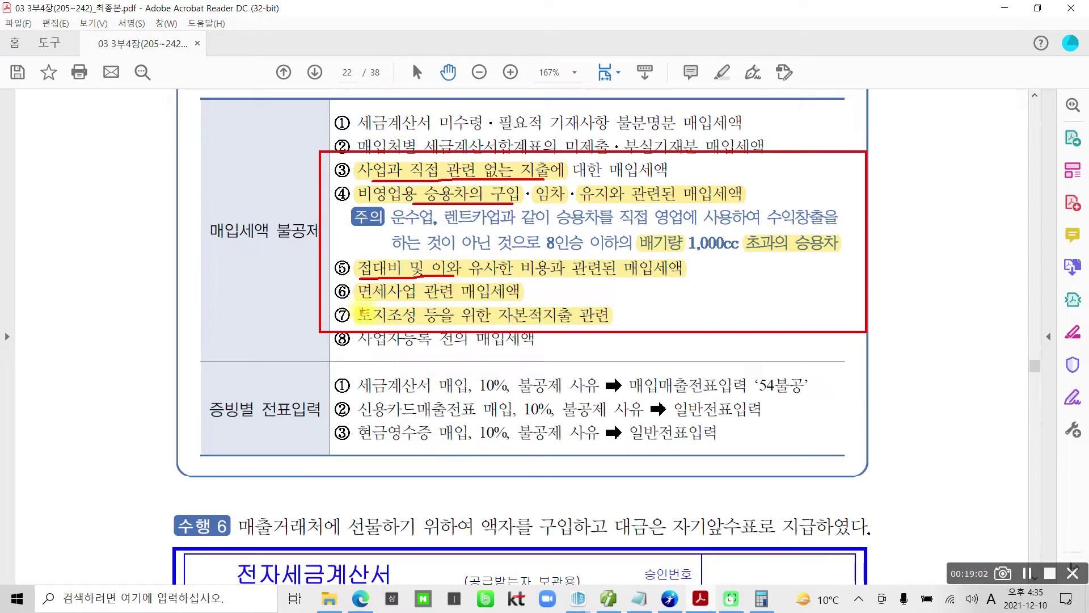
pyautogui.moveTo(359, 304); pyautogui.dragTo(425, 302)
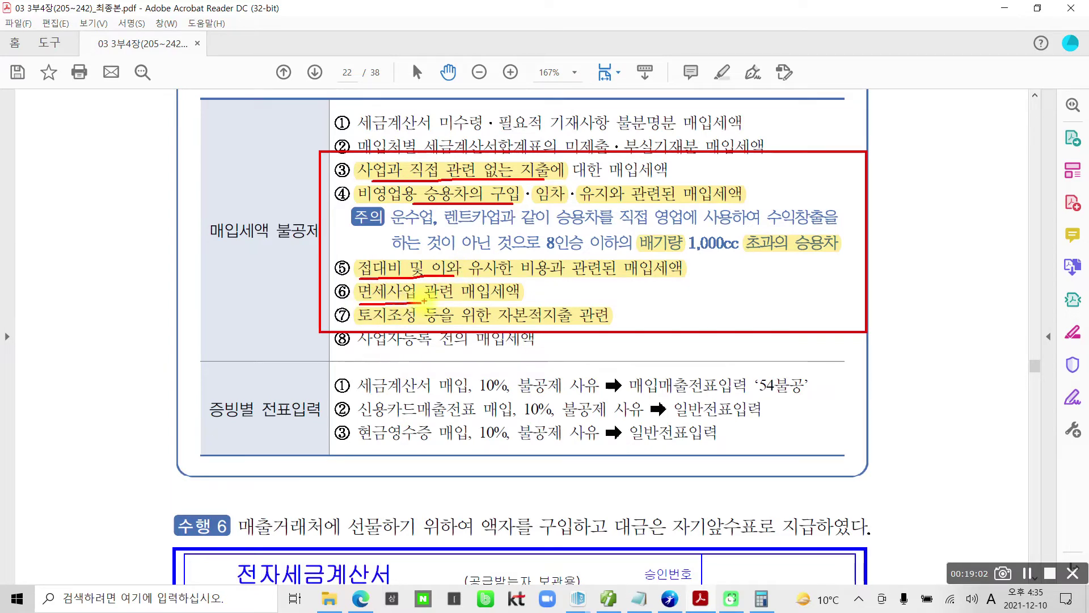
pyautogui.moveTo(358, 324); pyautogui.dragTo(422, 324)
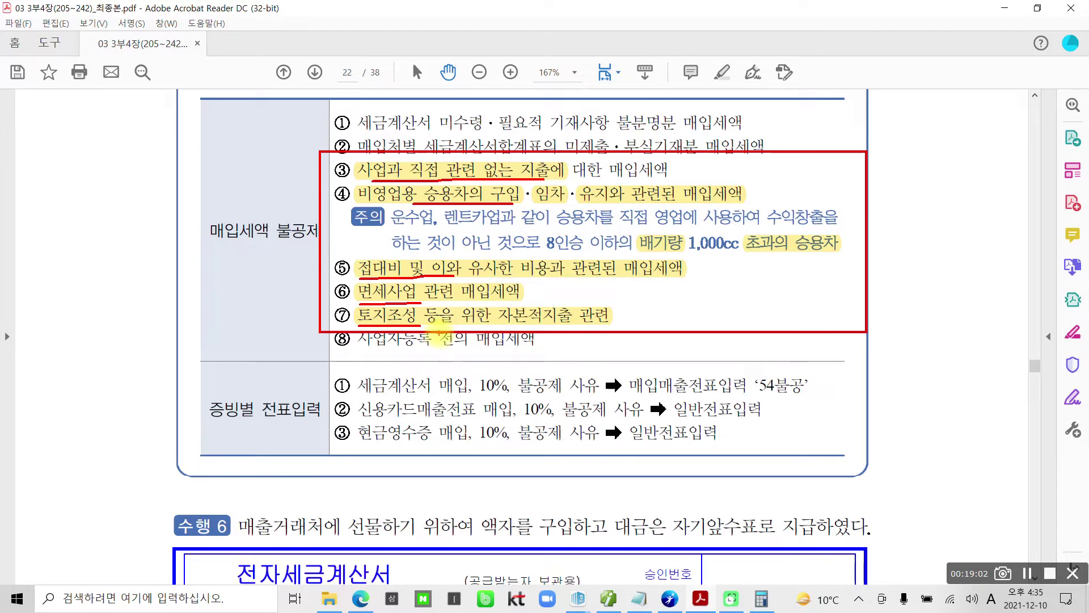
pyautogui.press('Escape')
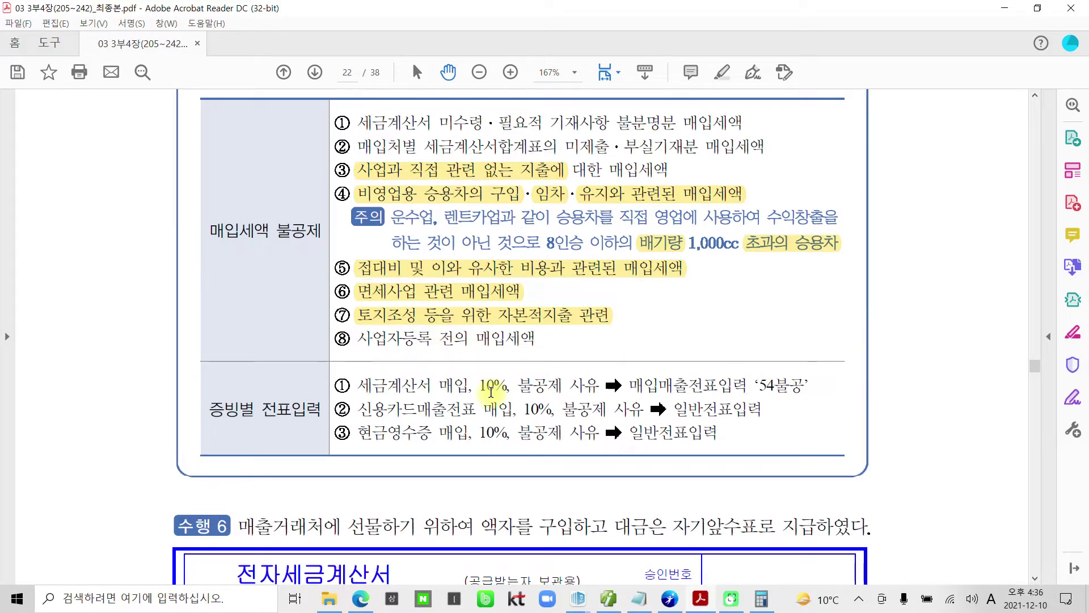
# - Highlight the row heading 증빙별 전표입력 beneath the 매입세액 불공제 list
pyautogui.scroll(-2, 457, 411)
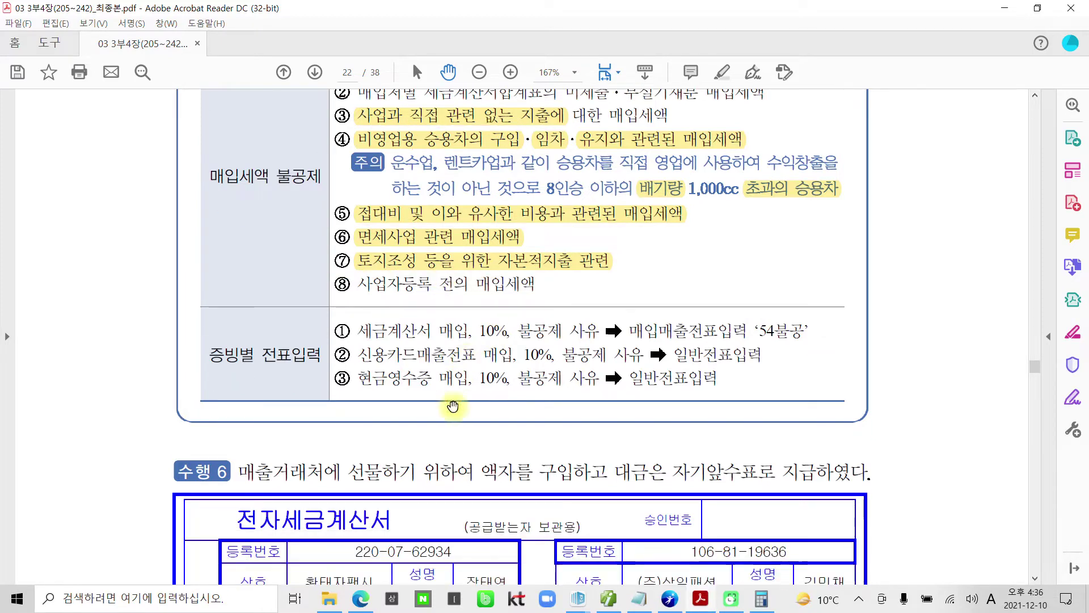
pyautogui.scroll(-1, 452, 406)
pyautogui.moveTo(221, 326); pyautogui.dragTo(306, 330)
pyautogui.rightClick(309, 343)
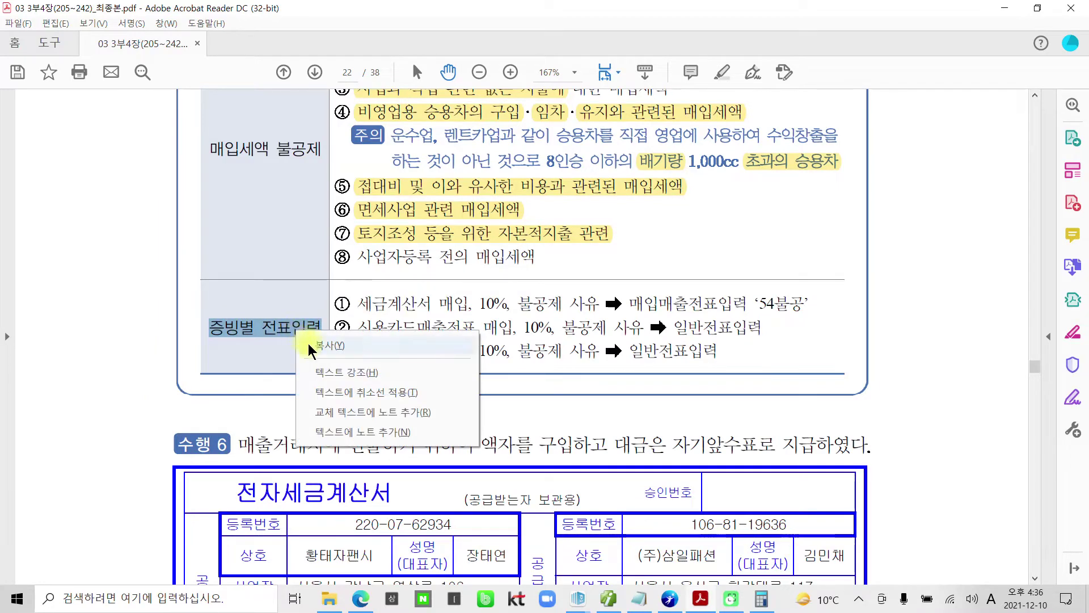
pyautogui.click(329, 373)
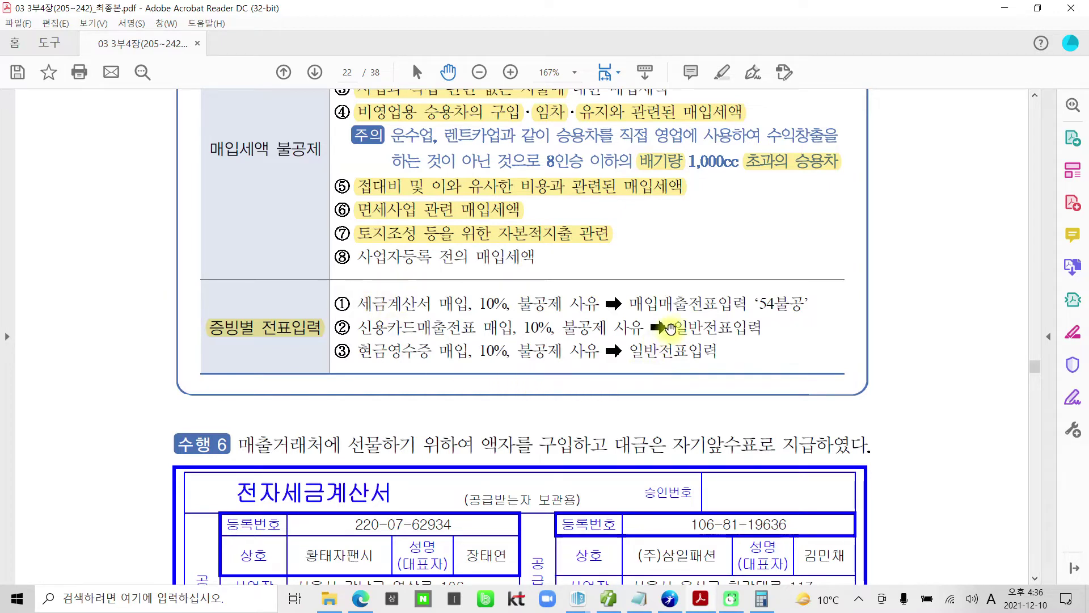
# - Highlight 일반전표입 in the credit card line ② and the cash receipt line ③ of the 증빙별 전표입력 row
pyautogui.moveTo(673, 328); pyautogui.dragTo(743, 327)
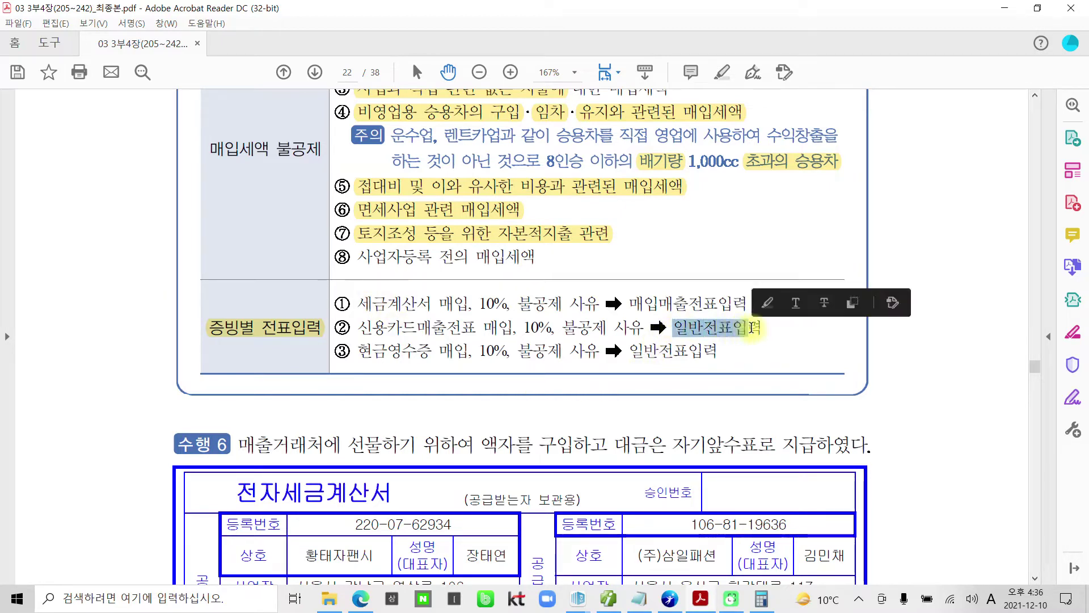
pyautogui.click(767, 301)
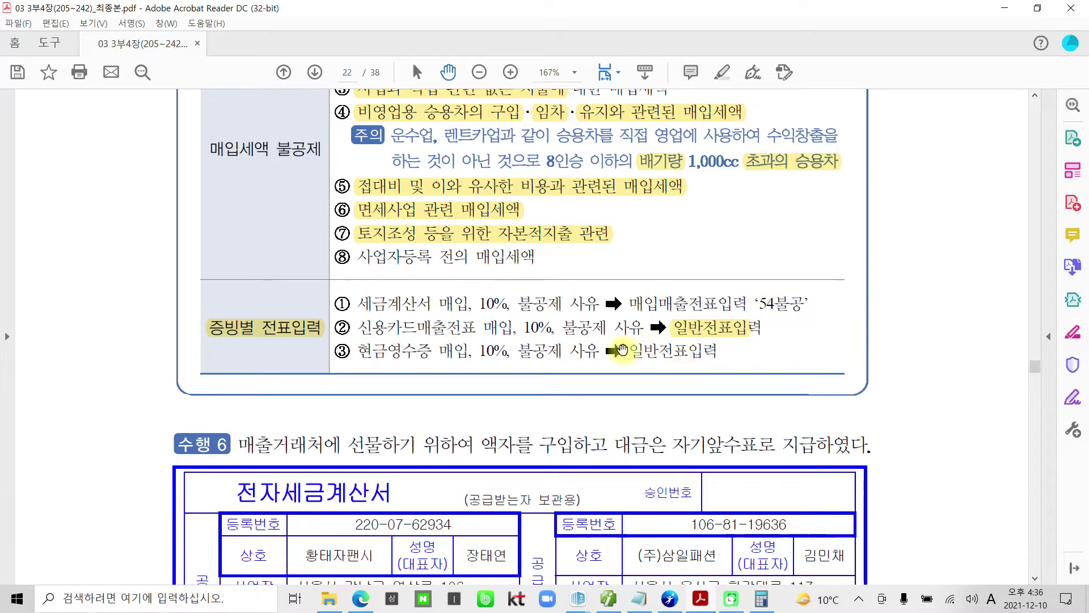
pyautogui.moveTo(628, 350); pyautogui.dragTo(707, 350)
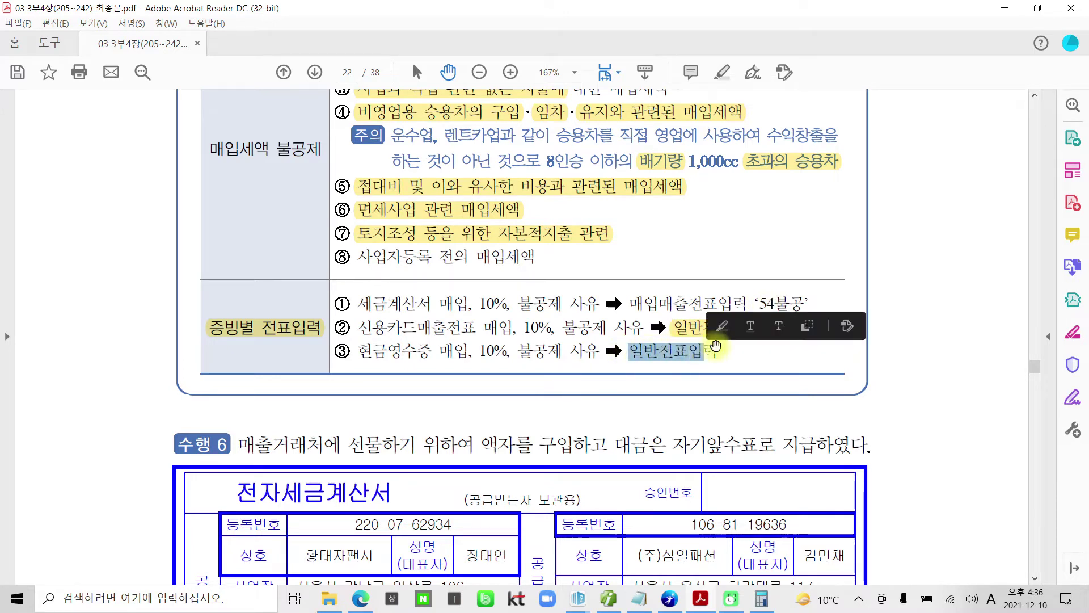
pyautogui.click(728, 326)
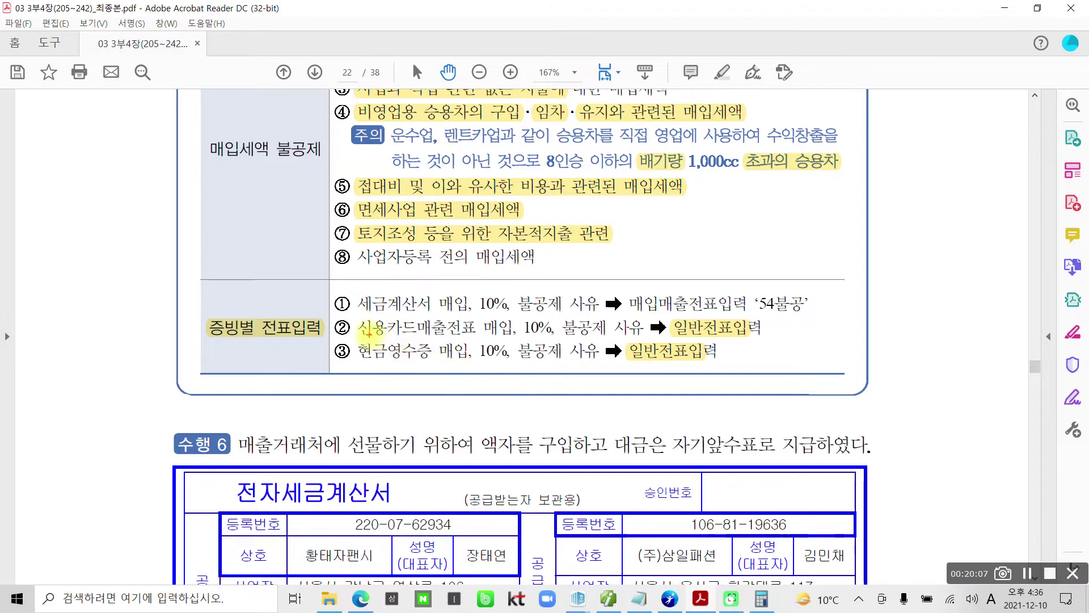
# - Underline 신용카드매출전표 and 현금영수증 매입 with the red screen pen, box lines ② and ③, and circle 일반전표입력
pyautogui.moveTo(361, 335); pyautogui.dragTo(414, 336)
pyautogui.moveTo(463, 330); pyautogui.dragTo(478, 329)
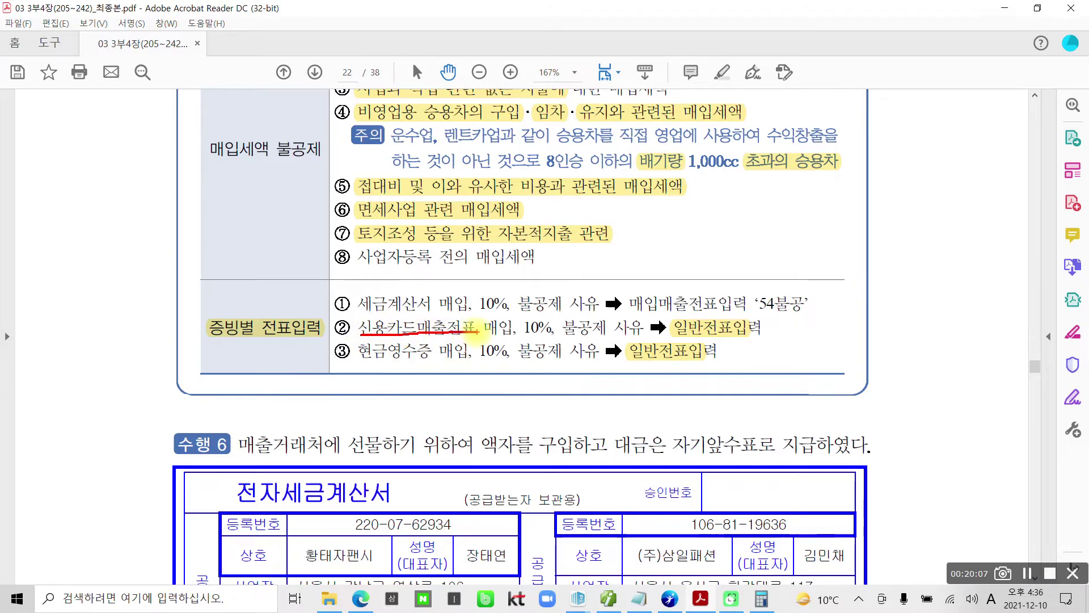
pyautogui.moveTo(361, 357); pyautogui.dragTo(468, 355)
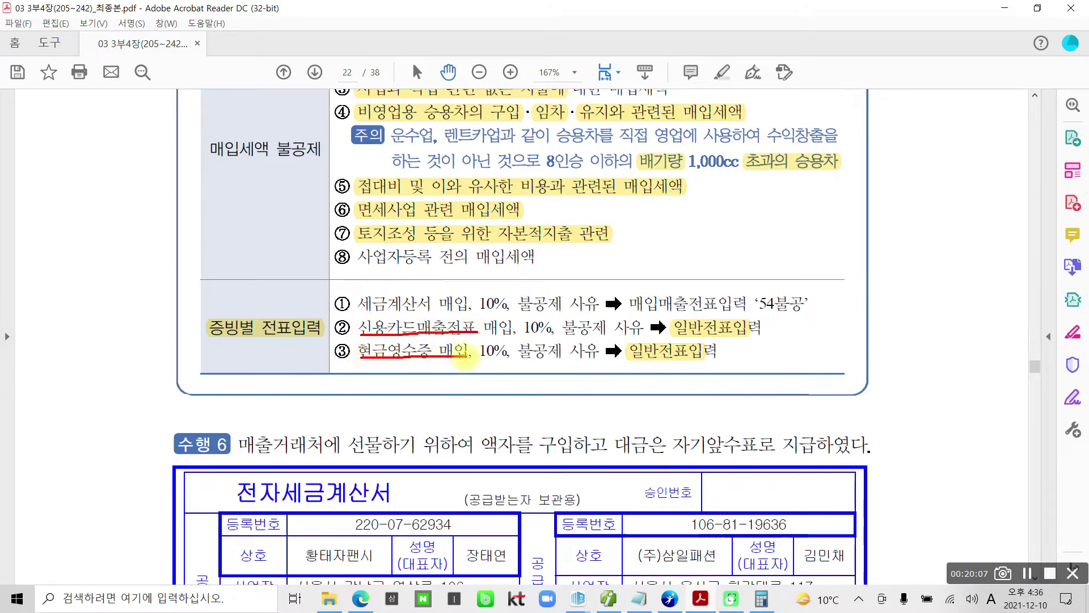
pyautogui.moveTo(333, 315)
pyautogui.mouseDown()
pyautogui.moveTo(356, 347)
pyautogui.moveTo(763, 366)
pyautogui.mouseUp()
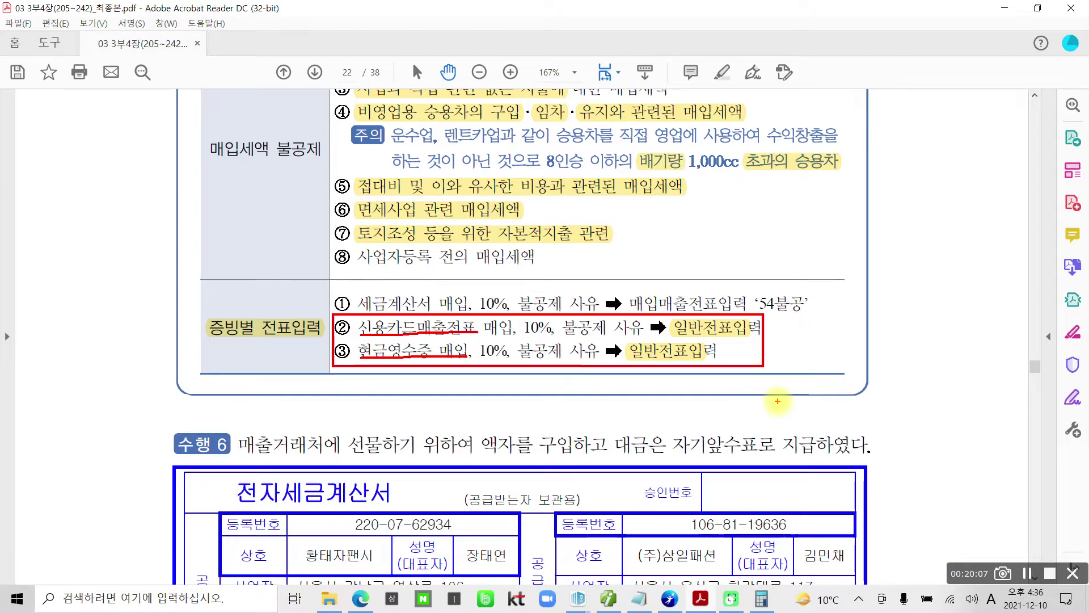
pyautogui.moveTo(689, 385)
pyautogui.mouseDown()
pyautogui.moveTo(732, 318)
pyautogui.moveTo(676, 388)
pyautogui.mouseUp()
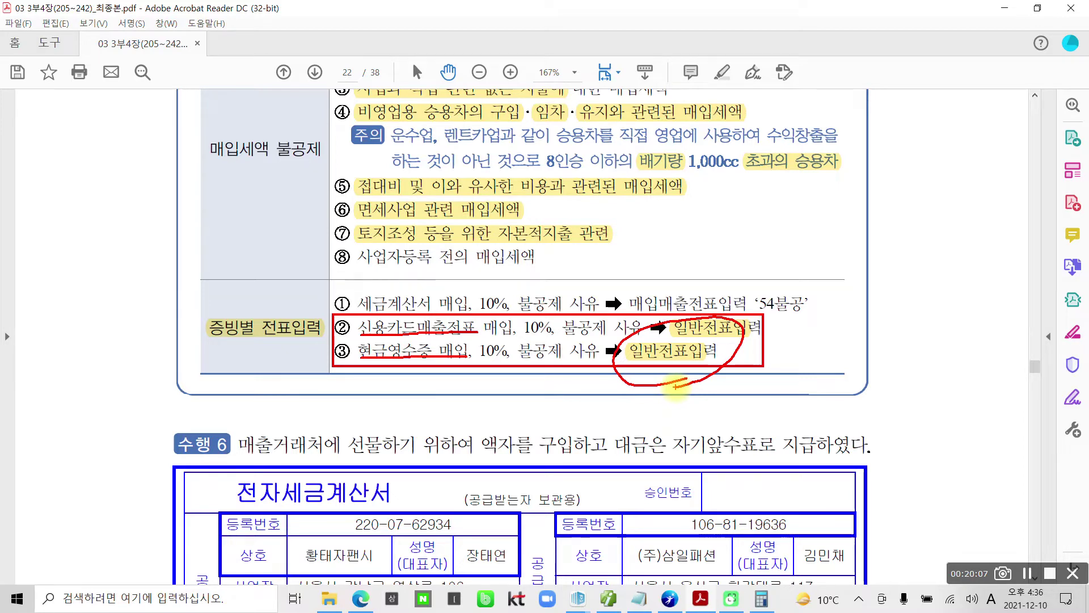
# - Circle the non-deductible items in red and blue, mark 매입매출전표입력 '54불공' in red, and tick 세금계산서 in line ① in blue
pyautogui.moveTo(349, 260)
pyautogui.mouseDown()
pyautogui.moveTo(454, 18)
pyautogui.moveTo(570, 221)
pyautogui.moveTo(347, 241)
pyautogui.mouseUp()
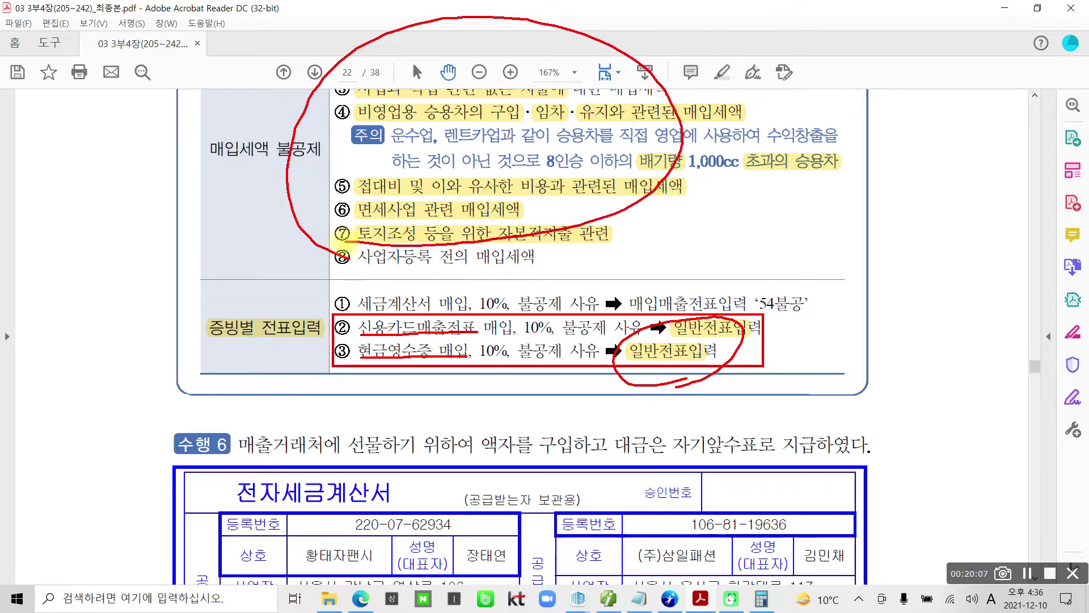
pyautogui.moveTo(630, 279)
pyautogui.mouseDown()
pyautogui.moveTo(631, 301)
pyautogui.moveTo(755, 321)
pyautogui.moveTo(817, 275)
pyautogui.moveTo(639, 312)
pyautogui.moveTo(810, 321)
pyautogui.moveTo(755, 304)
pyautogui.moveTo(819, 318)
pyautogui.moveTo(778, 291)
pyautogui.mouseUp()
pyautogui.moveTo(269, 121)
pyautogui.mouseDown()
pyautogui.moveTo(291, 207)
pyautogui.moveTo(672, 91)
pyautogui.moveTo(500, 52)
pyautogui.mouseUp()
pyautogui.moveTo(364, 277)
pyautogui.mouseDown()
pyautogui.moveTo(370, 303)
pyautogui.moveTo(385, 262)
pyautogui.mouseUp()
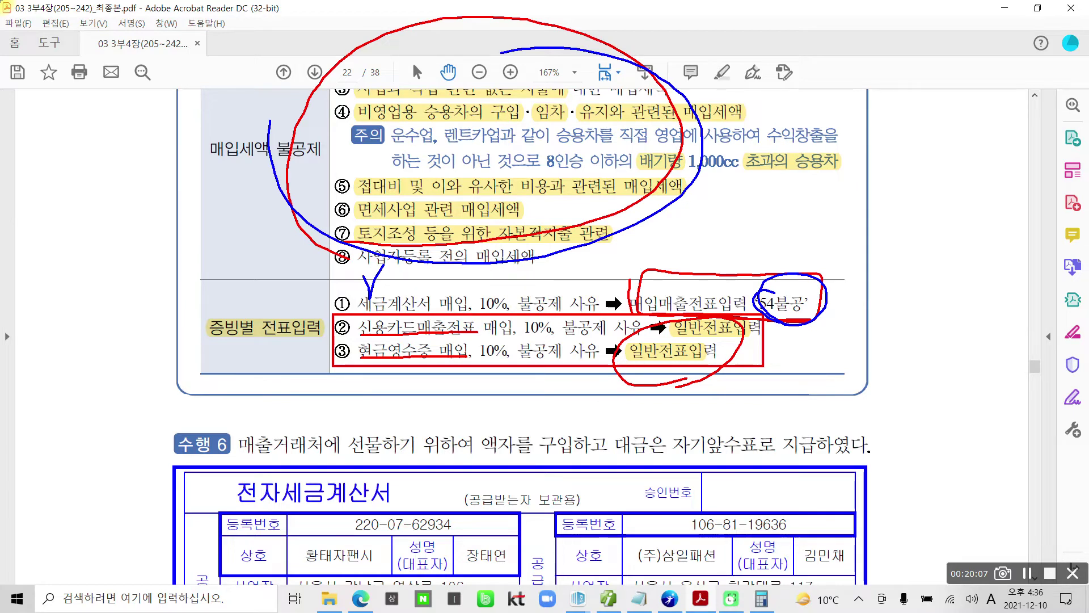
# - Circle '54불공' in line ① with the blue screen pen and close the pen loop around the non-deductible items
pyautogui.moveTo(774, 323)
pyautogui.mouseDown()
pyautogui.moveTo(724, 278)
pyautogui.moveTo(811, 326)
pyautogui.moveTo(800, 335)
pyautogui.mouseUp()
pyautogui.moveTo(343, 286)
pyautogui.mouseDown()
pyautogui.moveTo(355, 277)
pyautogui.moveTo(474, 309)
pyautogui.moveTo(341, 289)
pyautogui.mouseUp()
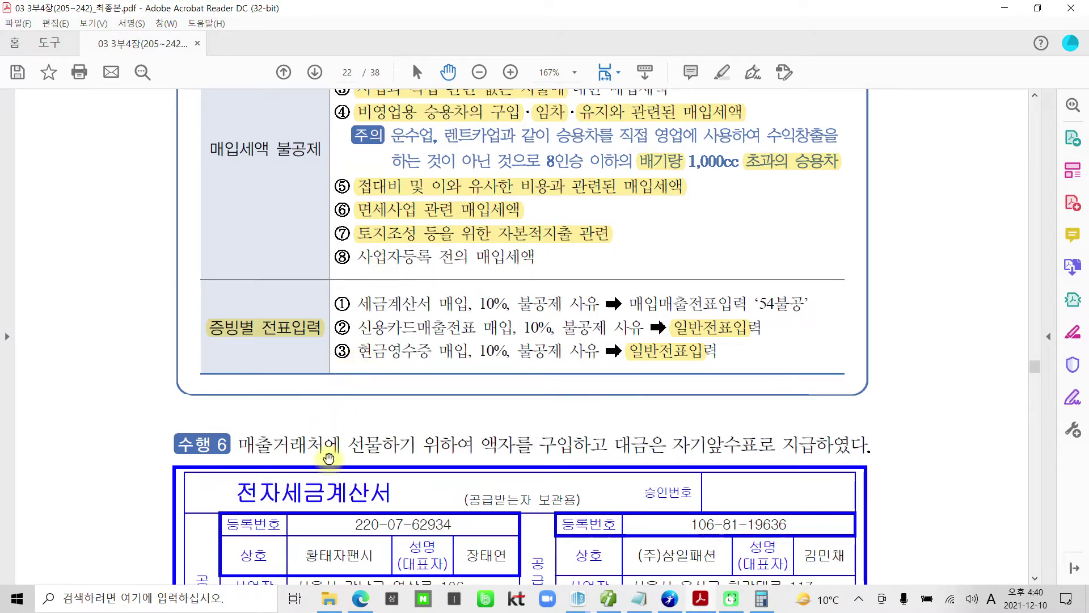
# - Highlight 자기앞수표 in the 수행 6 transaction sentence
pyautogui.scroll(-3, 333, 482)
pyautogui.scroll(-4, 333, 482)
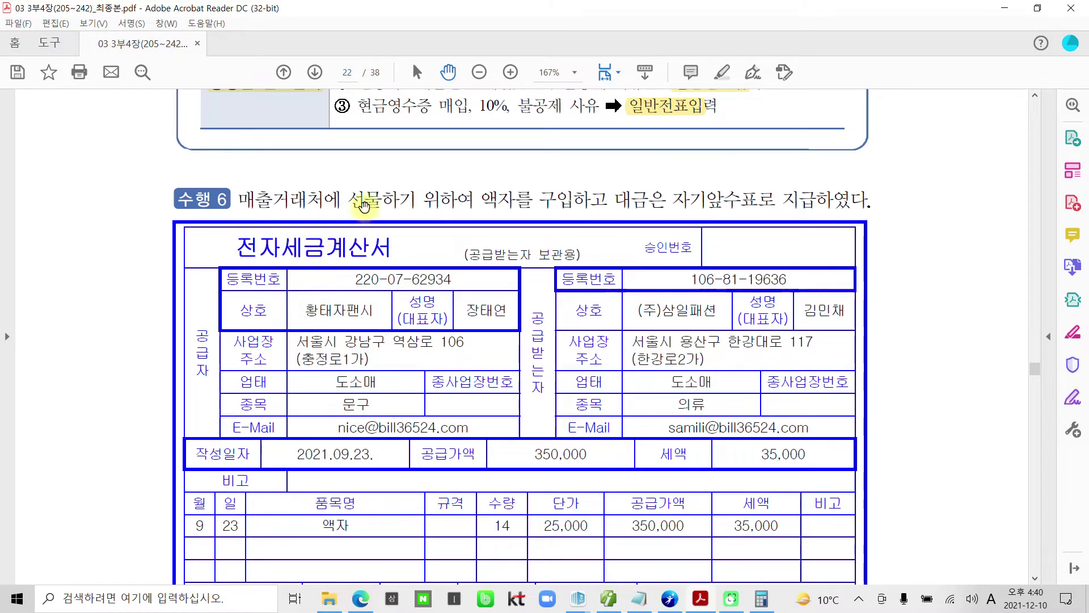
pyautogui.moveTo(477, 199); pyautogui.dragTo(609, 200)
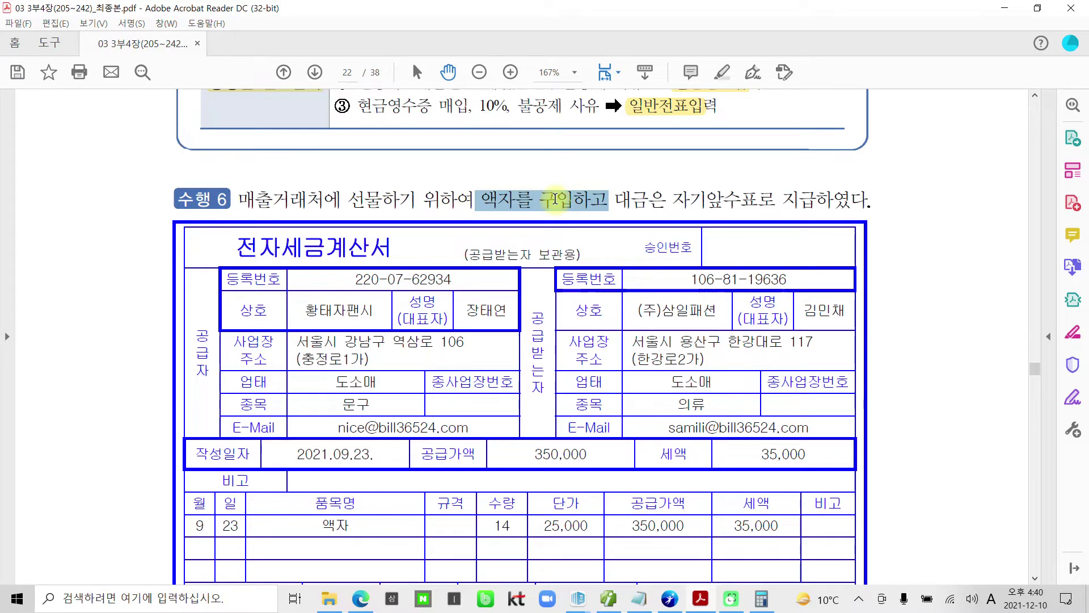
pyautogui.moveTo(675, 210); pyautogui.dragTo(752, 208)
pyautogui.rightClick(750, 208)
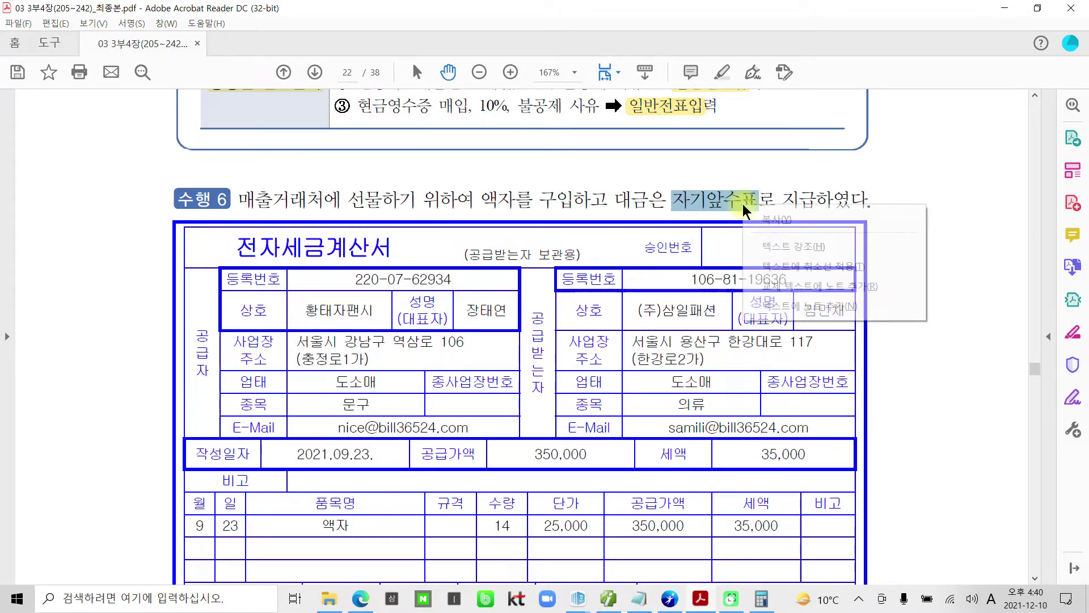
pyautogui.click(771, 243)
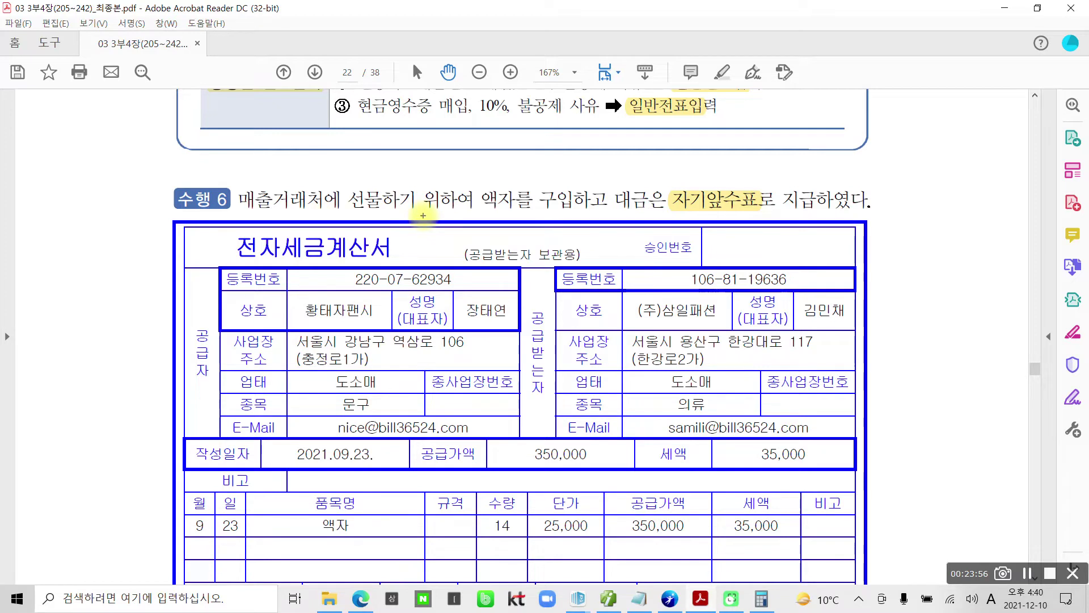
# - Box 매출거래처에 선물하기, circle 전자세금계산서 and the 세액, write 54 beside the 수행 6 invoice, and clear the pen marks
pyautogui.moveTo(229, 182); pyautogui.dragTo(397, 220)
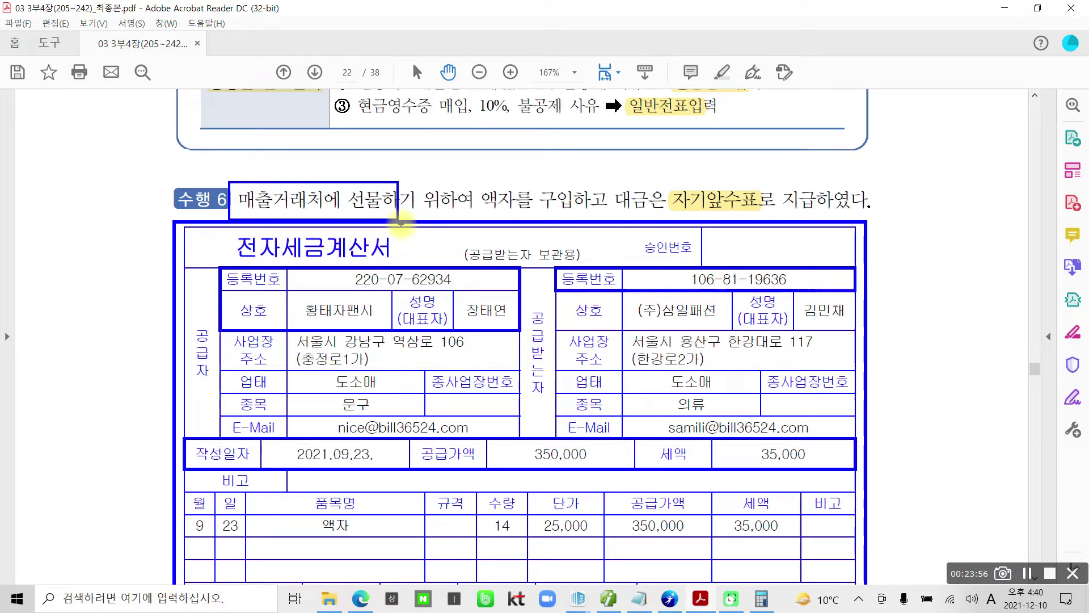
pyautogui.moveTo(736, 553)
pyautogui.mouseDown()
pyautogui.moveTo(820, 544)
pyautogui.moveTo(800, 578)
pyautogui.mouseUp()
pyautogui.moveTo(301, 274)
pyautogui.mouseDown()
pyautogui.moveTo(261, 281)
pyautogui.moveTo(408, 228)
pyautogui.moveTo(298, 284)
pyautogui.mouseUp()
pyautogui.moveTo(71, 273); pyautogui.dragTo(45, 360)
pyautogui.moveTo(50, 308); pyautogui.dragTo(97, 305)
pyautogui.moveTo(118, 304)
pyautogui.mouseDown()
pyautogui.moveTo(98, 334)
pyautogui.moveTo(139, 347)
pyautogui.mouseUp()
pyautogui.moveTo(140, 299); pyautogui.dragTo(121, 363)
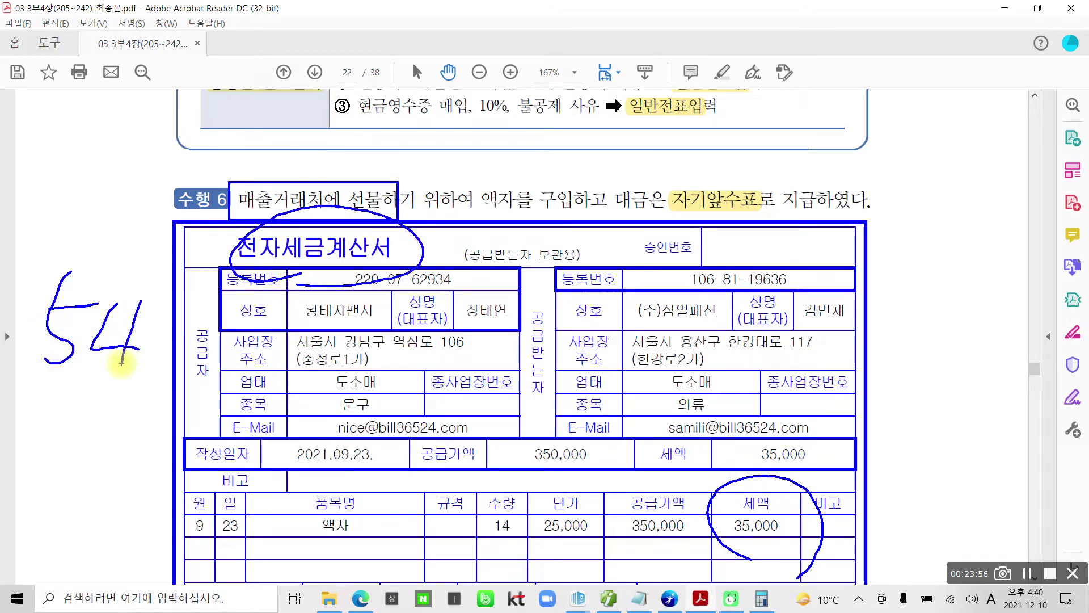
pyautogui.press('Escape')
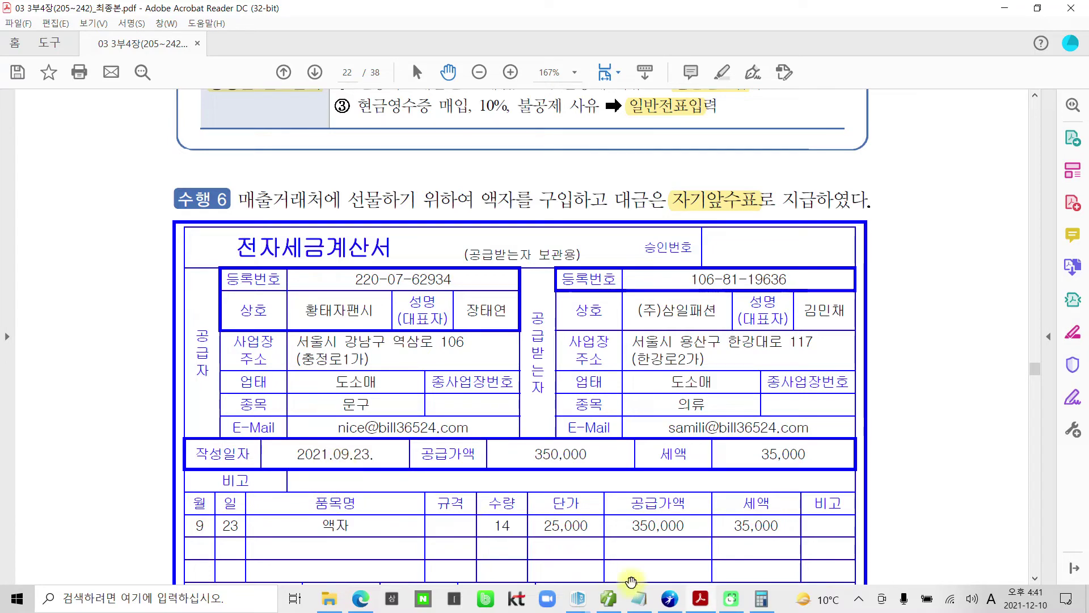
# - Switch to 더존 iPlus 교육용 and set the 매입매출전표입력 date to day 23 of month 09
pyautogui.moveTo(668, 602)
pyautogui.click(638, 562)
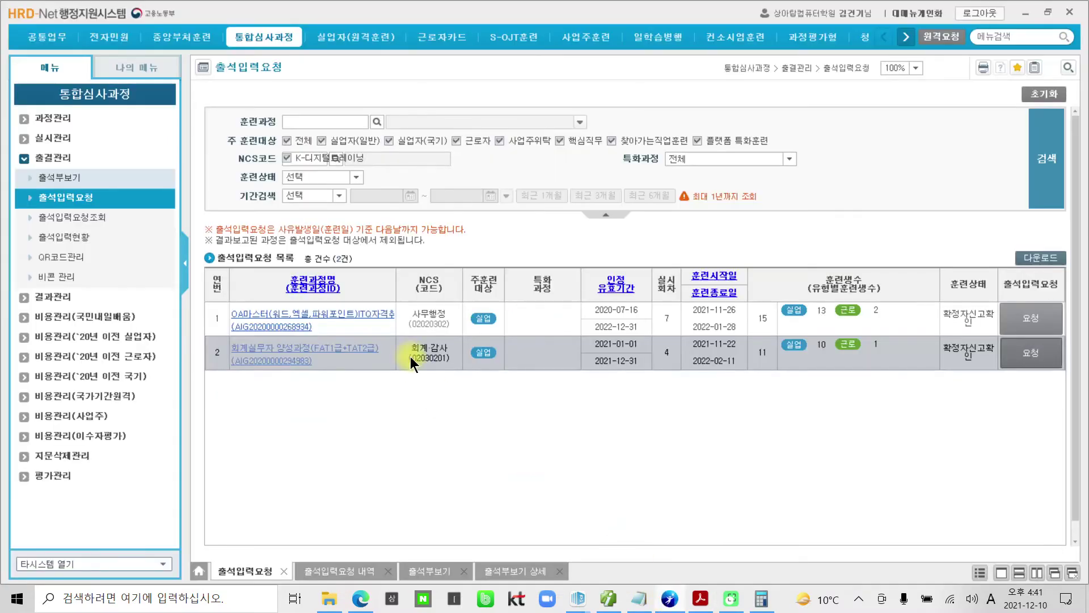
pyautogui.click(676, 603)
pyautogui.click(609, 599)
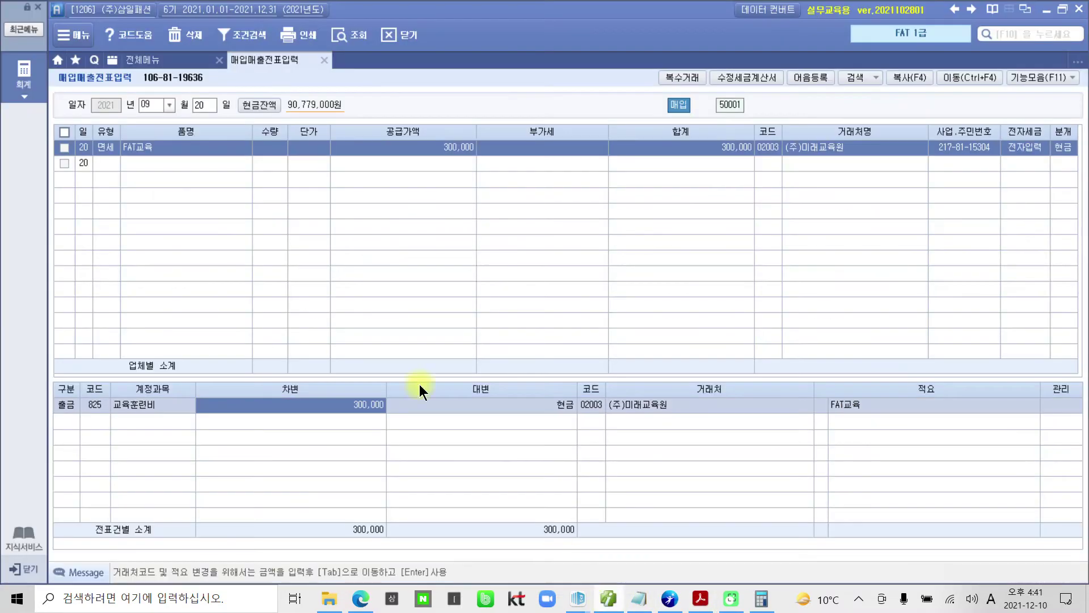
pyautogui.click(199, 107)
pyautogui.write('23')
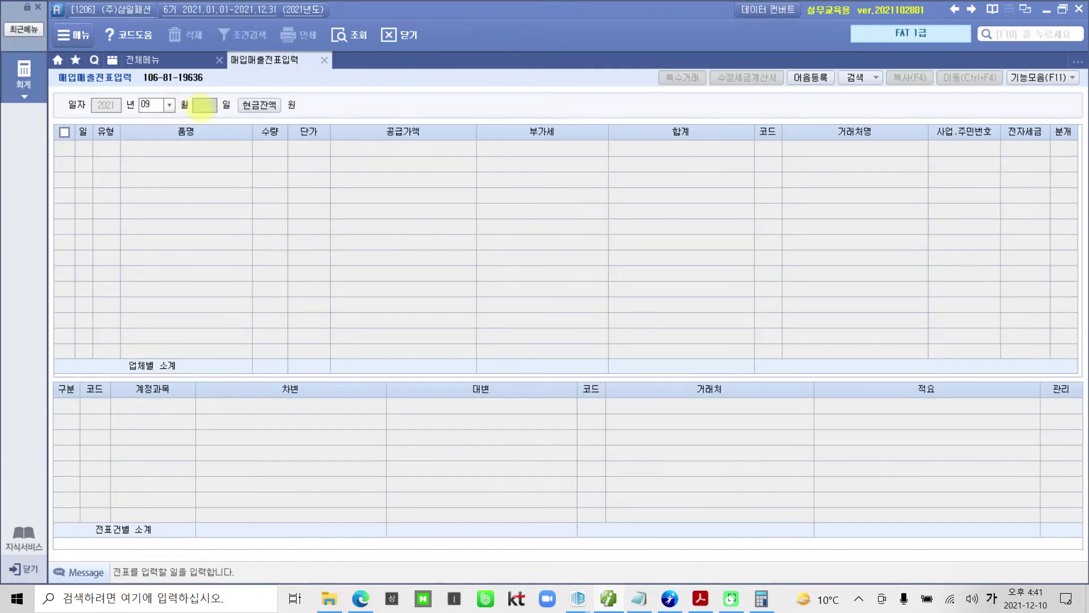
pyautogui.press('Return')
pyautogui.press('Return')
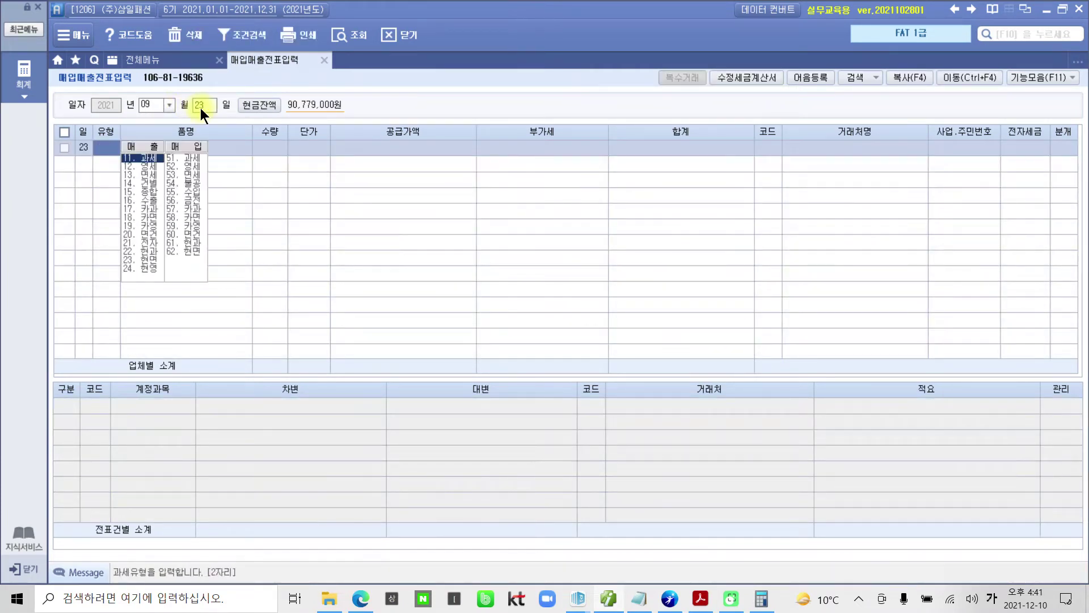
# - Set the voucher type to 54 불공 with the non-deductible reason 9. 접대비 관련 매입세액
pyautogui.write('54')
pyautogui.press('Return')
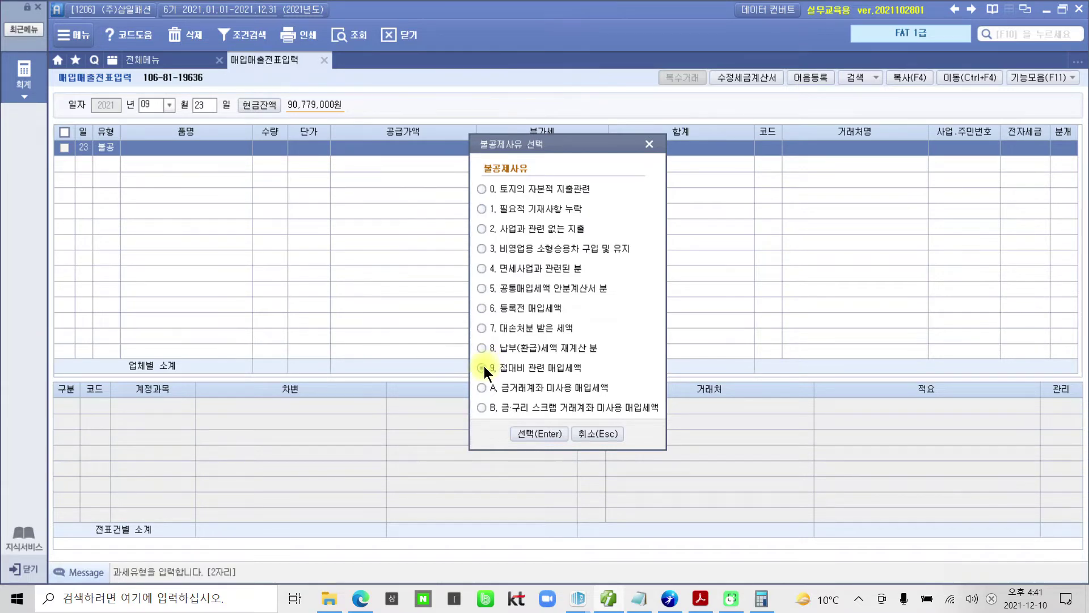
pyautogui.click(519, 434)
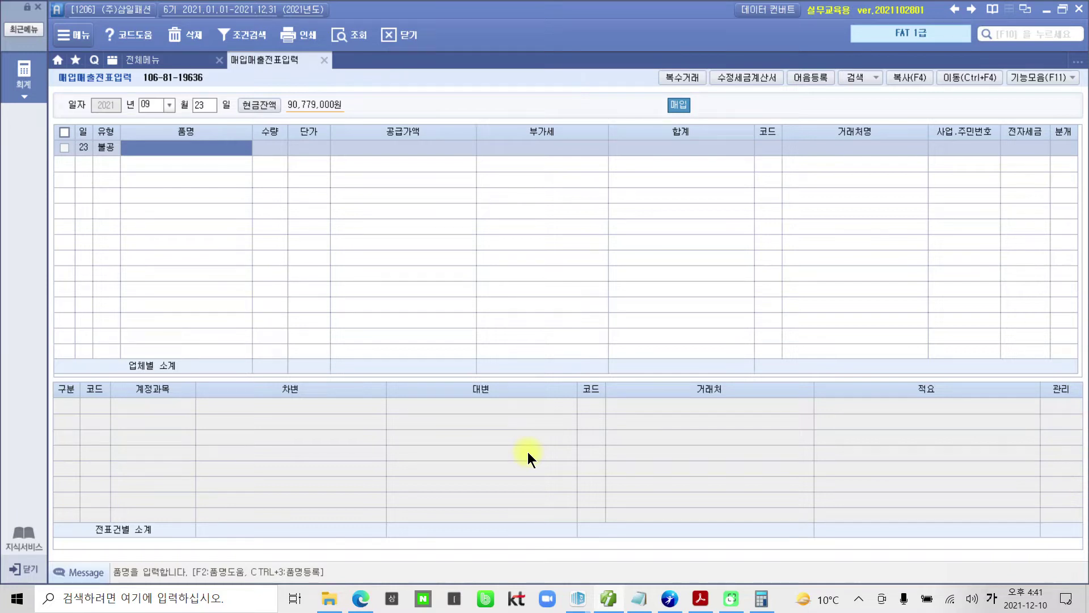
# - Enter the item 액자 with quantity 14 and unit price 25,000, and accept the calculated supply value and VAT
pyautogui.write('액자')
pyautogui.press('Return')
pyautogui.write('14')
pyautogui.press('Return')
pyautogui.write('250000')
pyautogui.press('Return')
pyautogui.press('Return')
pyautogui.press('Return')
# - Set the voucher's trading partner to 황태자팬시 and mark its electronic tax invoice as 전자입력
pyautogui.press('Hangul')
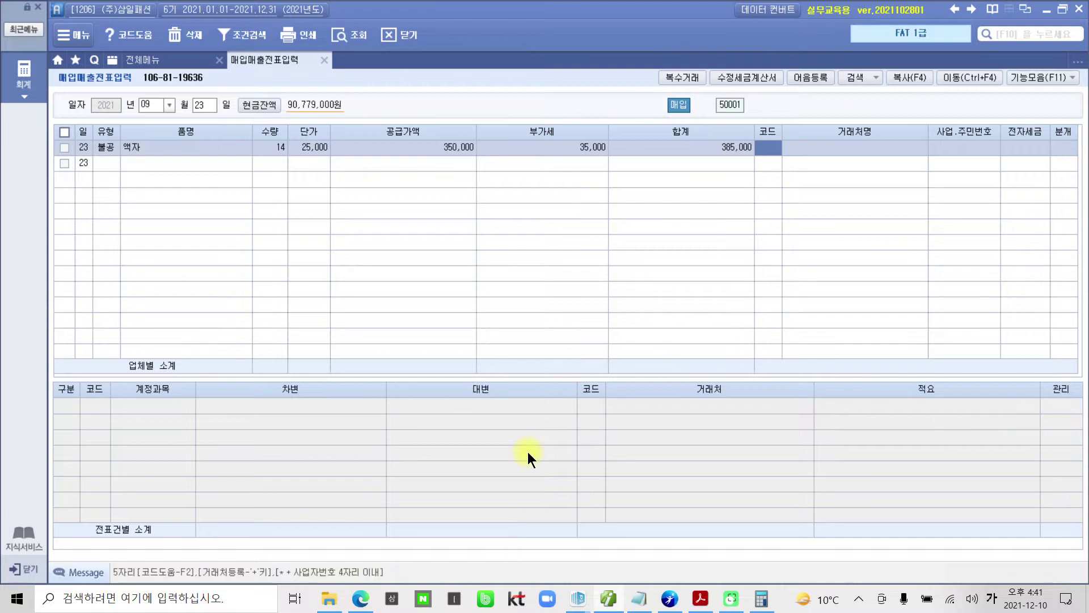
pyautogui.write('황비')
pyautogui.press('Return')
pyautogui.press('Return')
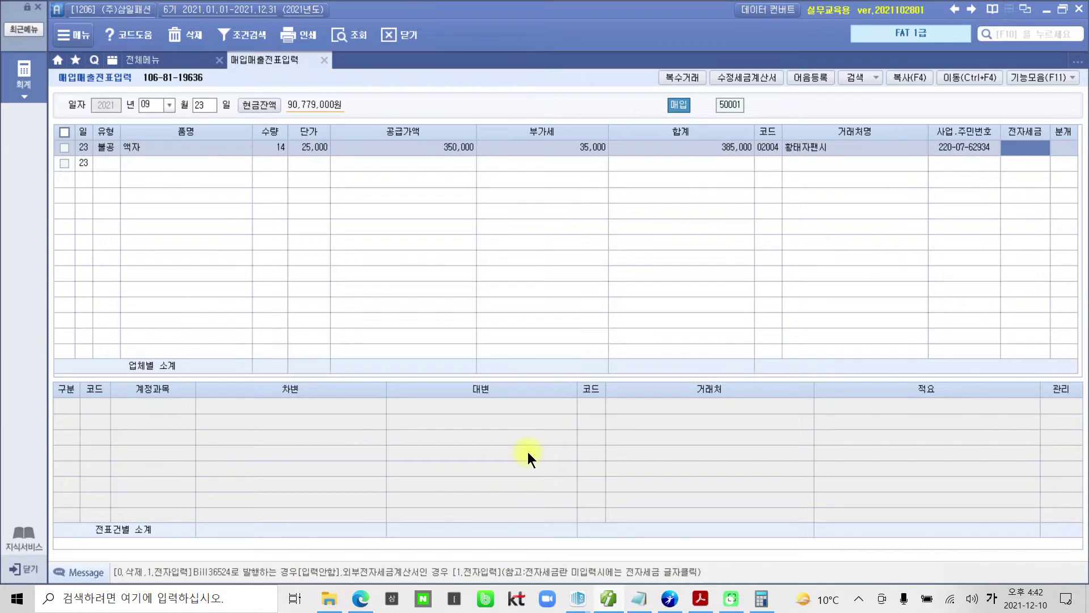
pyautogui.press('1')
pyautogui.press('Return')
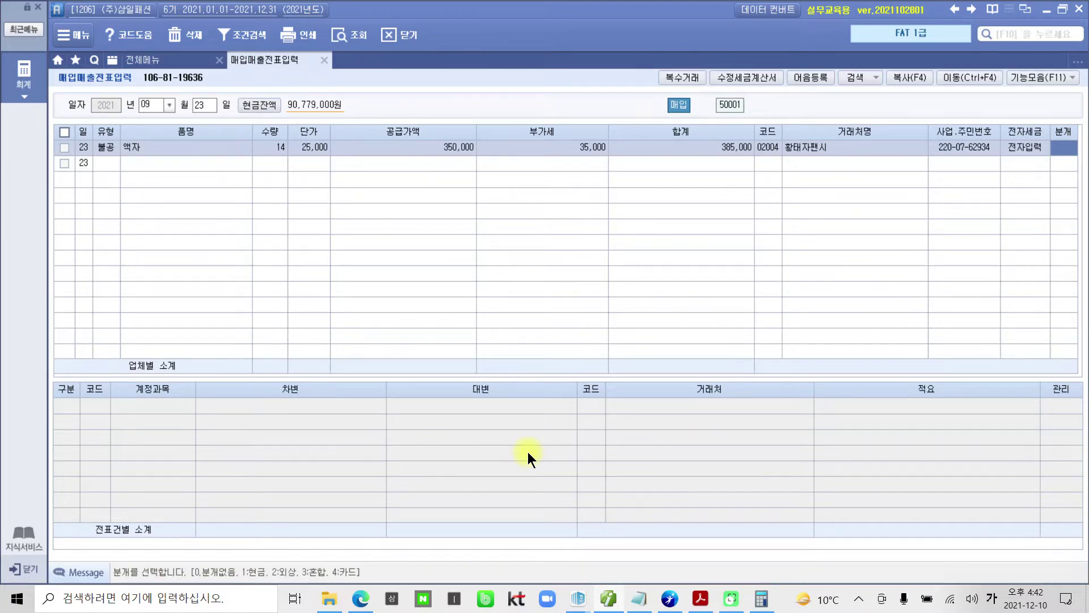
# - Set the voucher's journal type to 1 현금 and change the journal line's account to 813 접대비
pyautogui.press('1')
pyautogui.press('Return')
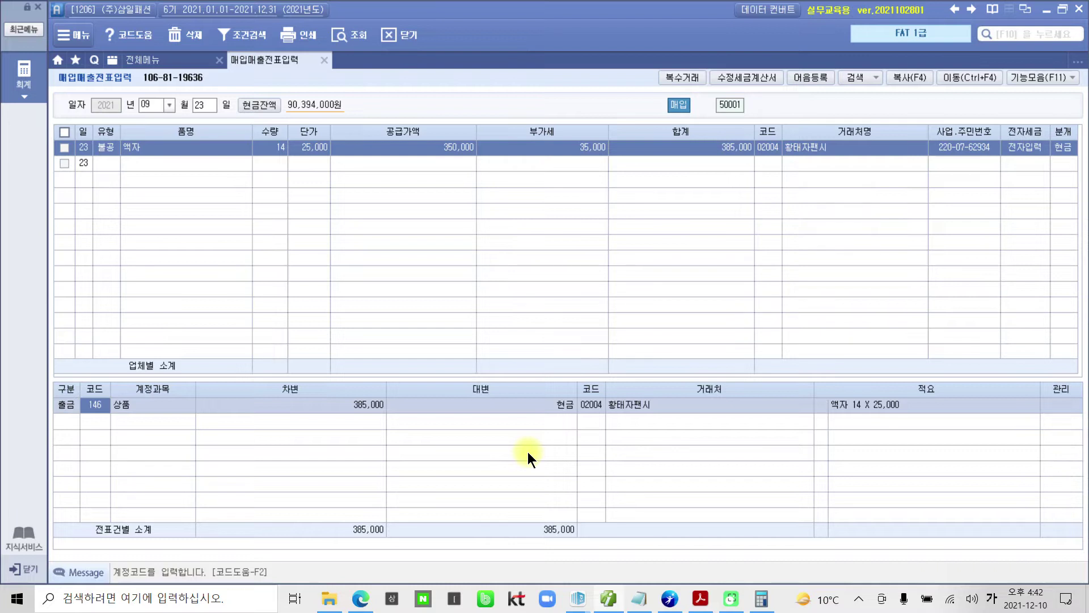
pyautogui.write('813')
pyautogui.press('Return')
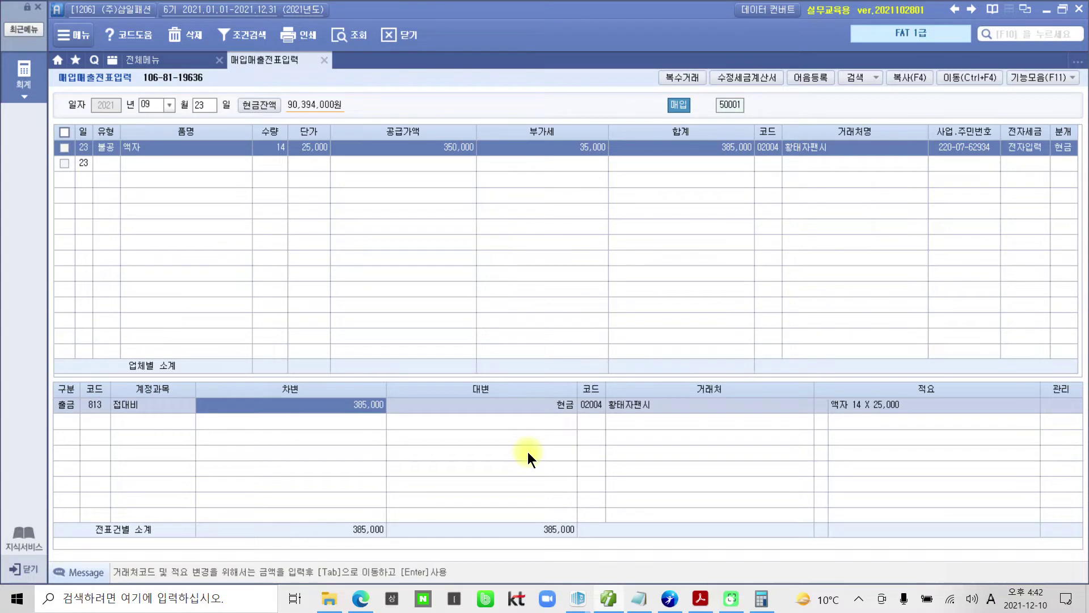
# - Circle code 813 and the 공급가액 and 부가세 amounts, draw an arrow to the debit amount, and clear the pen marks
pyautogui.moveTo(119, 428)
pyautogui.mouseDown()
pyautogui.moveTo(107, 379)
pyautogui.moveTo(113, 432)
pyautogui.mouseUp()
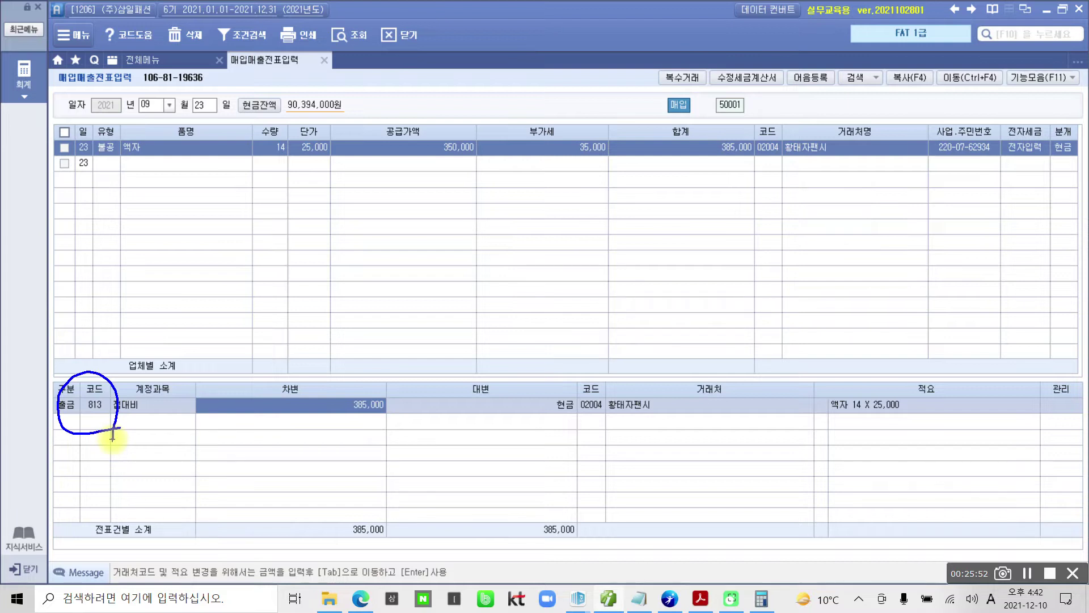
pyautogui.moveTo(402, 111)
pyautogui.mouseDown()
pyautogui.moveTo(385, 173)
pyautogui.moveTo(615, 170)
pyautogui.moveTo(576, 112)
pyautogui.moveTo(390, 114)
pyautogui.mouseUp()
pyautogui.moveTo(500, 205); pyautogui.dragTo(362, 391)
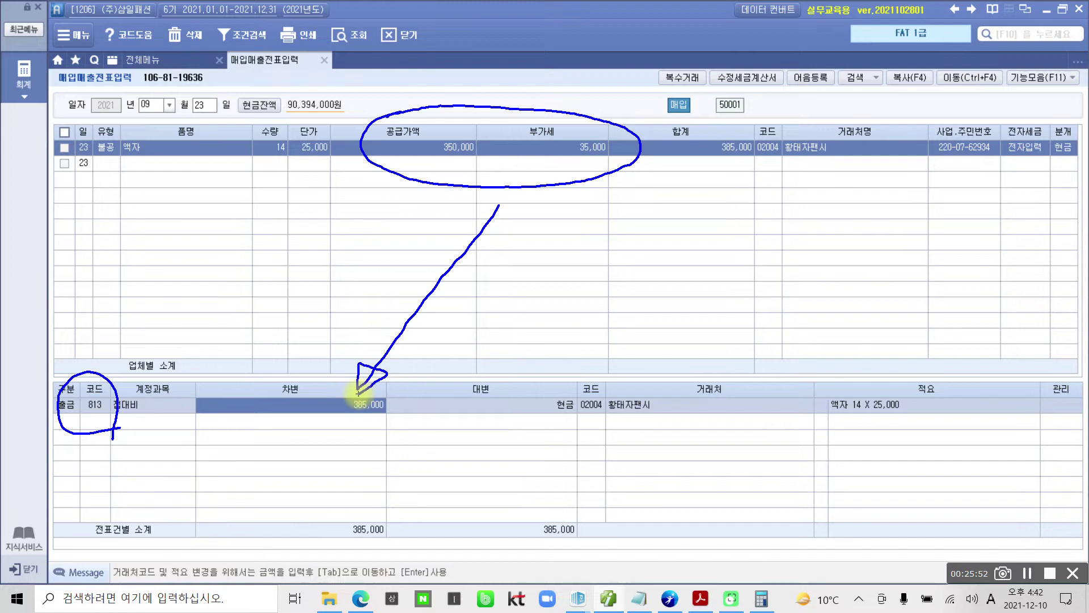
pyautogui.press('Escape')
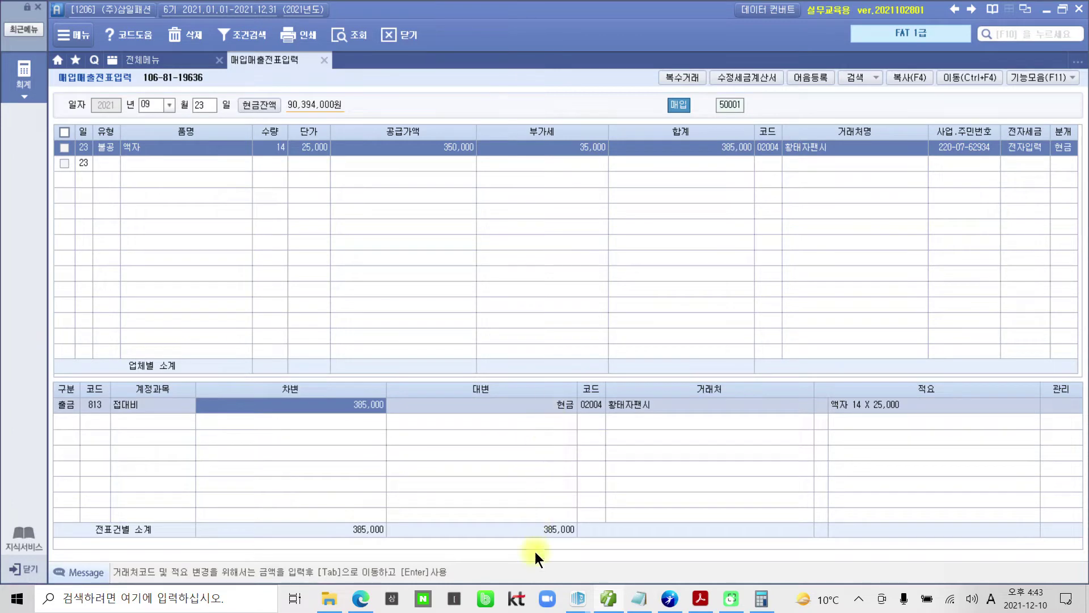
# - Switch back to the textbook PDF, circle 승용차 and 외상 in the 수행 7 sentence, and handwrite 혼합 after it
pyautogui.click(610, 598)
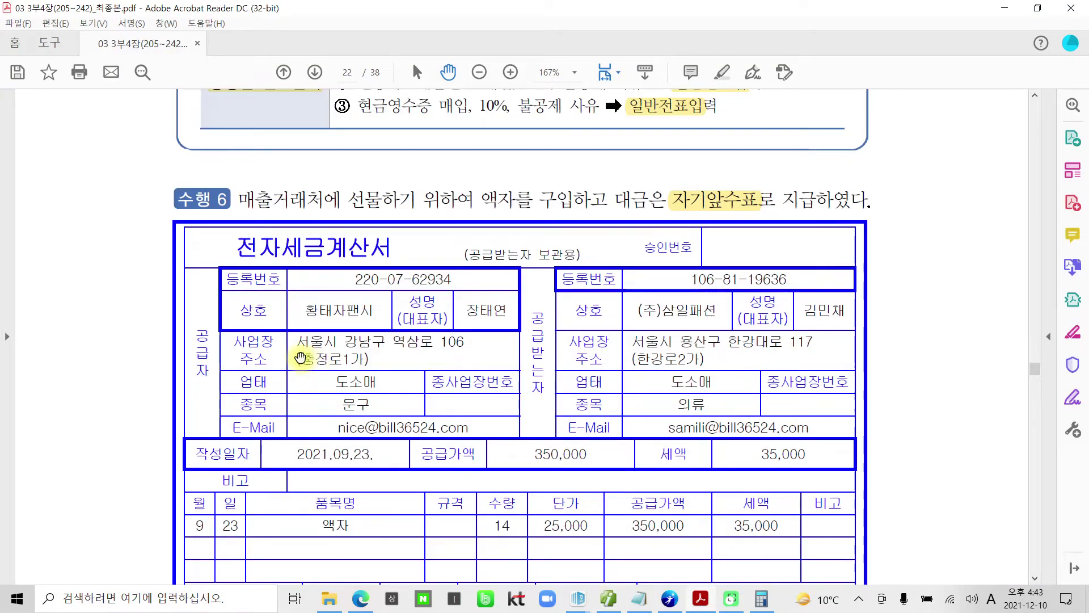
pyautogui.scroll(-5, 301, 360)
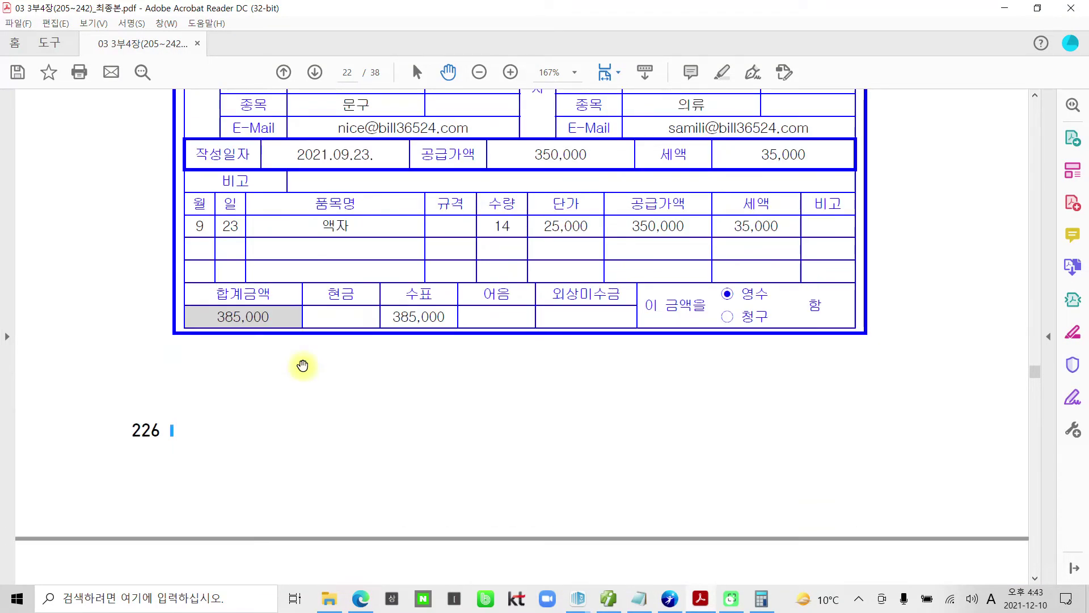
pyautogui.scroll(-9, 302, 365)
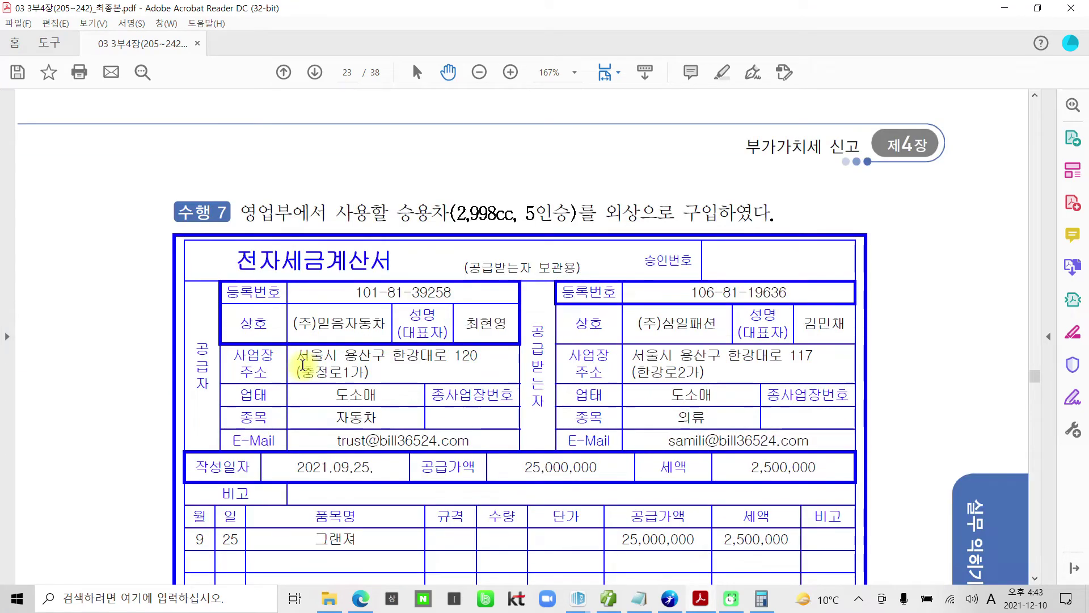
pyautogui.scroll(-2, 302, 366)
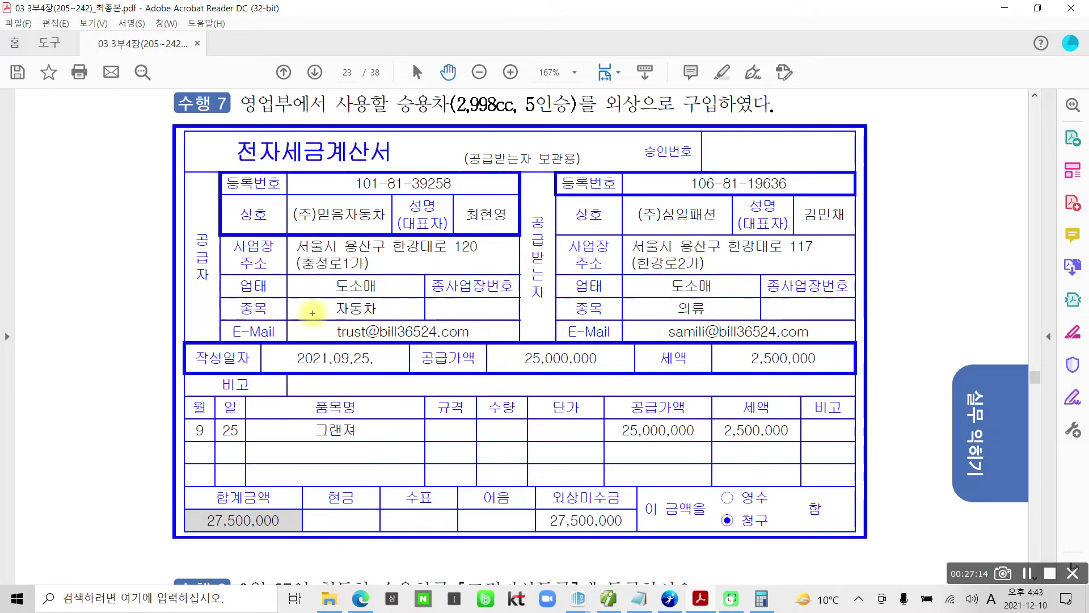
pyautogui.moveTo(411, 83); pyautogui.dragTo(432, 152)
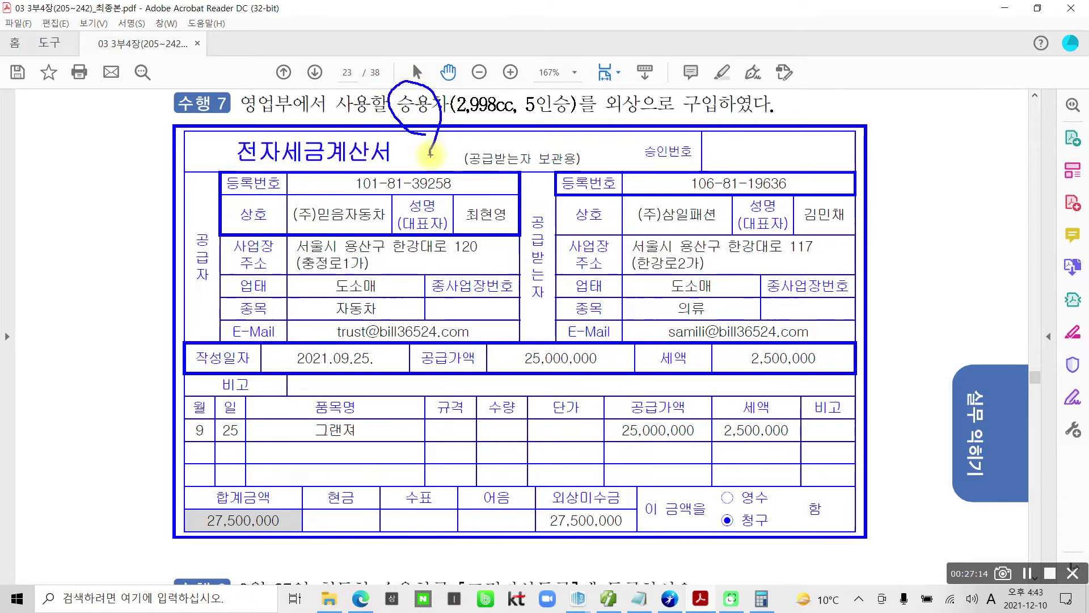
pyautogui.moveTo(611, 123)
pyautogui.mouseDown()
pyautogui.moveTo(593, 98)
pyautogui.moveTo(652, 99)
pyautogui.moveTo(636, 135)
pyautogui.mouseUp()
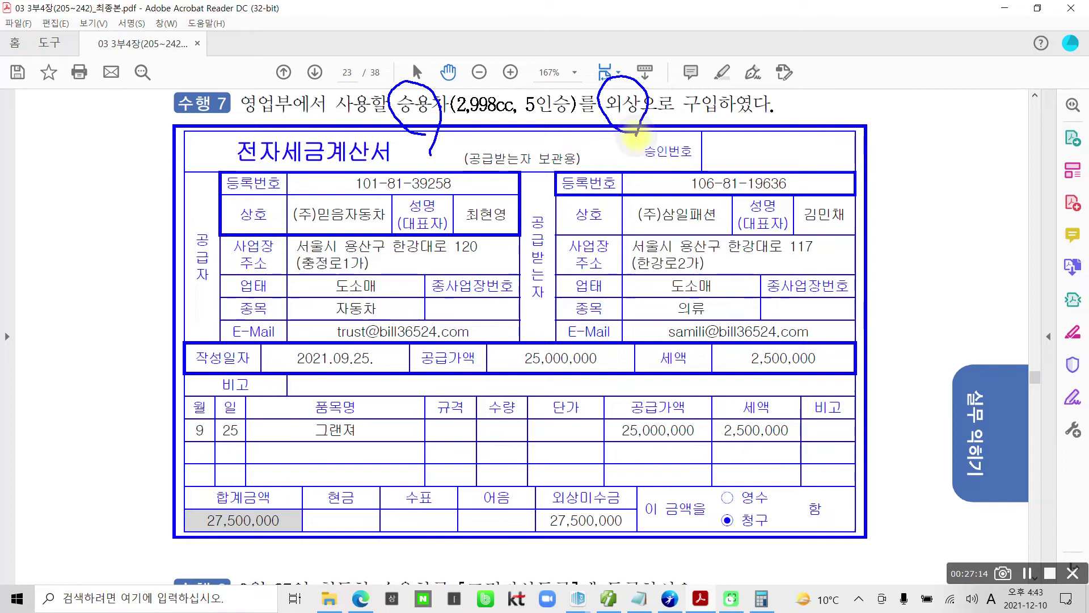
pyautogui.moveTo(807, 72)
pyautogui.mouseDown()
pyautogui.moveTo(819, 88)
pyautogui.moveTo(814, 128)
pyautogui.moveTo(837, 102)
pyautogui.moveTo(875, 117)
pyautogui.moveTo(876, 133)
pyautogui.mouseUp()
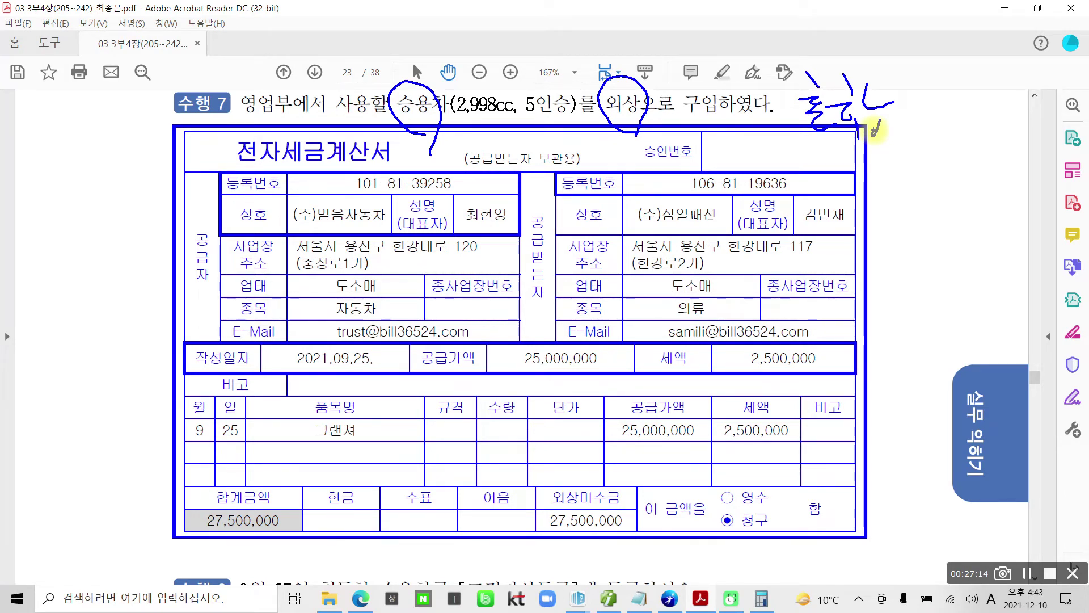
# - Circle the 세액 of the 그랜져 line, put an X beside it, and write 54 beside the 수행 7 invoice
pyautogui.moveTo(754, 393)
pyautogui.mouseDown()
pyautogui.moveTo(710, 440)
pyautogui.moveTo(816, 423)
pyautogui.moveTo(740, 410)
pyautogui.mouseUp()
pyautogui.moveTo(865, 428); pyautogui.dragTo(829, 462)
pyautogui.moveTo(830, 427); pyautogui.dragTo(851, 466)
pyautogui.moveTo(92, 186); pyautogui.dragTo(46, 269)
pyautogui.moveTo(59, 217); pyautogui.dragTo(96, 224)
pyautogui.moveTo(121, 216)
pyautogui.mouseDown()
pyautogui.moveTo(93, 260)
pyautogui.moveTo(136, 283)
pyautogui.mouseUp()
pyautogui.moveTo(145, 238); pyautogui.dragTo(119, 282)
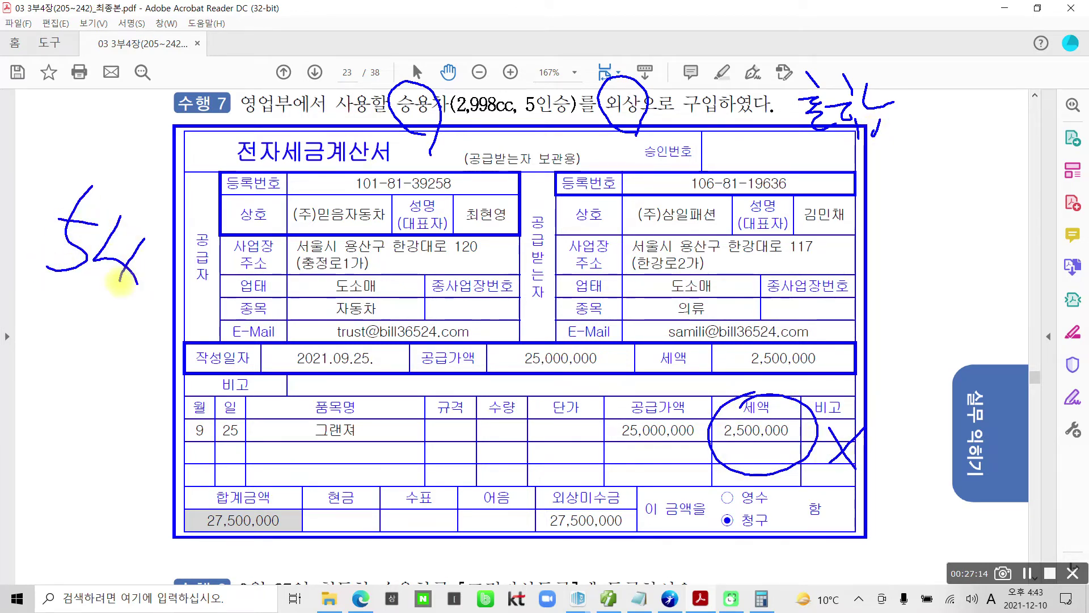
# - Circle 전자세금계산서, circle the 세액 again, double-underline the handwritten 54, and clear all pen marks from the 수행 7 page
pyautogui.moveTo(395, 181)
pyautogui.mouseDown()
pyautogui.moveTo(275, 109)
pyautogui.moveTo(404, 164)
pyautogui.moveTo(284, 113)
pyautogui.moveTo(391, 164)
pyautogui.mouseUp()
pyautogui.moveTo(791, 471)
pyautogui.mouseDown()
pyautogui.moveTo(744, 382)
pyautogui.moveTo(749, 471)
pyautogui.mouseUp()
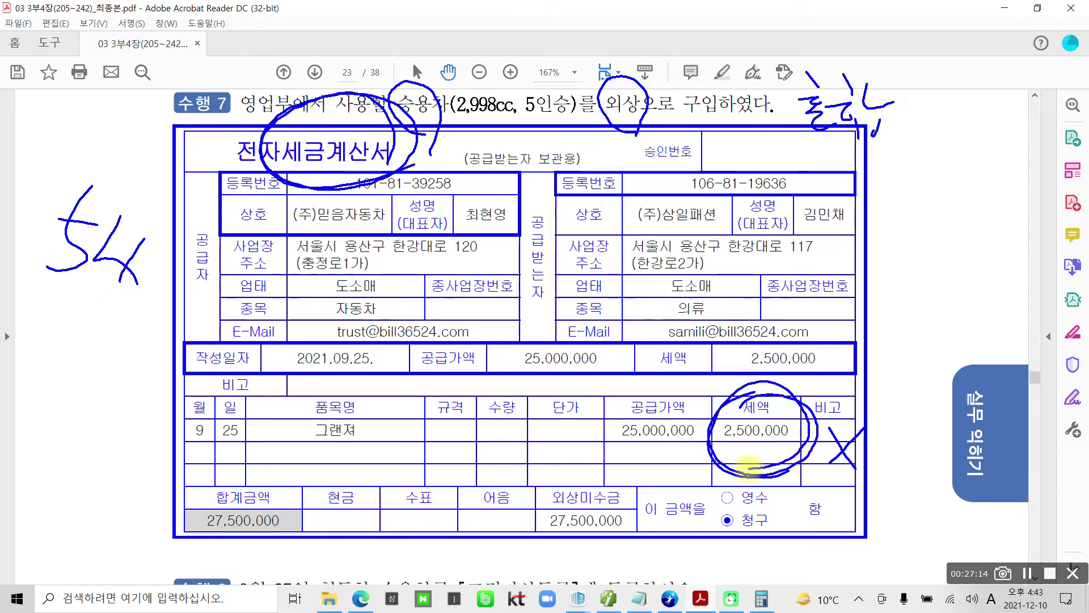
pyautogui.moveTo(43, 310); pyautogui.dragTo(145, 292)
pyautogui.moveTo(67, 326); pyautogui.dragTo(161, 319)
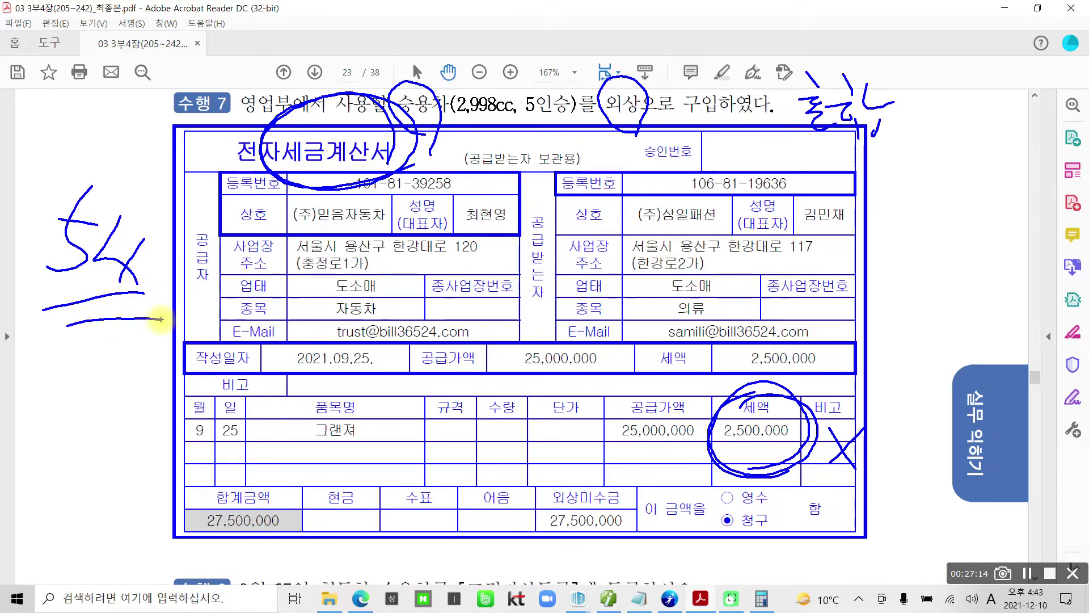
pyautogui.press('Escape')
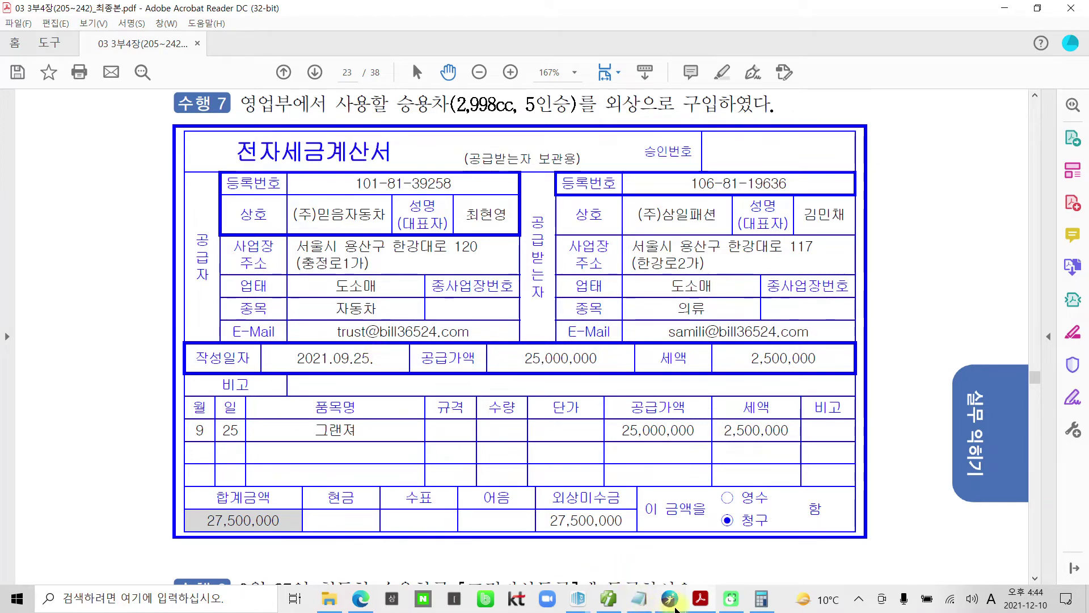
# - Switch to 더존 iPlus and start a September 25 type 54 voucher with reason 3, 비영업용 소형승용차 구입 및 유지
pyautogui.moveTo(700, 608)
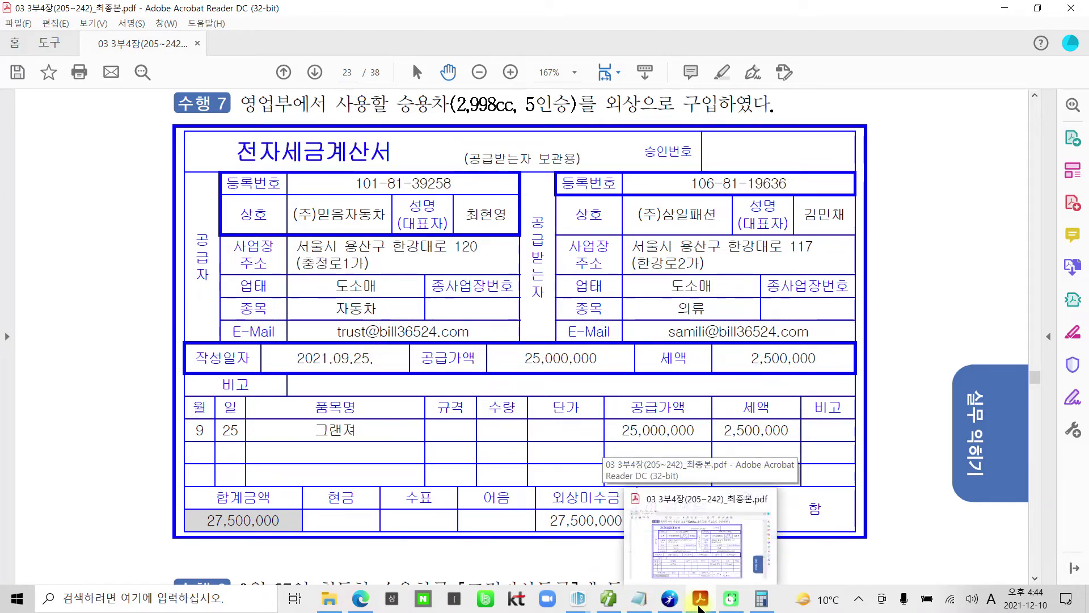
pyautogui.moveTo(597, 608)
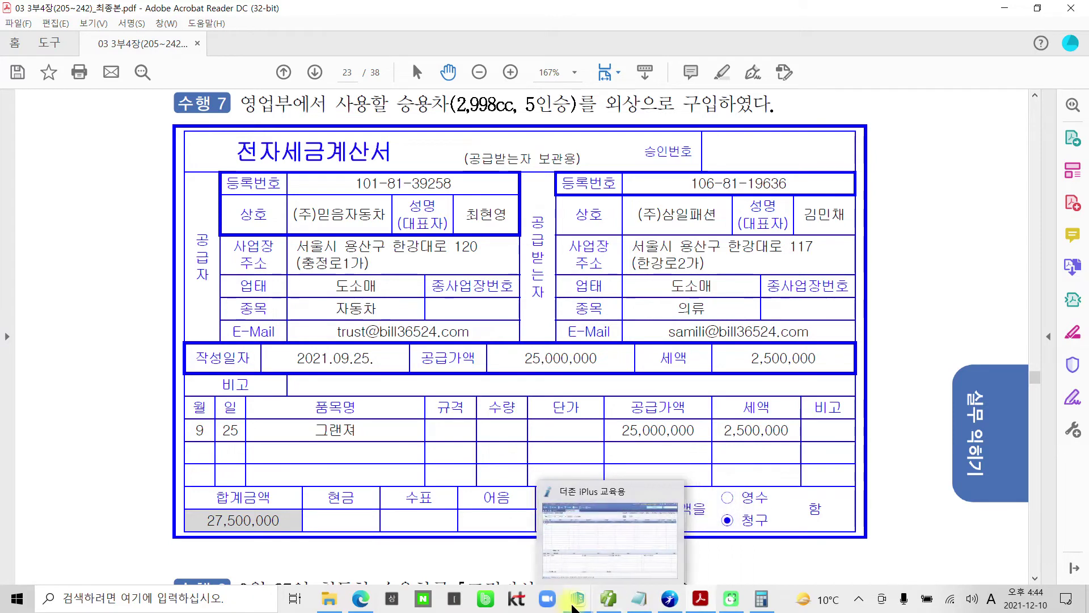
pyautogui.click(608, 598)
pyautogui.click(206, 109)
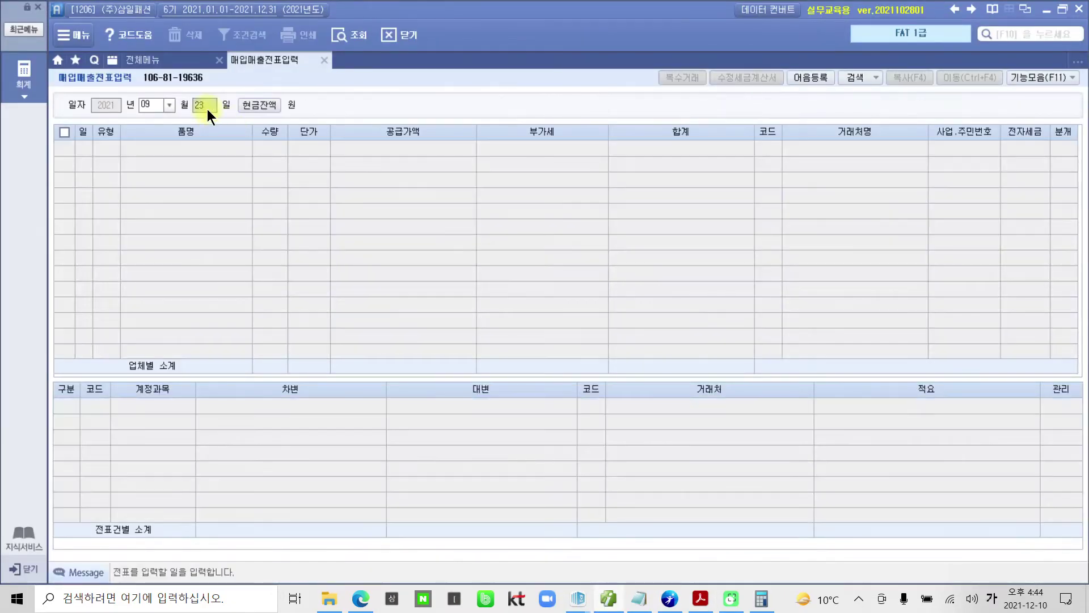
pyautogui.write('25')
pyautogui.press('Return')
pyautogui.write('54')
pyautogui.press('Return')
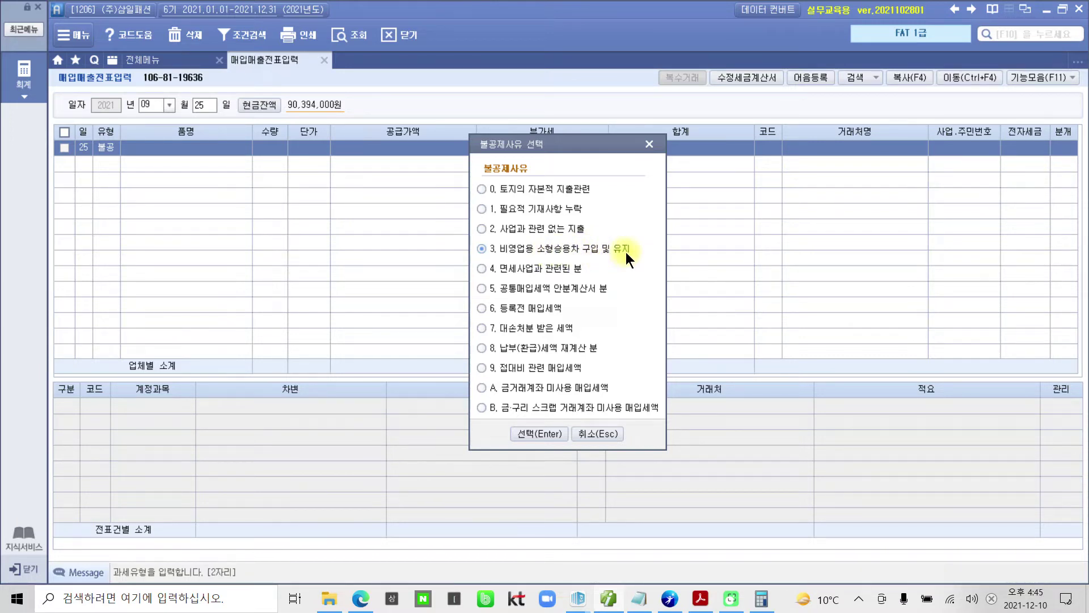
pyautogui.click(526, 434)
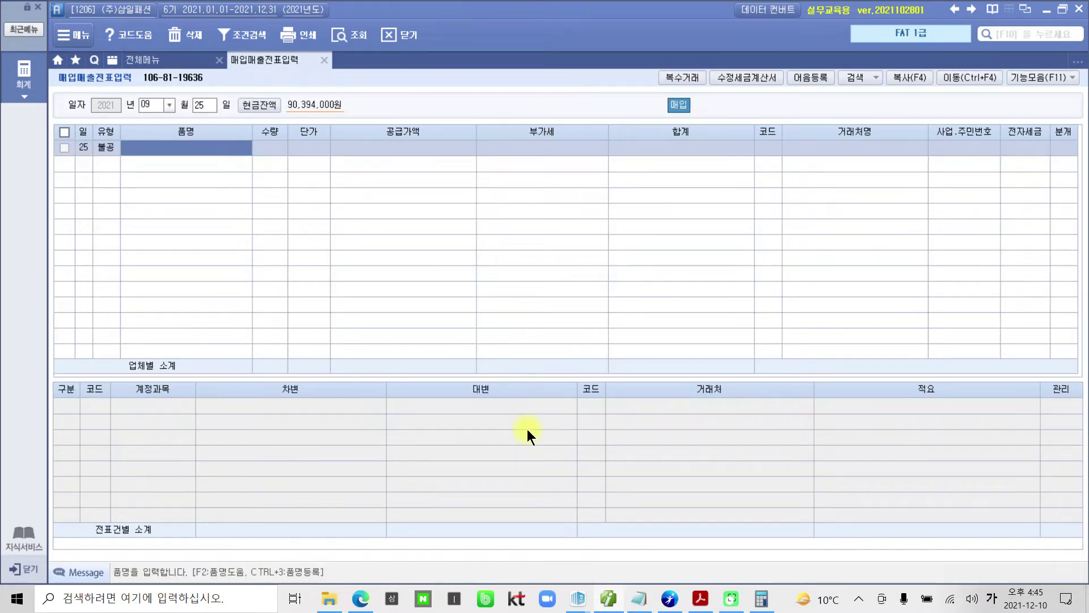
# - Enter 그랜져 as the item name with a 공급가액 of 25,000,000, leaving quantity and unit price blank
pyautogui.write('그랜저')
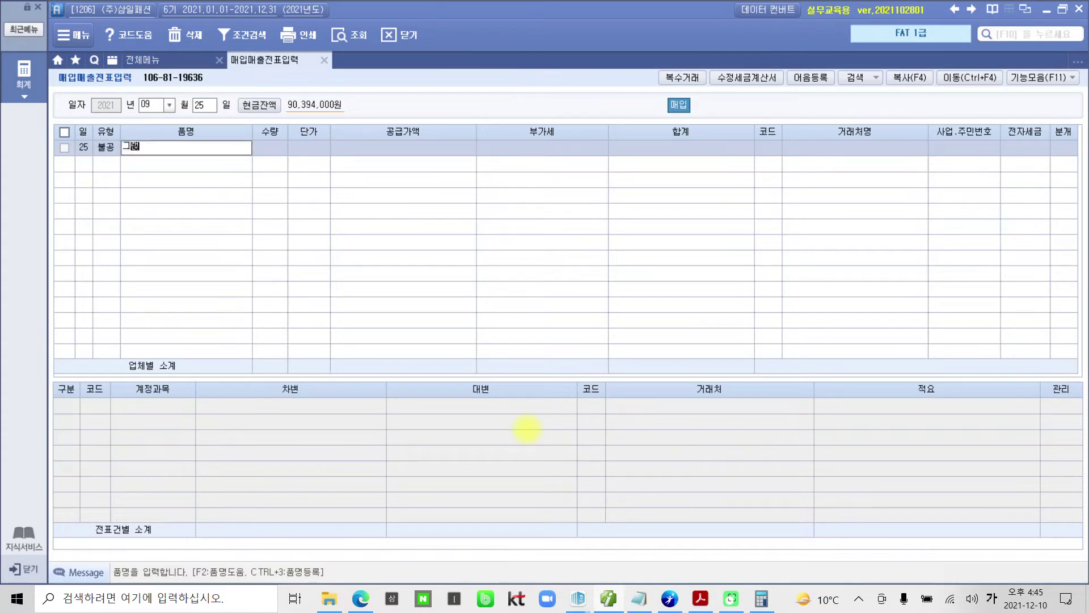
pyautogui.press('Return')
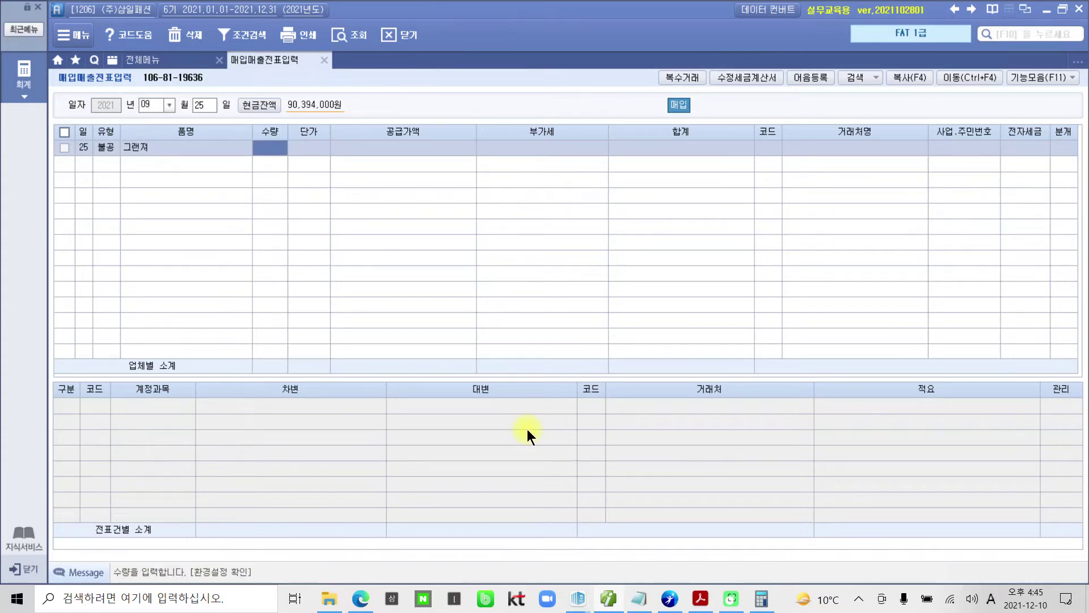
pyautogui.press('Return')
pyautogui.press('Return')
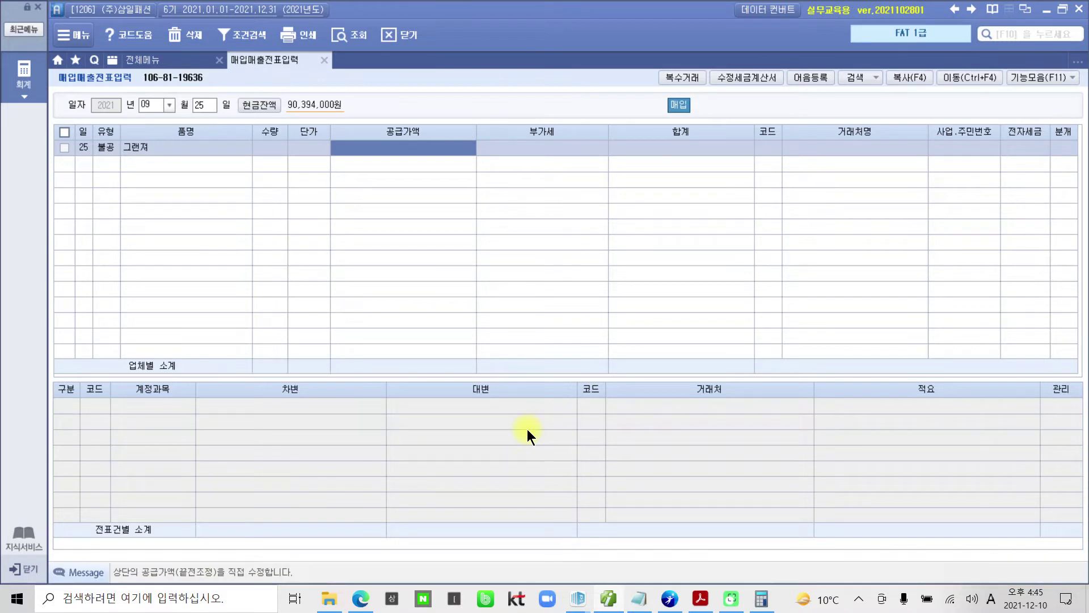
pyautogui.write('25000000')
pyautogui.press('Return')
pyautogui.press('Return')
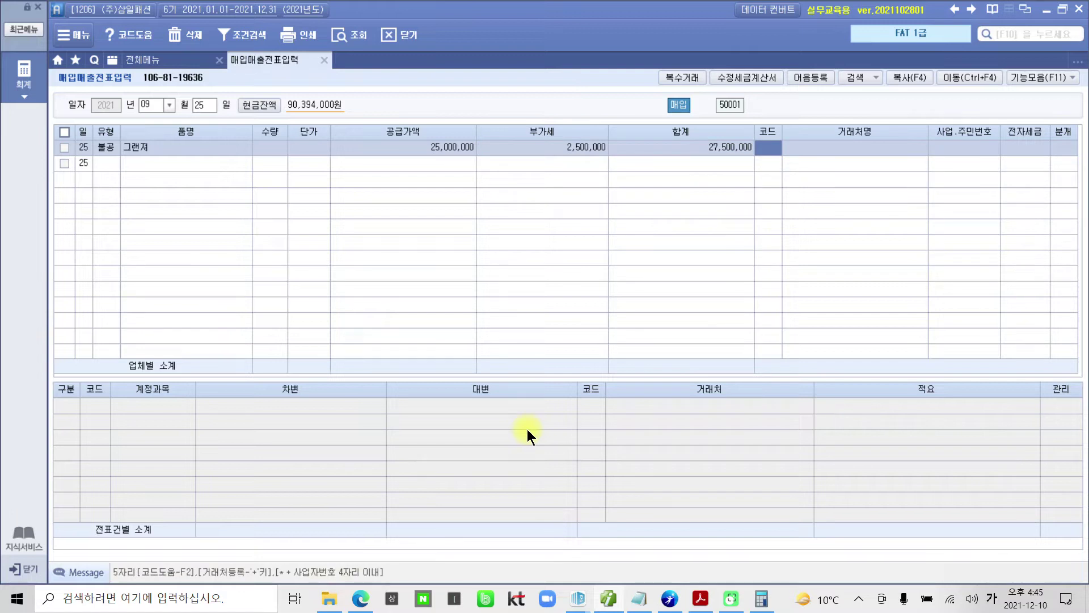
# - Set the supplier to (주)믿음자동차, mark the invoice as 전자입력, and choose 혼합 as the 분개 type
pyautogui.write('밀림')
pyautogui.press('Return')
pyautogui.press('Return')
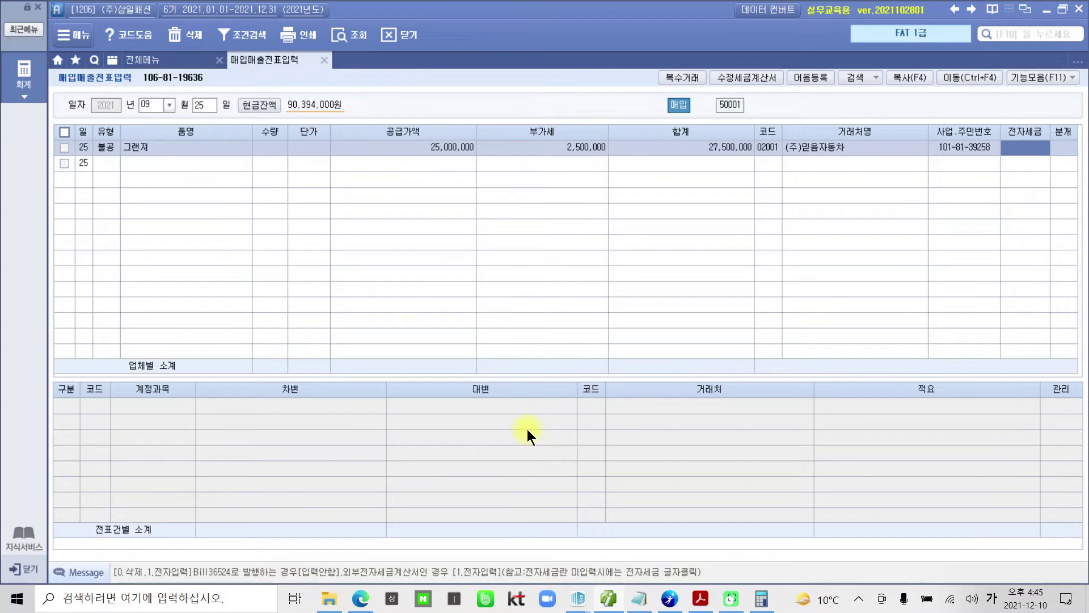
pyautogui.press('1')
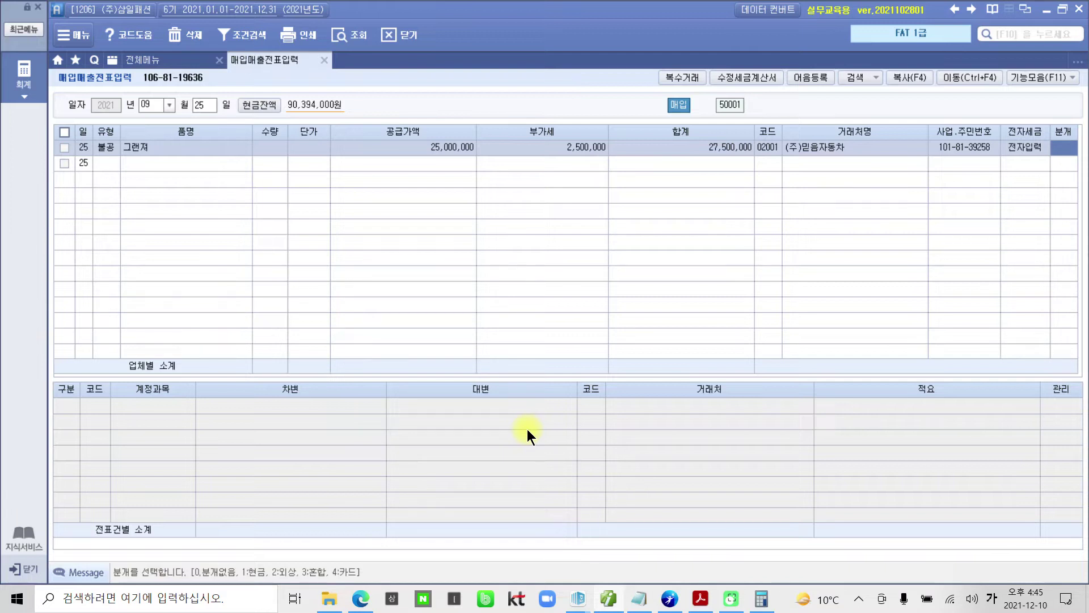
pyautogui.press('3')
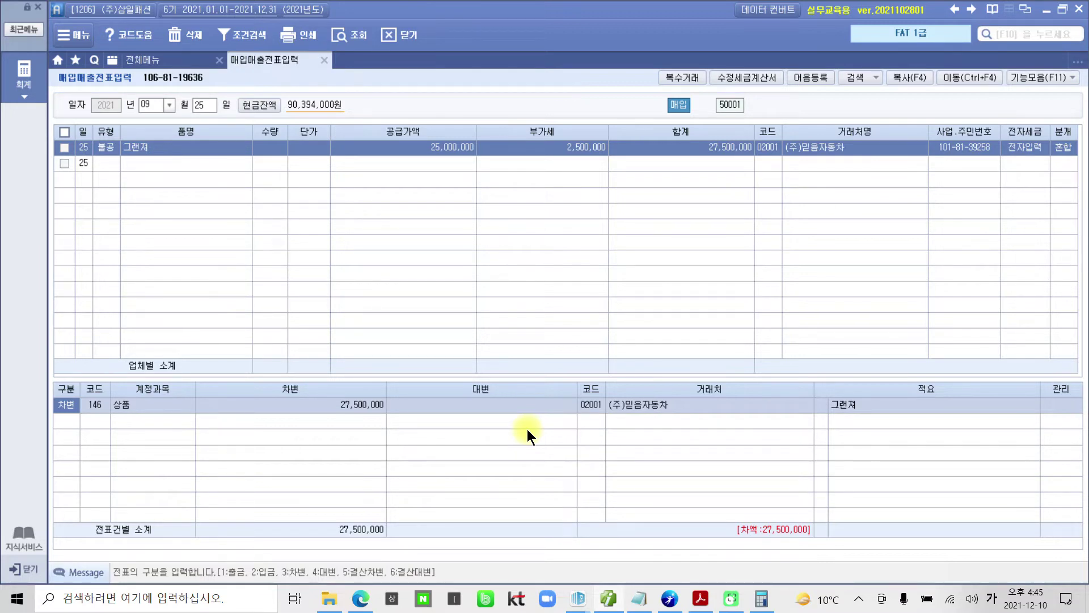
# - Change the debit line's account from 상품 to 208 차량운반구
pyautogui.press('Return')
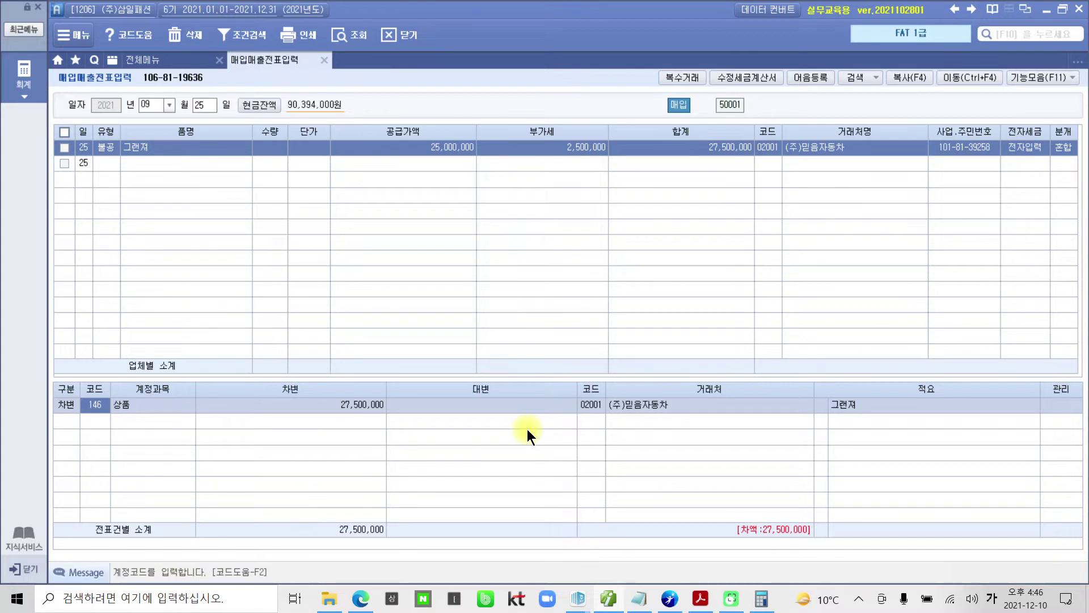
pyautogui.write('차량')
pyautogui.press('Return')
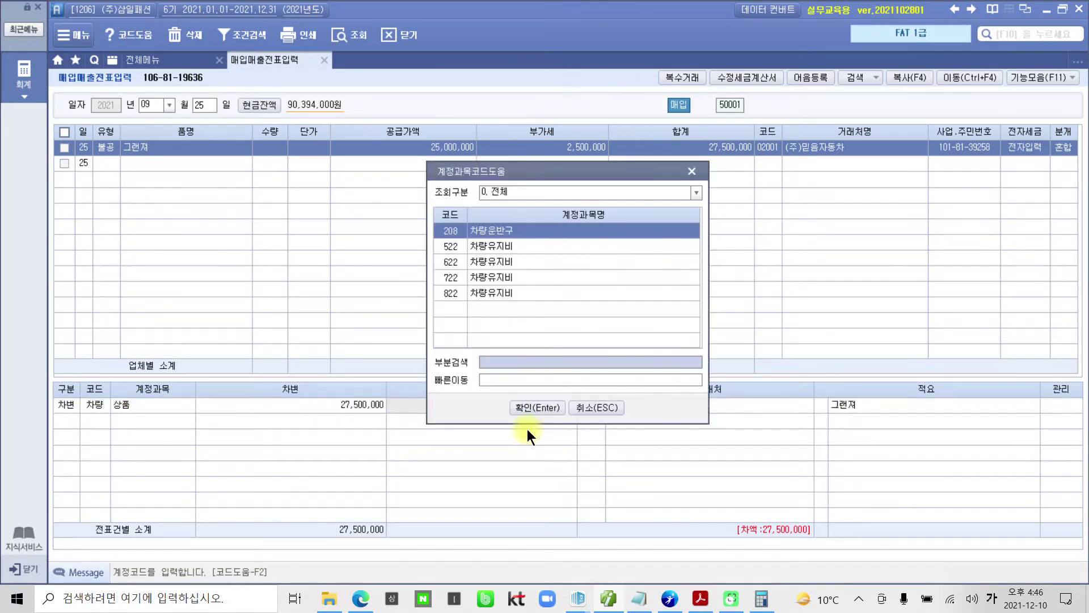
pyautogui.press('Return')
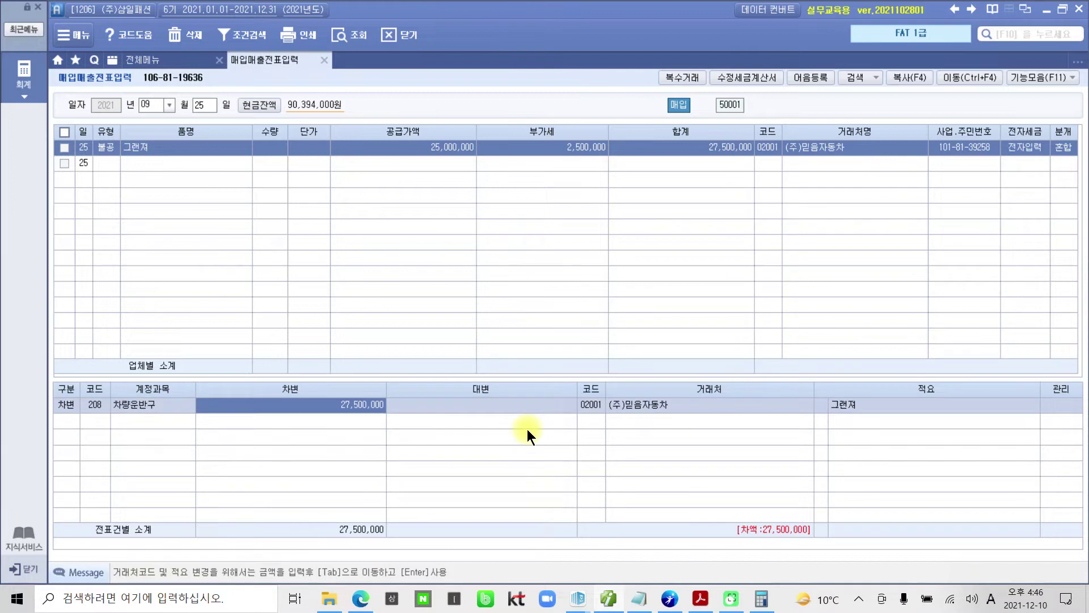
# - Circle the 공급가액 and 부가세 amounts and the debit amount, connect them with an arrow, and clear the pen marks
pyautogui.moveTo(375, 431)
pyautogui.mouseDown()
pyautogui.moveTo(382, 382)
pyautogui.moveTo(390, 438)
pyautogui.mouseUp()
pyautogui.moveTo(562, 186)
pyautogui.mouseDown()
pyautogui.moveTo(389, 170)
pyautogui.moveTo(565, 105)
pyautogui.moveTo(563, 190)
pyautogui.moveTo(389, 418)
pyautogui.moveTo(386, 391)
pyautogui.mouseUp()
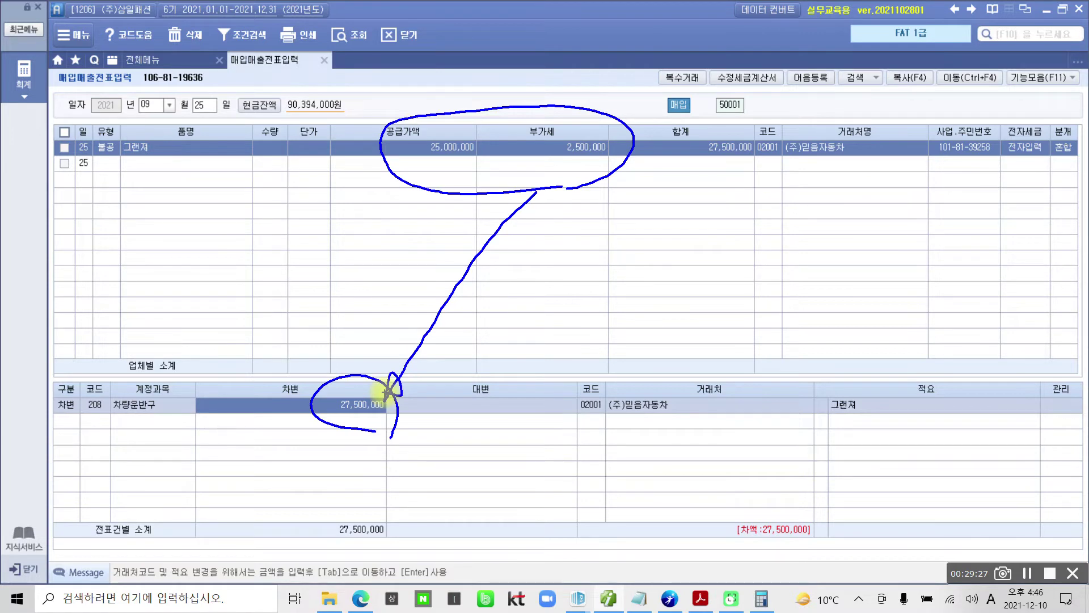
pyautogui.press('Escape')
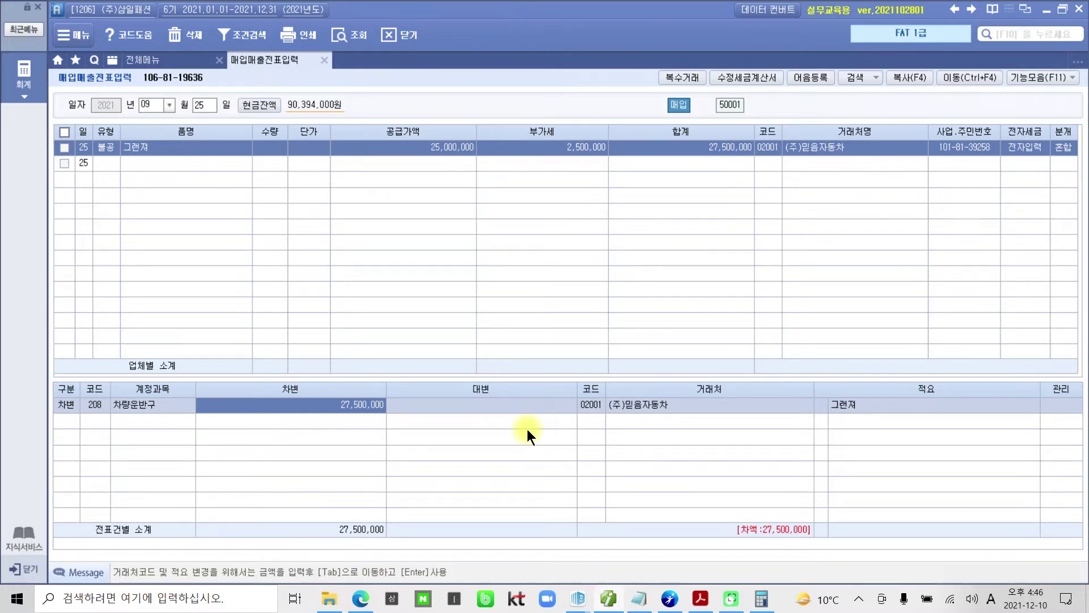
# - Add a credit line for account 253 미지급금 with an amount of 27,500,000
pyautogui.press('Return')
pyautogui.write('4')
pyautogui.press('Return')
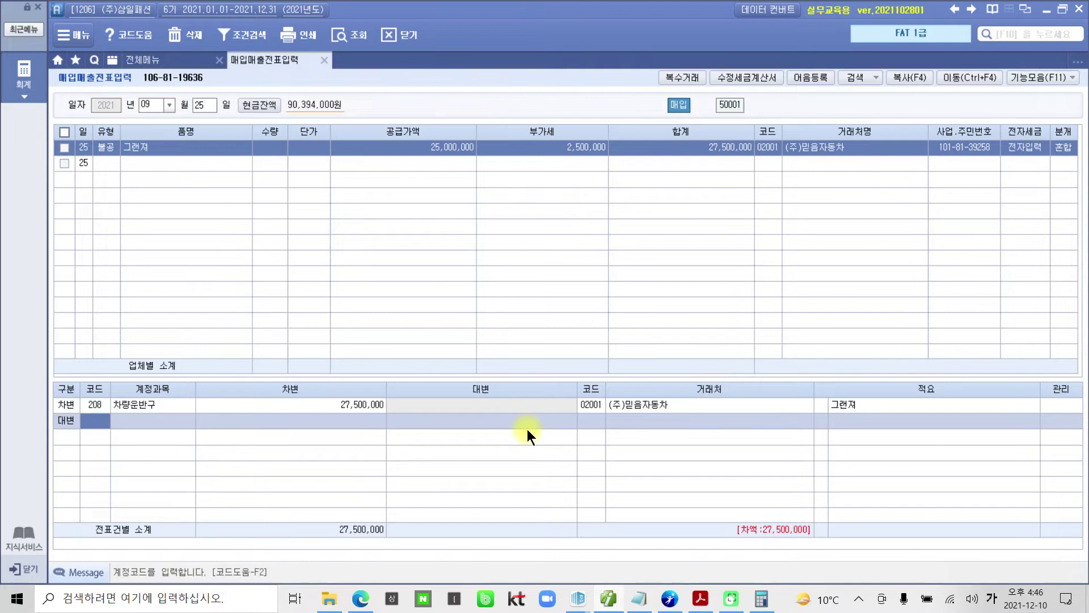
pyautogui.write('253')
pyautogui.press('Return')
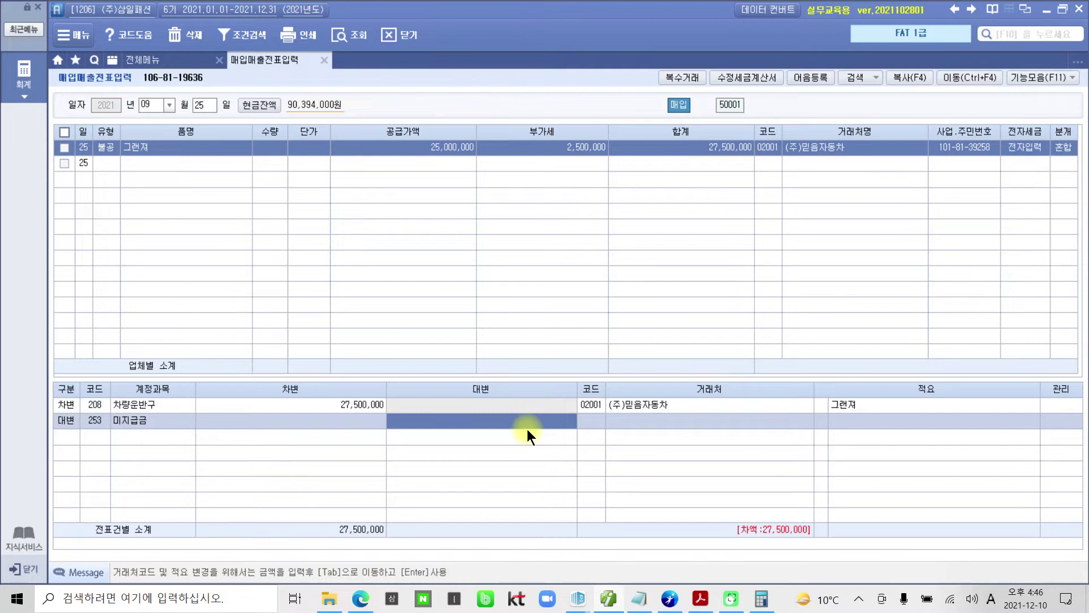
pyautogui.write('27')
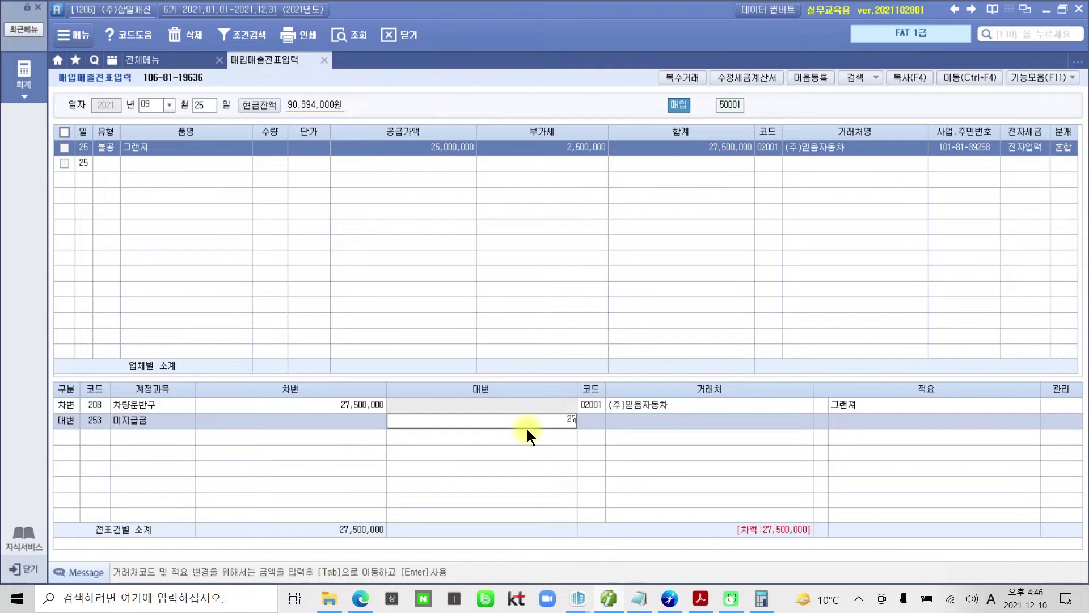
pyautogui.write(',500,000')
pyautogui.press('Return')
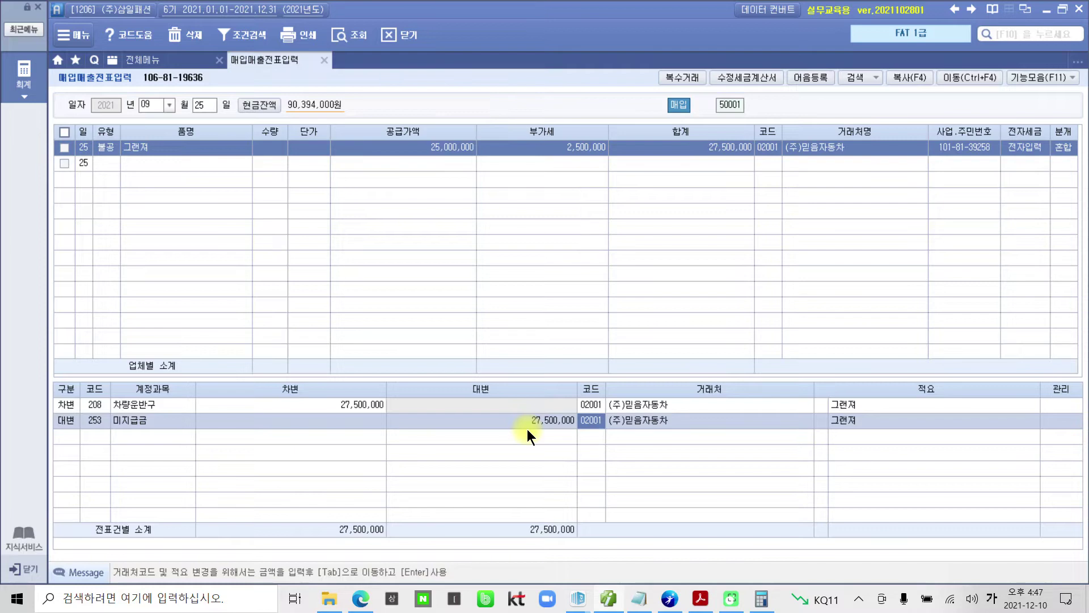
# - Switch to the textbook PDF and highlight 고정자산등록 and the 27,500,000 신규취득금액 in 수행 8
pyautogui.moveTo(660, 606)
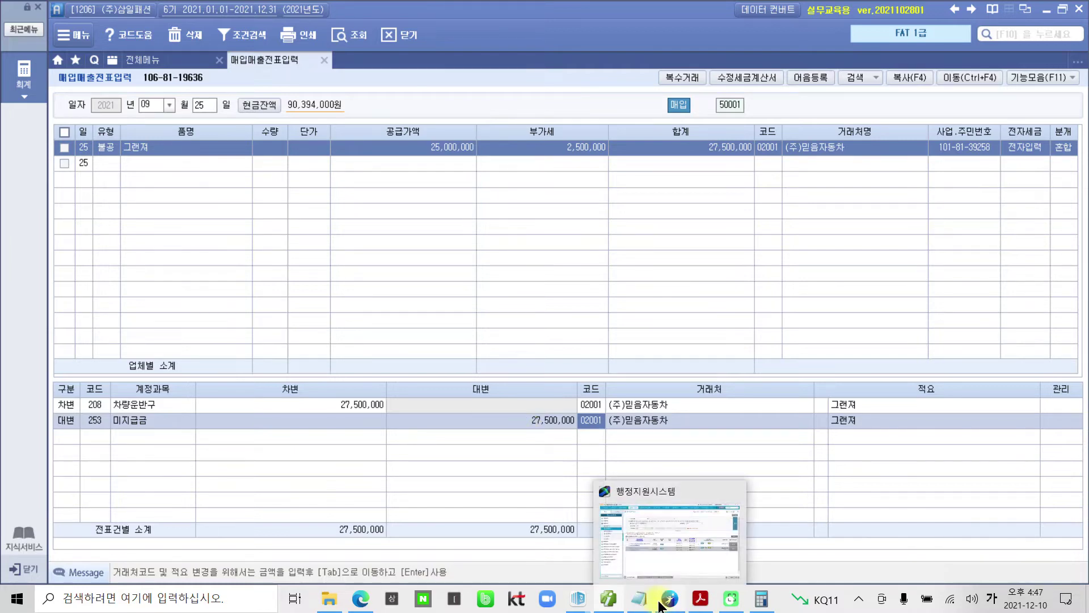
pyautogui.click(700, 599)
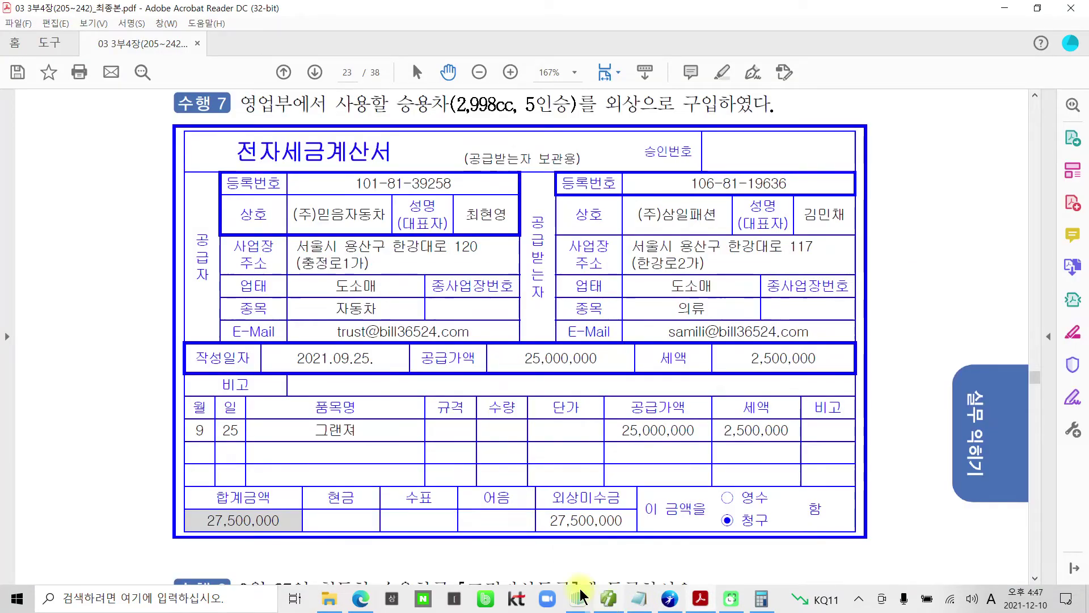
pyautogui.scroll(-5, 312, 476)
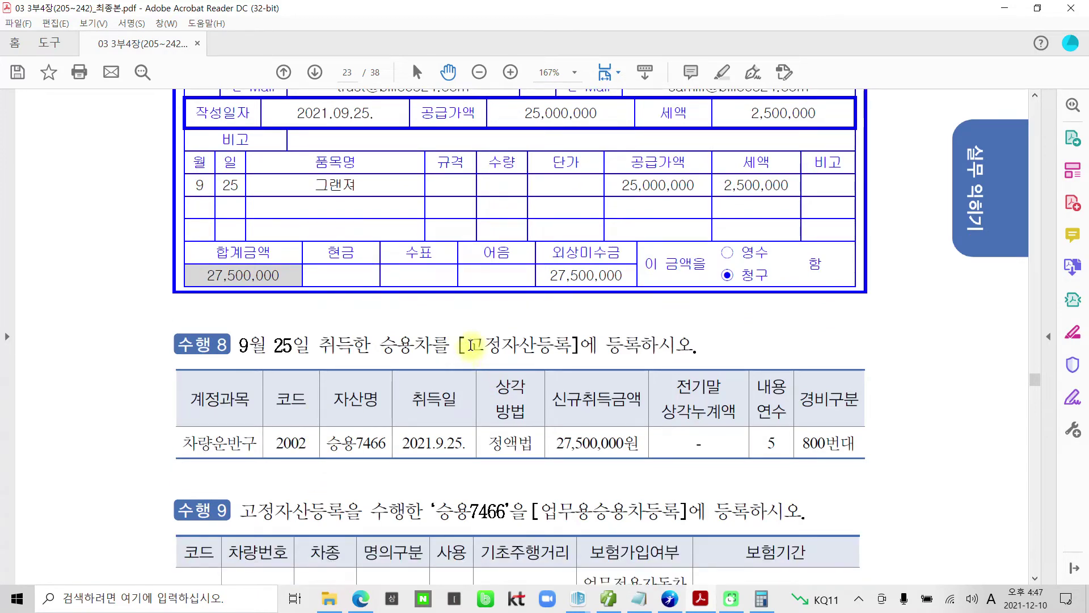
pyautogui.moveTo(472, 344); pyautogui.dragTo(573, 345)
pyautogui.click(591, 319)
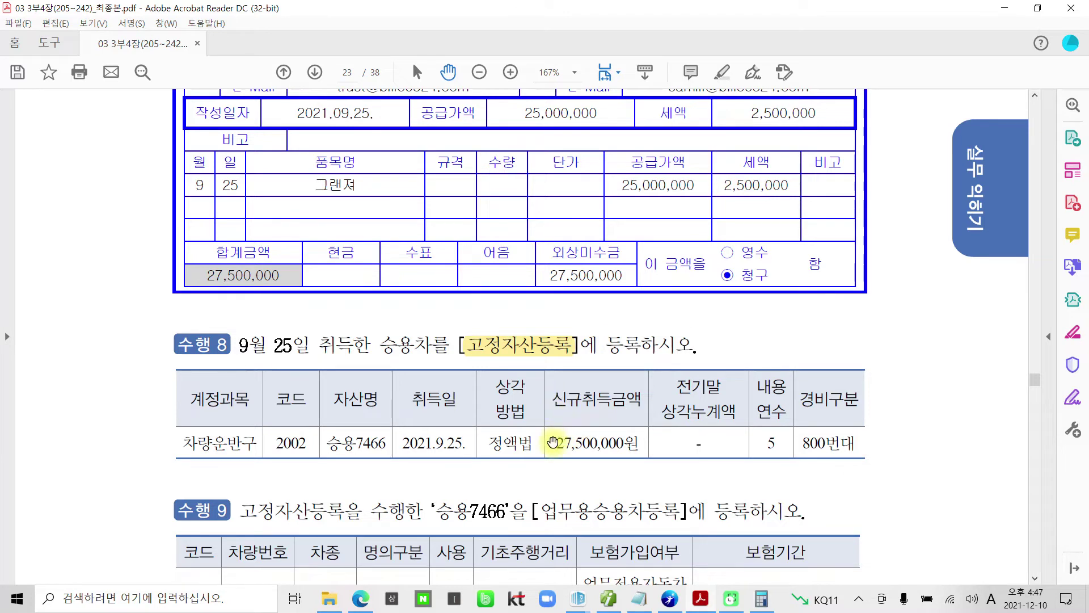
pyautogui.moveTo(553, 443); pyautogui.dragTo(626, 443)
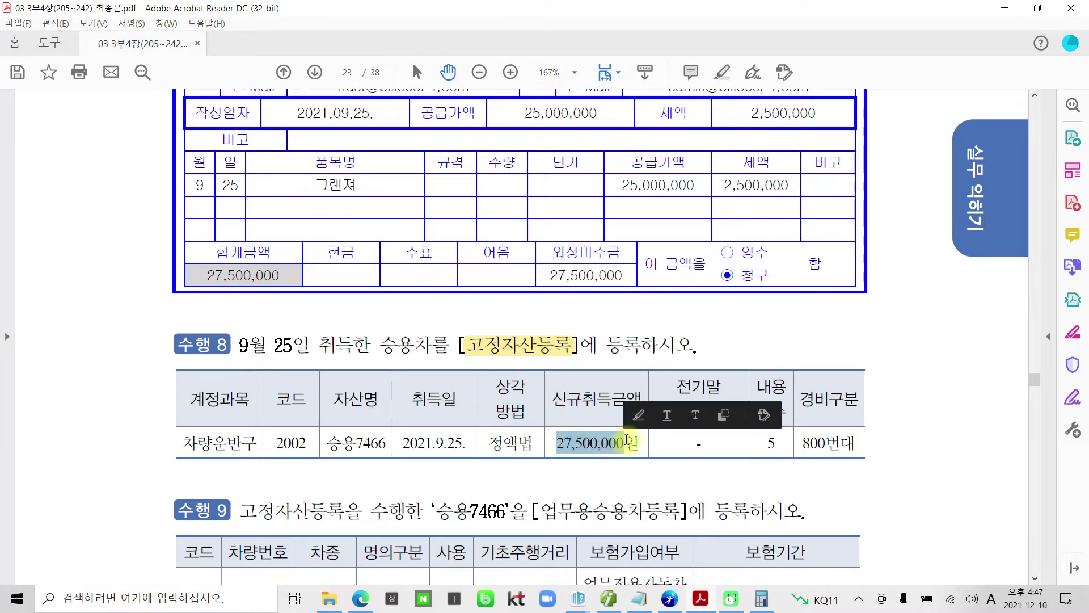
pyautogui.click(638, 414)
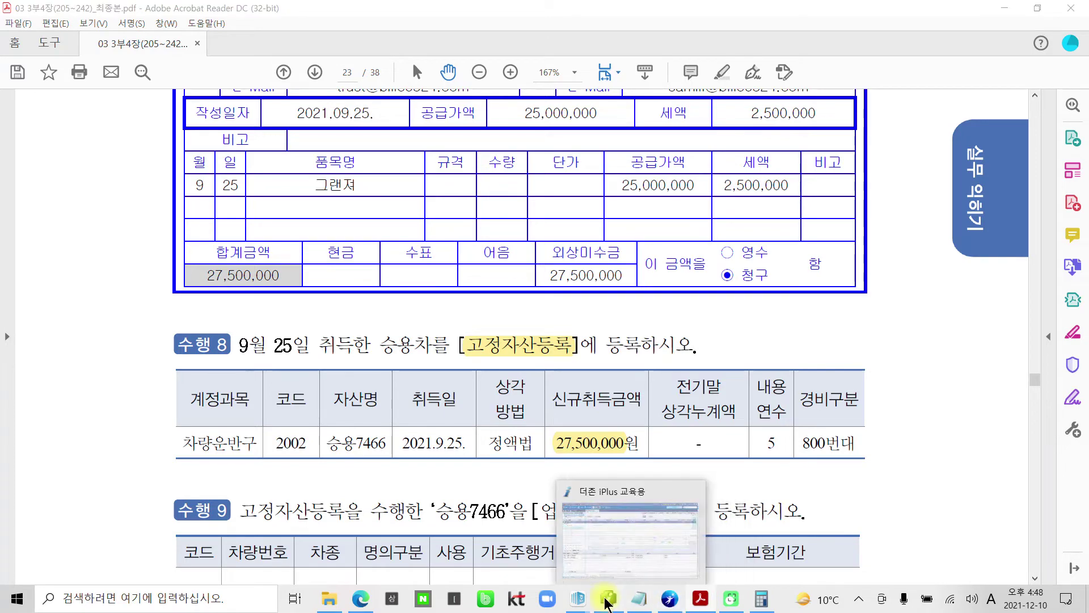
# - Return to 더존 iPlus, open 고정자산등록, and set a new asset row's account to 208 차량운반구
pyautogui.click(670, 600)
pyautogui.click(24, 79)
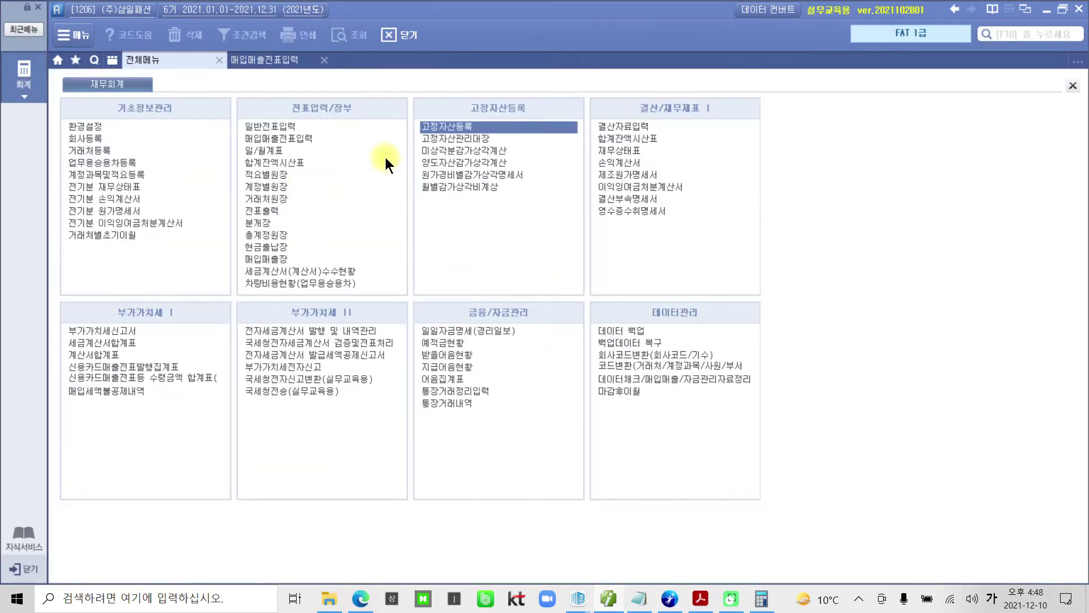
pyautogui.click(429, 126)
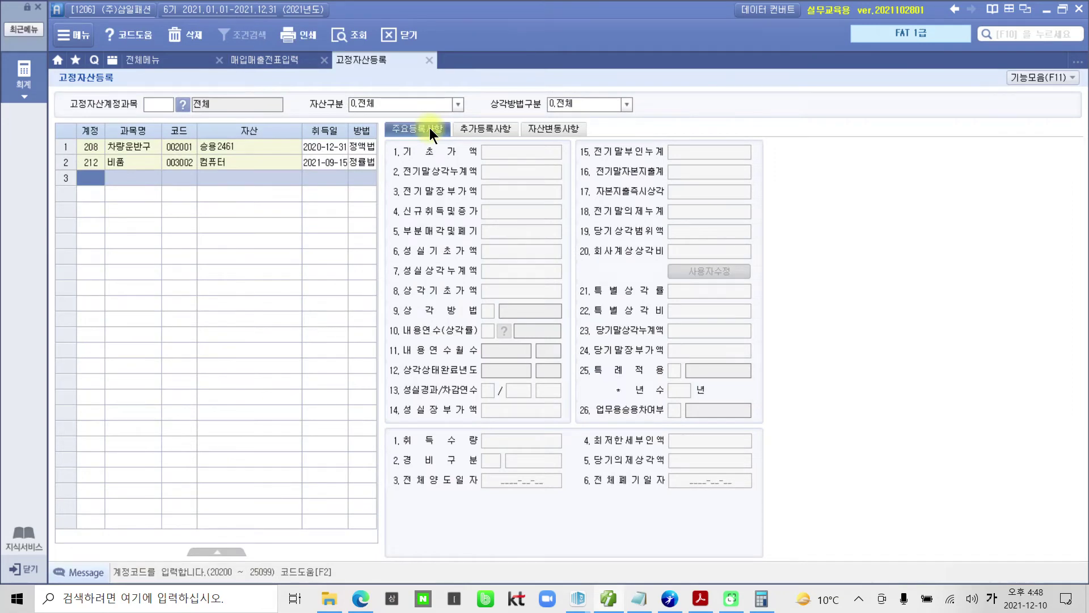
pyautogui.press('F2')
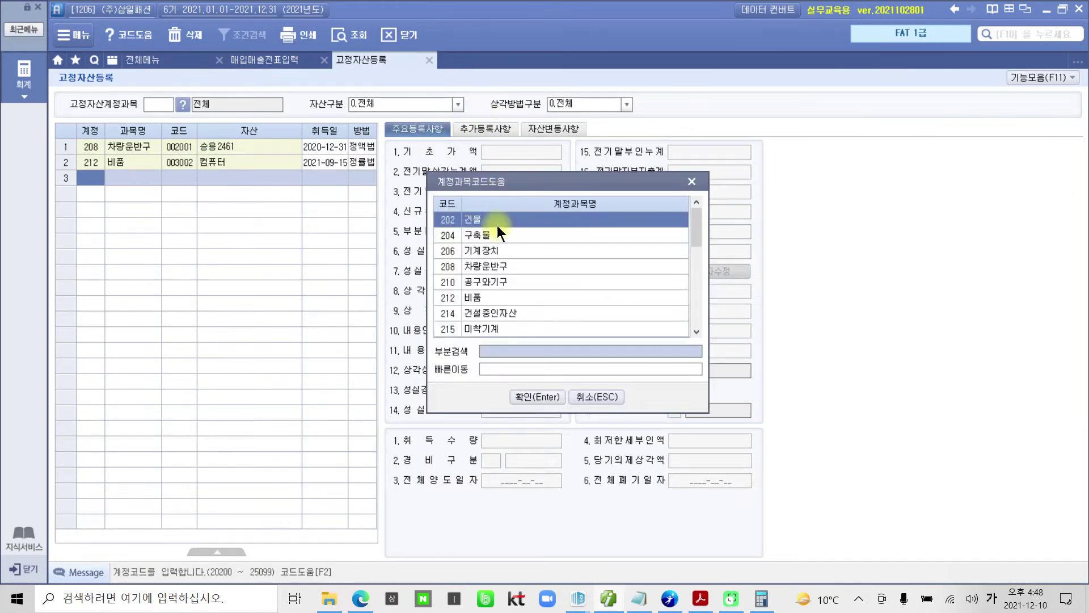
pyautogui.click(481, 264)
pyautogui.click(523, 391)
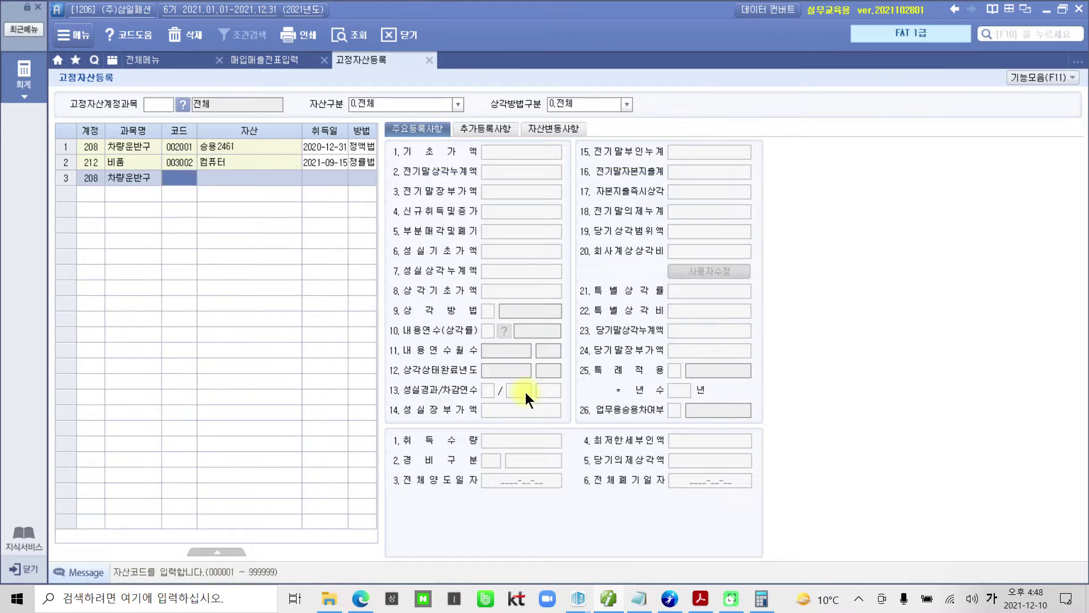
# - Give the new 차량운반구 asset code 2002, the name 승용차7466, and the acquisition date 2021-09-25
pyautogui.write('2002')
pyautogui.press('Return')
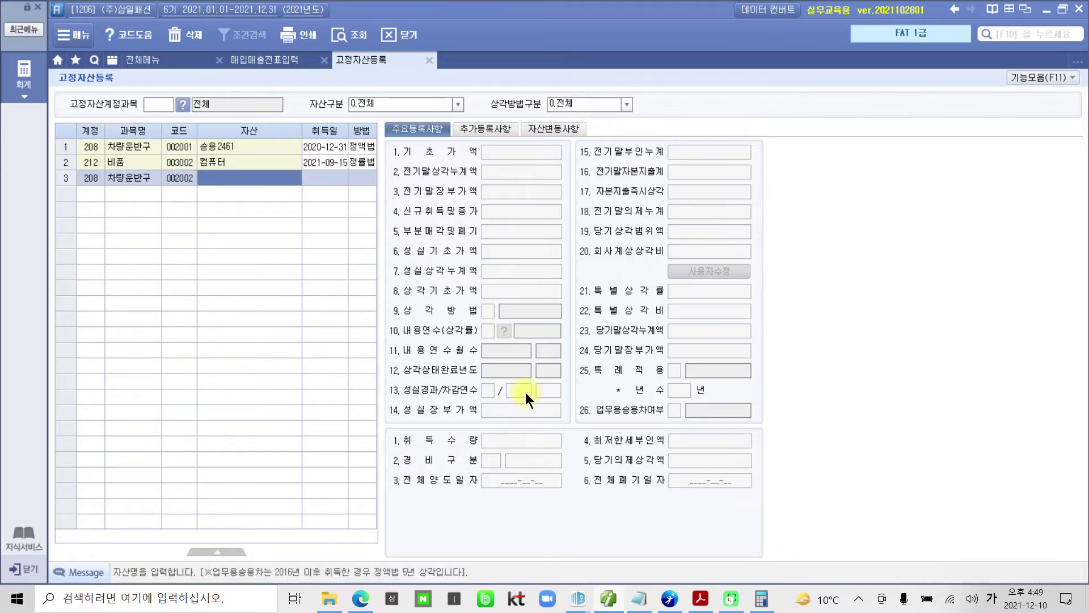
pyautogui.write('승')
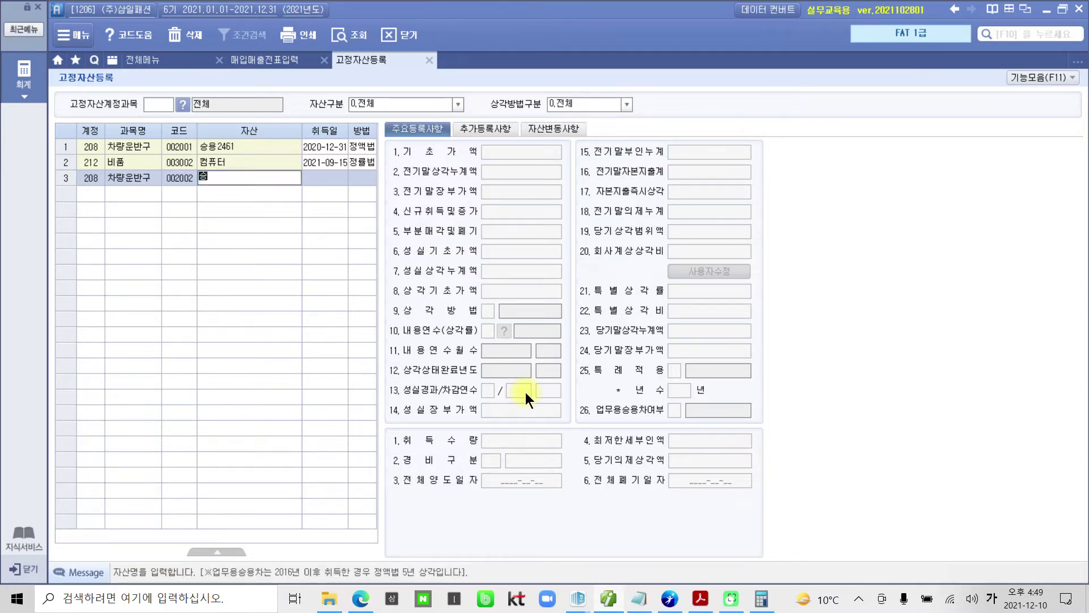
pyautogui.write('용차7466')
pyautogui.press('Return')
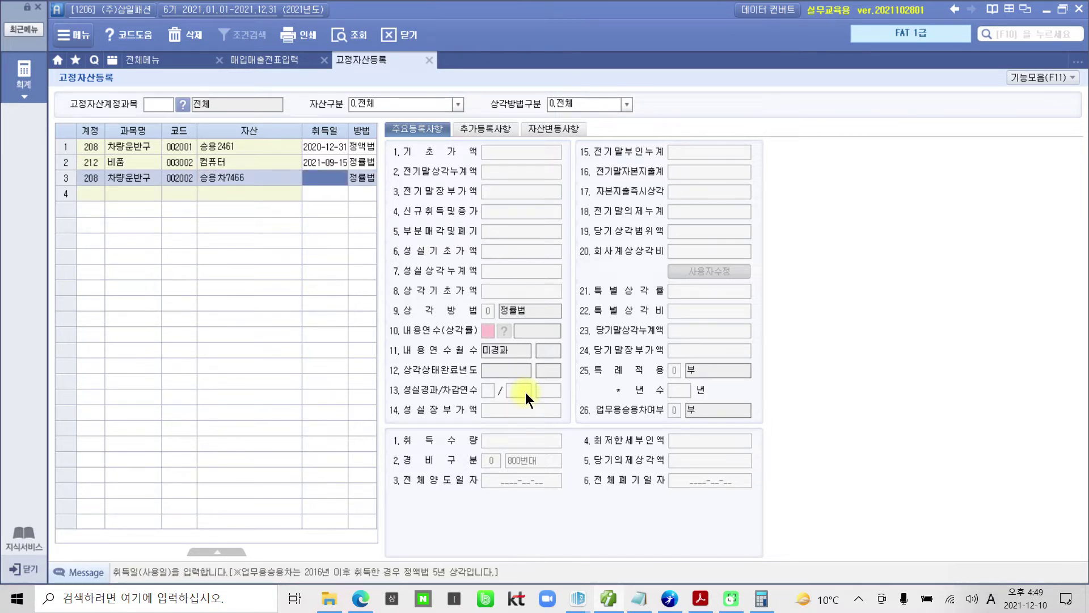
pyautogui.write('2021-09-25')
pyautogui.press('Return')
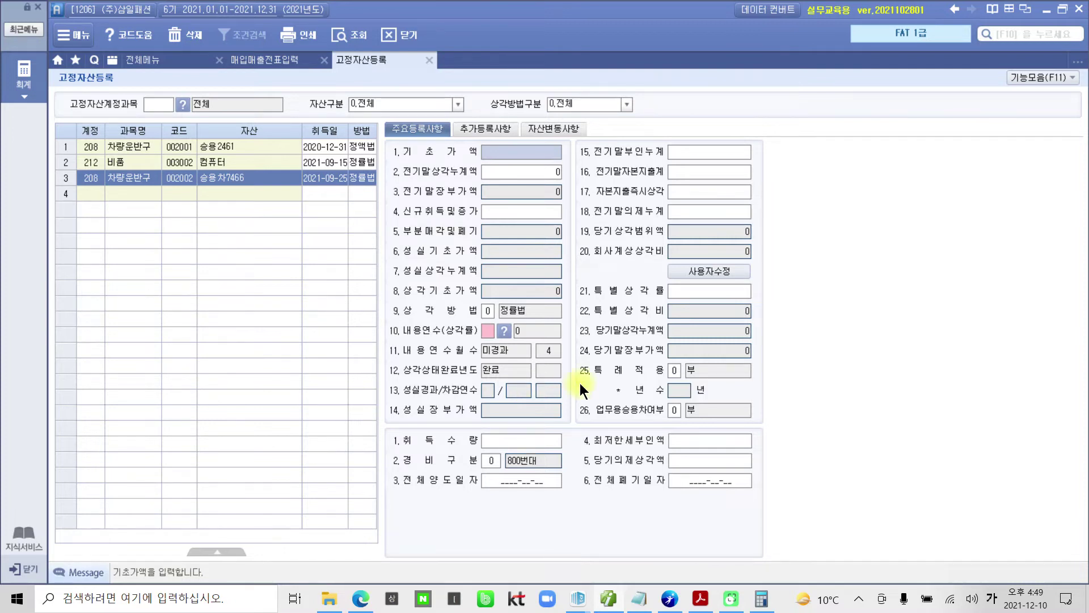
# - Set 신규취득및증가 of the 승용차7466 asset to 27,500,000
pyautogui.click(492, 215)
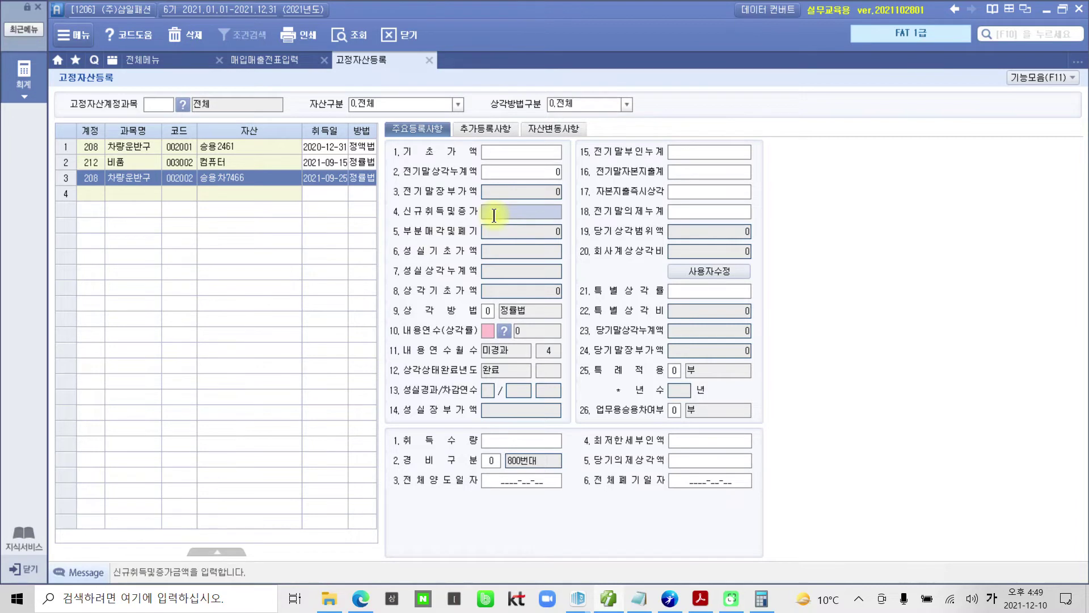
pyautogui.write('278500')
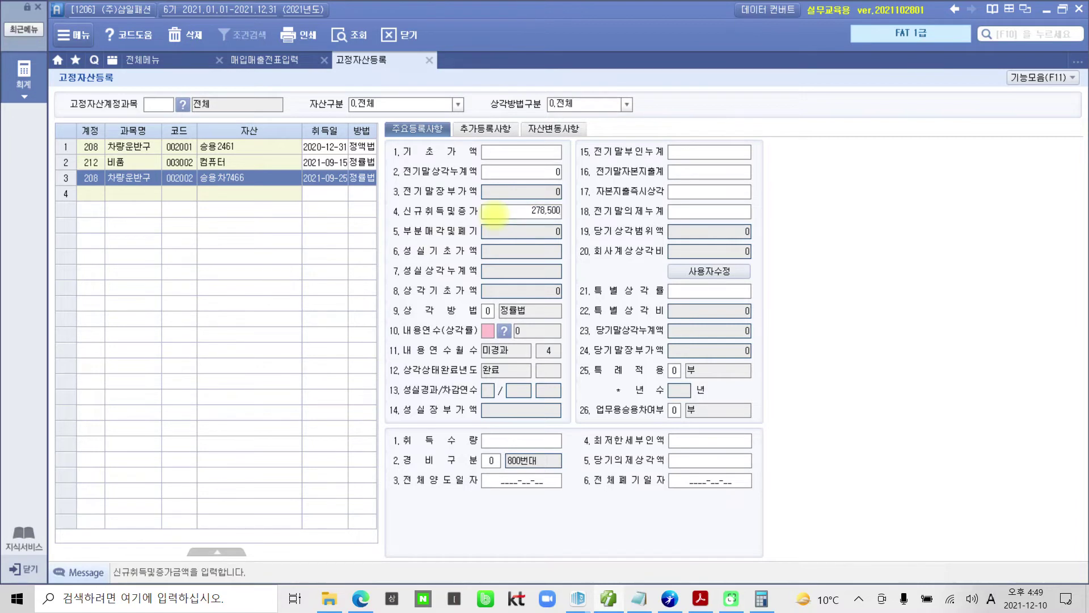
pyautogui.press('BackSpace')
pyautogui.press('BackSpace')
pyautogui.press('BackSpace')
pyautogui.press('BackSpace')
pyautogui.press('BackSpace')
pyautogui.press('BackSpace')
pyautogui.write('27500000')
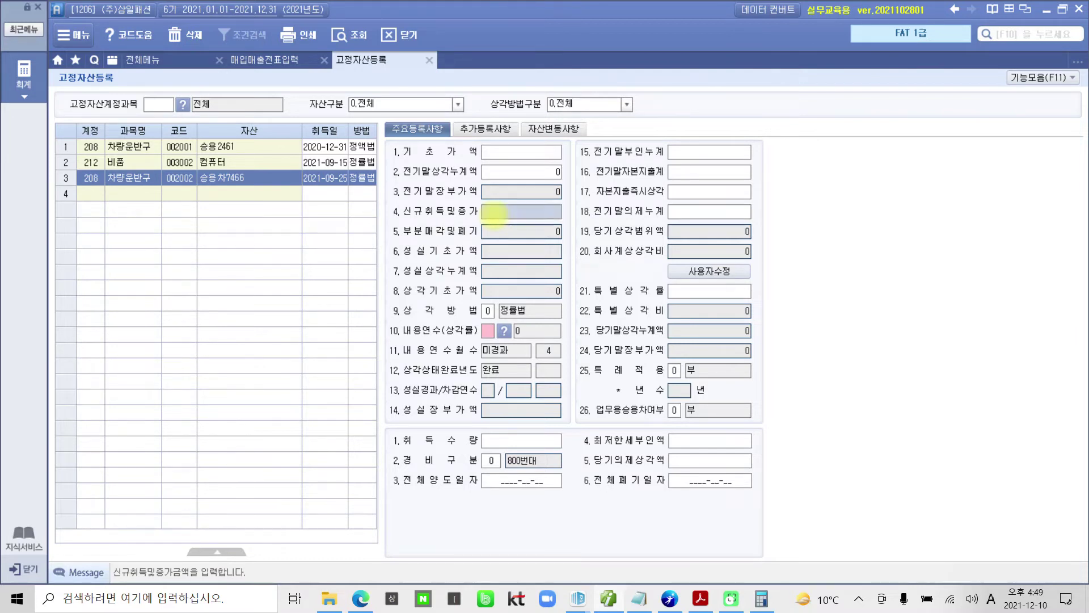
pyautogui.press('Return')
pyautogui.press('Return')
pyautogui.press('Return')
pyautogui.press('Return')
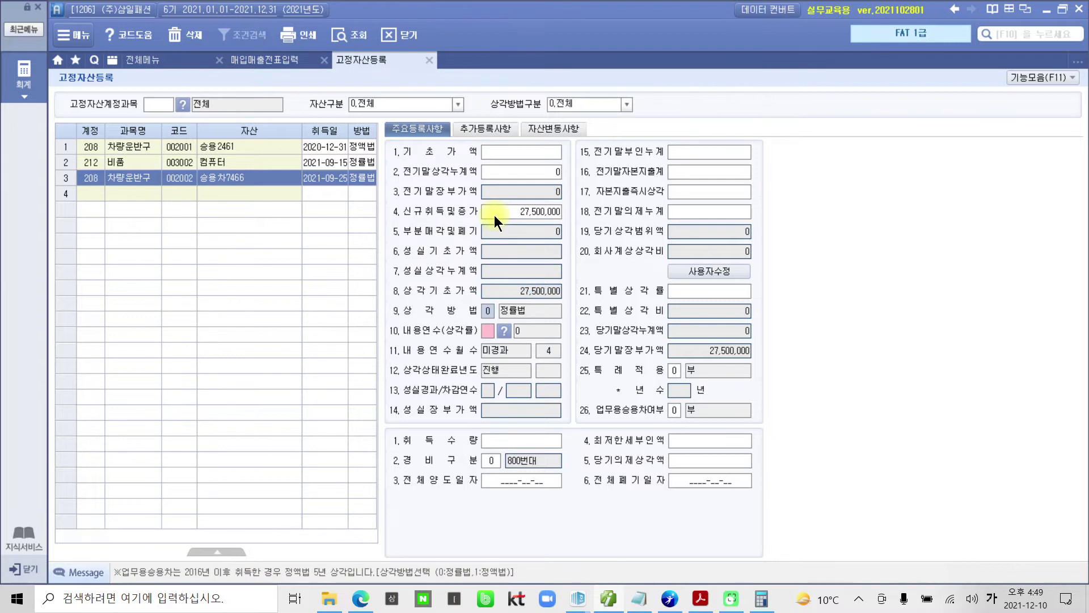
# - Set the asset's 상각방법 to 1 정액법 and its 내용연수 to 5
pyautogui.write('1')
pyautogui.press('Return')
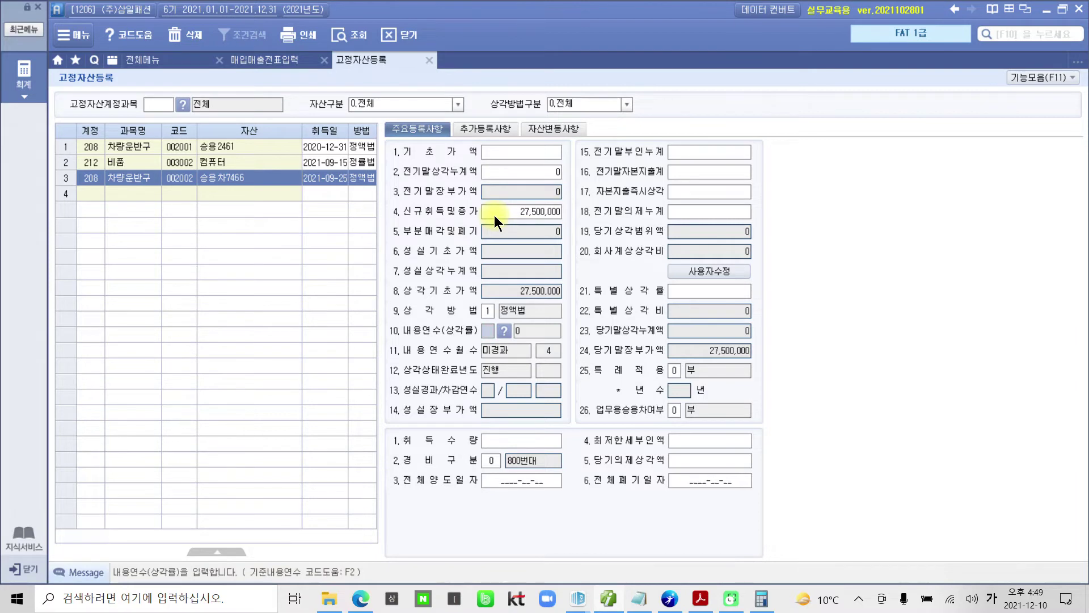
pyautogui.write('5')
pyautogui.press('Return')
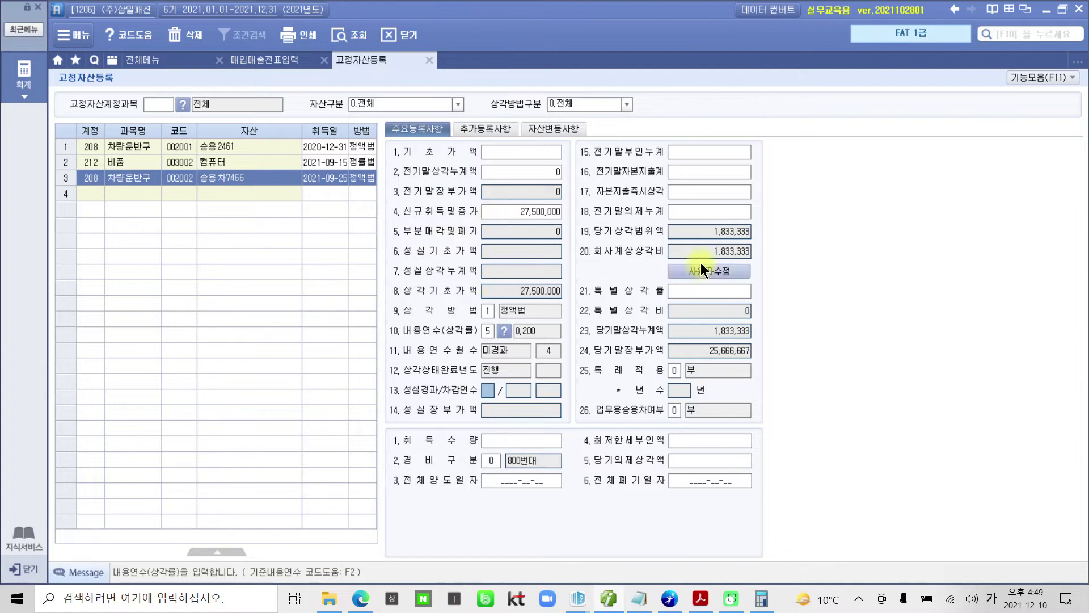
# - Check the asset's 회사계상상각비 by calculating 27,500,000 ÷ 5 × 4 ÷ 12 in the Calculator app
pyautogui.click(714, 251)
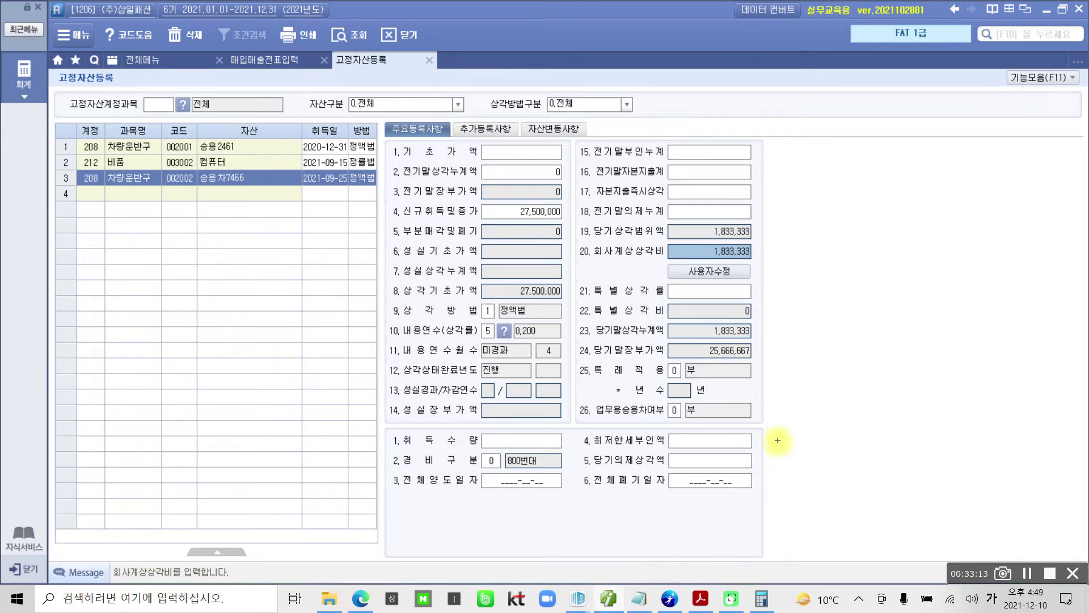
pyautogui.click(762, 598)
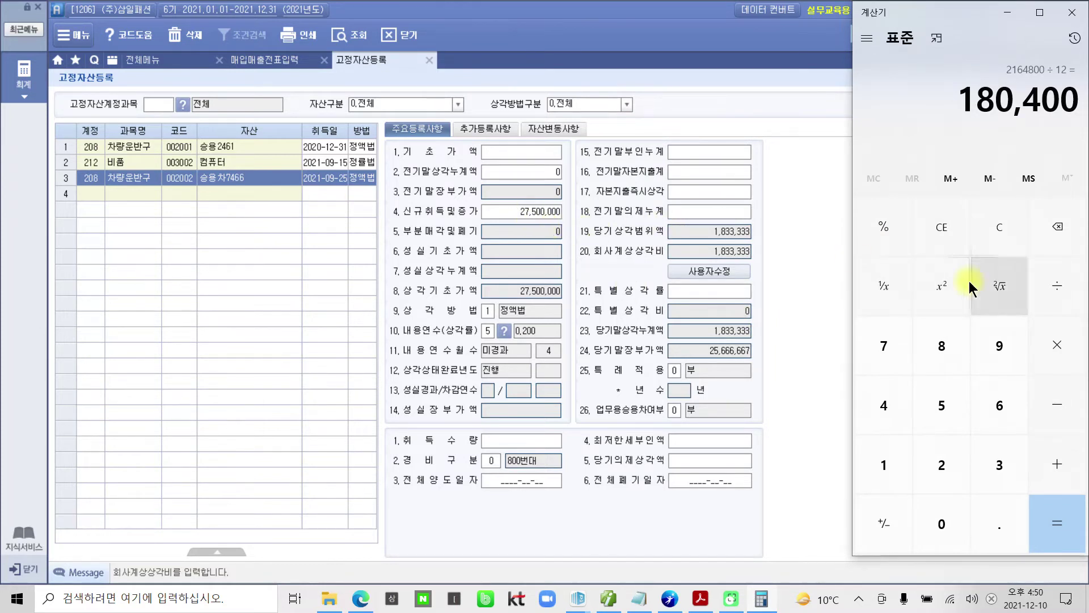
pyautogui.click(1018, 234)
pyautogui.write('27,500,000')
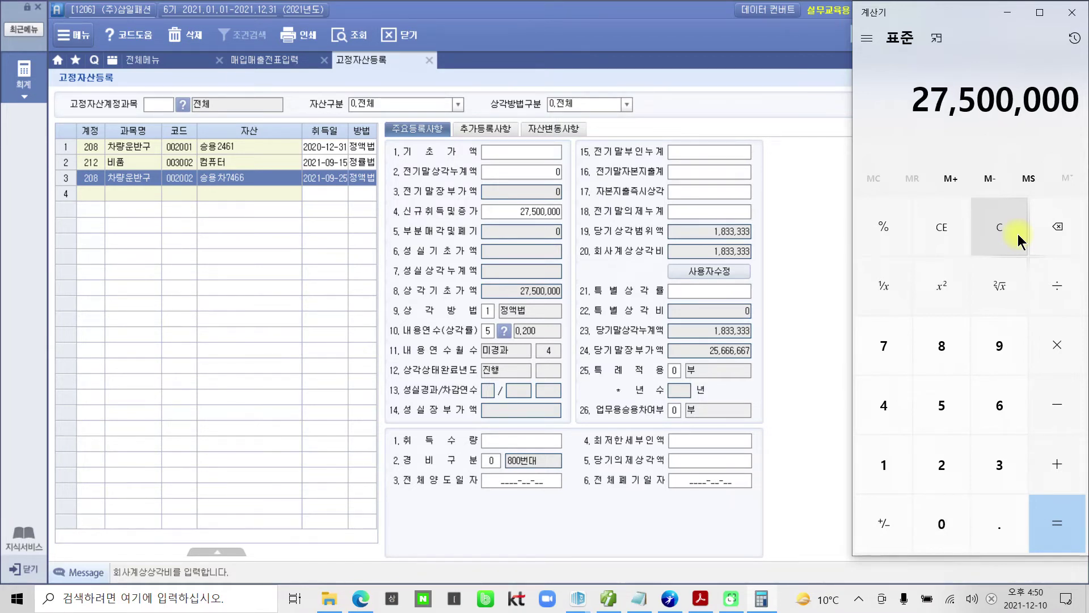
pyautogui.write('/5')
pyautogui.press('Return')
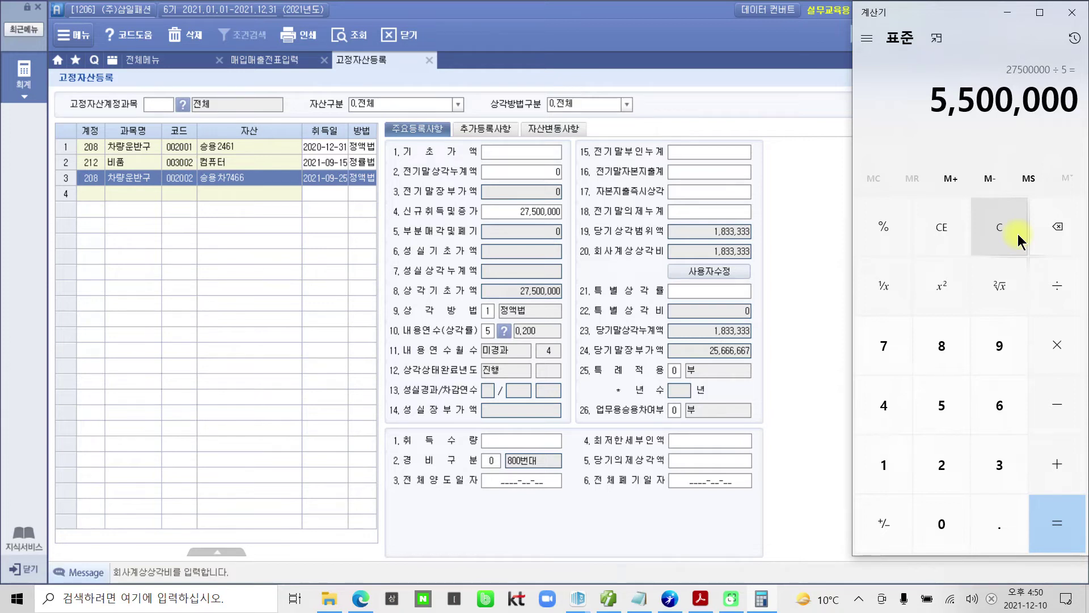
pyautogui.click(1050, 339)
pyautogui.click(904, 403)
pyautogui.click(1050, 284)
pyautogui.click(896, 455)
pyautogui.click(960, 465)
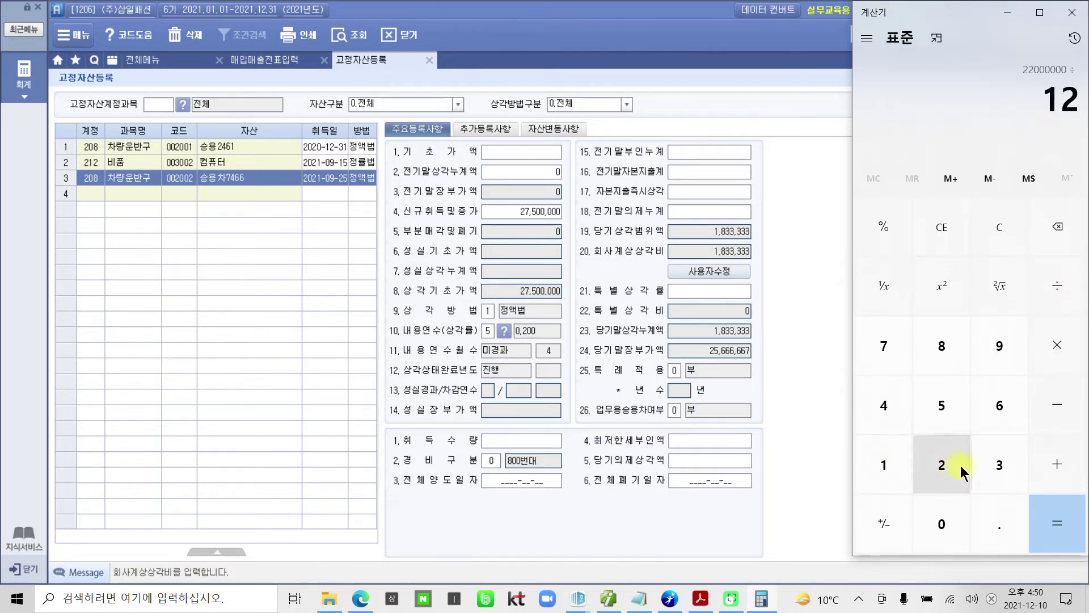
pyautogui.click(1050, 507)
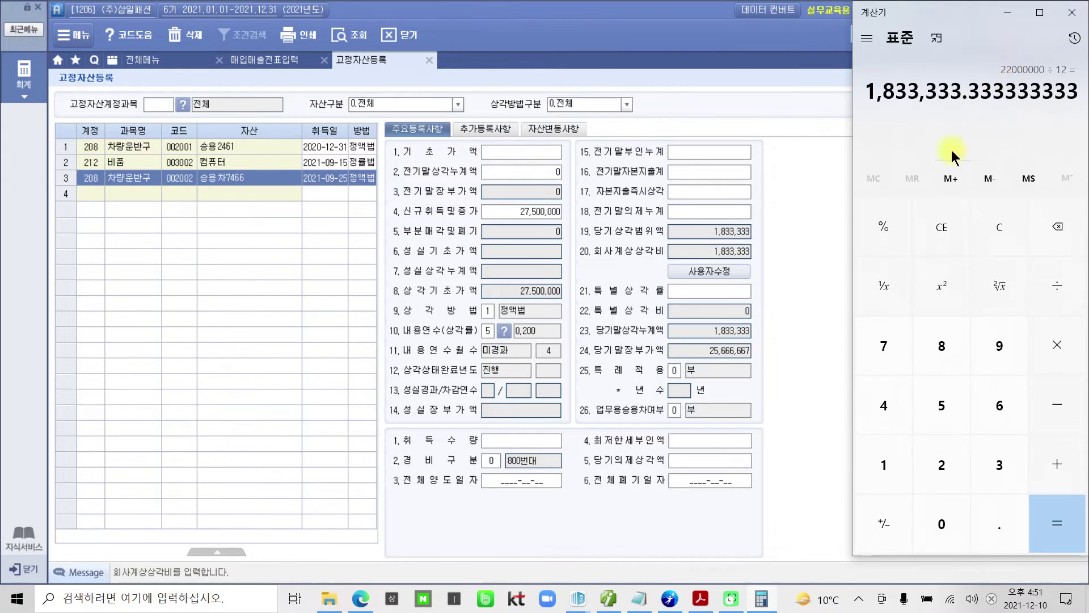
# - Close 고정자산등록, switch to the textbook PDF, and highlight 업무용승용차등록 in 수행 9
pyautogui.click(305, 367)
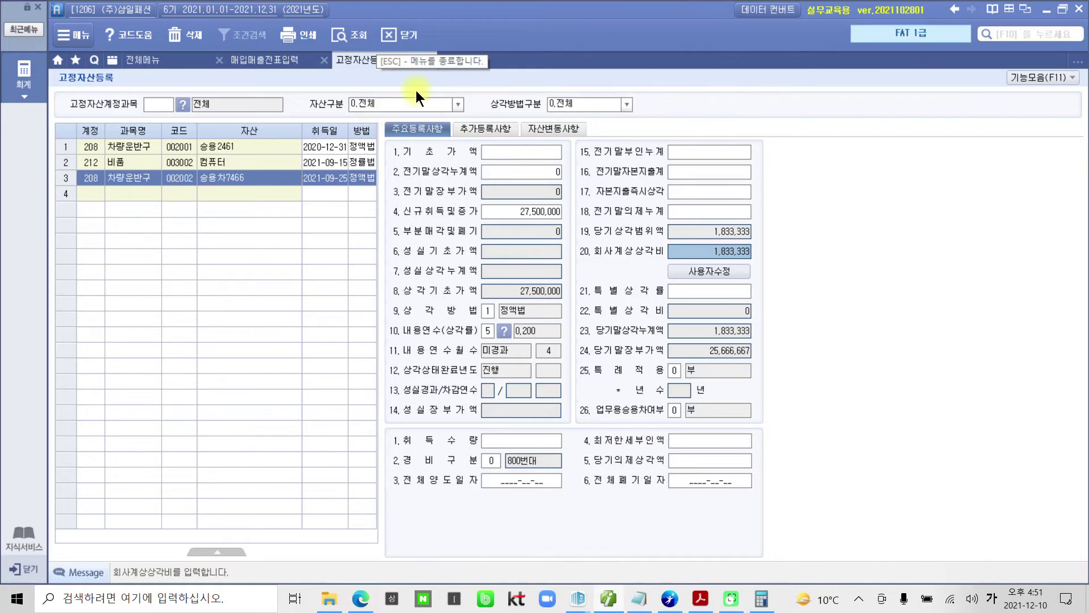
pyautogui.click(432, 60)
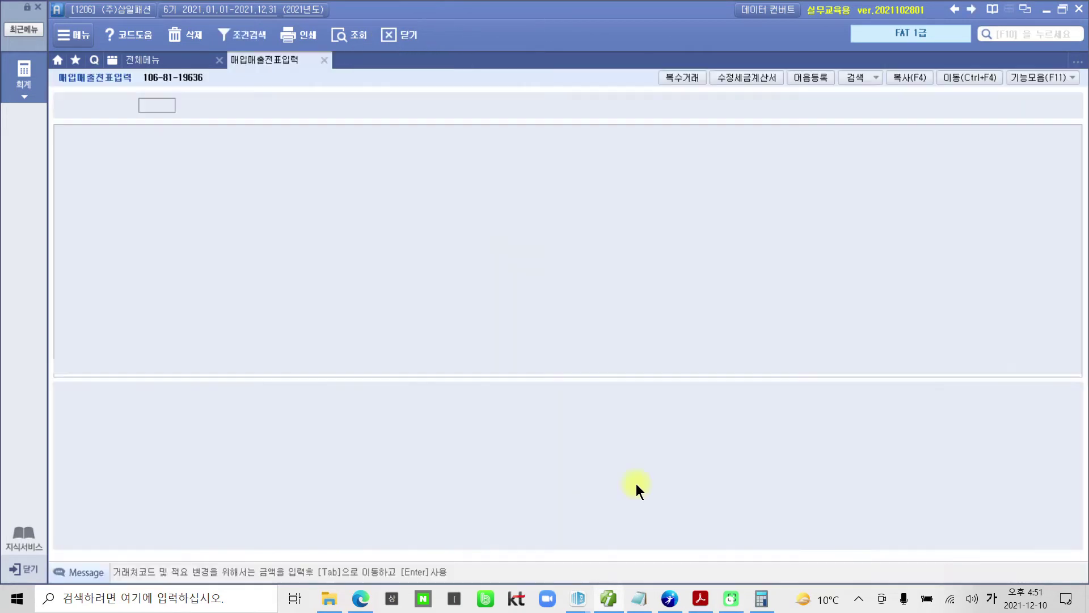
pyautogui.click(609, 602)
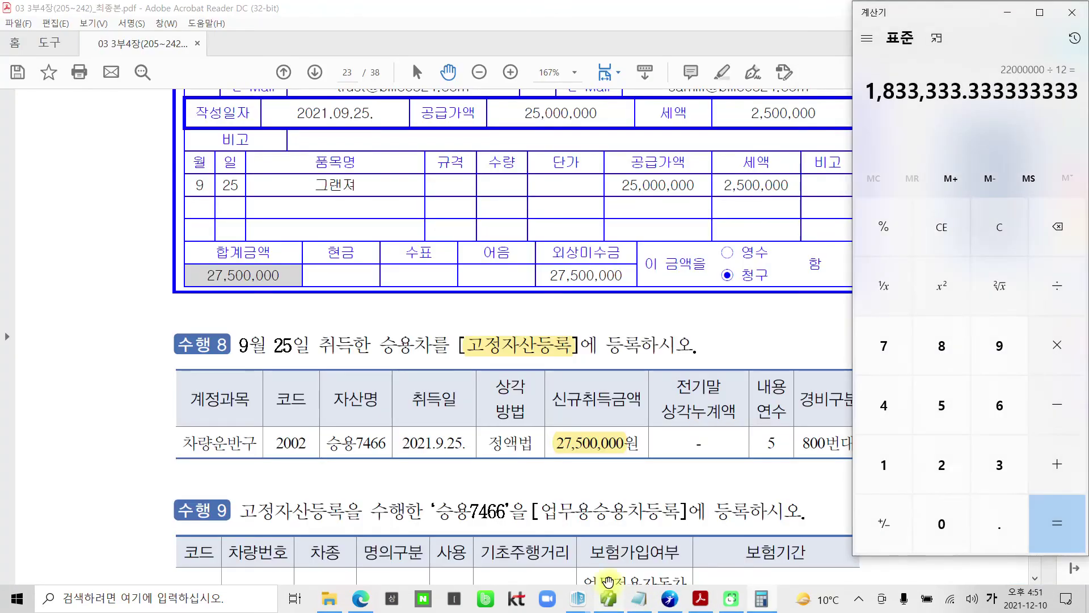
pyautogui.click(1008, 12)
pyautogui.scroll(-2, 396, 374)
pyautogui.scroll(-1, 396, 374)
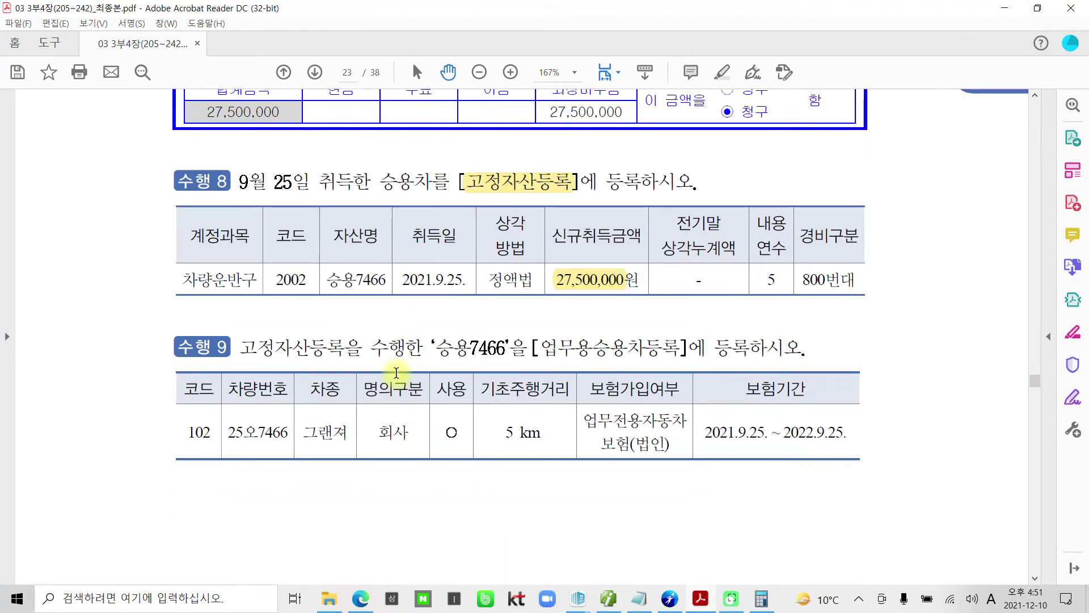
pyautogui.scroll(-1, 301, 357)
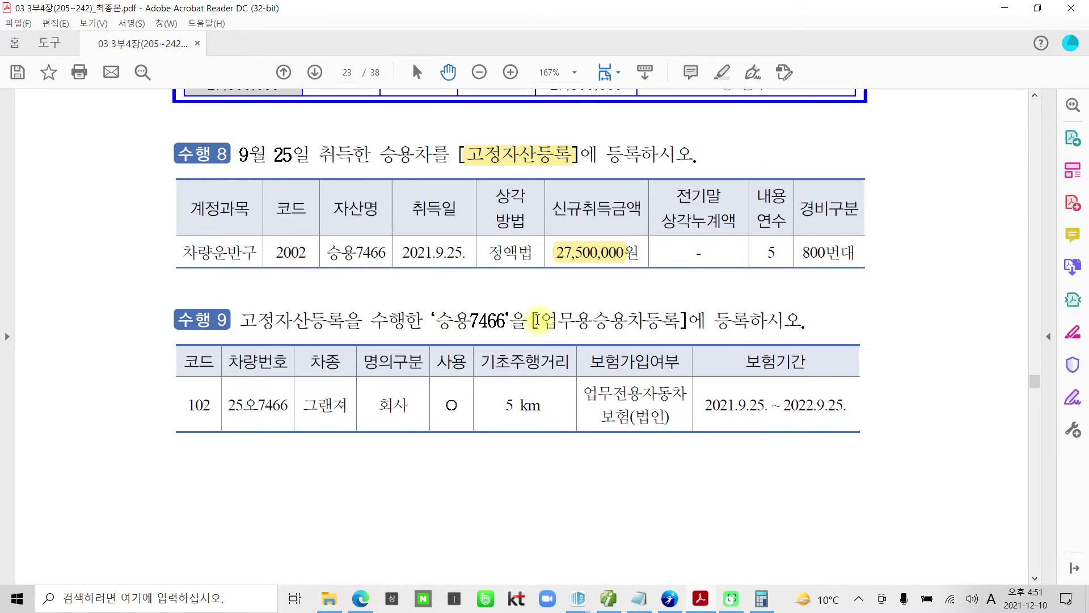
pyautogui.moveTo(539, 321); pyautogui.dragTo(669, 325)
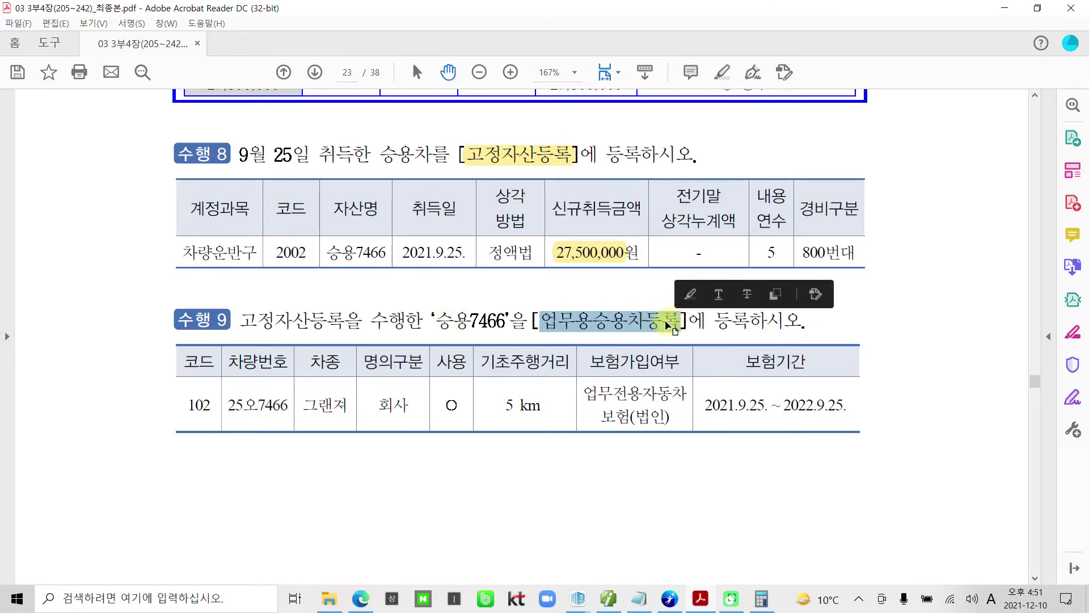
pyautogui.click(691, 294)
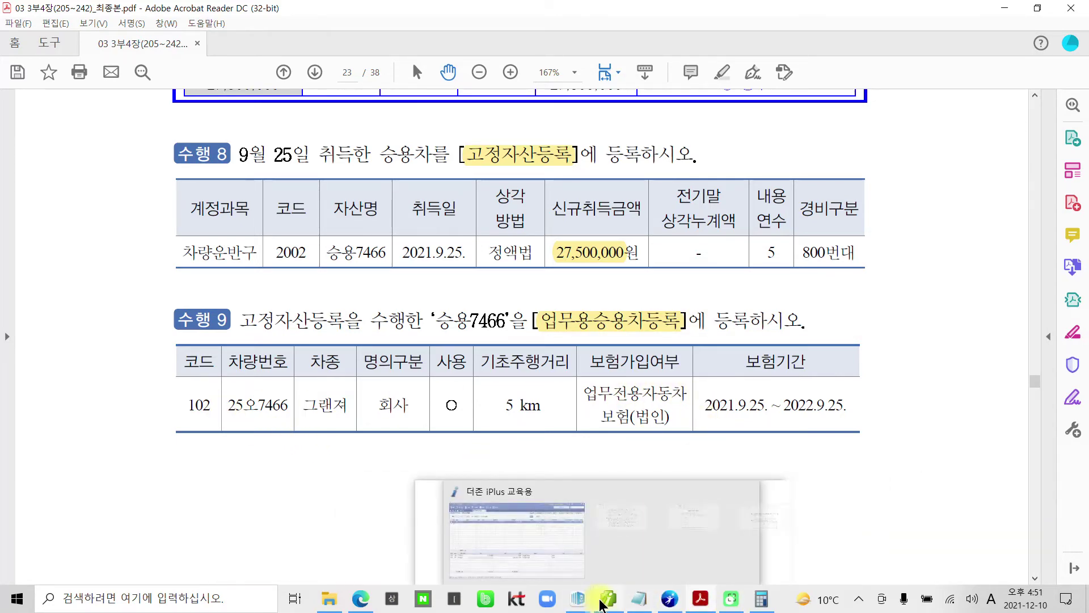
# - Return to 더존 iPlus, open 업무용승용차등록, and add a vehicle row with code 0102
pyautogui.click(609, 599)
pyautogui.click(22, 82)
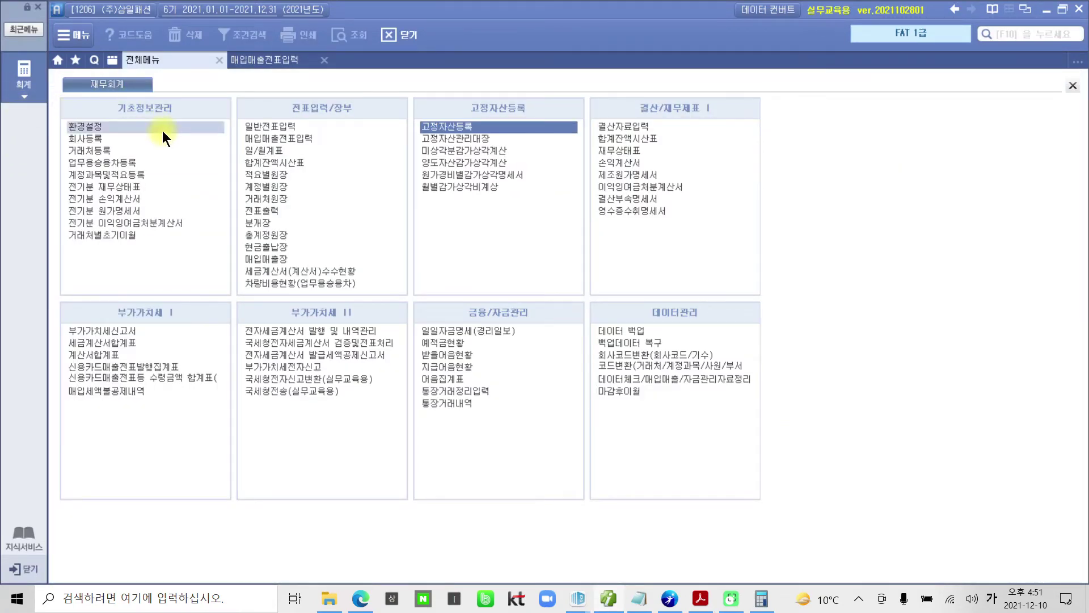
pyautogui.click(110, 162)
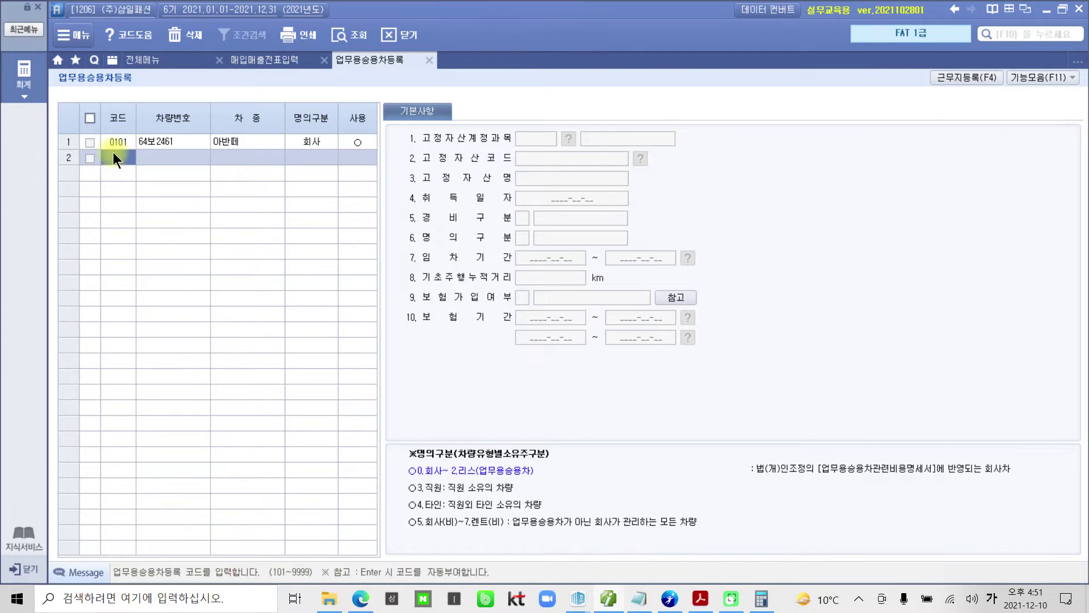
pyautogui.press('Return')
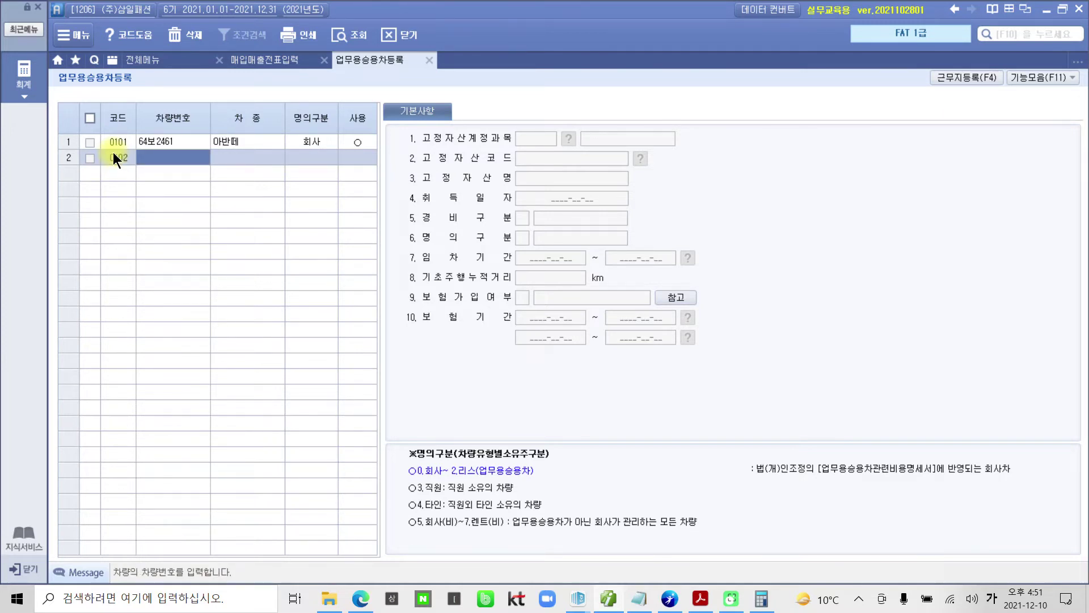
pyautogui.write('25')
pyautogui.press('Hangul')
pyautogui.write('dh')
pyautogui.press('BackSpace')
pyautogui.press('BackSpace')
pyautogui.press('BackSpace')
pyautogui.press('Hangul')
pyautogui.write('ㅇ')
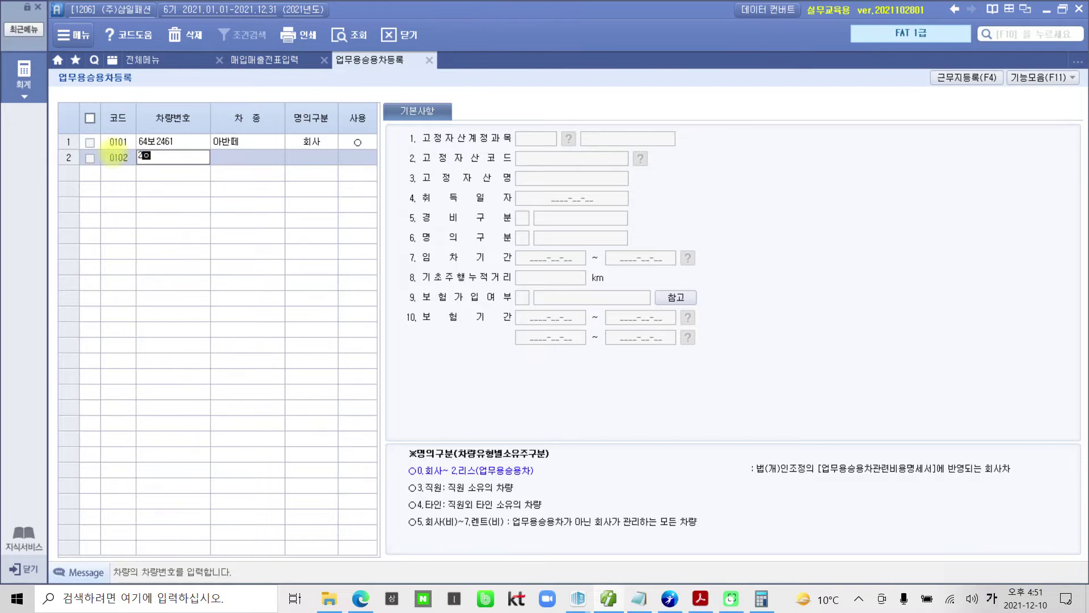
pyautogui.press('BackSpace')
pyautogui.write('5오7466')
pyautogui.press('Return')
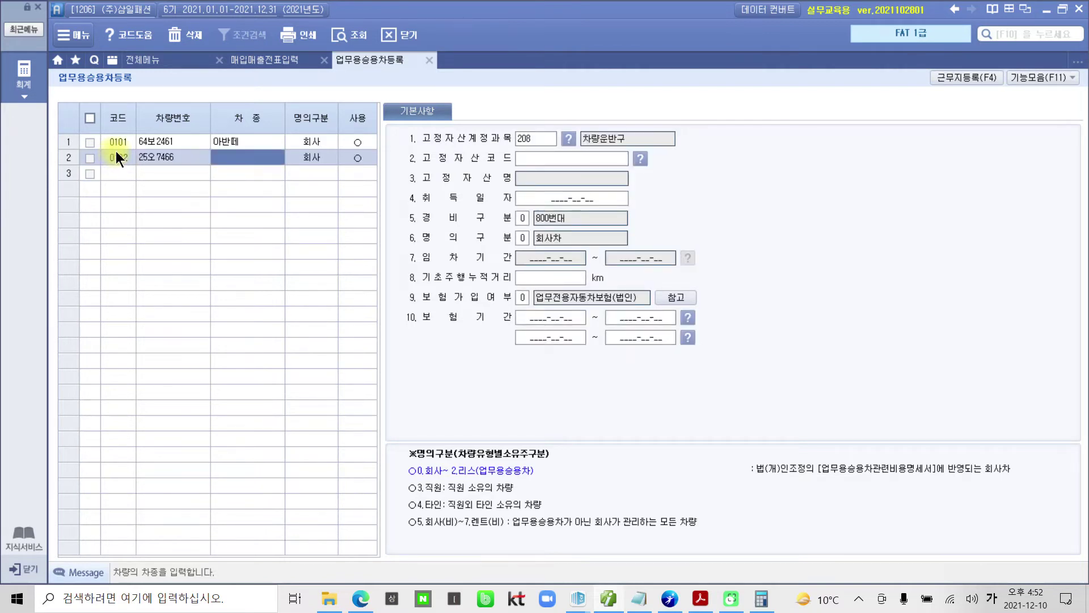
# - Set the 차종 of vehicle 0102 to 그랜져 and go to its 사용 setting
pyautogui.write('그랜저')
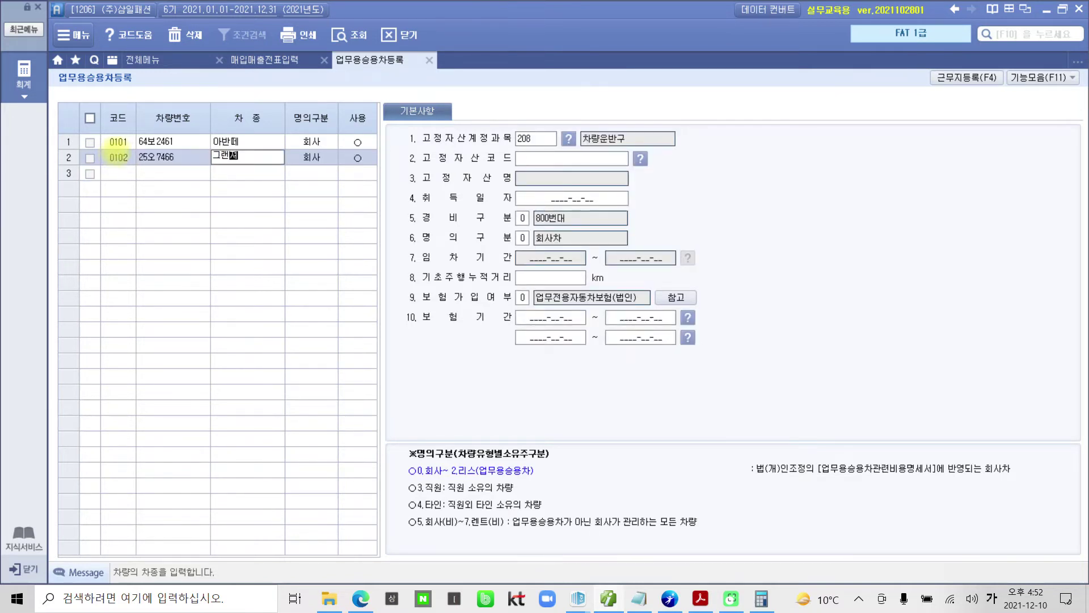
pyautogui.press('Return')
pyautogui.press('Return')
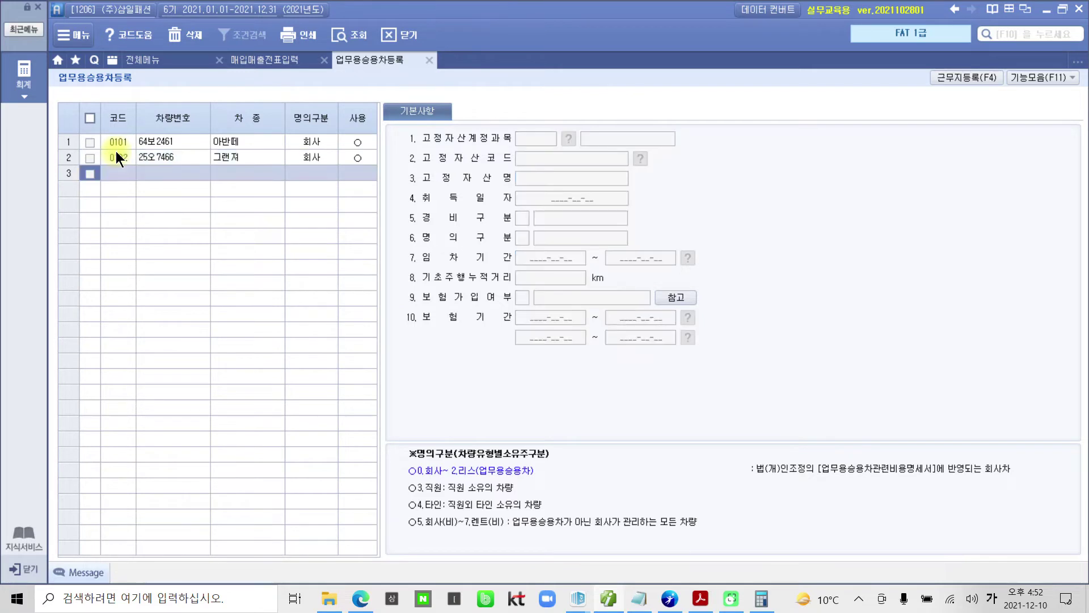
pyautogui.click(359, 158)
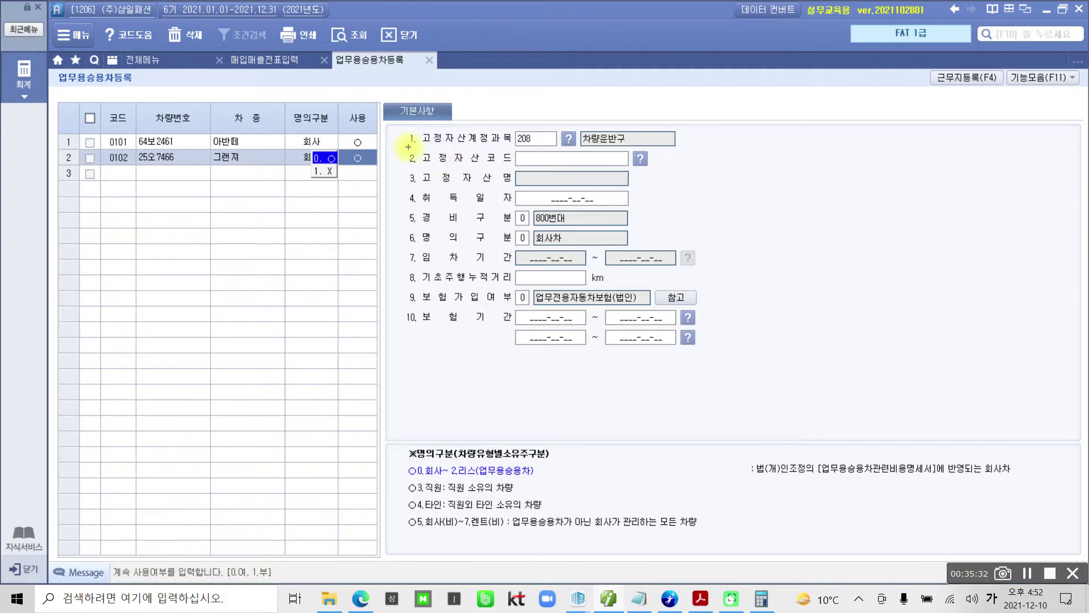
pyautogui.moveTo(402, 146)
pyautogui.mouseDown()
pyautogui.moveTo(460, 171)
pyautogui.moveTo(686, 171)
pyautogui.mouseUp()
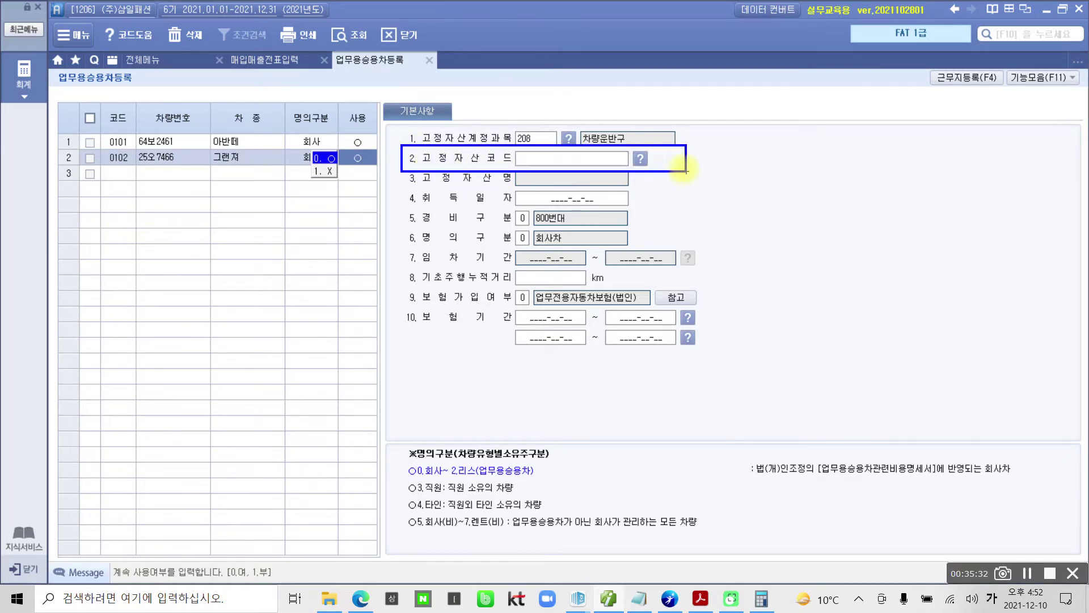
pyautogui.moveTo(626, 153)
pyautogui.mouseDown()
pyautogui.moveTo(631, 170)
pyautogui.moveTo(652, 161)
pyautogui.moveTo(640, 151)
pyautogui.moveTo(644, 159)
pyautogui.mouseUp()
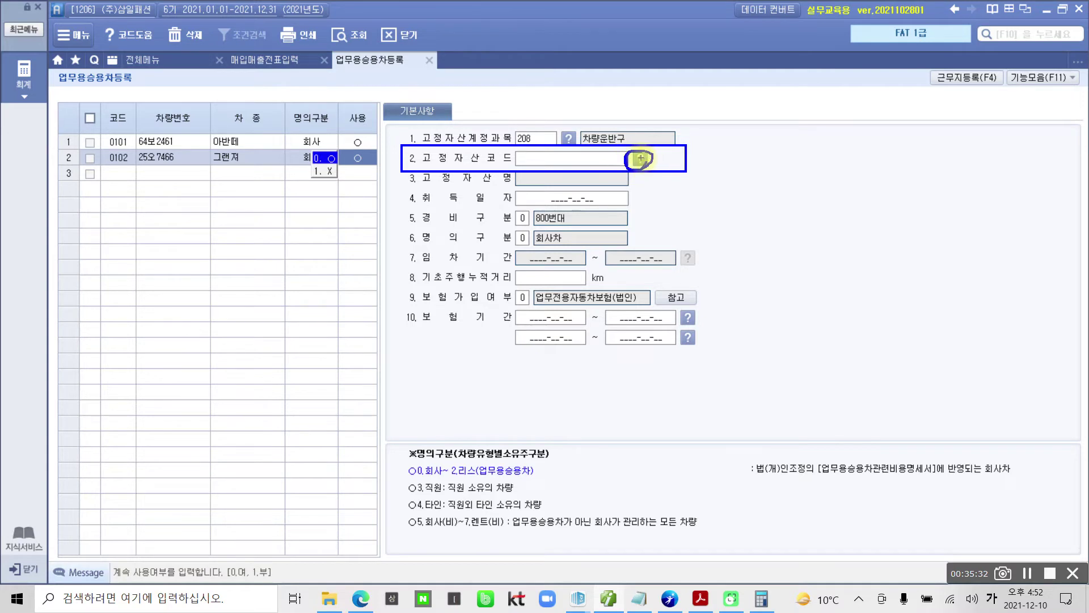
pyautogui.press('Escape')
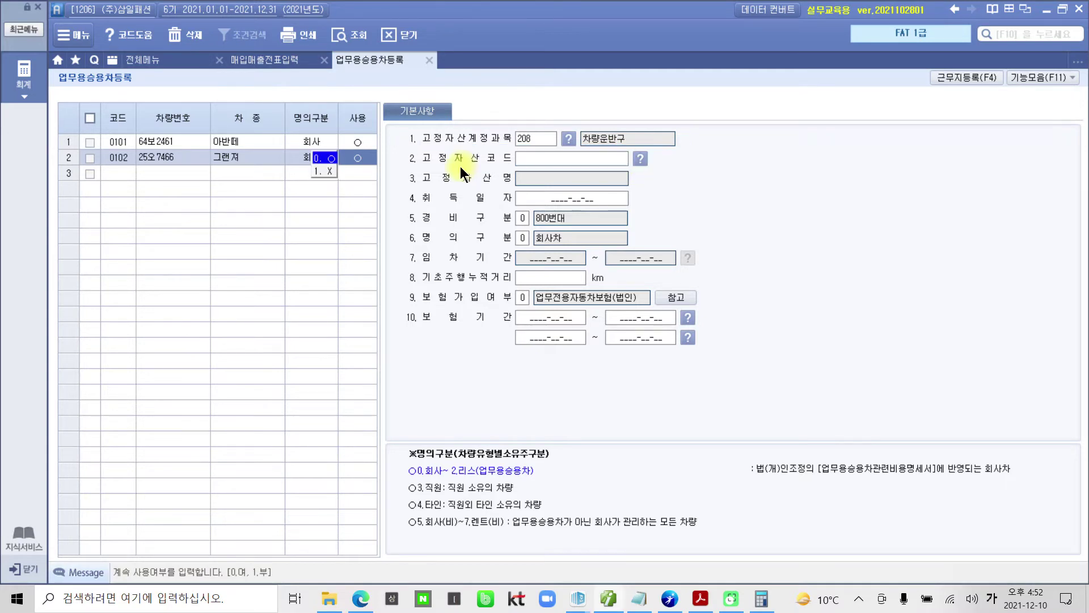
# - Assign fixed asset 002002 승용차7466 as the vehicle's 고정자산코드
pyautogui.click(636, 156)
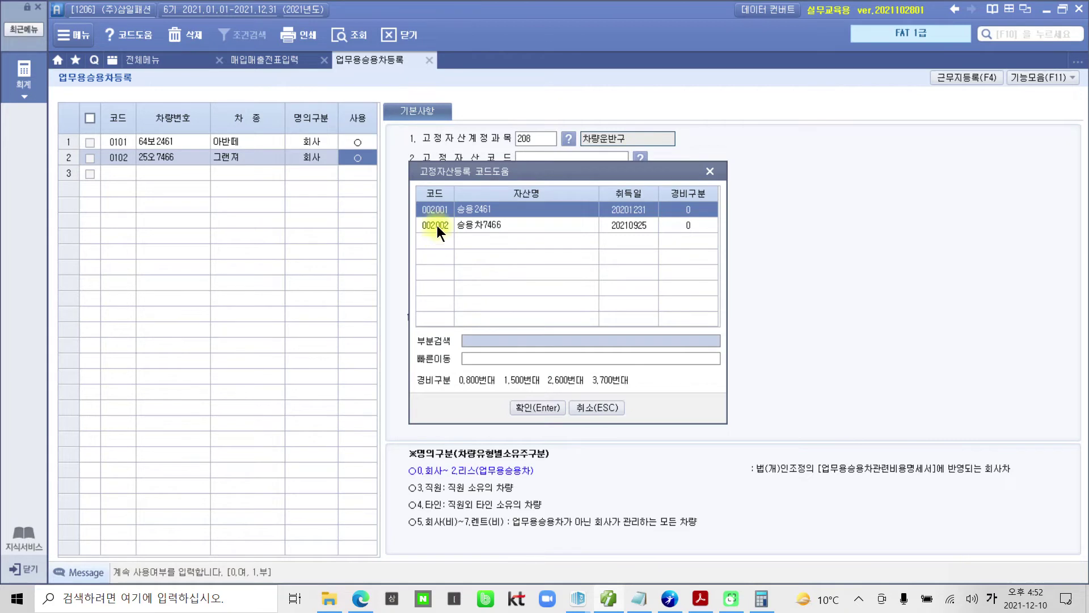
pyautogui.click(438, 225)
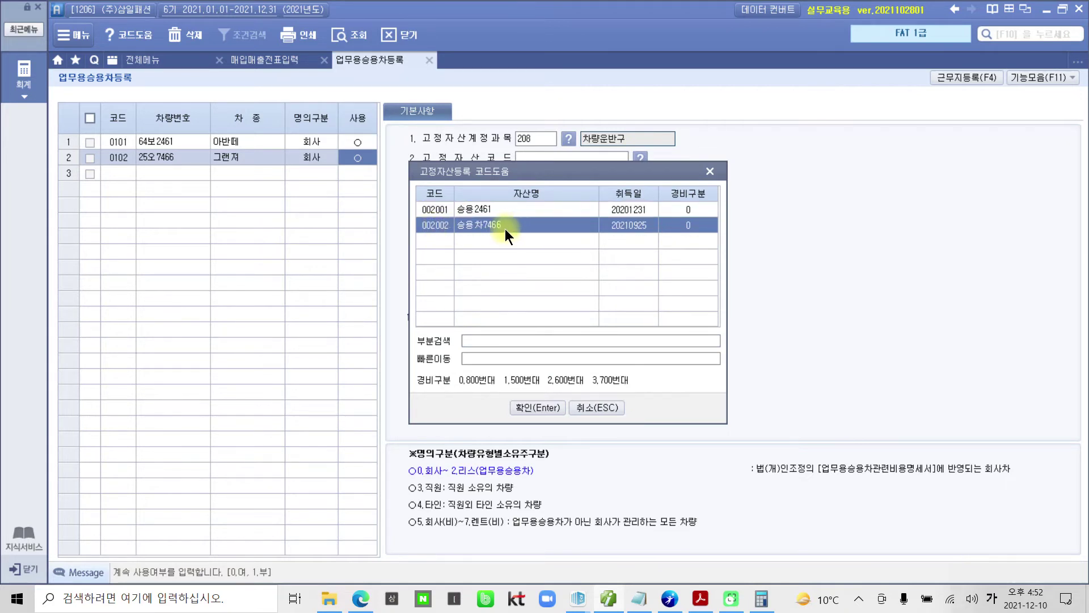
pyautogui.click(536, 407)
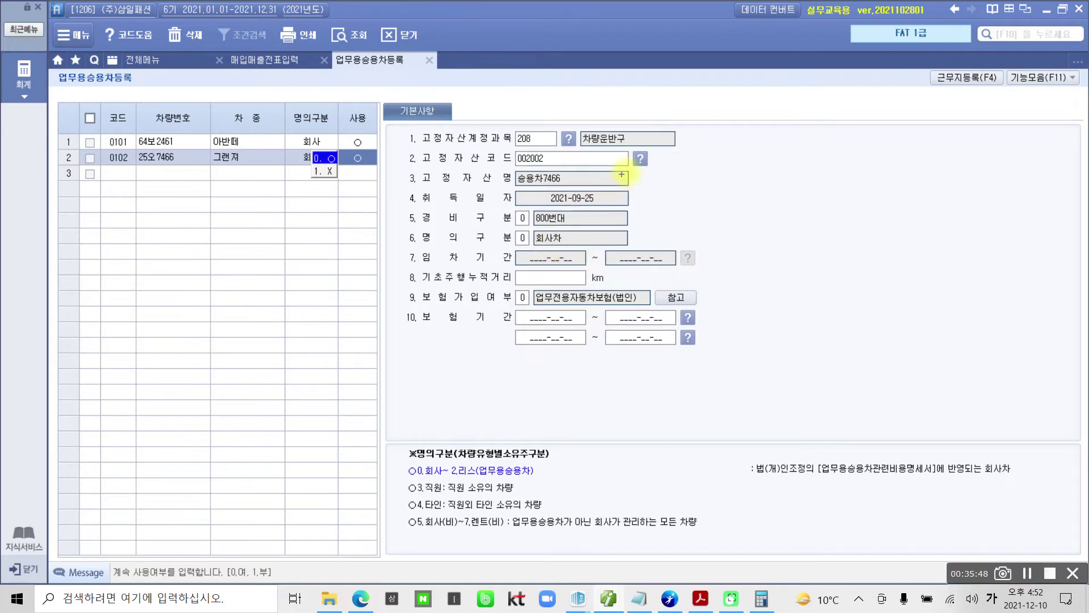
pyautogui.moveTo(627, 155)
pyautogui.mouseDown()
pyautogui.moveTo(646, 209)
pyautogui.moveTo(626, 244)
pyautogui.mouseUp()
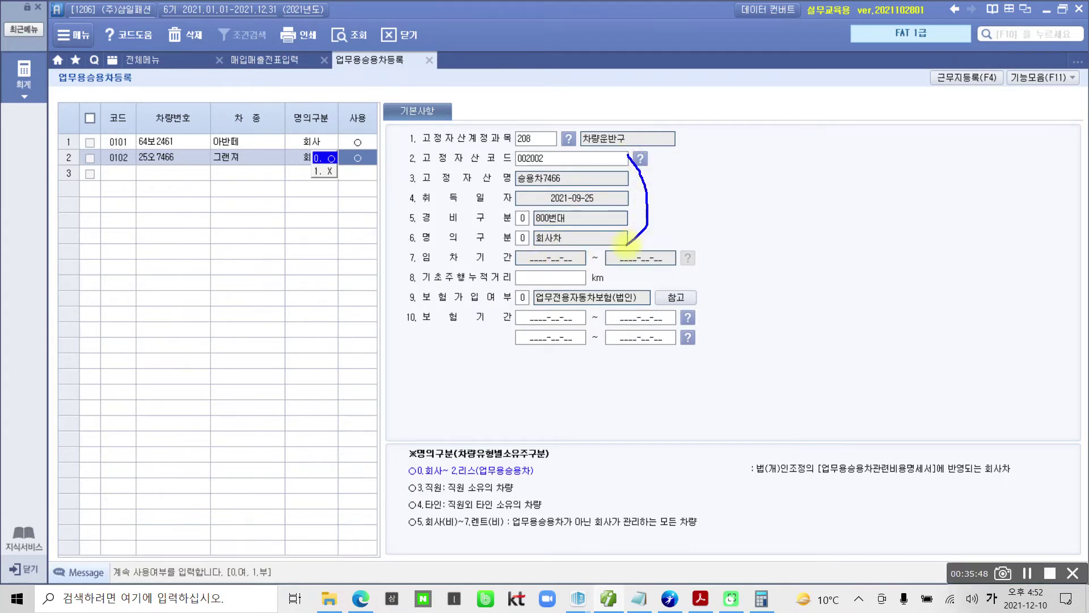
pyautogui.moveTo(555, 271)
pyautogui.mouseDown()
pyautogui.moveTo(397, 268)
pyautogui.moveTo(462, 362)
pyautogui.moveTo(728, 281)
pyautogui.moveTo(514, 262)
pyautogui.moveTo(503, 304)
pyautogui.mouseUp()
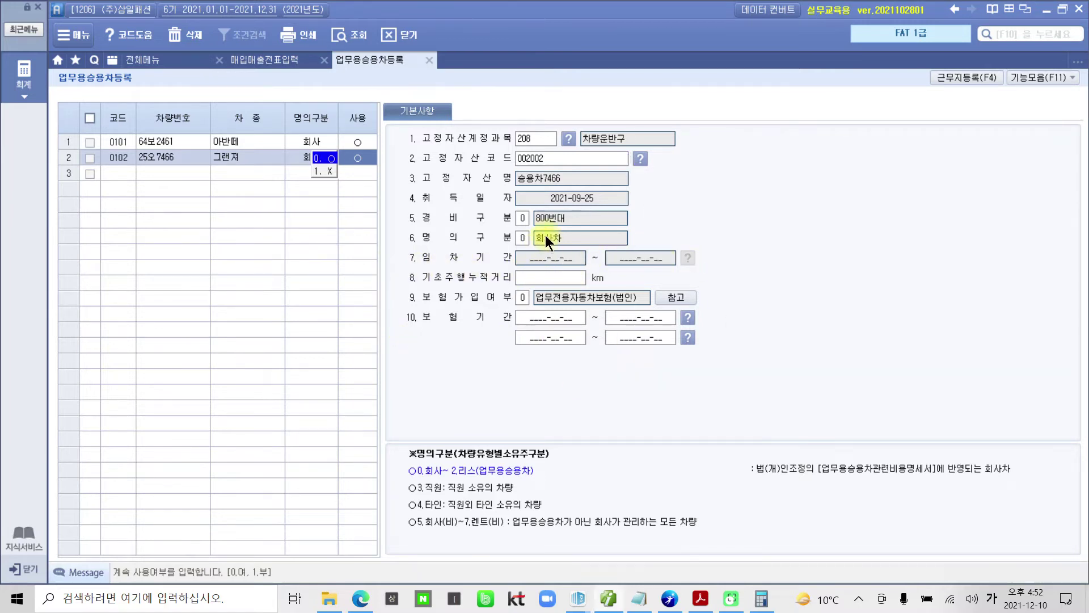
# - Set the 기초주행누적거리 of vehicle 0102 to 5 km and the 보험가입여부 to 업무전용자동차보험(법인)
pyautogui.click(551, 278)
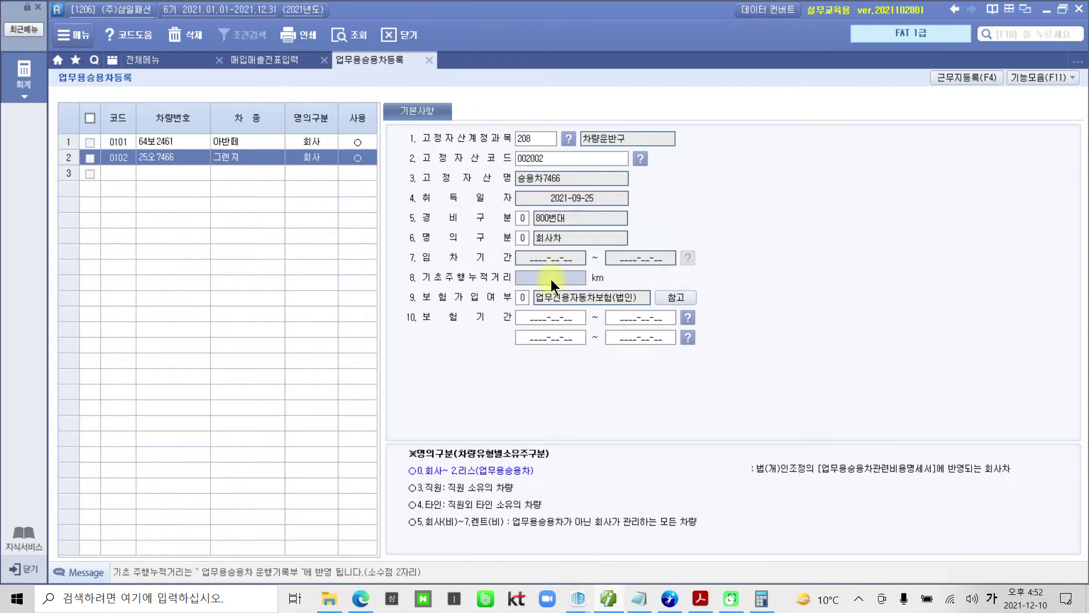
pyautogui.write('5')
pyautogui.press('Return')
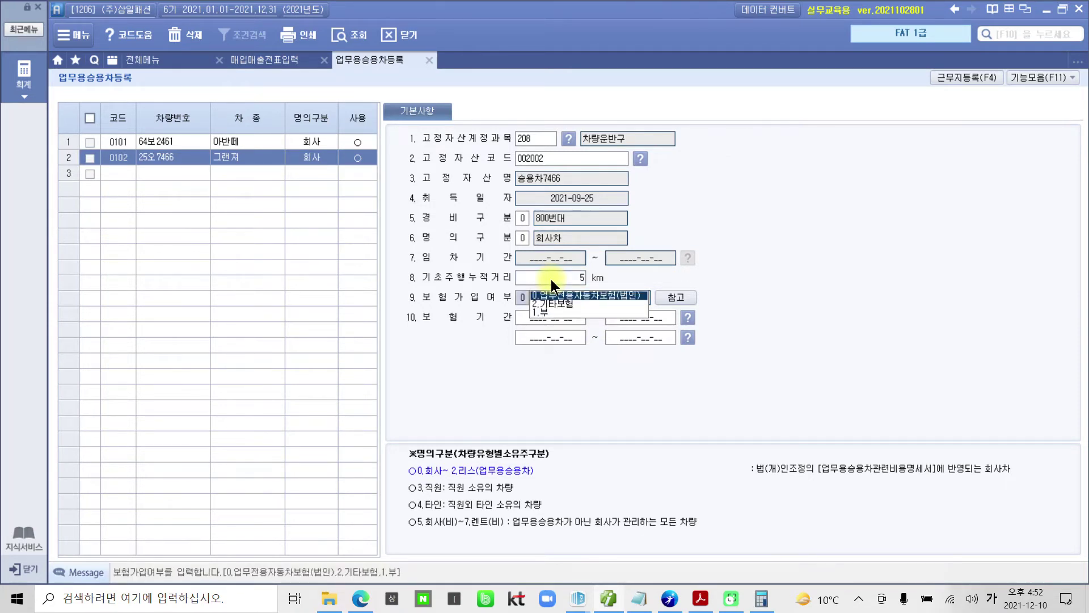
pyautogui.press('Return')
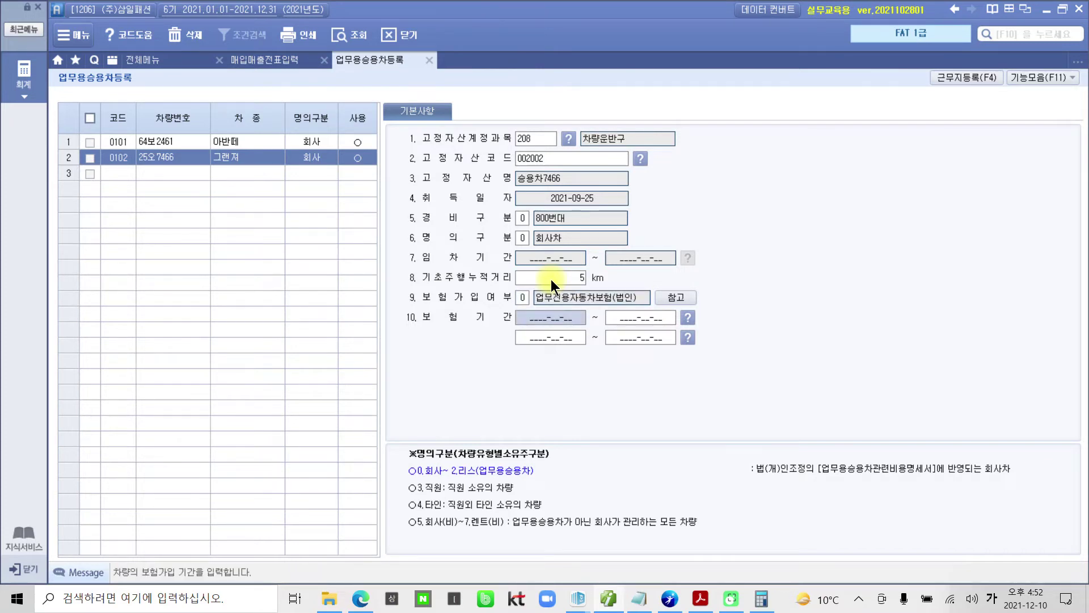
# - Enter 2021-09-25 to 2022-09-25 as the vehicle's 보험기간 and close 업무용승용차등록
pyautogui.write('2021-09-25')
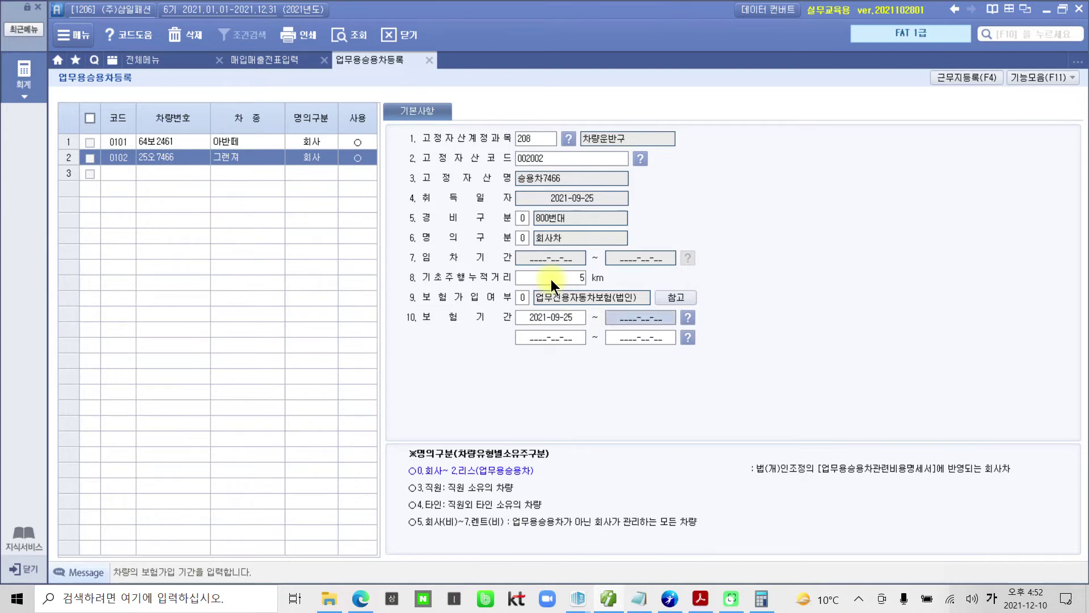
pyautogui.write(' ~ 2022-')
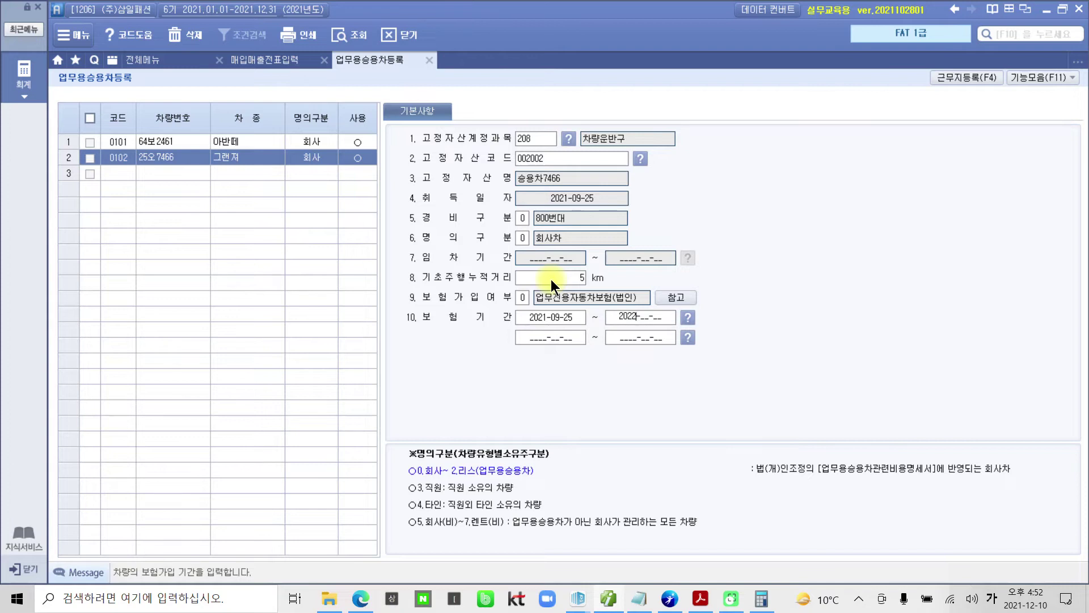
pyautogui.write('09-25')
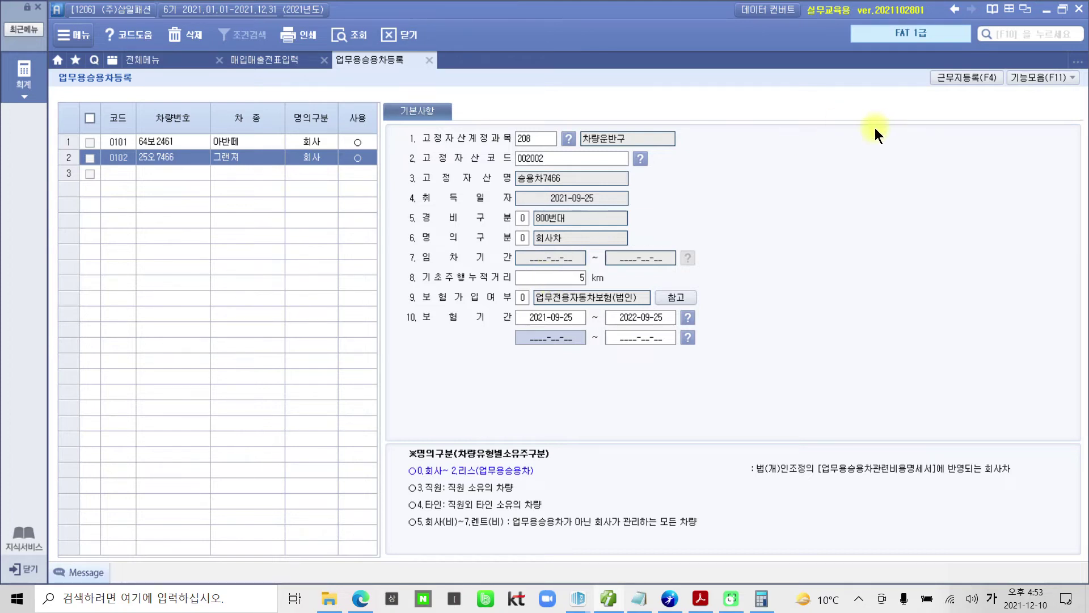
pyautogui.click(429, 60)
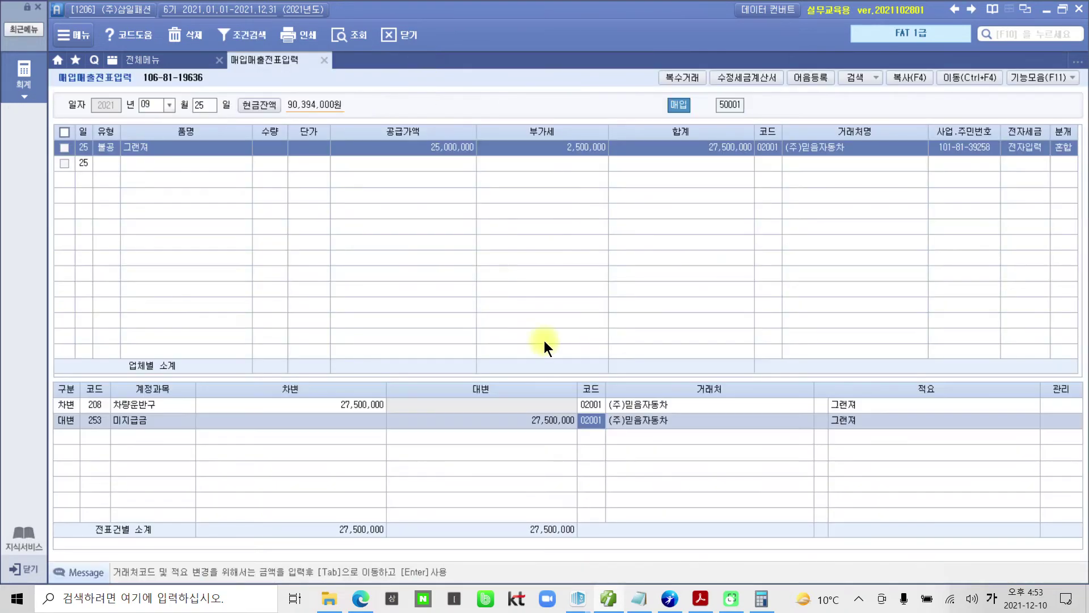
# - Switch to the textbook PDF in Adobe Acrobat Reader and read the 카드매출전표 of 수행 10
pyautogui.click(672, 604)
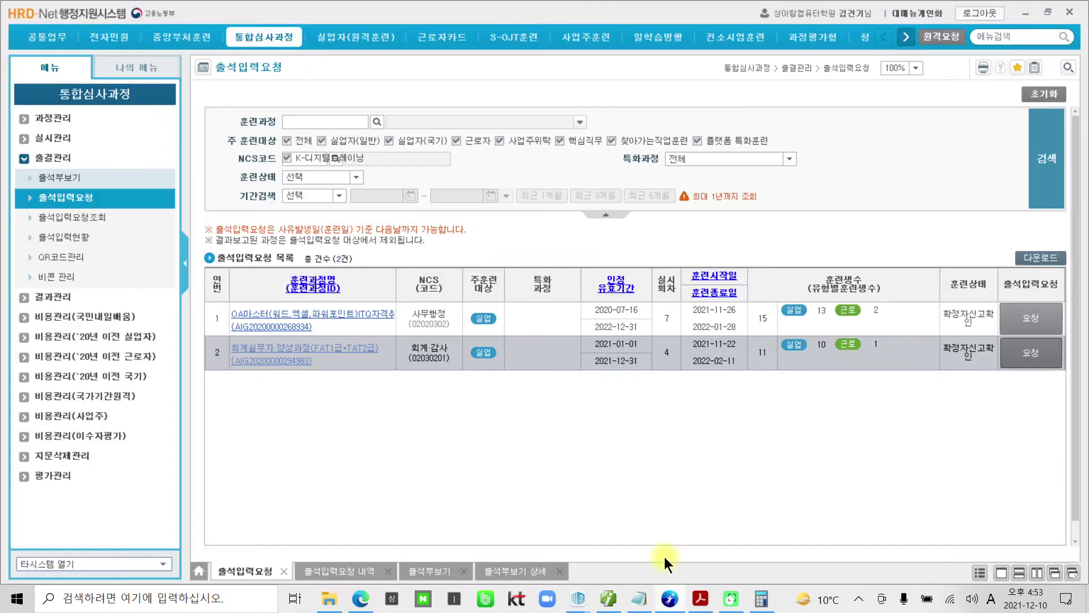
pyautogui.click(636, 598)
pyautogui.click(609, 598)
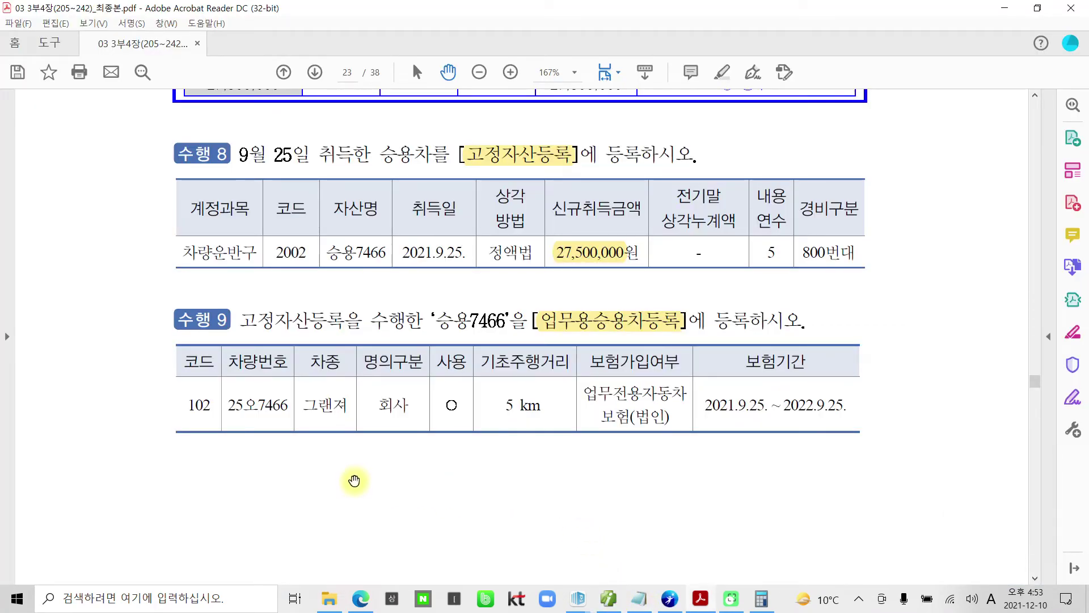
pyautogui.scroll(-5, 354, 481)
pyautogui.scroll(-5, 354, 481)
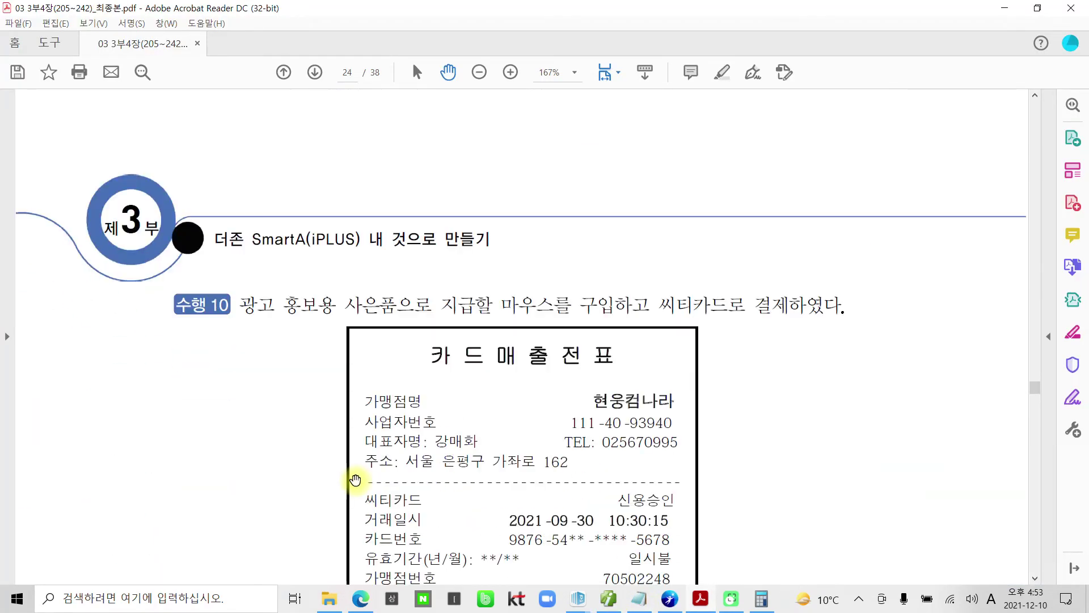
pyautogui.scroll(-3, 355, 480)
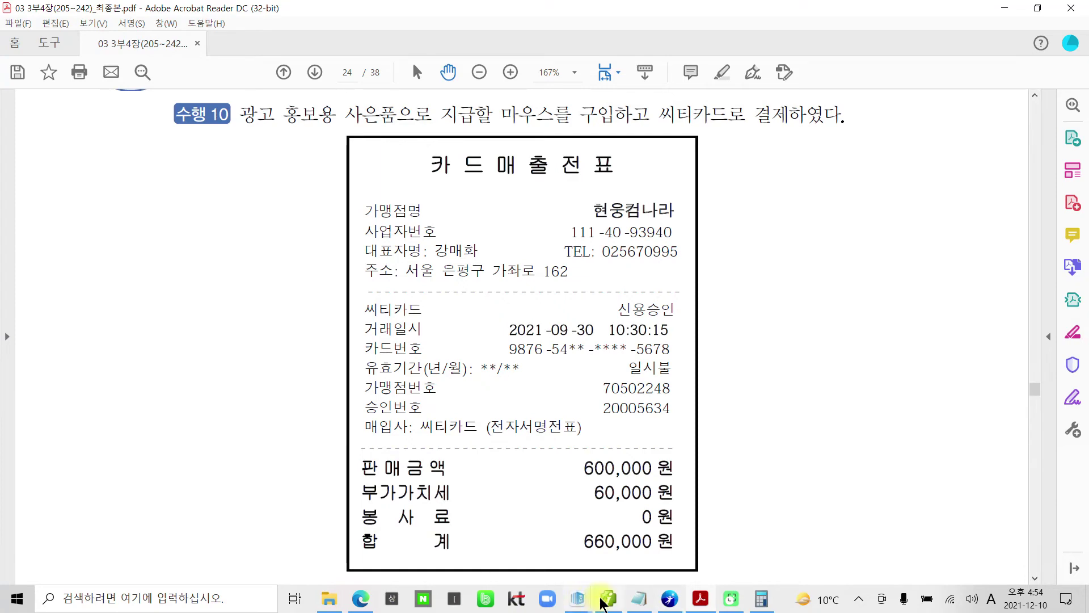
# - Return to 더존 iPlus and open 부가가치세신고서
pyautogui.click(579, 604)
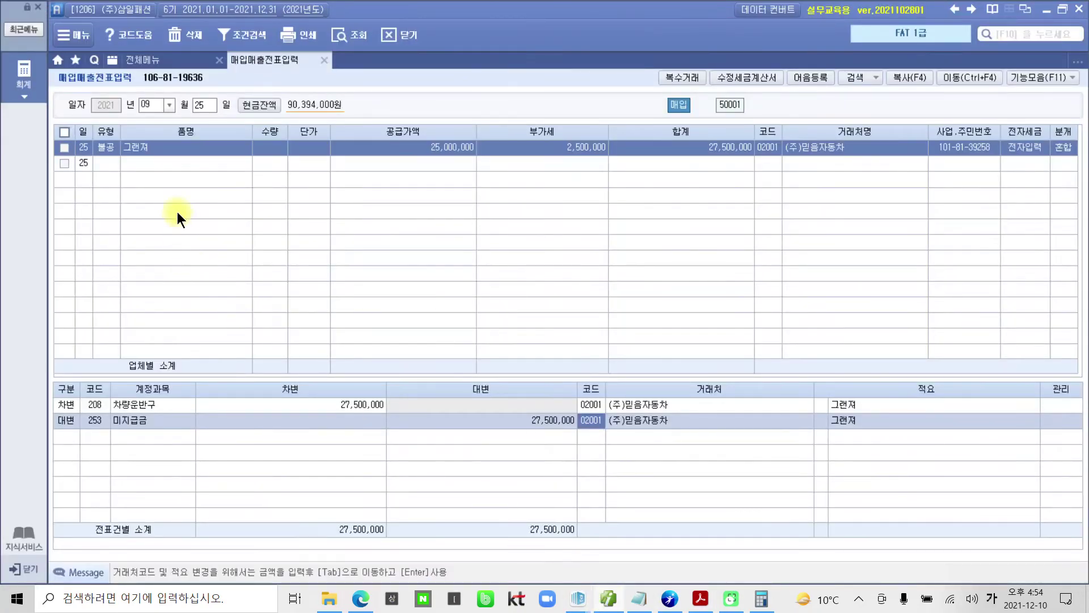
pyautogui.click(44, 89)
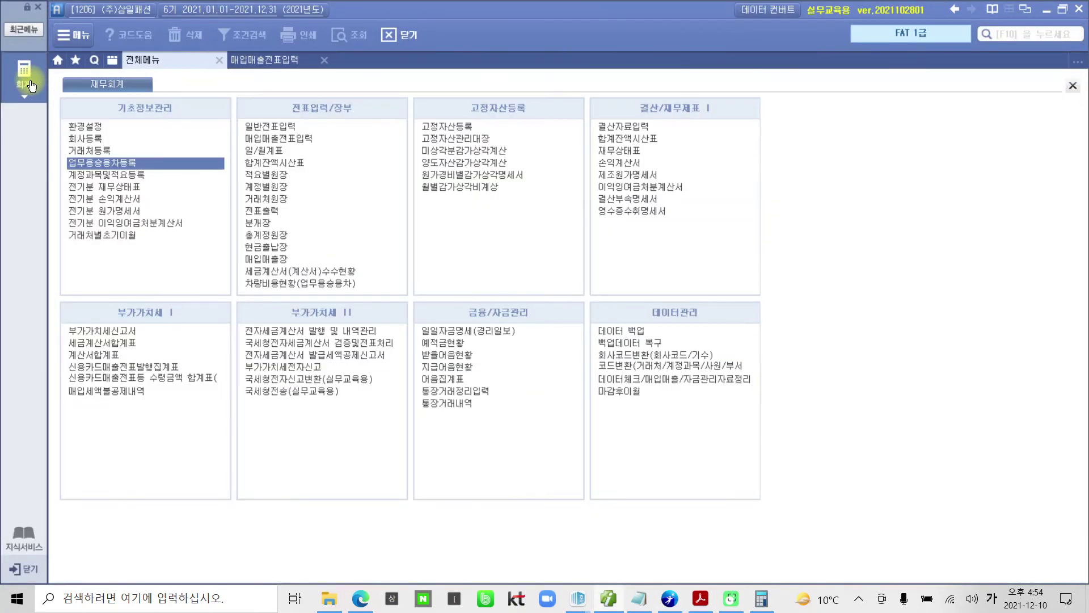
pyautogui.click(90, 328)
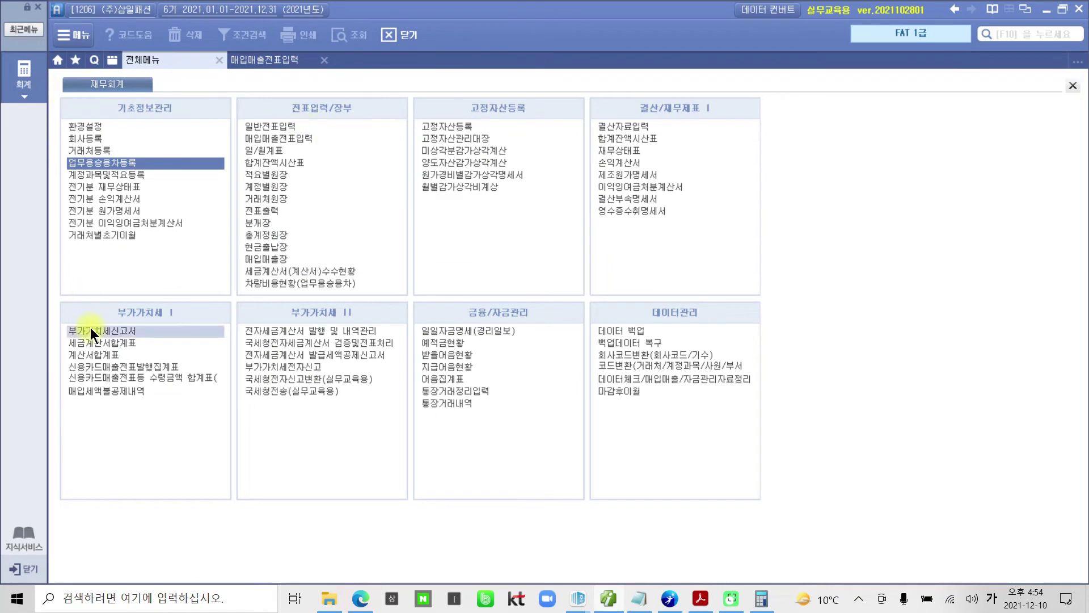
# - Load the 부가가치세신고서 for 07-01 to 09-30 as 정기신고, without retrieving the previously saved content
pyautogui.write('07')
pyautogui.press('Return')
pyautogui.press('Return')
pyautogui.write('09')
pyautogui.press('Return')
pyautogui.write('30')
pyautogui.press('Return')
pyautogui.press('Return')
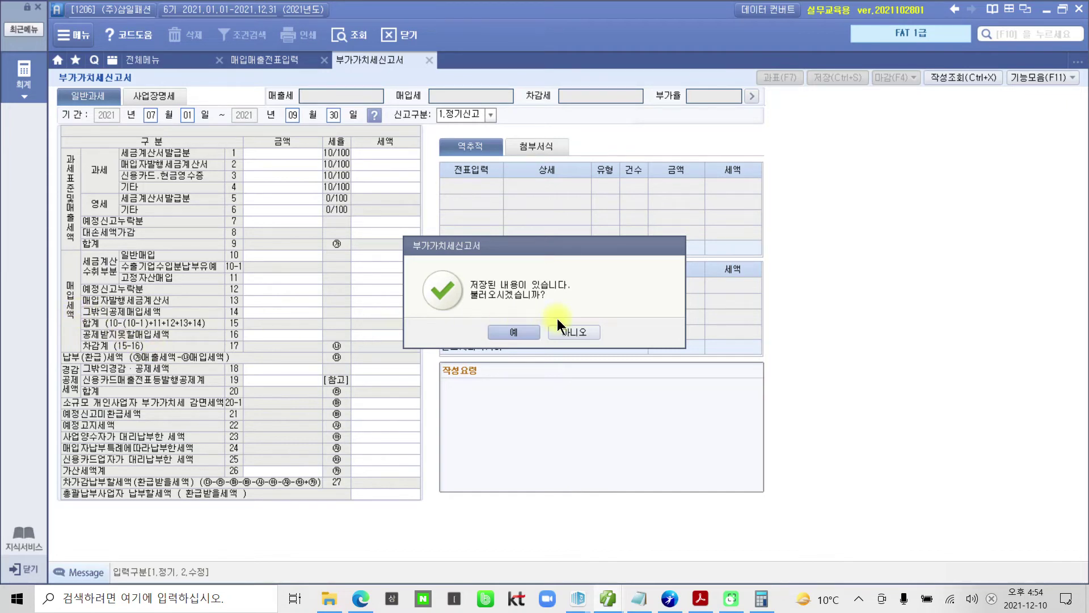
pyautogui.click(571, 332)
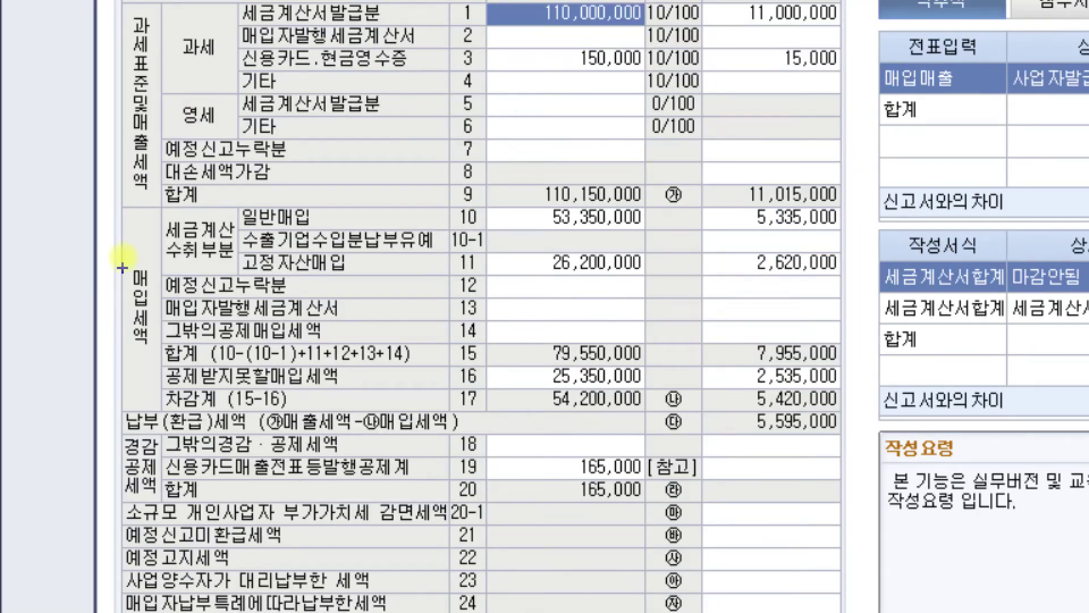
# - Examine the 매입세액 section, marking the 세금계산서 수취부분 amounts for 일반매입 (row 10) and 고정자산매입 (row 11)
pyautogui.moveTo(122, 203)
pyautogui.mouseDown()
pyautogui.moveTo(291, 306)
pyautogui.moveTo(643, 411)
pyautogui.moveTo(716, 423)
pyautogui.moveTo(854, 416)
pyautogui.mouseUp()
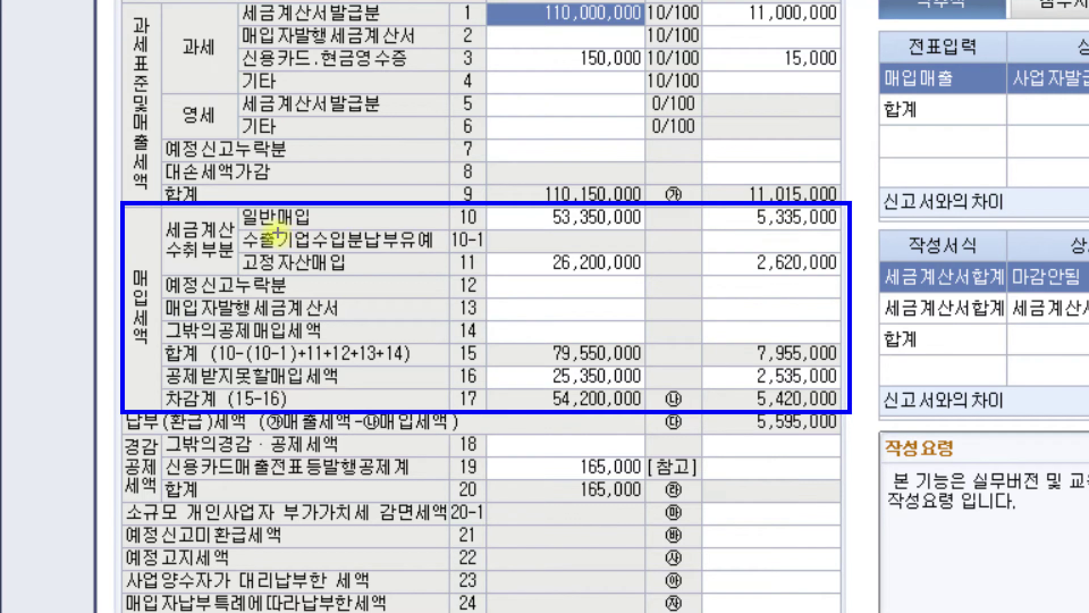
pyautogui.moveTo(252, 231); pyautogui.dragTo(573, 228)
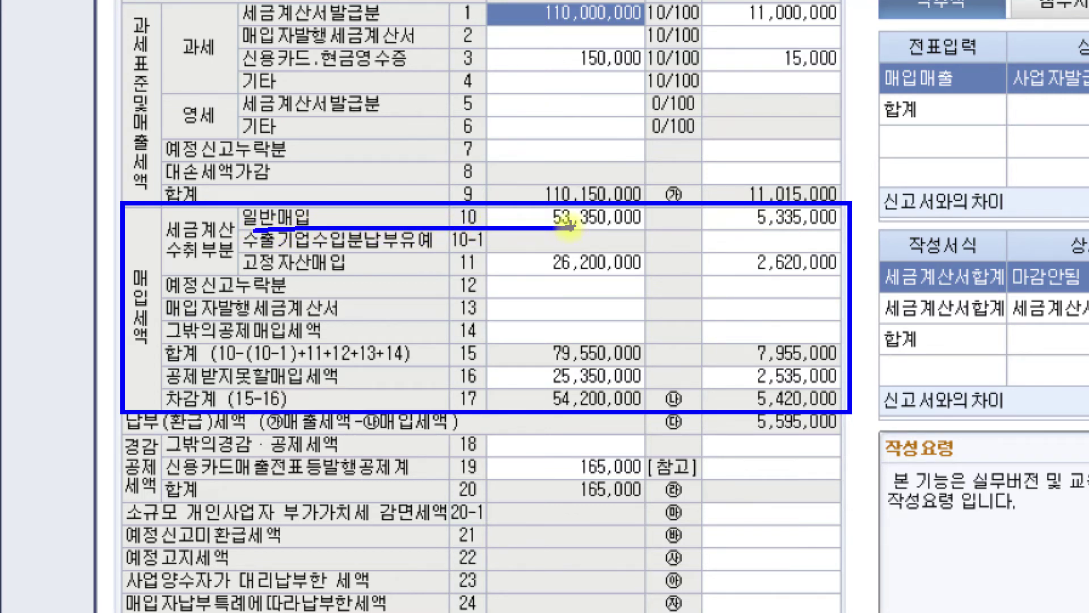
pyautogui.moveTo(248, 274); pyautogui.dragTo(594, 275)
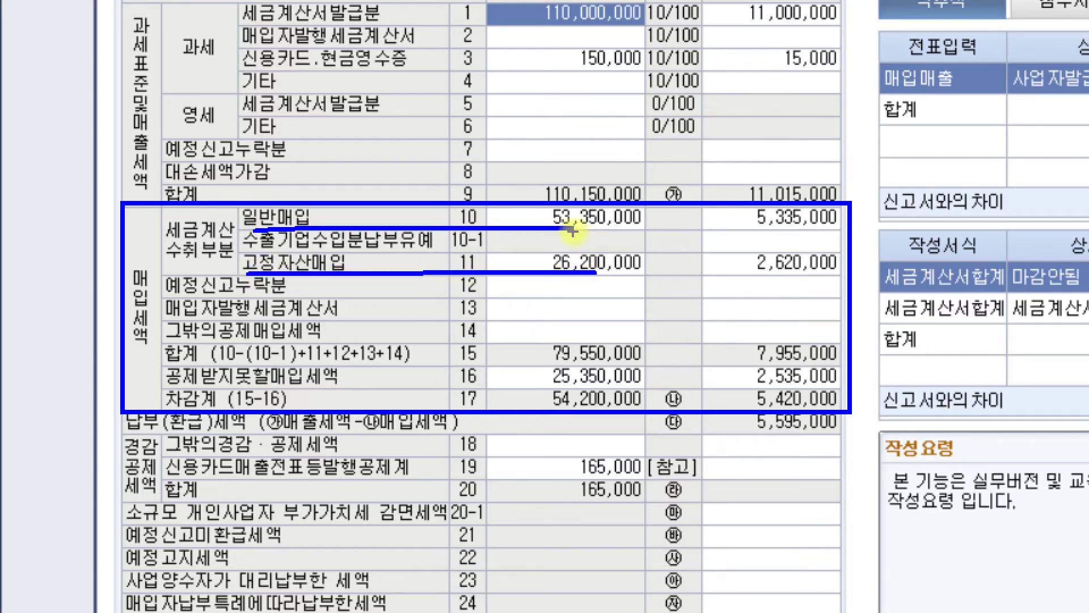
pyautogui.moveTo(573, 231); pyautogui.dragTo(648, 232)
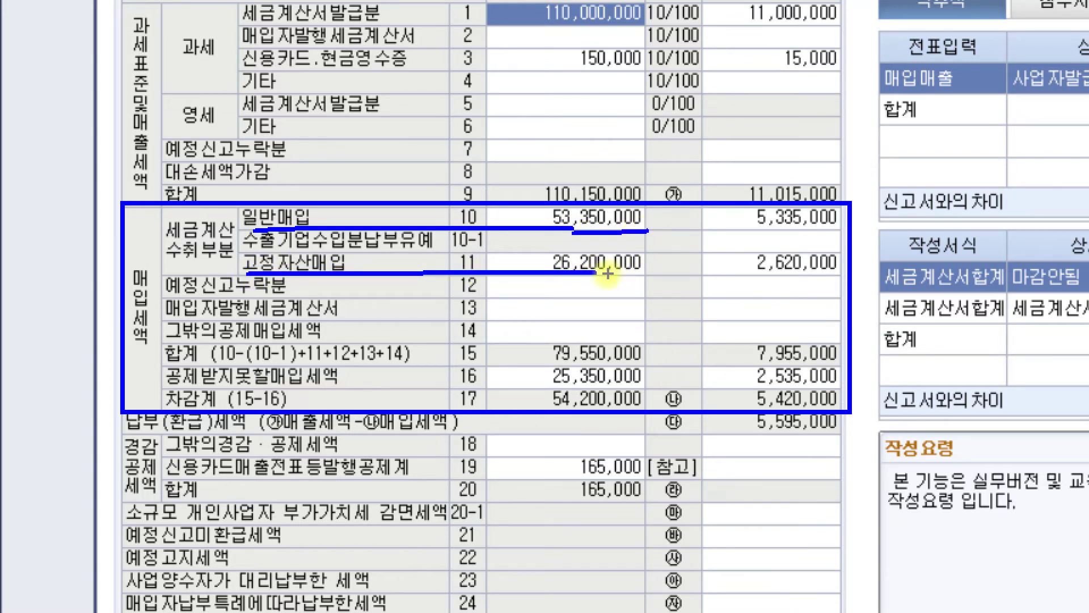
pyautogui.moveTo(595, 275); pyautogui.dragTo(654, 275)
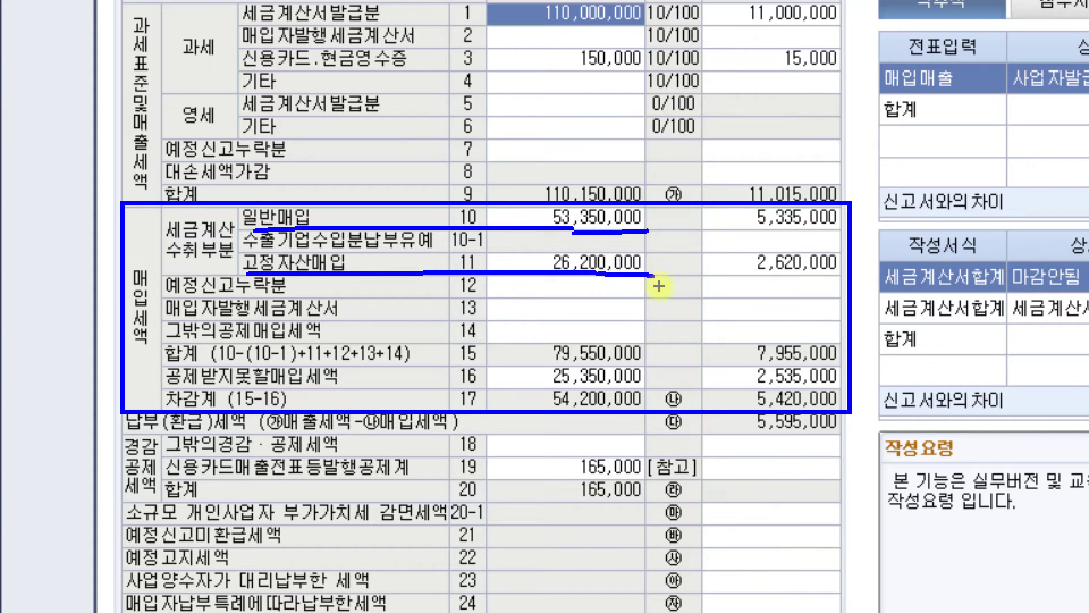
pyautogui.moveTo(207, 263)
pyautogui.mouseDown()
pyautogui.moveTo(237, 241)
pyautogui.moveTo(229, 262)
pyautogui.mouseUp()
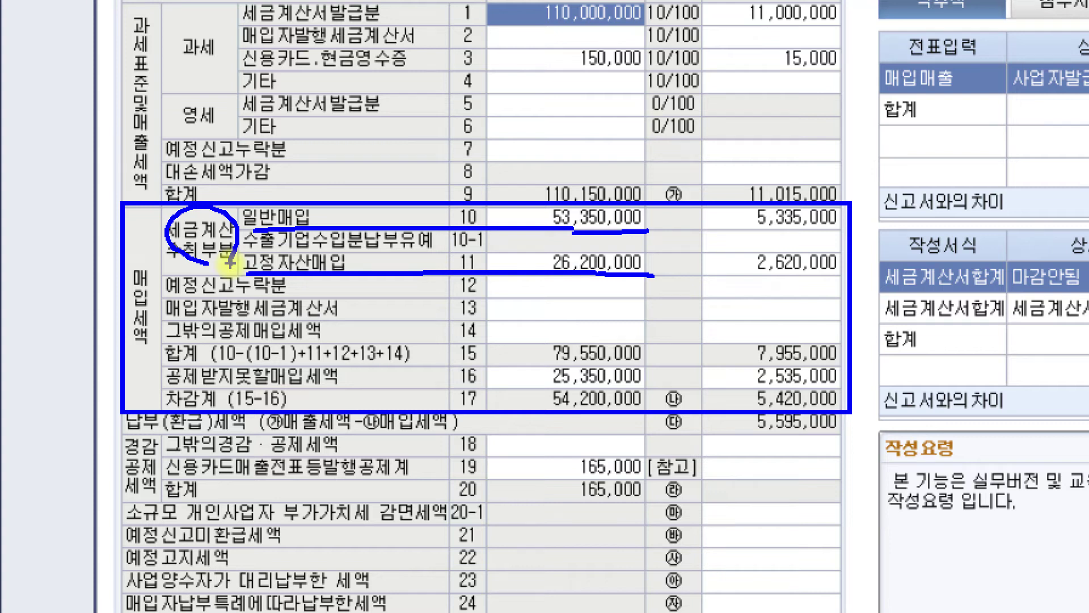
# - Examine 공제받지못할매입세액 (row 16) together with 합계 (row 15) and 차감계 (row 17), marking these rows
pyautogui.moveTo(474, 363)
pyautogui.mouseDown()
pyautogui.moveTo(479, 390)
pyautogui.moveTo(485, 379)
pyautogui.mouseUp()
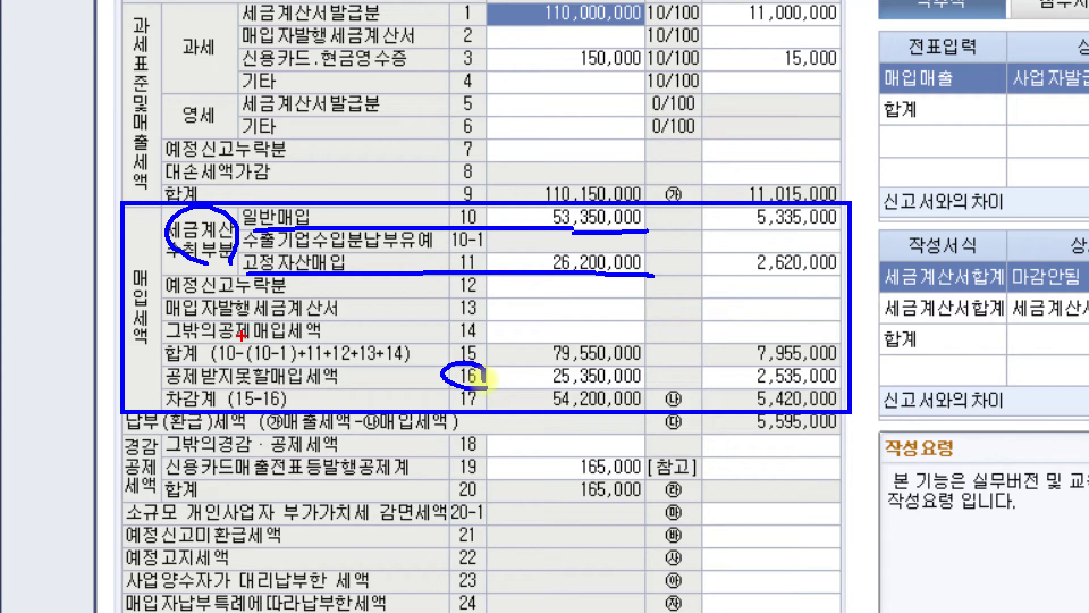
pyautogui.moveTo(546, 390); pyautogui.dragTo(649, 391)
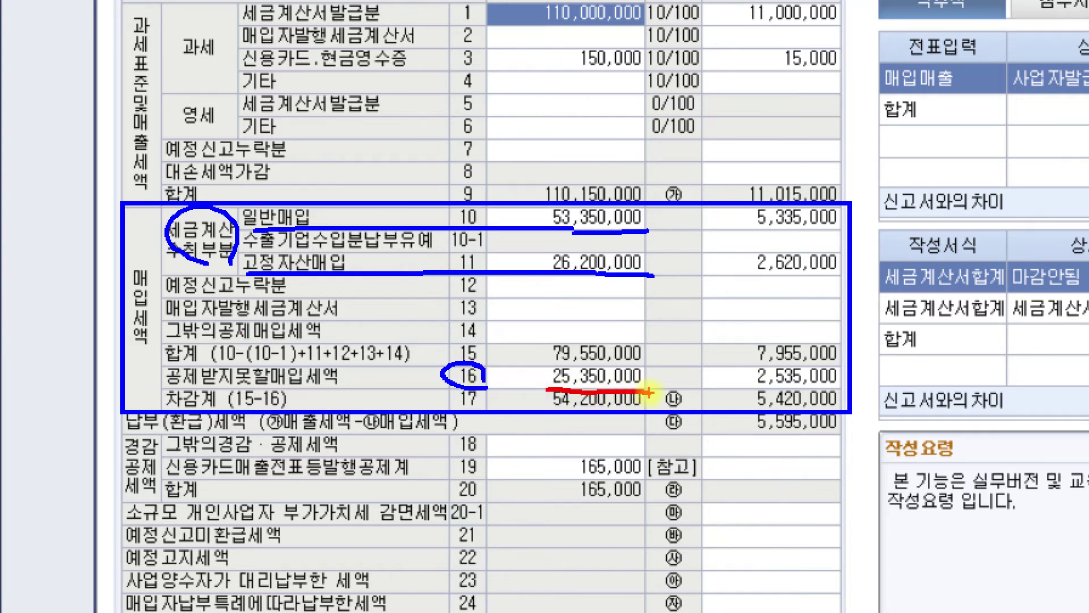
pyautogui.moveTo(741, 387); pyautogui.dragTo(836, 388)
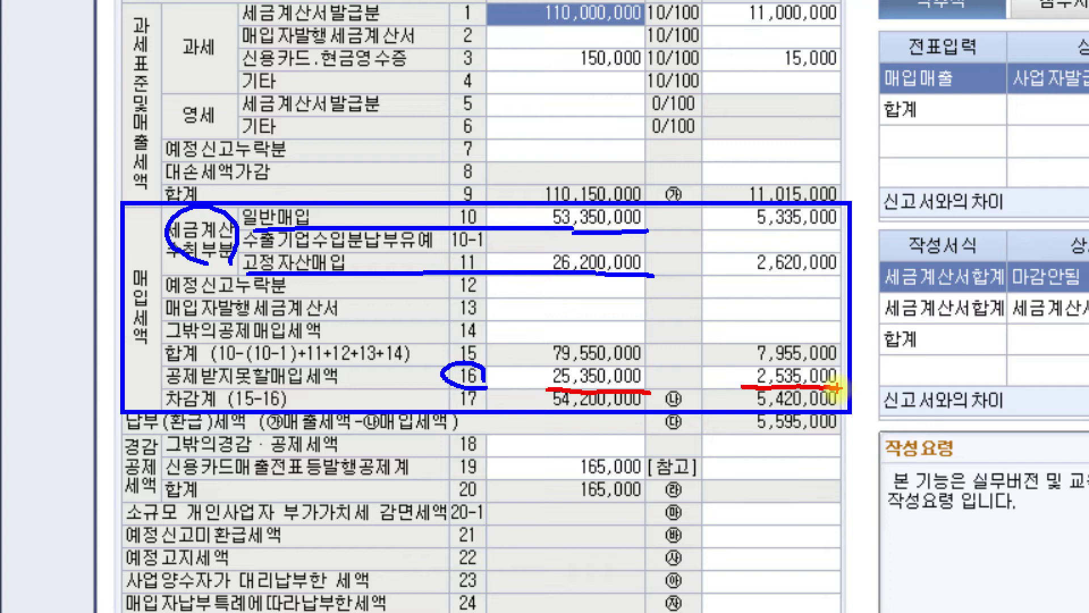
pyautogui.moveTo(559, 392)
pyautogui.mouseDown()
pyautogui.moveTo(528, 377)
pyautogui.moveTo(647, 363)
pyautogui.moveTo(640, 398)
pyautogui.mouseUp()
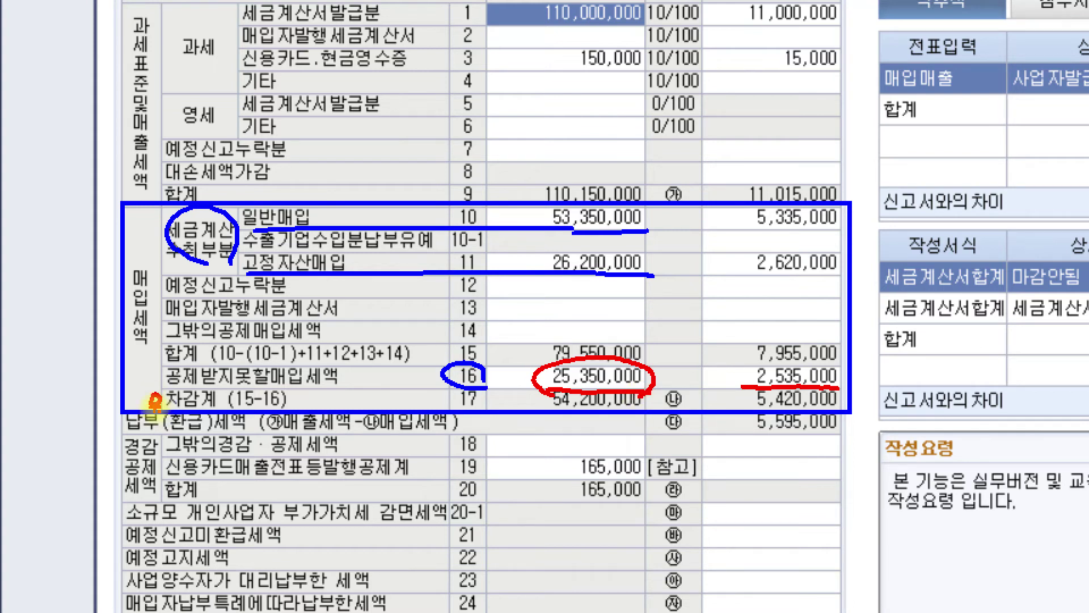
pyautogui.moveTo(191, 368)
pyautogui.mouseDown()
pyautogui.moveTo(165, 359)
pyautogui.moveTo(202, 355)
pyautogui.moveTo(170, 388)
pyautogui.moveTo(198, 379)
pyautogui.mouseUp()
pyautogui.moveTo(434, 329)
pyautogui.mouseDown()
pyautogui.moveTo(448, 340)
pyautogui.moveTo(456, 332)
pyautogui.moveTo(439, 376)
pyautogui.mouseUp()
pyautogui.moveTo(162, 386); pyautogui.dragTo(152, 404)
pyautogui.moveTo(305, 384)
pyautogui.mouseDown()
pyautogui.moveTo(317, 400)
pyautogui.moveTo(306, 417)
pyautogui.mouseUp()
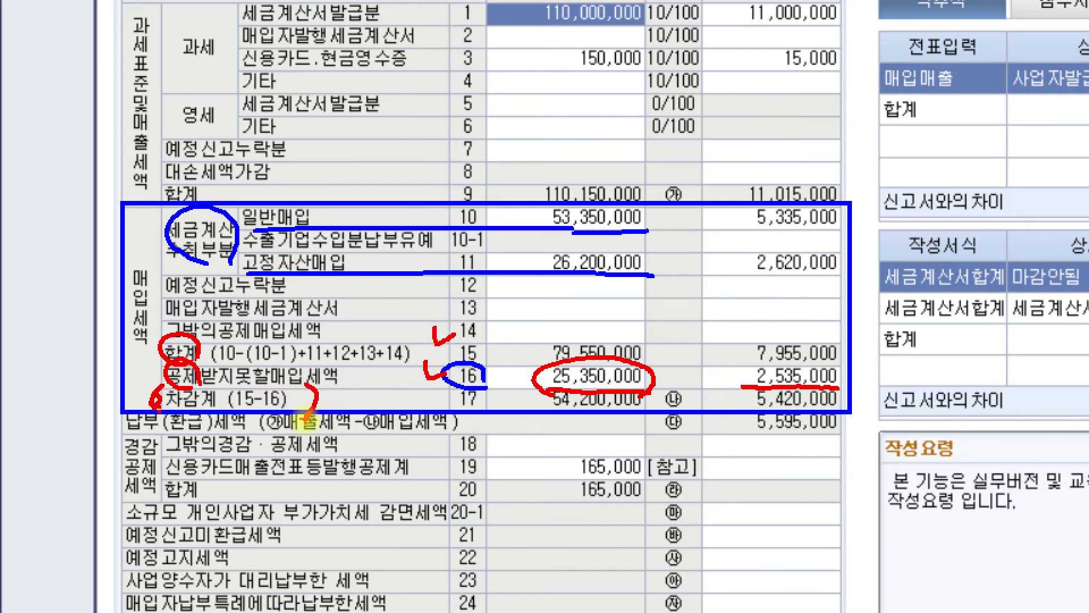
pyautogui.moveTo(156, 404)
pyautogui.mouseDown()
pyautogui.moveTo(209, 430)
pyautogui.moveTo(340, 406)
pyautogui.moveTo(241, 376)
pyautogui.mouseUp()
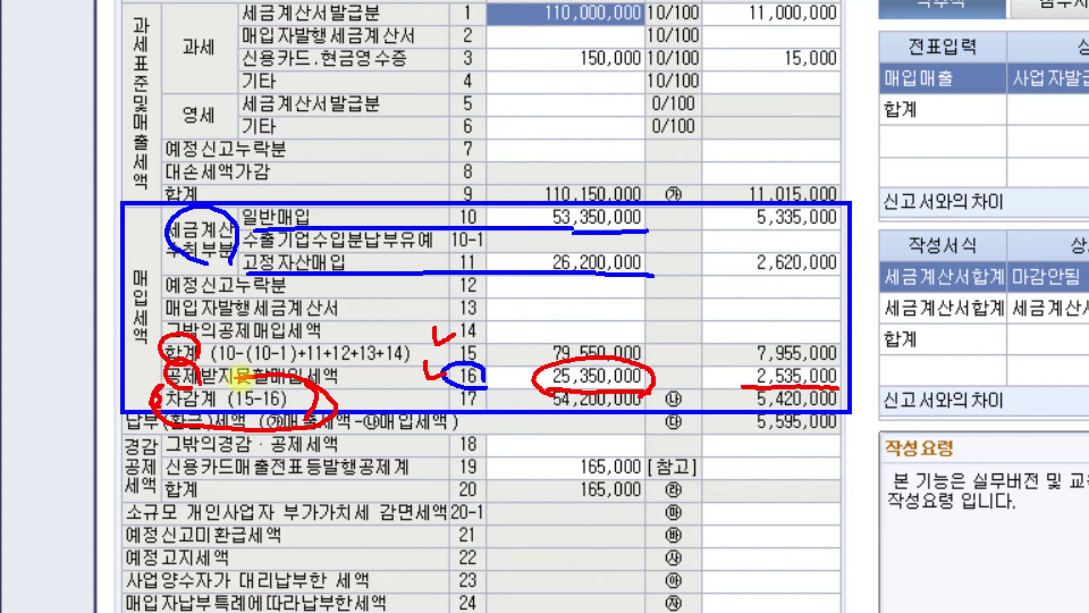
# - Relate 공제받지못할매입세액 to the 일반매입 and 고정자산매입 rows with arrows and mark the 차감계 세액
pyautogui.moveTo(436, 196)
pyautogui.mouseDown()
pyautogui.moveTo(397, 275)
pyautogui.moveTo(508, 328)
pyautogui.moveTo(789, 327)
pyautogui.moveTo(785, 184)
pyautogui.moveTo(400, 208)
pyautogui.mouseUp()
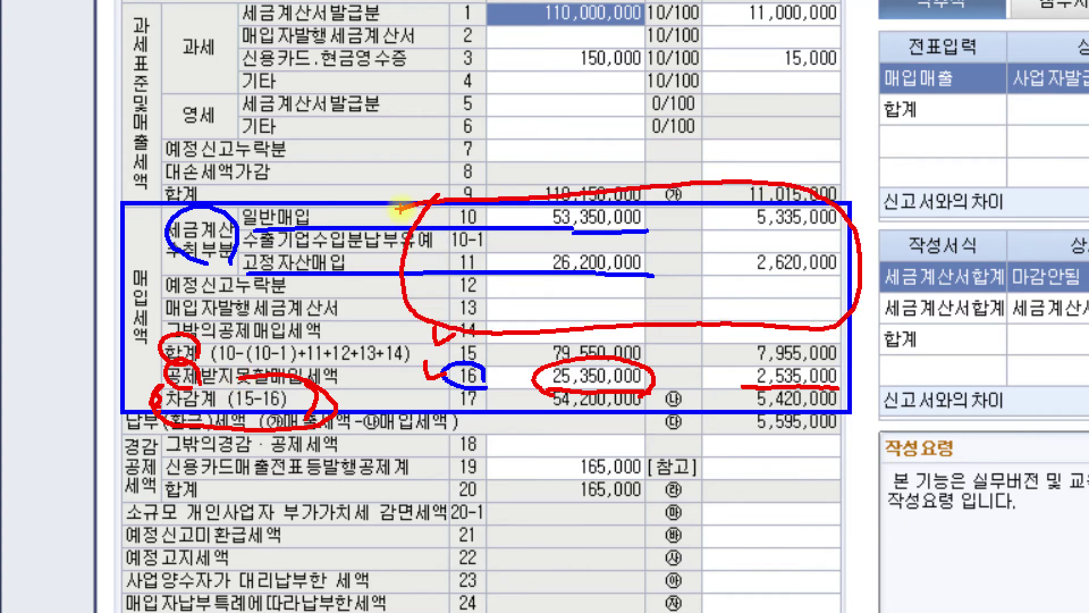
pyautogui.moveTo(670, 372); pyautogui.dragTo(696, 359)
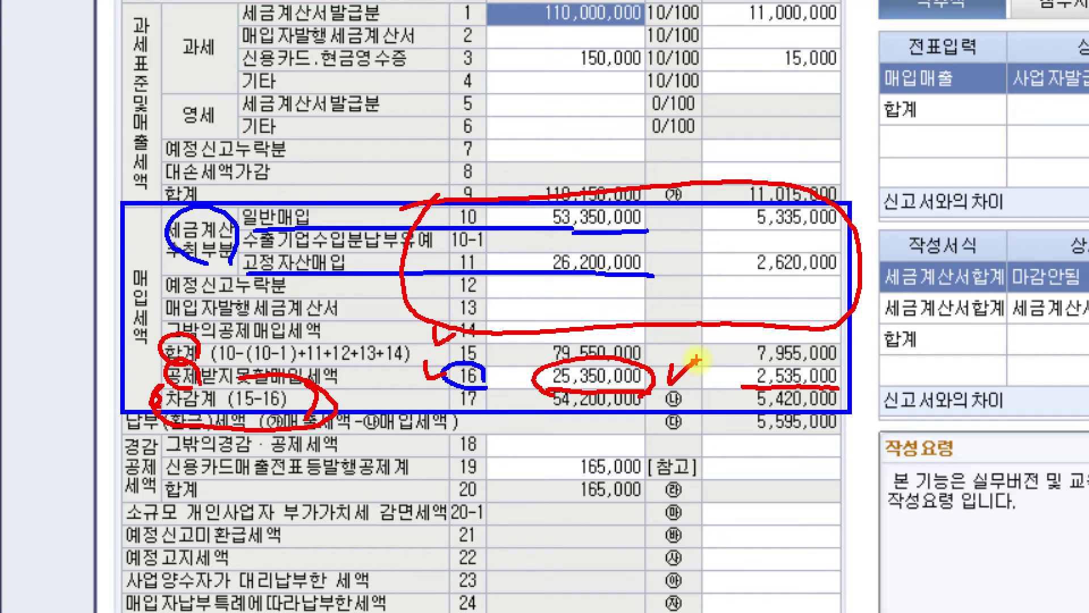
pyautogui.moveTo(662, 218); pyautogui.dragTo(695, 304)
pyautogui.moveTo(653, 226); pyautogui.dragTo(679, 221)
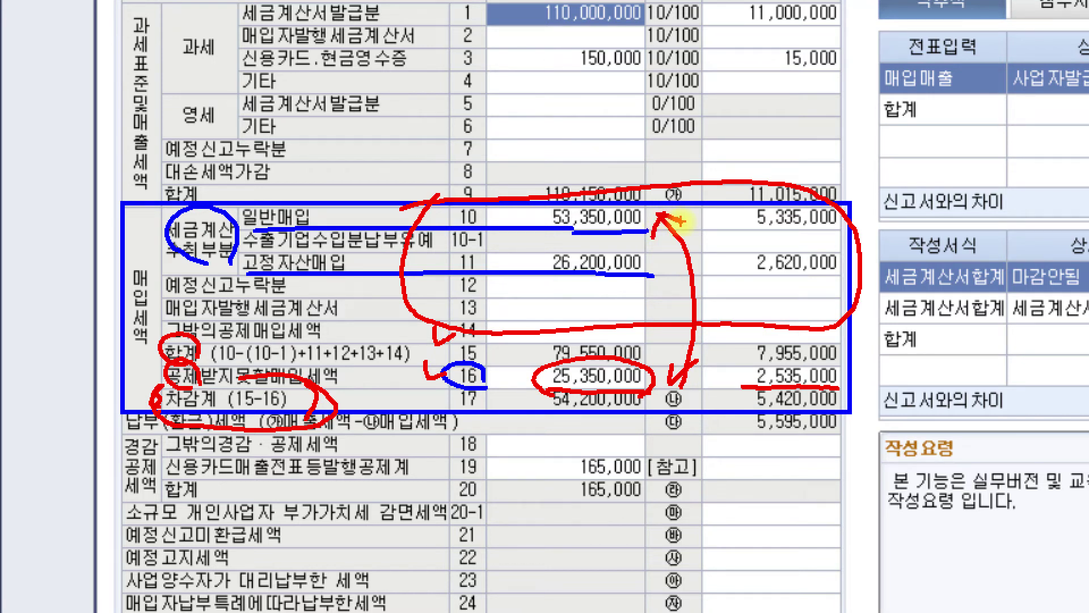
pyautogui.moveTo(650, 272); pyautogui.dragTo(678, 397)
pyautogui.moveTo(646, 298); pyautogui.dragTo(663, 261)
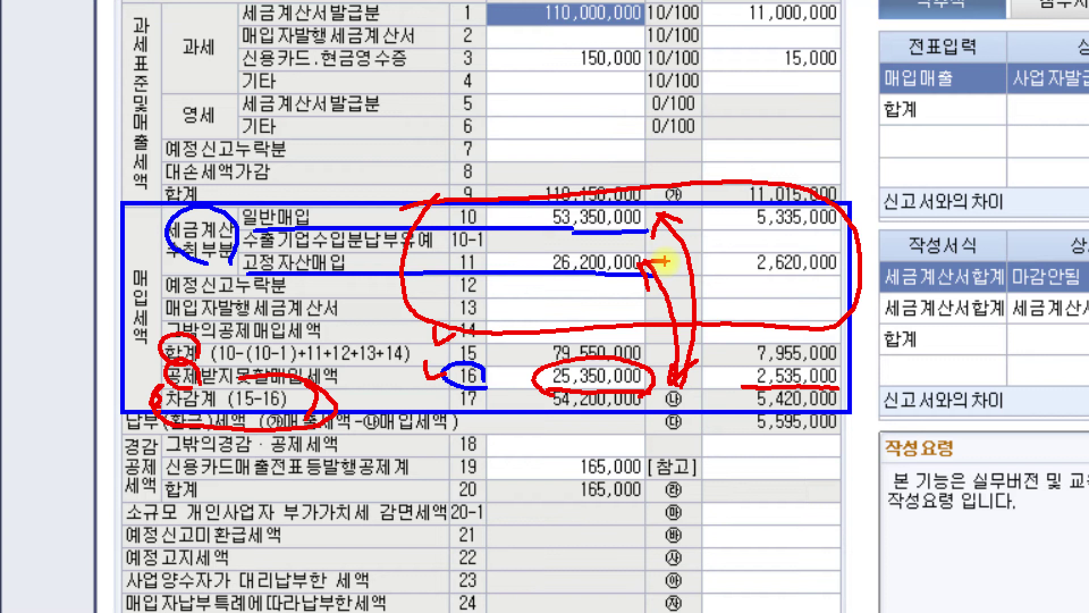
pyautogui.press('b')
pyautogui.moveTo(782, 379)
pyautogui.mouseDown()
pyautogui.moveTo(755, 388)
pyautogui.moveTo(858, 421)
pyautogui.moveTo(739, 379)
pyautogui.moveTo(837, 431)
pyautogui.moveTo(855, 424)
pyautogui.mouseUp()
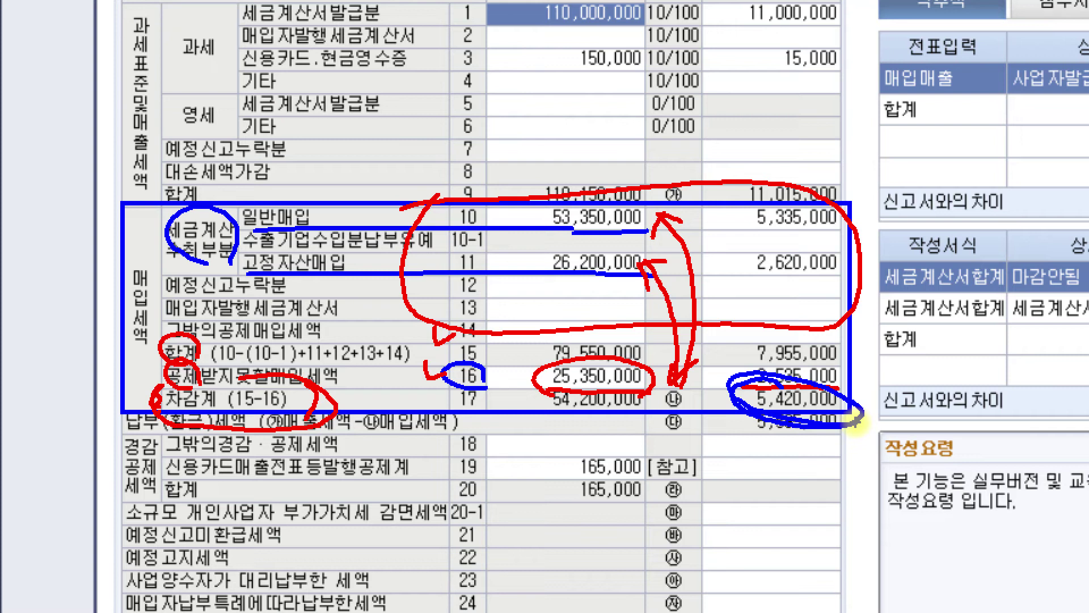
# - Mark 그밖의공제매입세액 (row 14) and, in the 과세표준및매출세액 section, 신용카드.현금영수증 (row 3) for comparison
pyautogui.moveTo(161, 327)
pyautogui.mouseDown()
pyautogui.moveTo(224, 340)
pyautogui.moveTo(338, 330)
pyautogui.moveTo(156, 324)
pyautogui.mouseUp()
pyautogui.moveTo(471, 346)
pyautogui.mouseDown()
pyautogui.moveTo(462, 306)
pyautogui.moveTo(479, 335)
pyautogui.mouseUp()
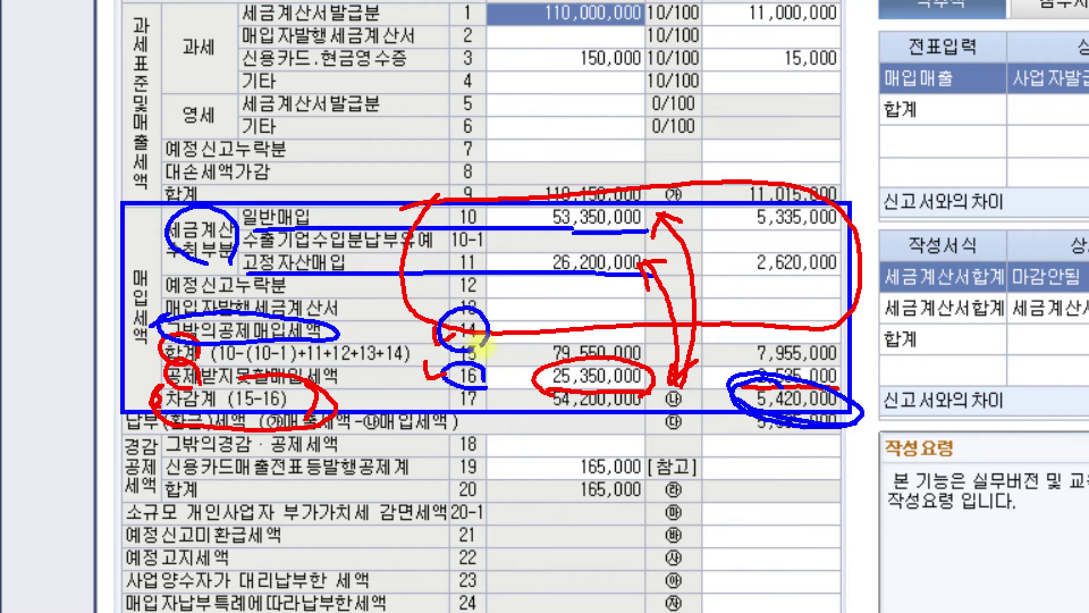
pyautogui.moveTo(152, 199)
pyautogui.mouseDown()
pyautogui.moveTo(76, 101)
pyautogui.moveTo(181, 155)
pyautogui.moveTo(142, 211)
pyautogui.mouseUp()
pyautogui.moveTo(235, 72); pyautogui.dragTo(633, 77)
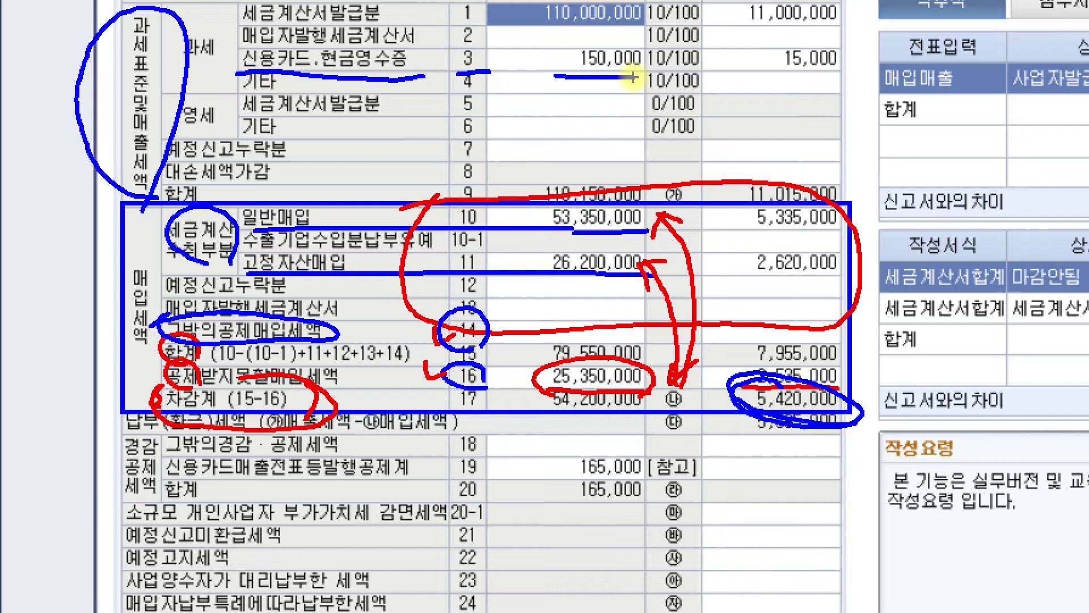
# - Underline the amount area of 그밖의공제매입세액 (row 14), clear all markings and return to the 부가가치세신고서
pyautogui.moveTo(482, 315)
pyautogui.mouseDown()
pyautogui.moveTo(469, 332)
pyautogui.moveTo(616, 343)
pyautogui.mouseUp()
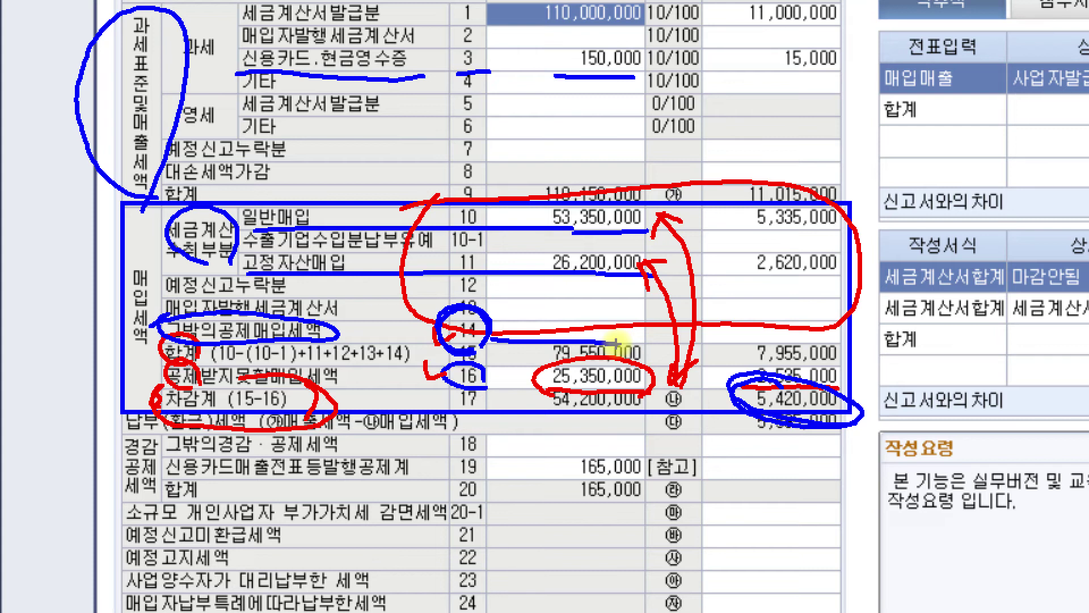
pyautogui.press('Escape')
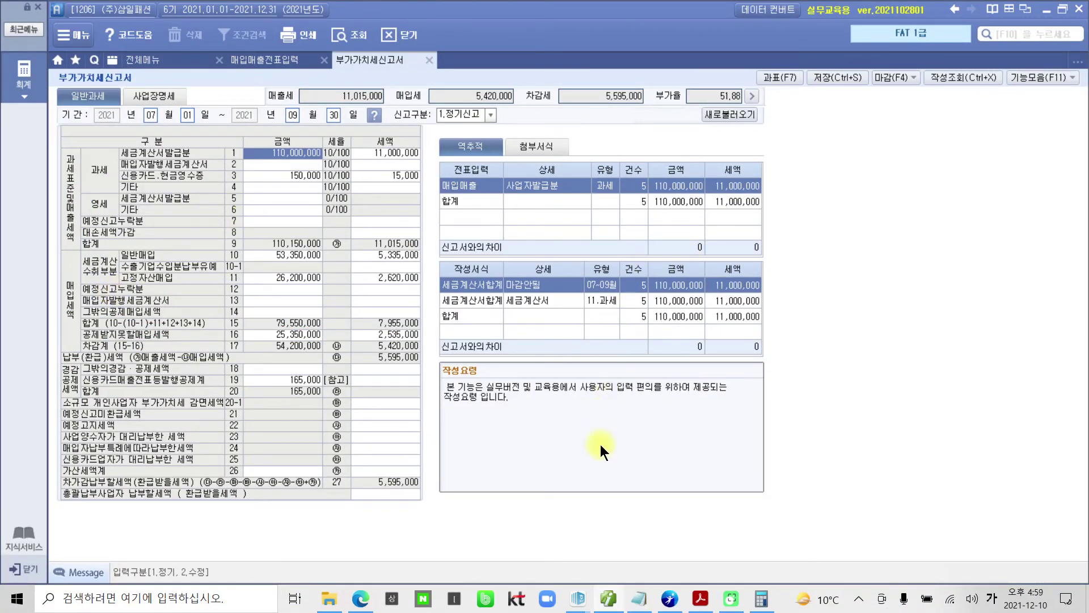
pyautogui.click(678, 600)
pyautogui.click(609, 600)
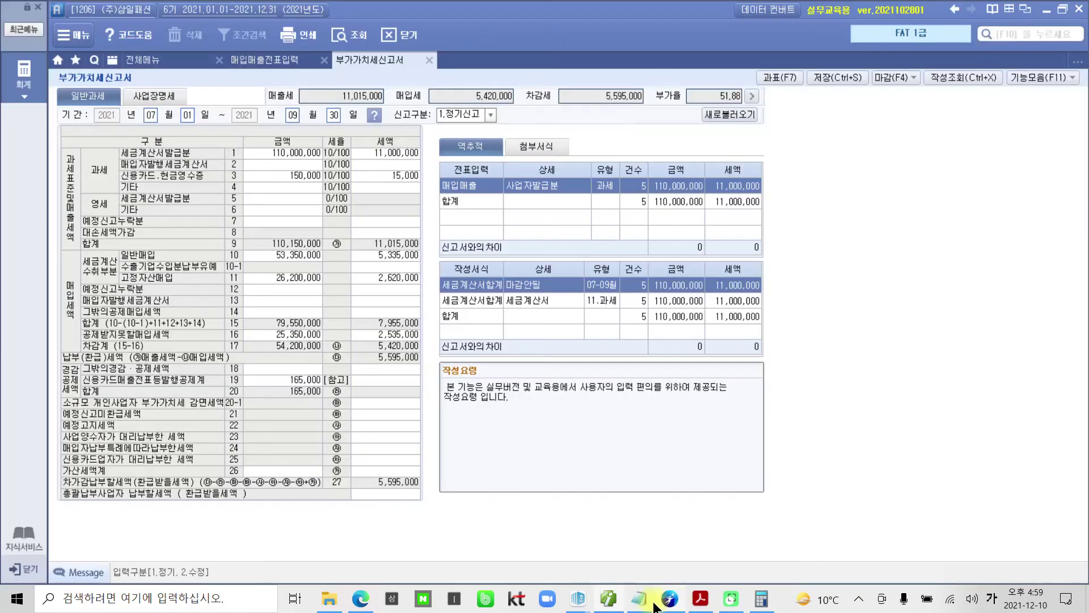
pyautogui.click(610, 601)
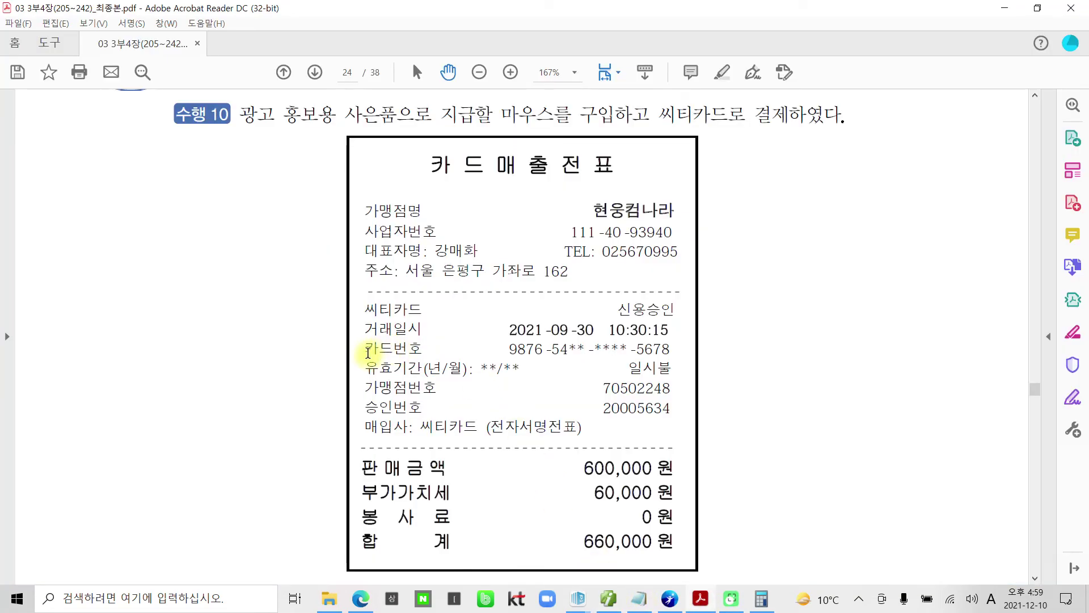
pyautogui.click(606, 602)
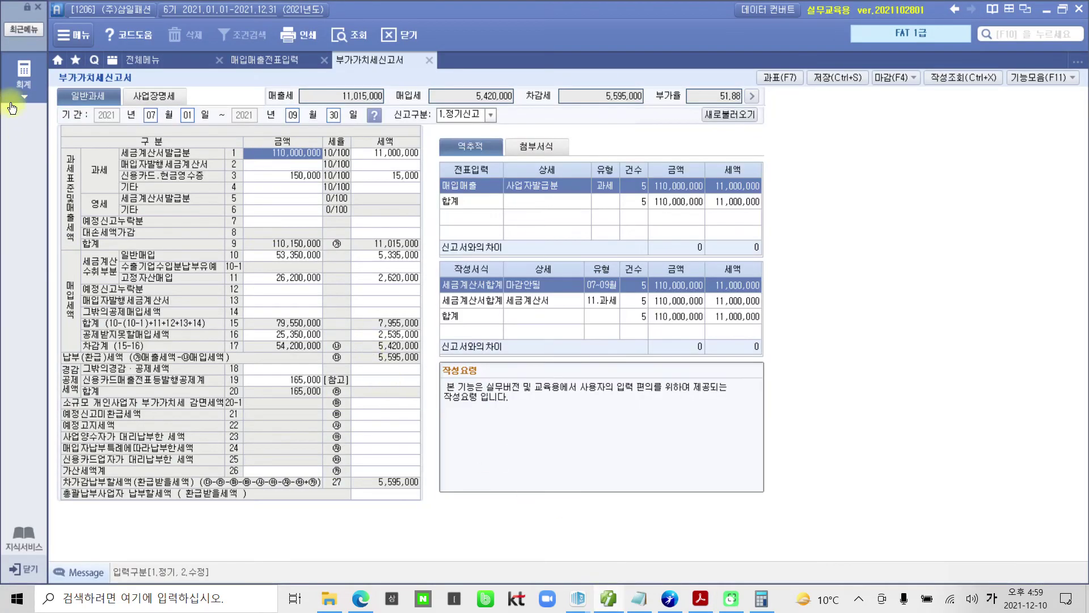
# - Open the 매입세액불공제내역 form and query it for the period from month 07 to month 09
pyautogui.click(25, 79)
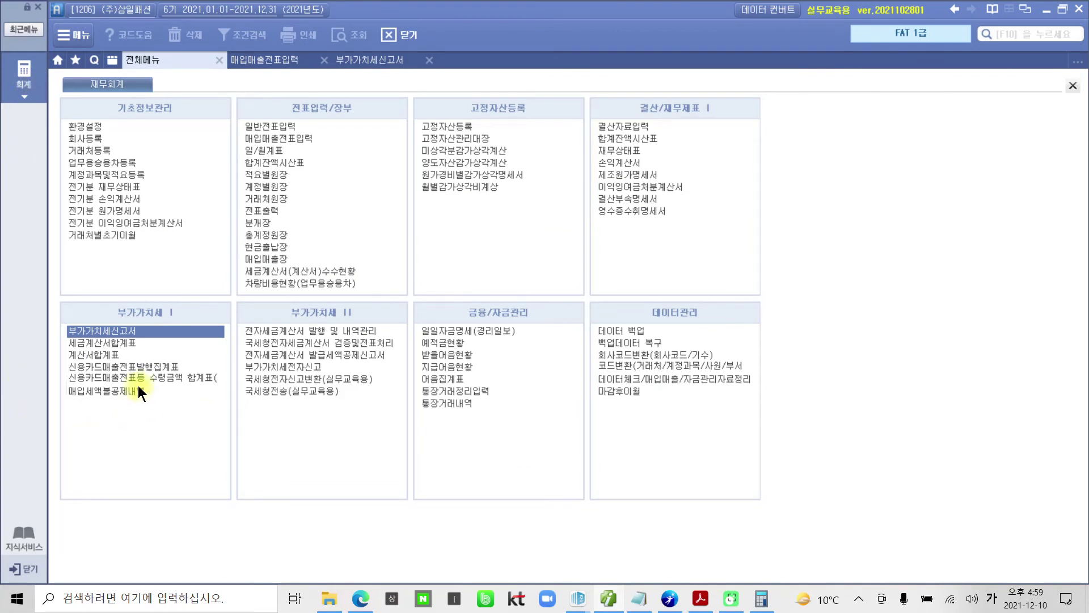
pyautogui.click(87, 393)
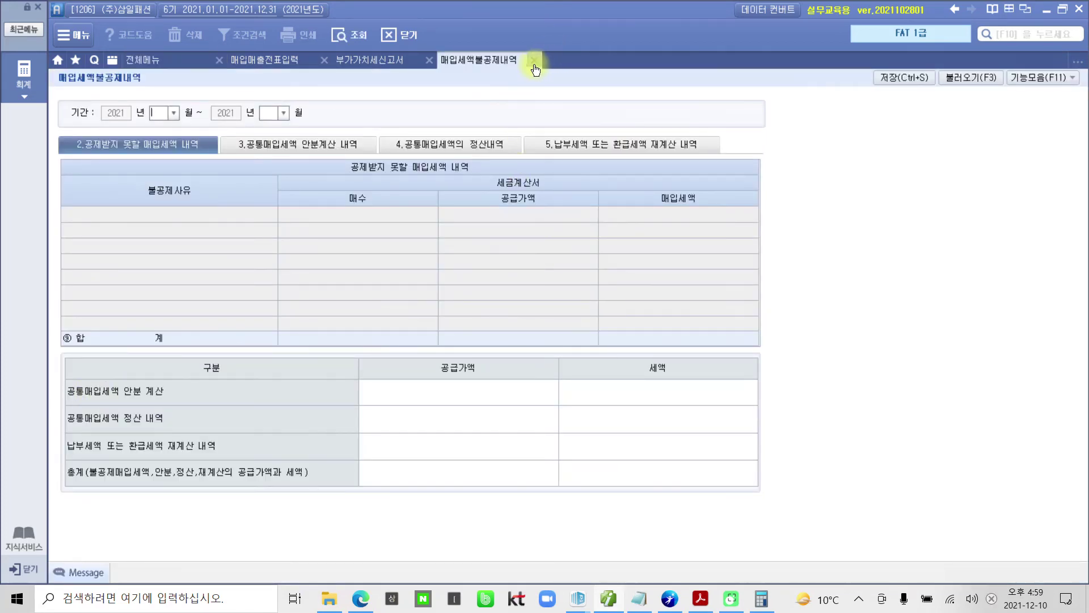
pyautogui.click(24, 79)
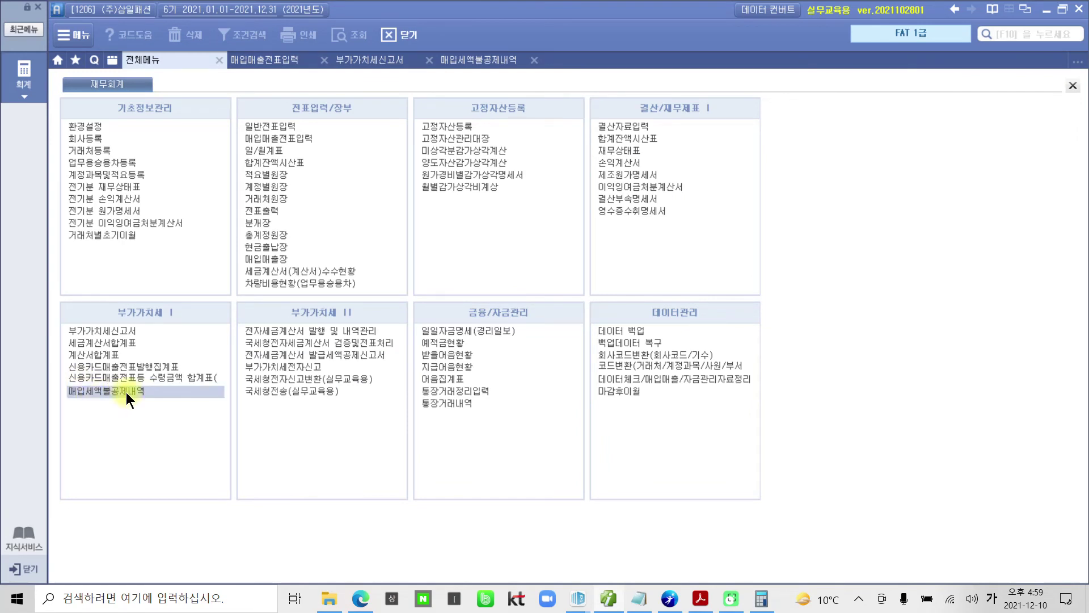
pyautogui.click(485, 62)
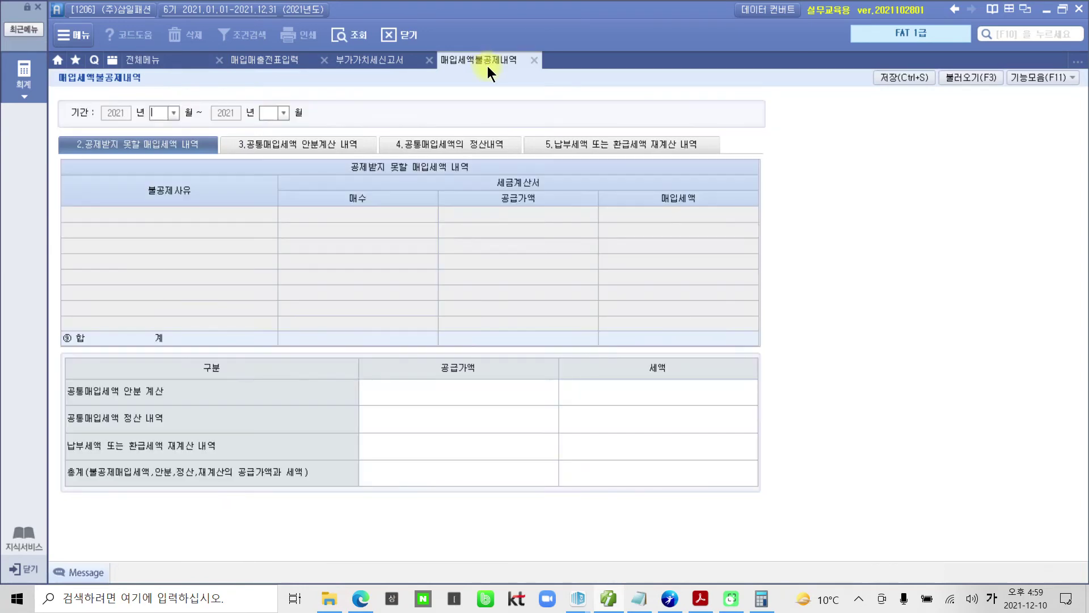
pyautogui.write('7')
pyautogui.press('Return')
pyautogui.write('9')
pyautogui.press('Return')
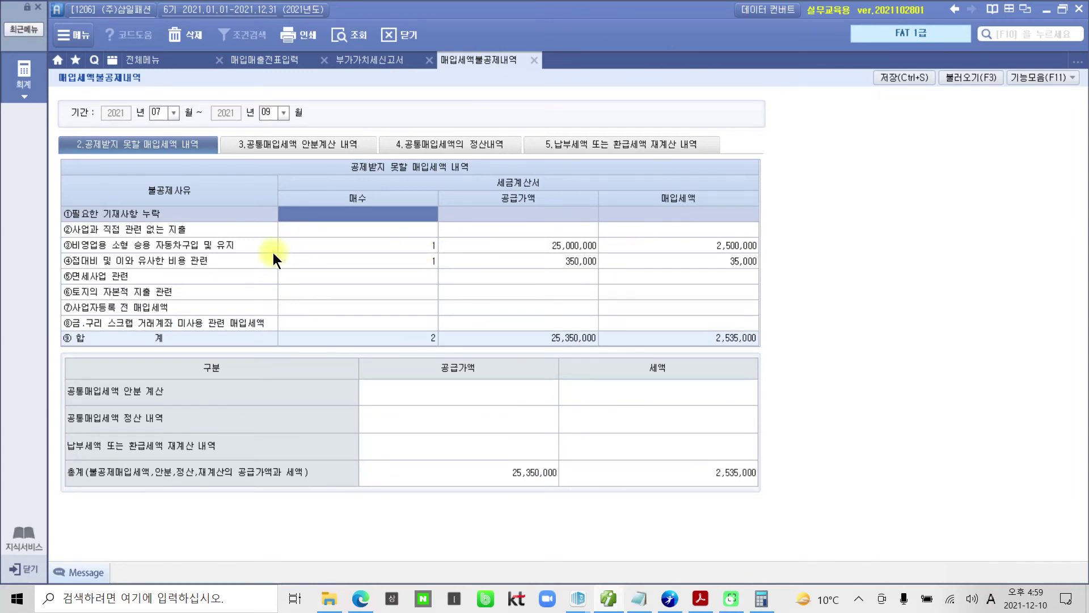
# - Examine the 매수, 공급가액 and 매입세액 of the reasons ③비영업용 소형 승용 자동차구입 및 유지 and ④접대비 및 이와 유사한 비용 관련
pyautogui.click(303, 246)
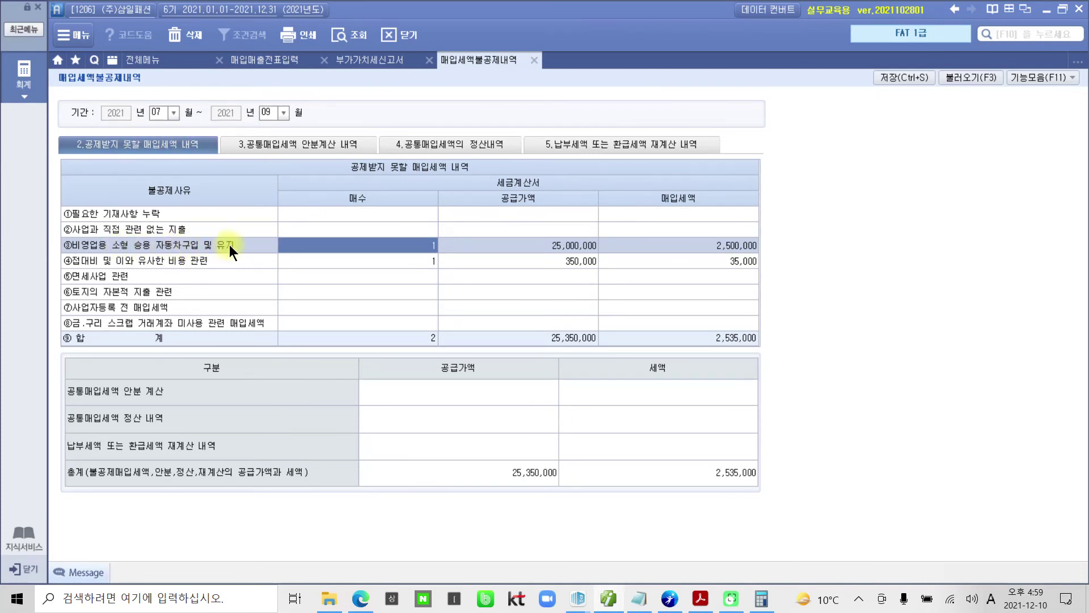
pyautogui.click(540, 247)
pyautogui.click(696, 247)
pyautogui.press('Down')
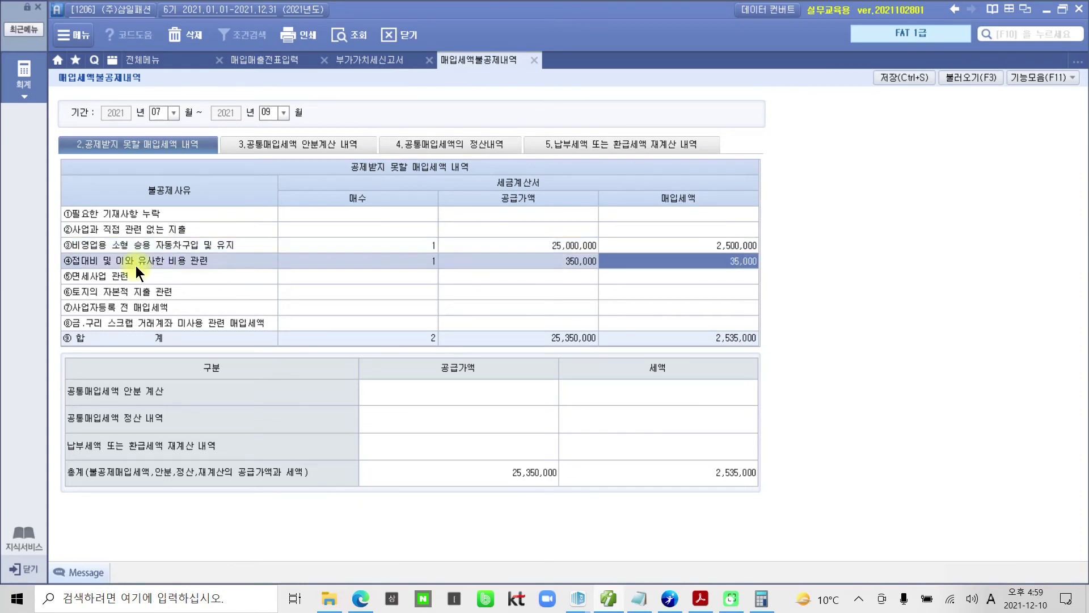
pyautogui.click(385, 261)
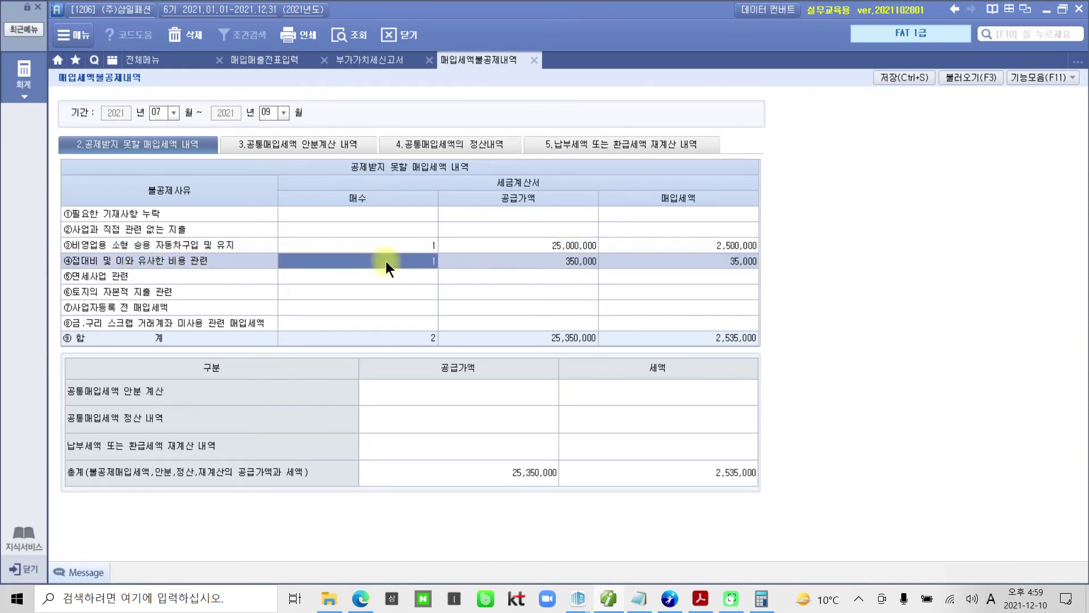
pyautogui.click(544, 261)
pyautogui.click(695, 264)
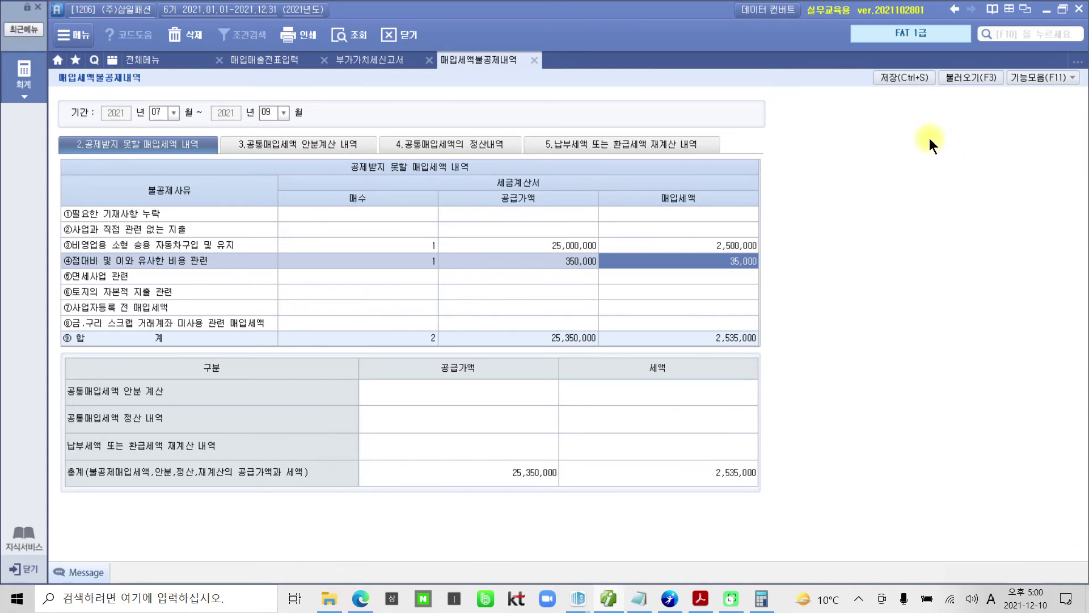
# - Close the 매입세액불공제내역, save the 부가가치세신고서 data and close that form as well
pyautogui.click(533, 60)
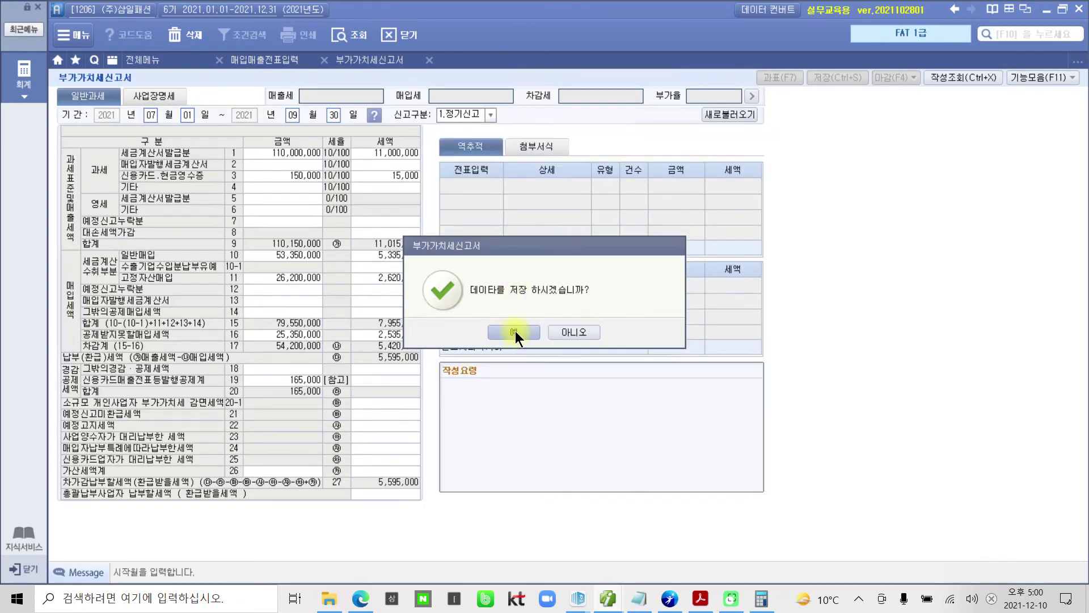
pyautogui.click(513, 332)
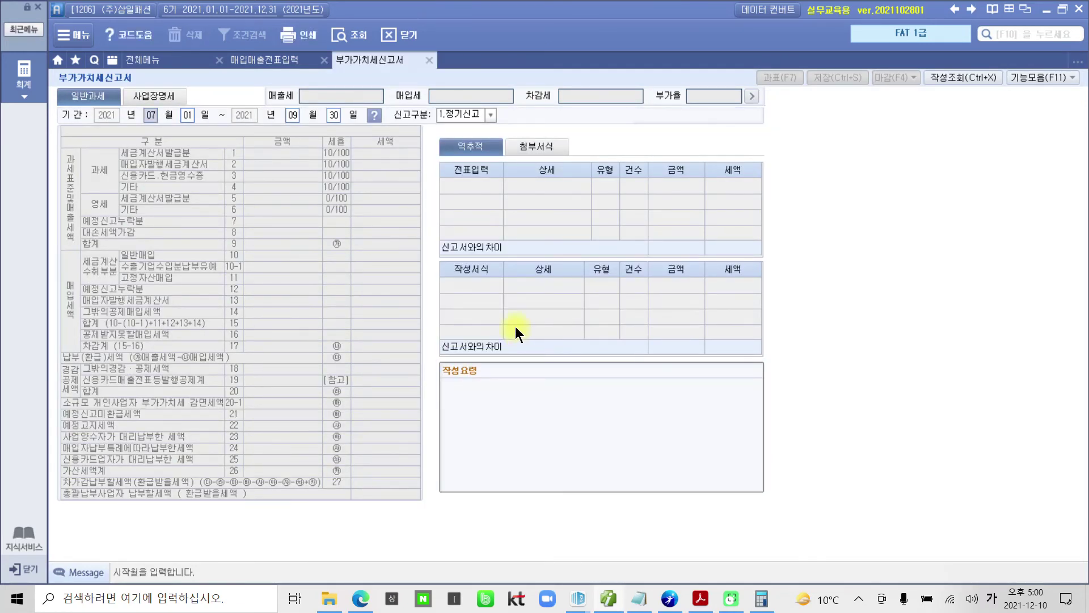
pyautogui.click(432, 60)
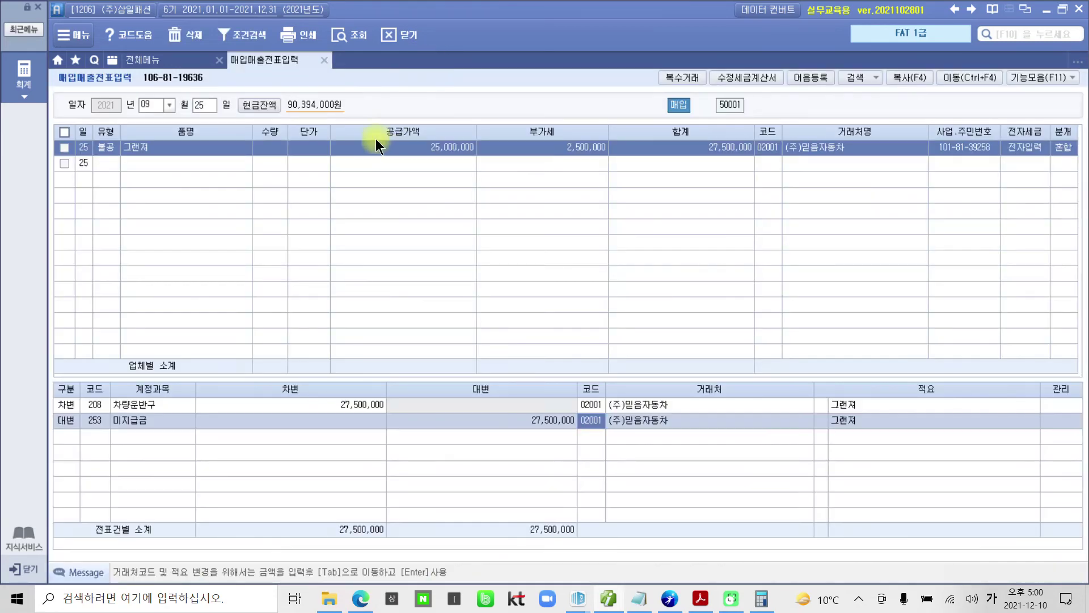
# - Switch to the textbook PDF in Acrobat Reader and read exercise 수행 10 with its 카드매출전표
pyautogui.click(619, 607)
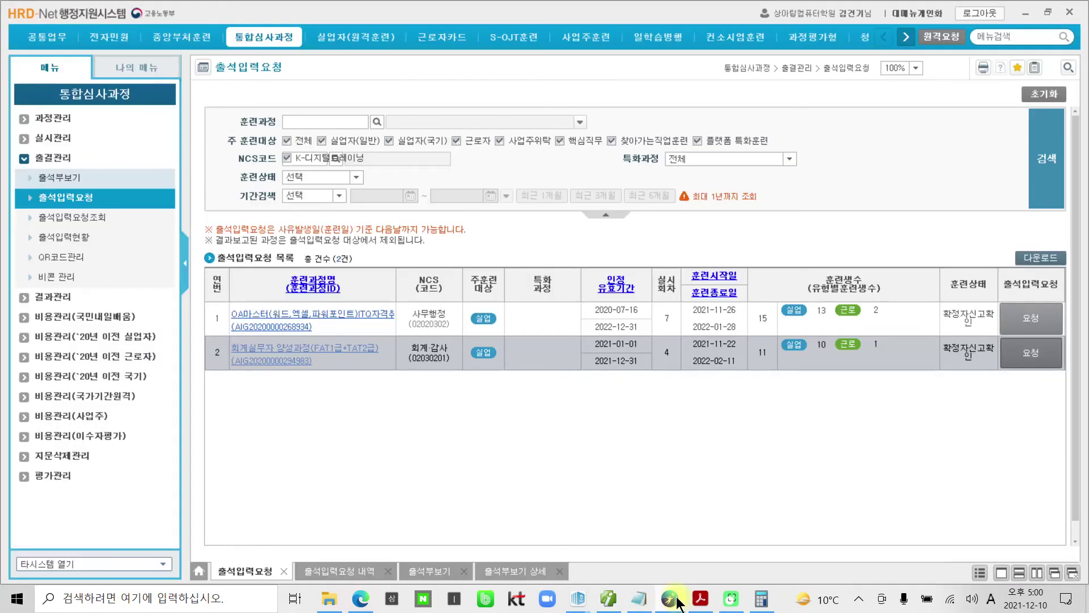
pyautogui.click(623, 609)
pyautogui.click(607, 605)
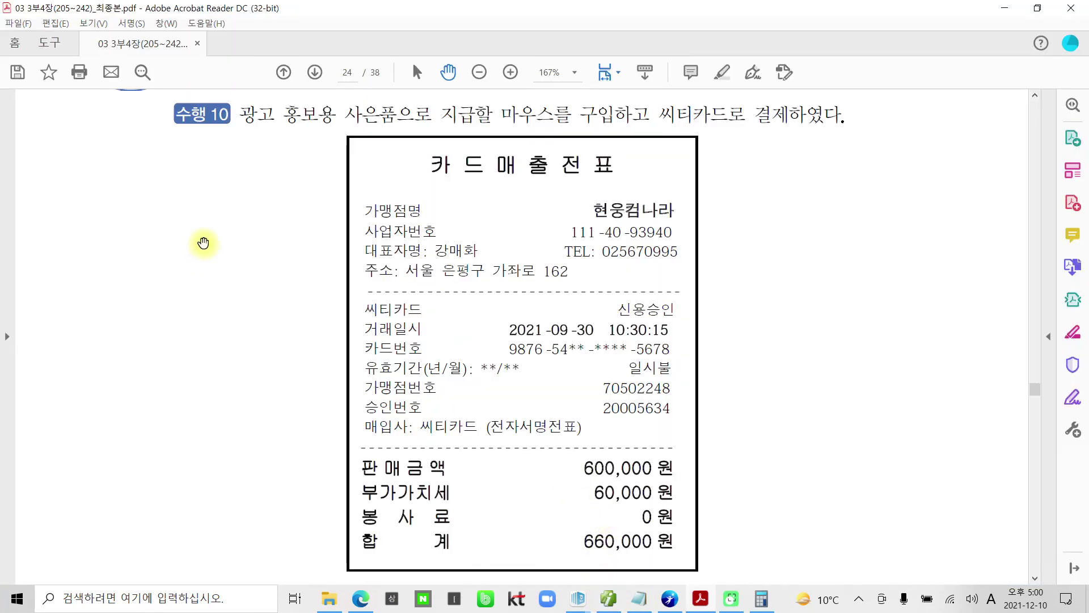
pyautogui.scroll(-3, 231, 278)
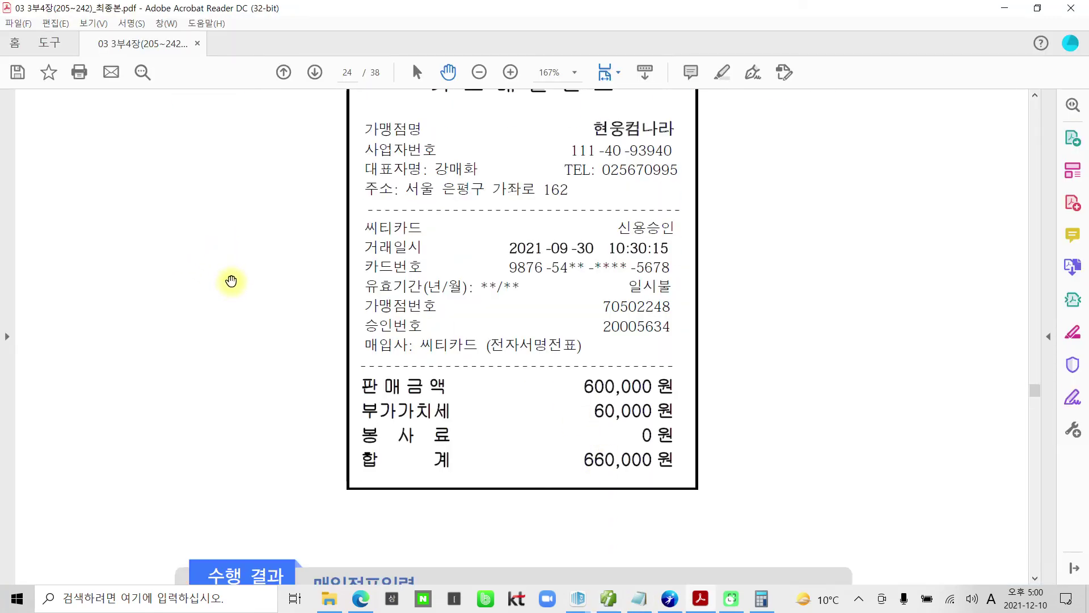
pyautogui.scroll(-4, 233, 277)
pyautogui.scroll(5, 233, 277)
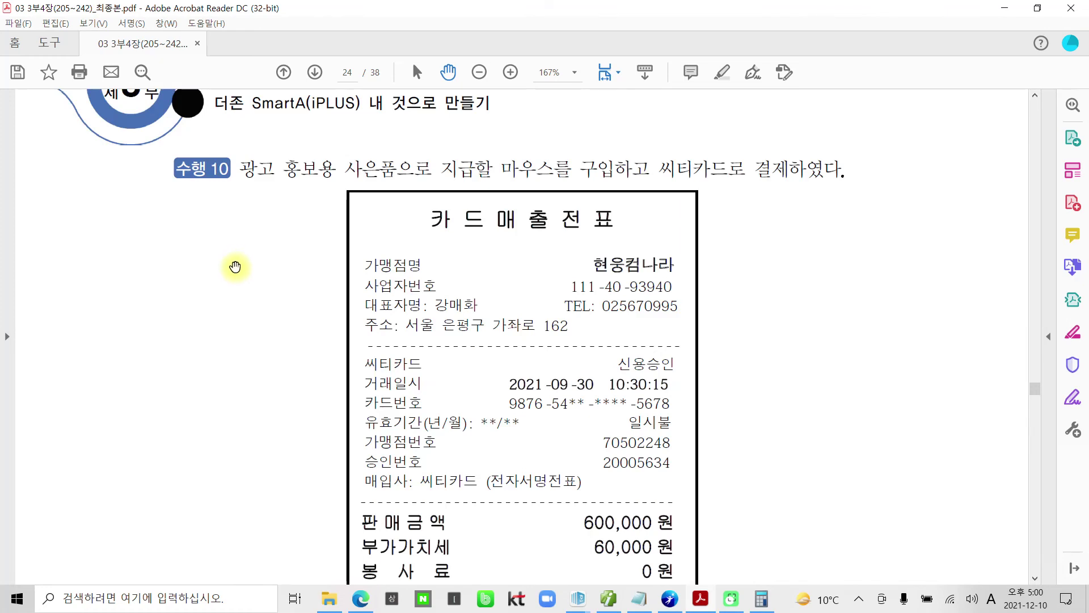
pyautogui.scroll(-1, 236, 273)
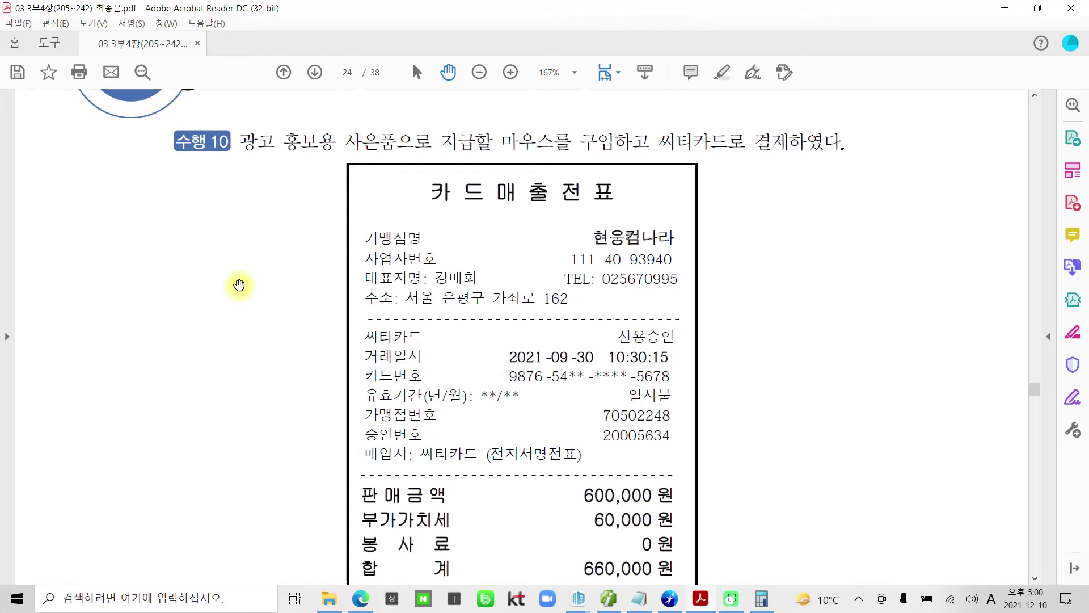
pyautogui.scroll(-1, 277, 282)
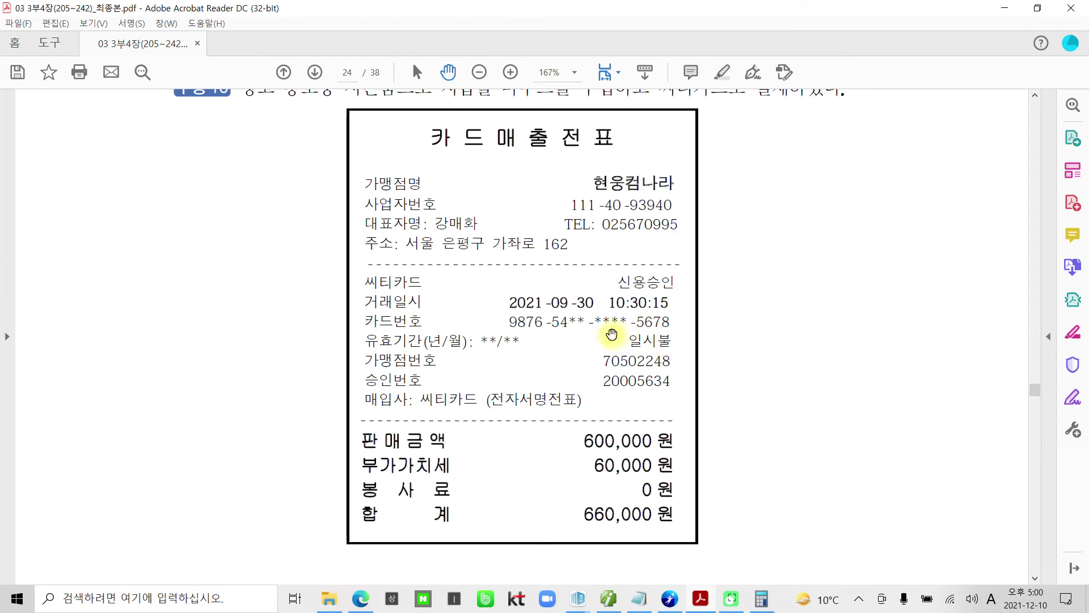
pyautogui.scroll(1, 559, 319)
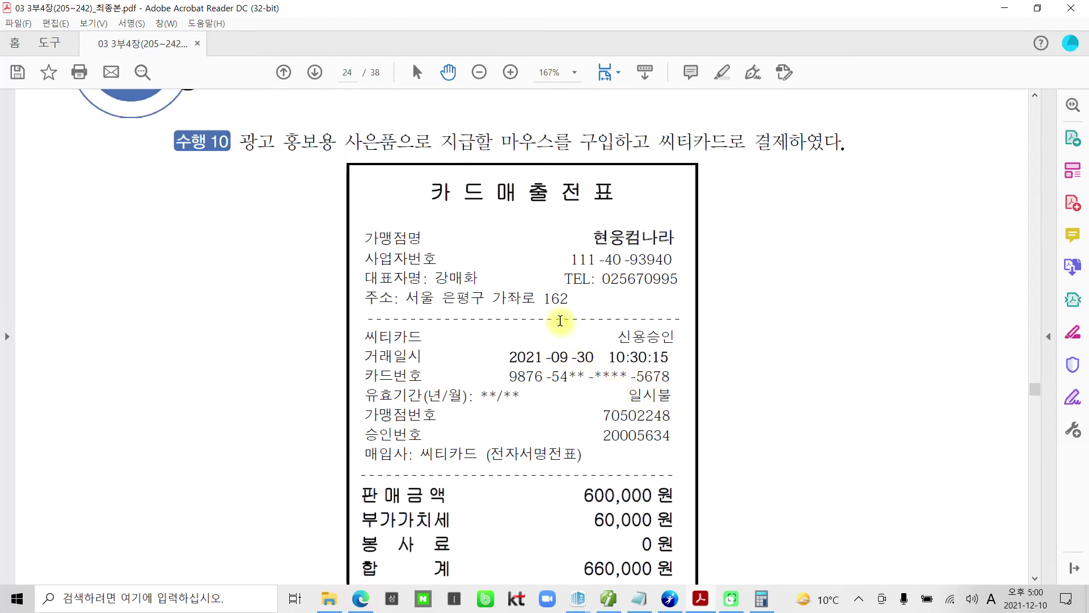
pyautogui.scroll(-2, 560, 321)
pyautogui.scroll(1, 560, 321)
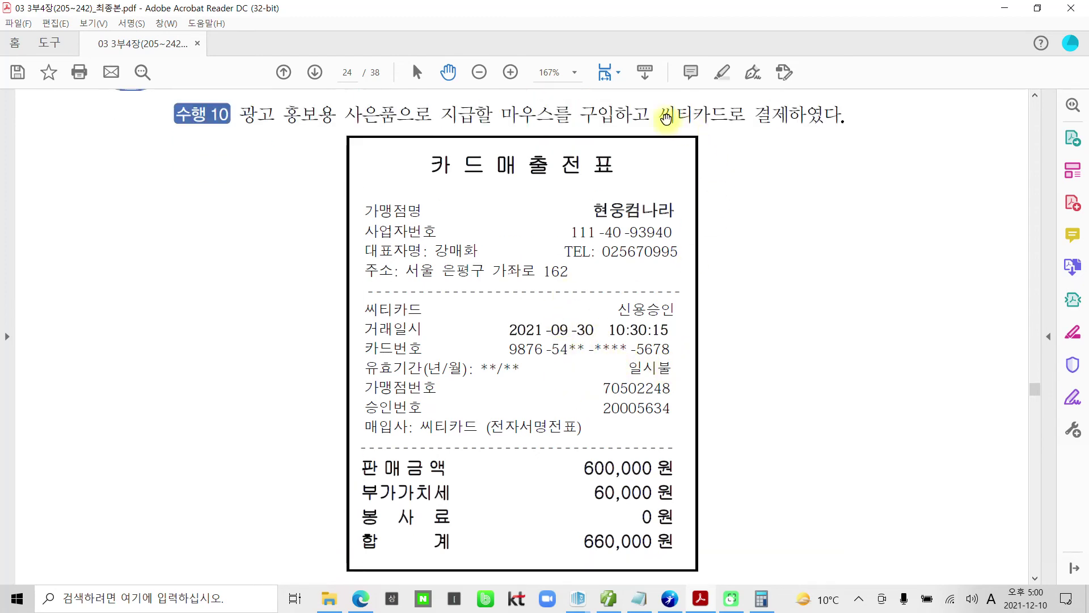
# - Highlight the text "씨티카드로" in the 수행 10 sentence and the transaction date 2021-09-30 on the card slip
pyautogui.moveTo(662, 113); pyautogui.dragTo(753, 113)
pyautogui.rightClick(724, 121)
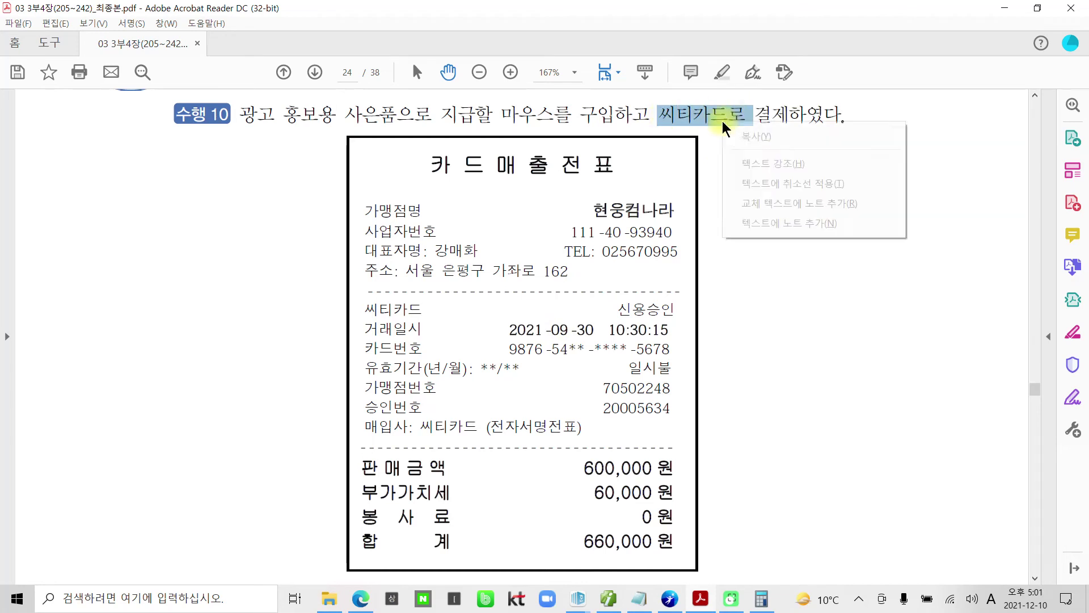
pyautogui.click(767, 165)
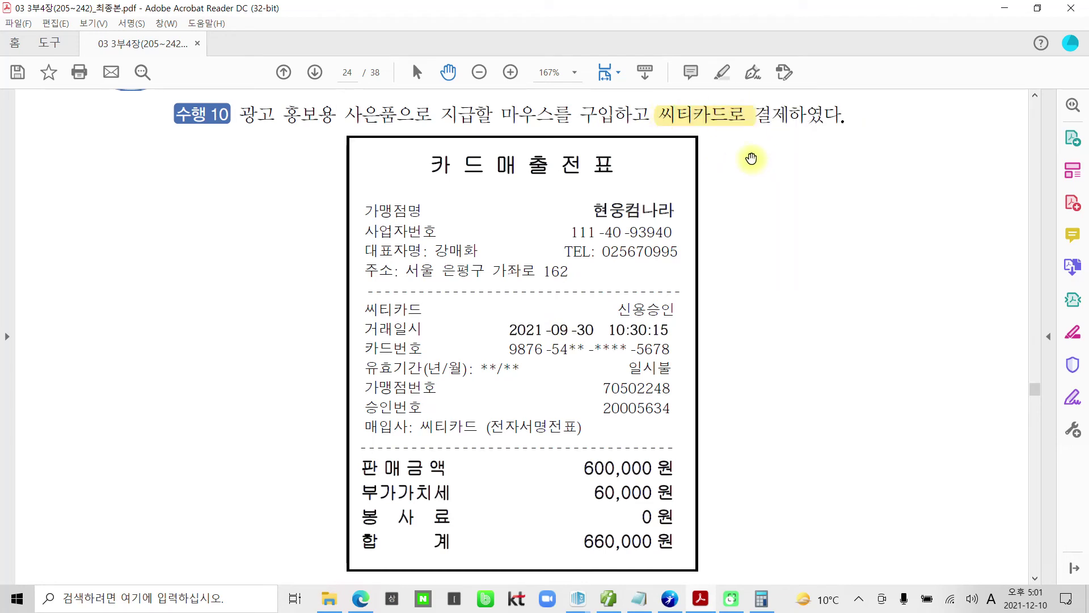
pyautogui.moveTo(507, 330); pyautogui.dragTo(593, 329)
pyautogui.rightClick(586, 331)
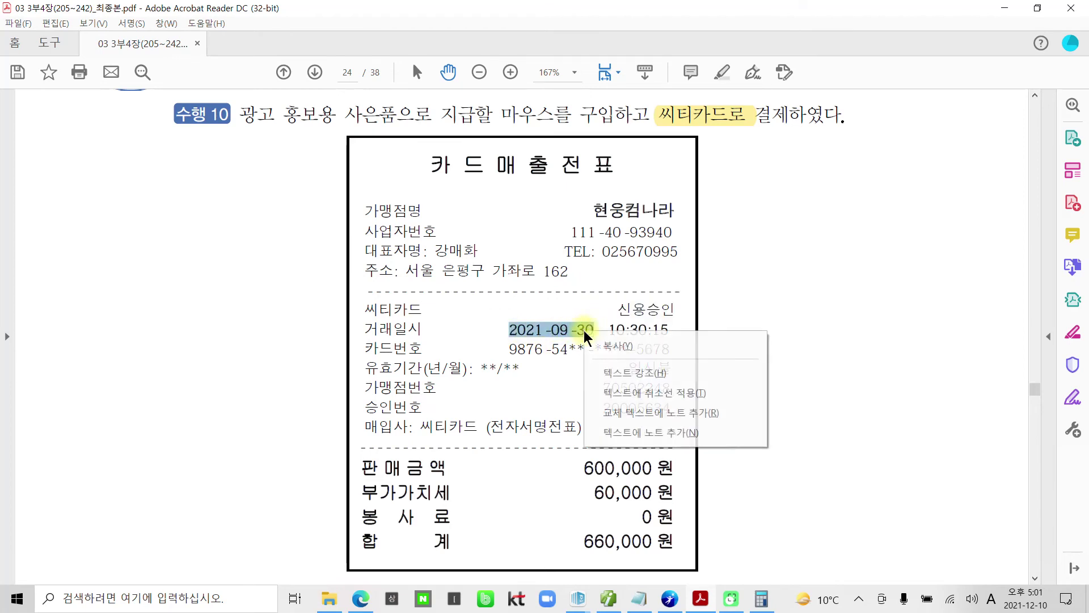
pyautogui.click(611, 374)
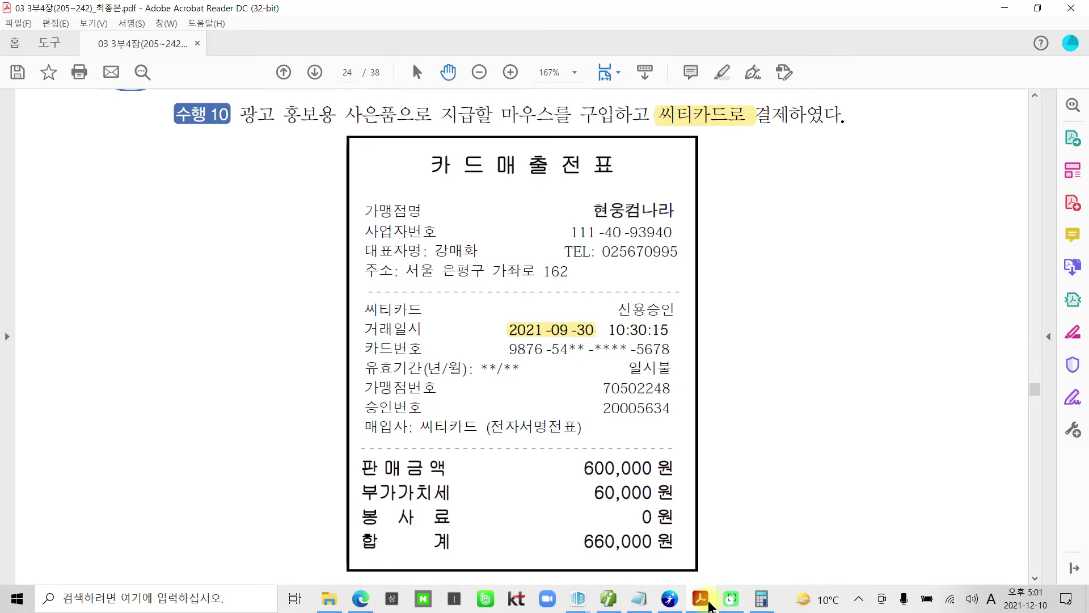
# - Switch back to 더존 iPlus and set the 매입매출전표입력 date to day 30 of month 09
pyautogui.moveTo(701, 598)
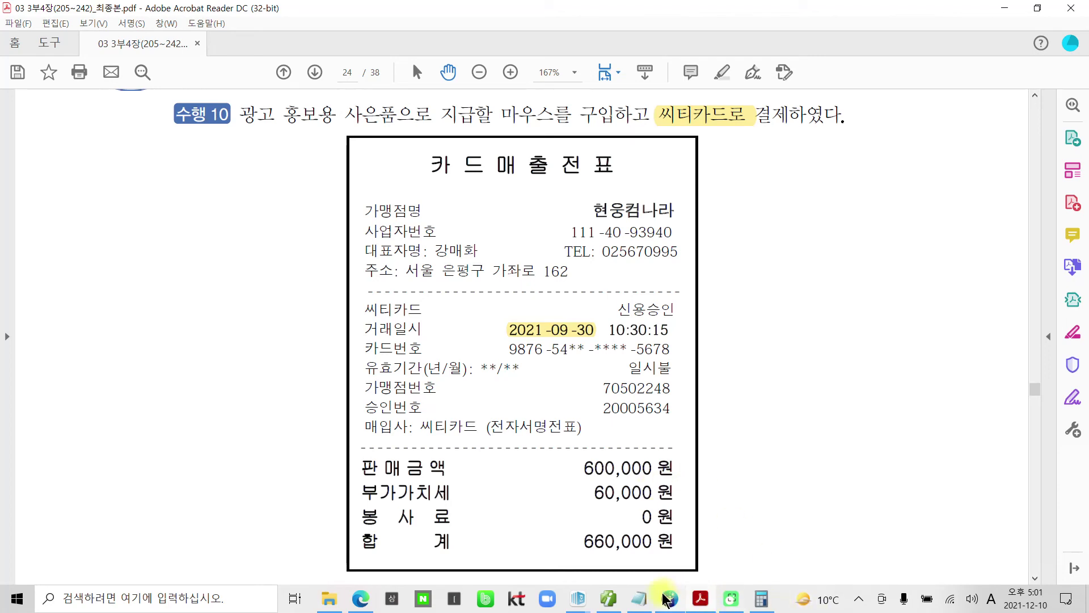
pyautogui.click(608, 599)
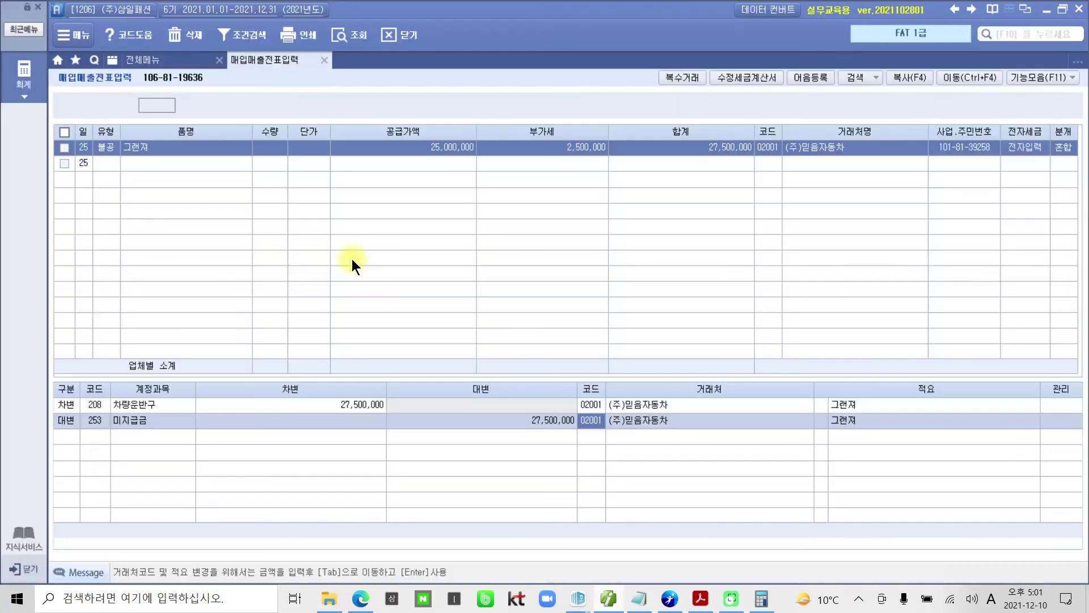
pyautogui.click(201, 107)
pyautogui.write('3')
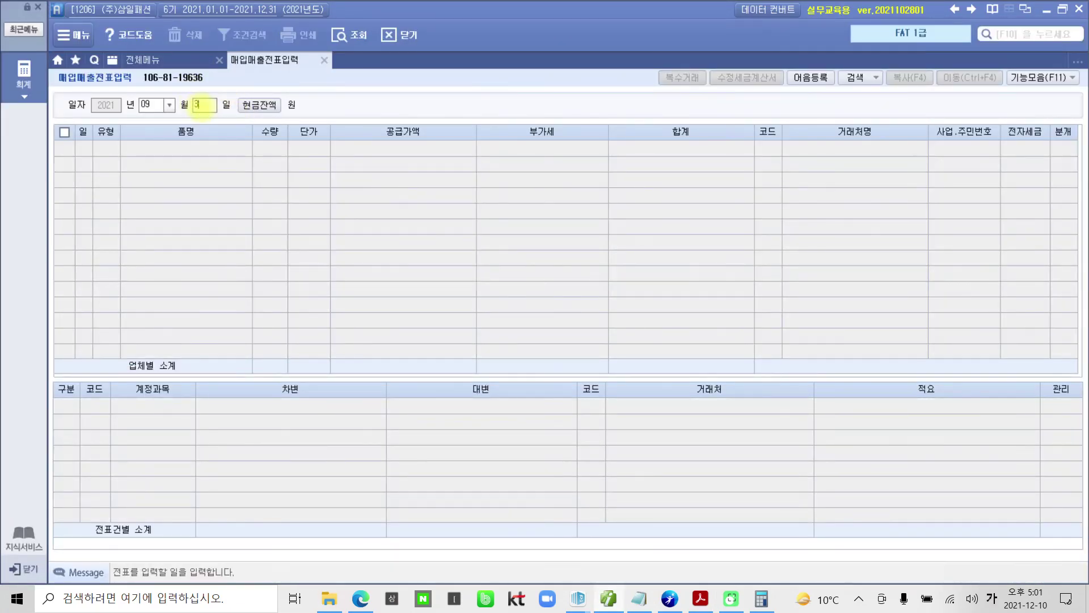
pyautogui.write('0')
pyautogui.press('Return')
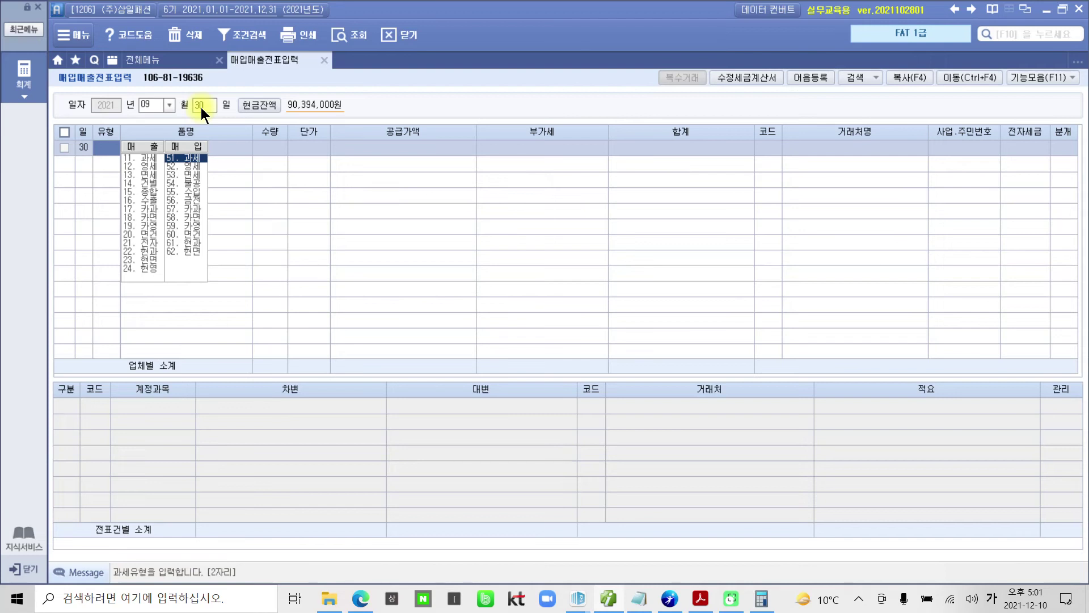
# - Start a type 57 카과 purchase entry for day 30 and assign 씨티카드 (99601) as the credit card company
pyautogui.write('57')
pyautogui.press('Return')
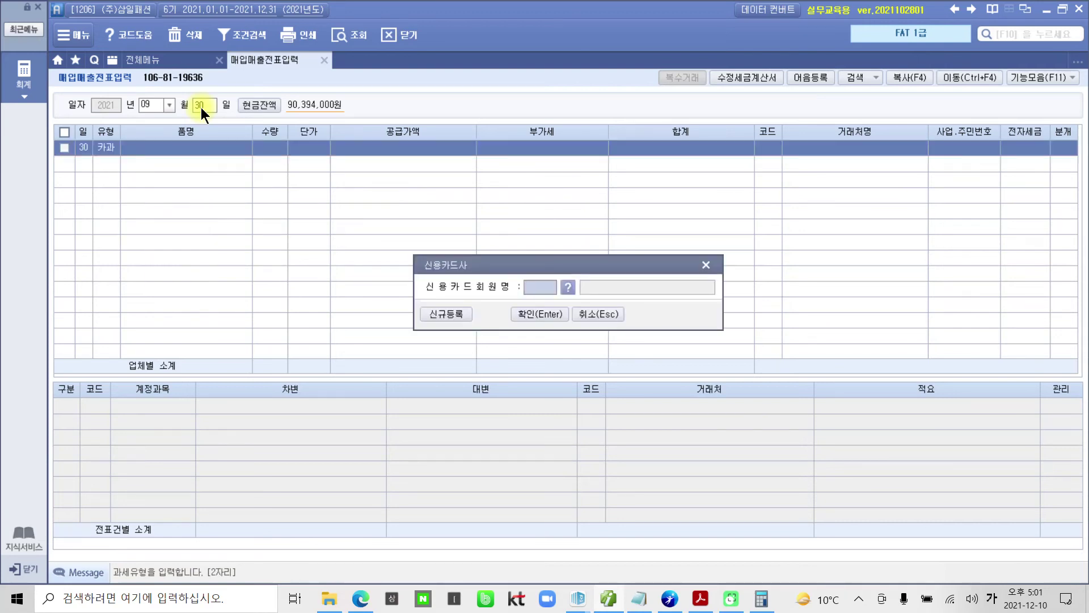
pyautogui.click(567, 287)
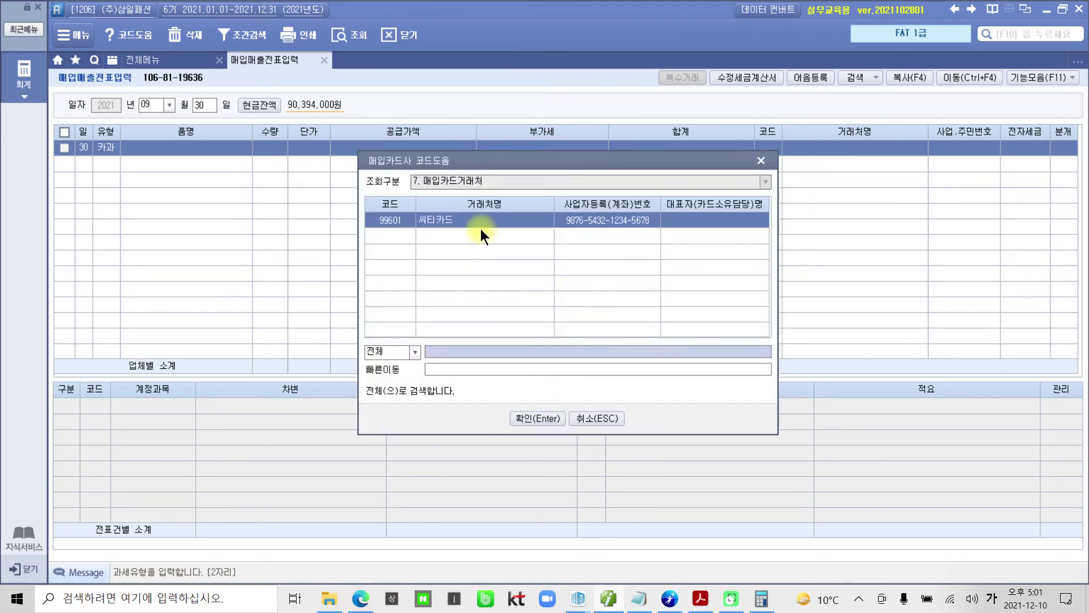
pyautogui.click(551, 417)
pyautogui.click(540, 315)
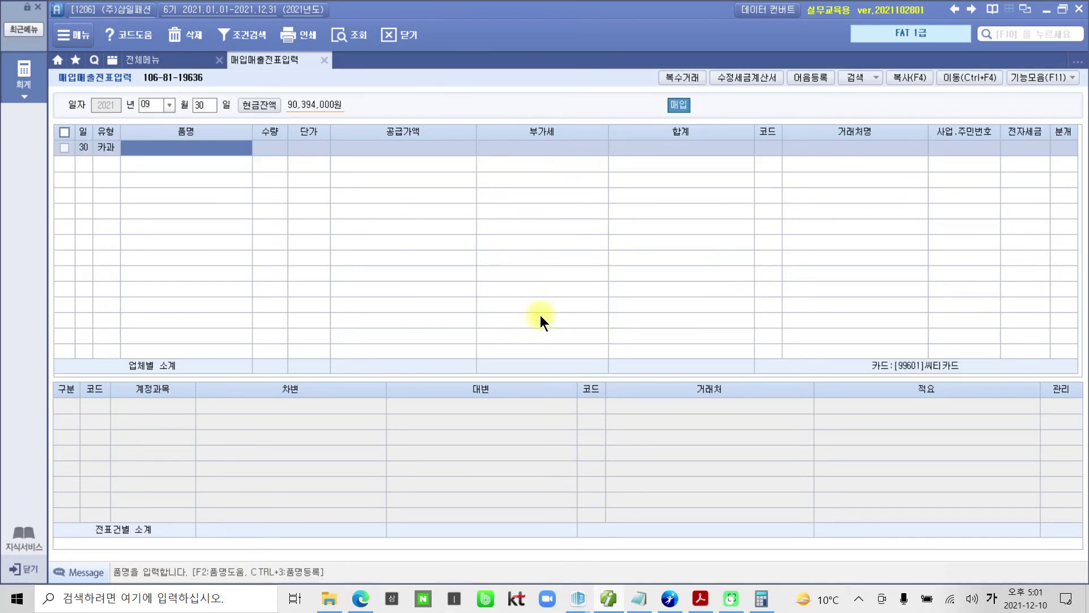
# - Enter 마우스 as the item with a VAT-inclusive amount of 660,000 in 공급가액, leaving quantity and unit price blank
pyautogui.write('마우스')
pyautogui.press('Return')
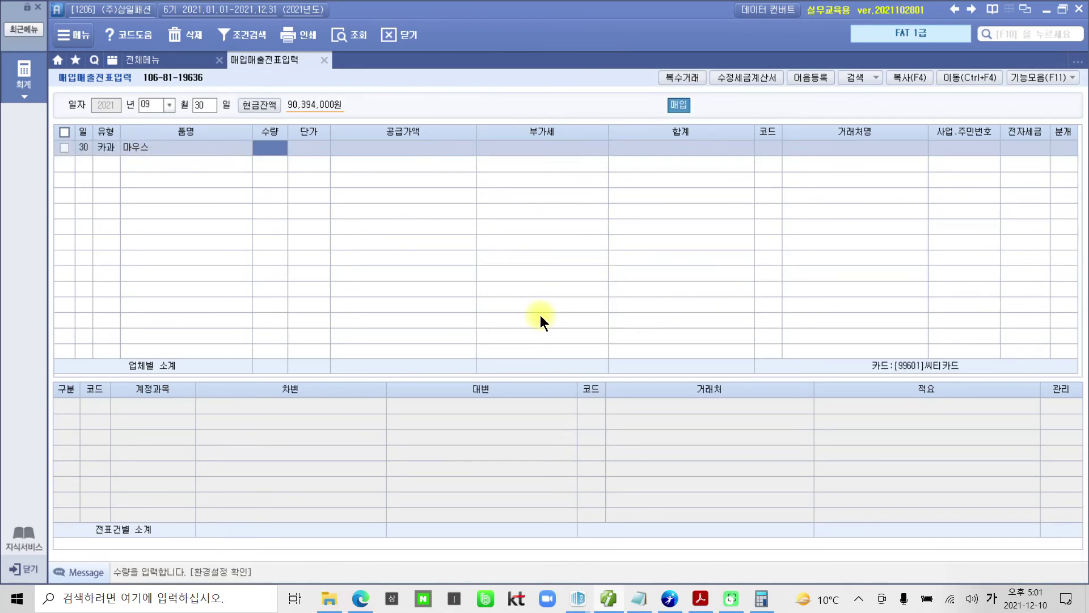
pyautogui.press('Return')
pyautogui.press('Return')
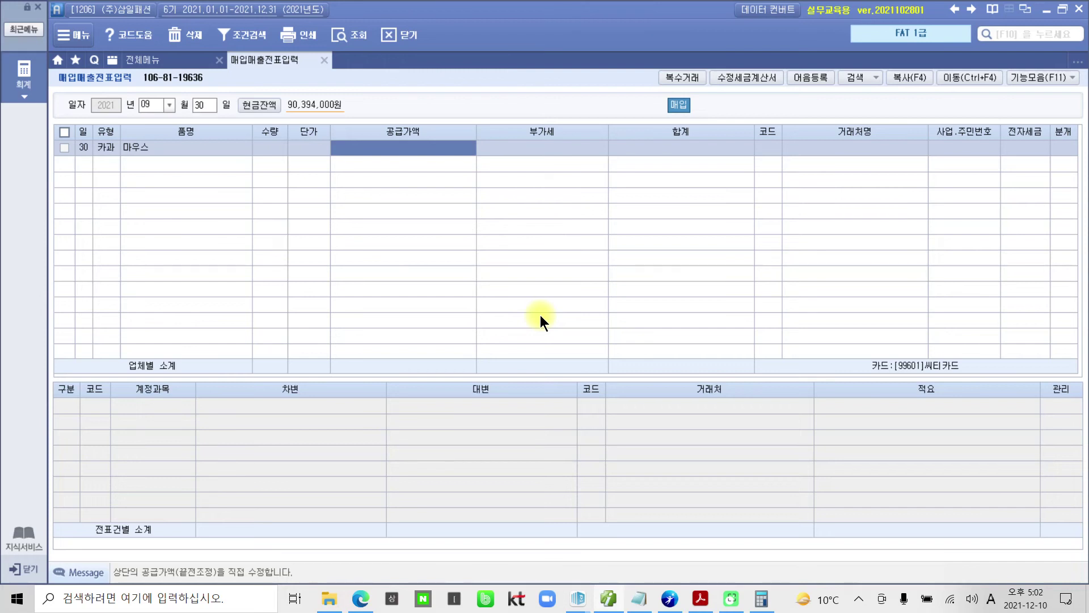
pyautogui.write('600000')
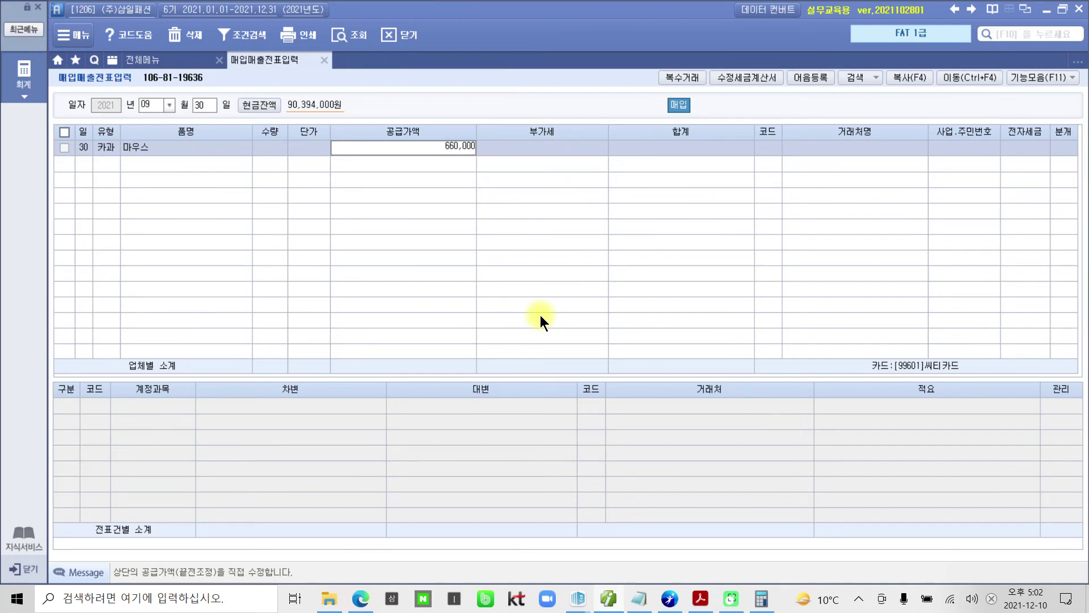
pyautogui.press('Return')
pyautogui.press('Return')
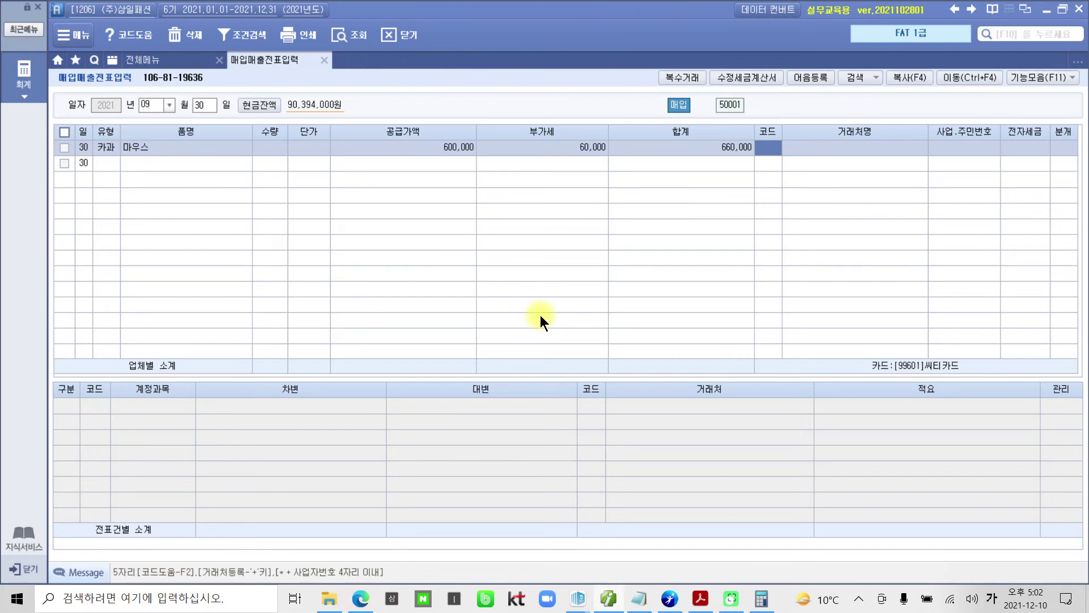
# - Set the trading partner to 현웅컴나라 and the journal type to 4 카드, leaving 전자세금 blank
pyautogui.write('현웅')
pyautogui.press('Return')
pyautogui.press('Return')
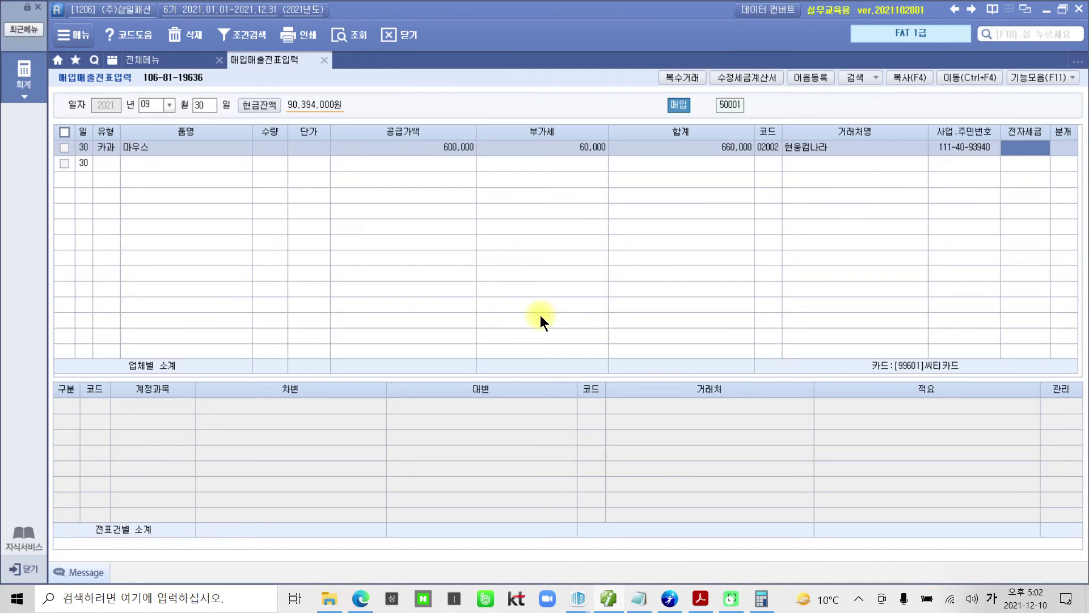
pyautogui.press('Return')
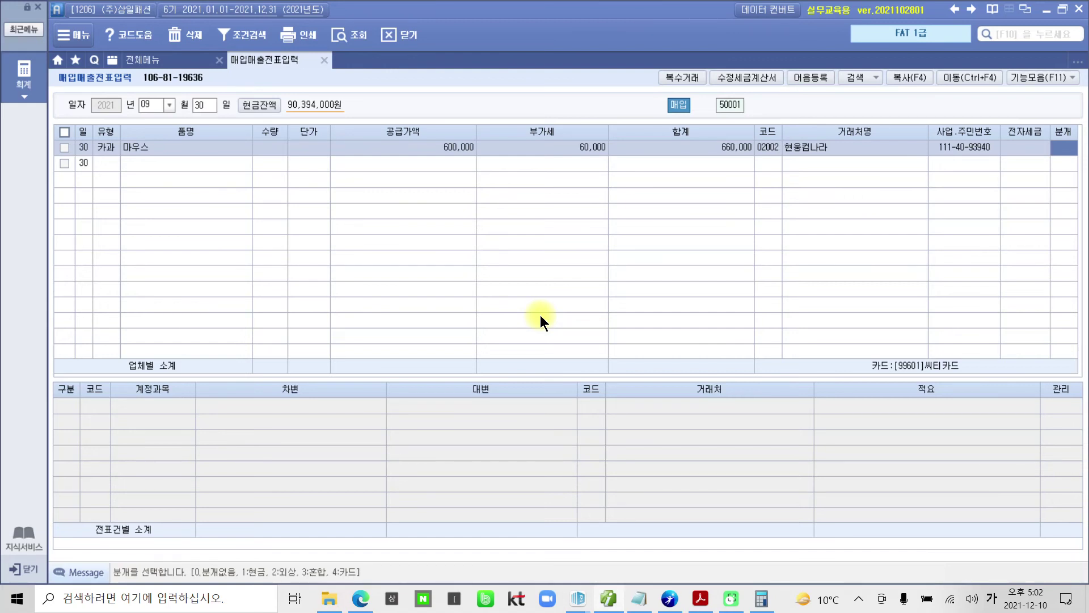
pyautogui.write('4')
pyautogui.press('Return')
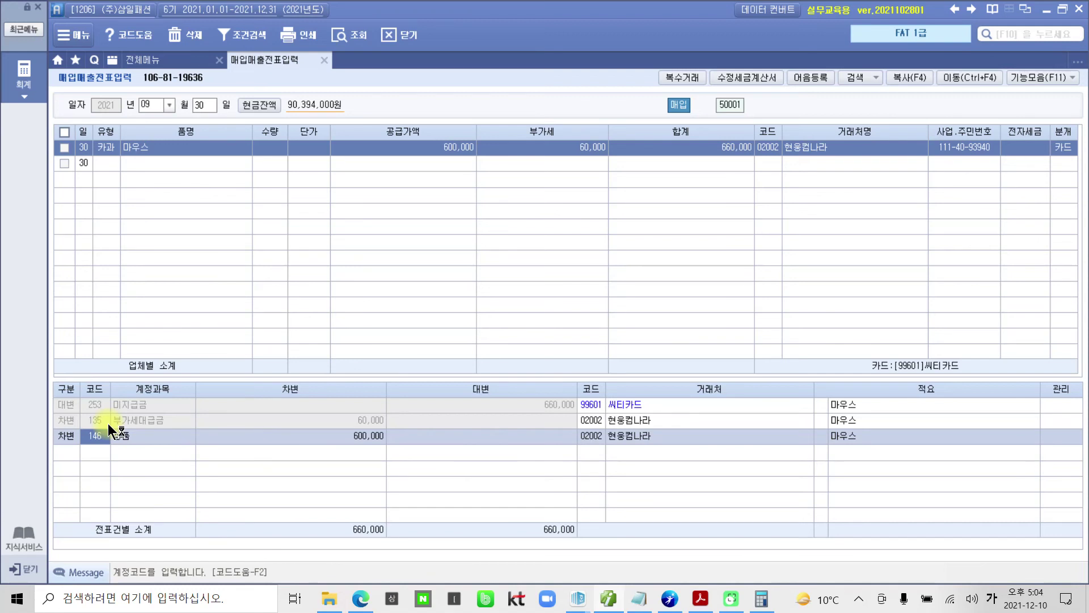
pyautogui.click(375, 421)
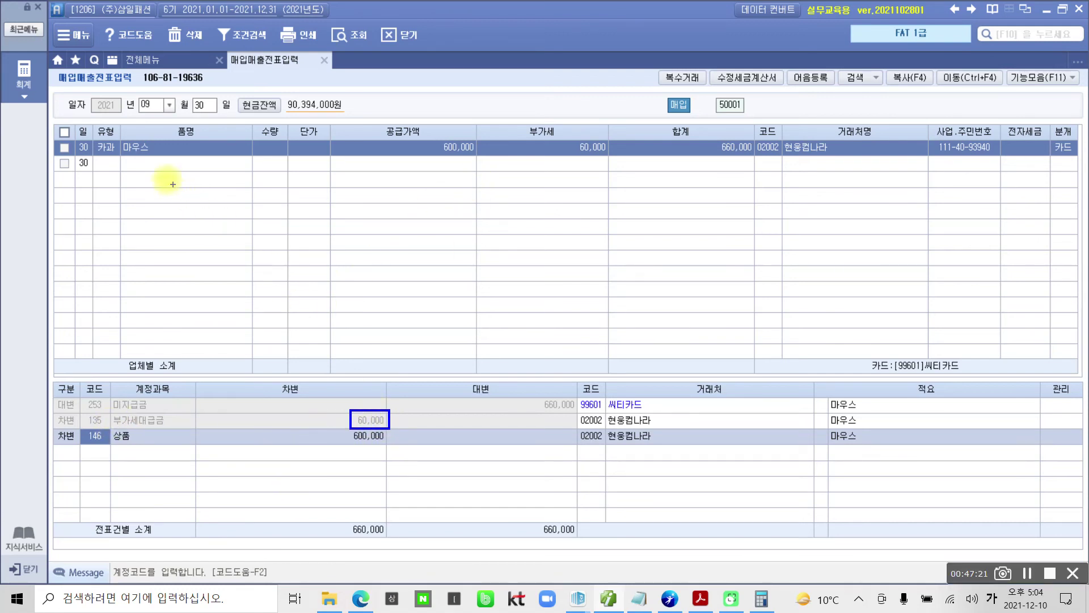
pyautogui.moveTo(111, 133); pyautogui.dragTo(174, 169)
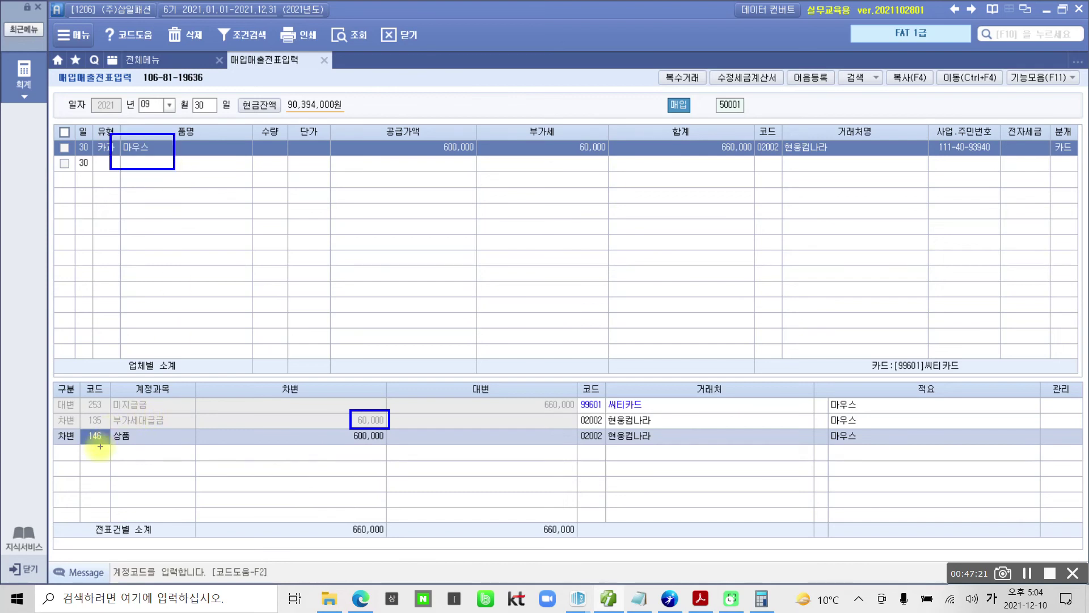
pyautogui.moveTo(93, 455)
pyautogui.mouseDown()
pyautogui.moveTo(85, 429)
pyautogui.moveTo(116, 437)
pyautogui.moveTo(111, 452)
pyautogui.mouseUp()
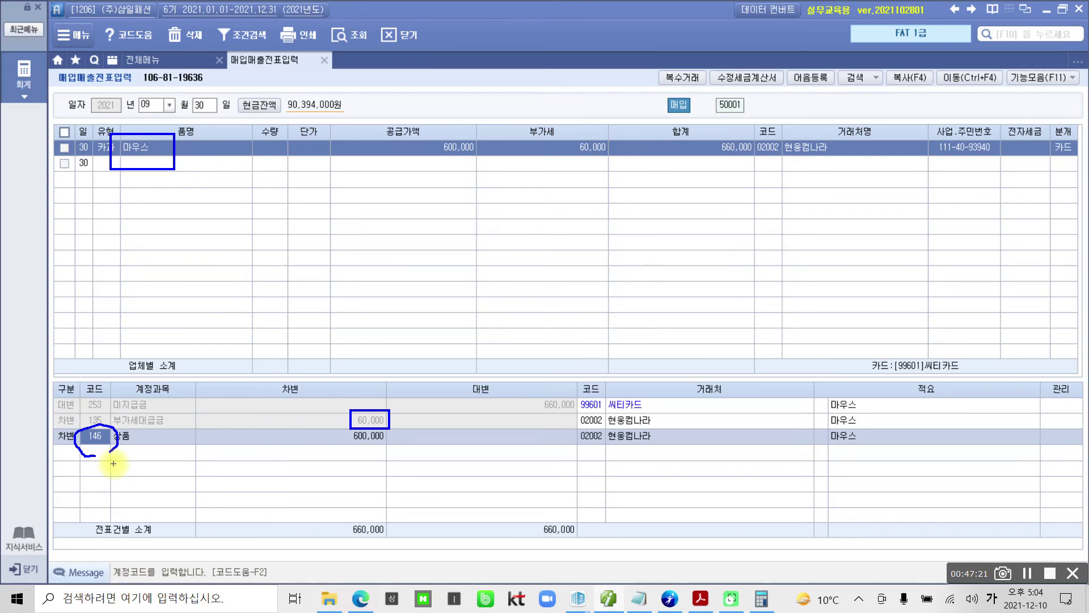
pyautogui.press('Escape')
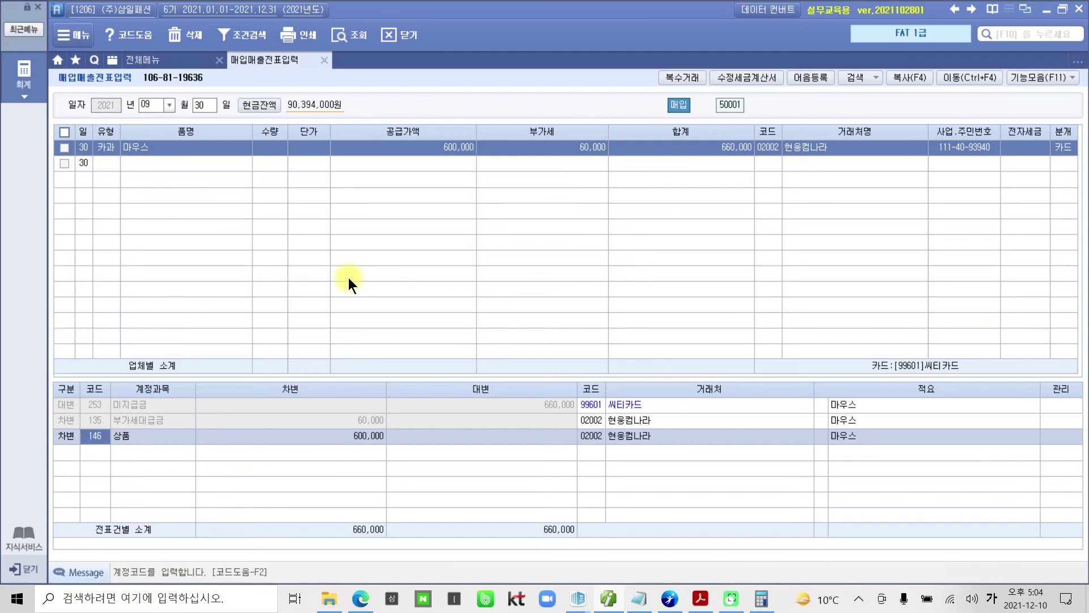
# - Change the account of the 600,000 상품 debit line to 833 광고선전비
pyautogui.write('광고')
pyautogui.press('Return')
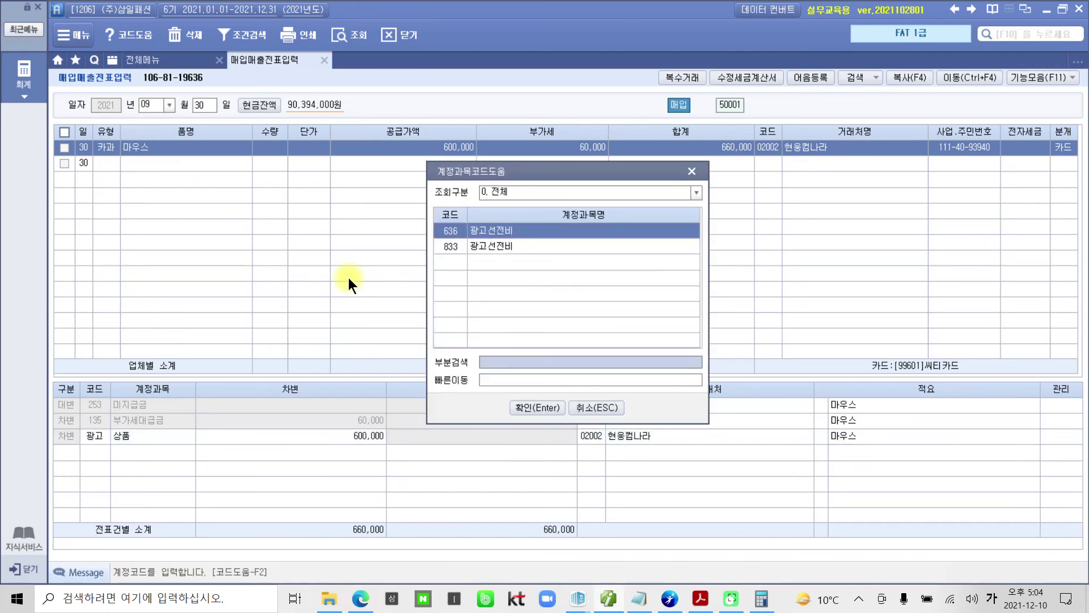
pyautogui.press('Down')
pyautogui.press('Return')
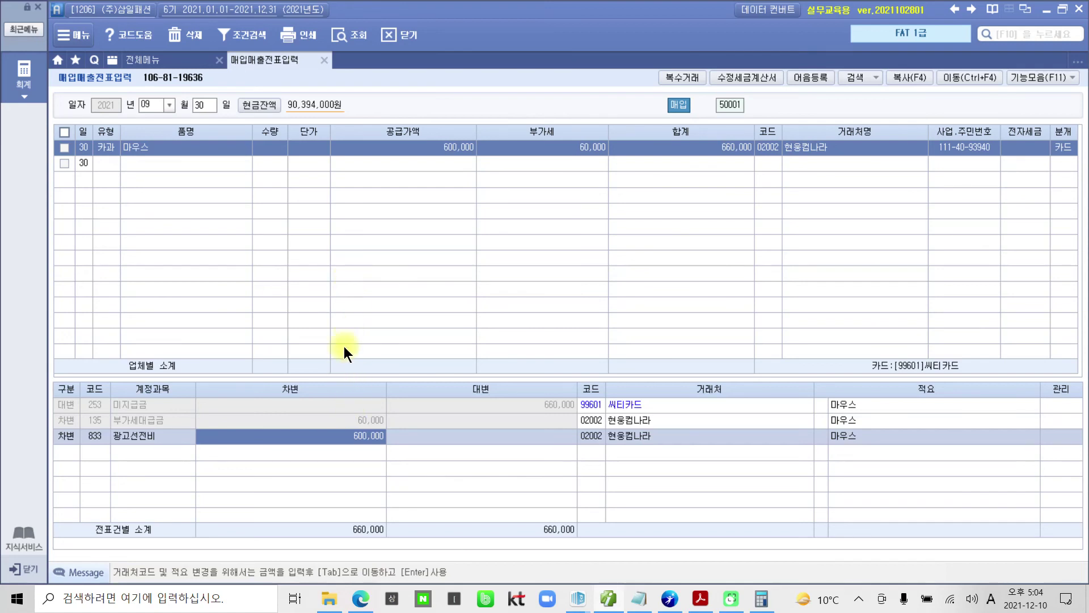
# - Open the 부가가치세신고서 for 2021-07-01 to 2021-09-30 as 1.정기신고 without loading saved data, and check line 14 그밖의공제매입세액
pyautogui.click(23, 97)
pyautogui.click(23, 97)
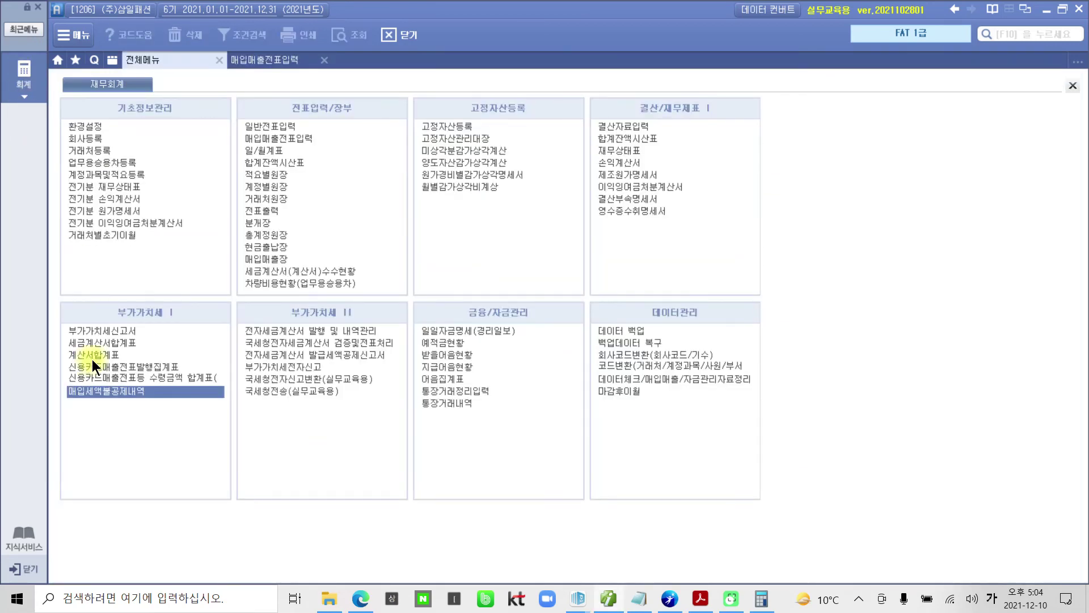
pyautogui.click(109, 330)
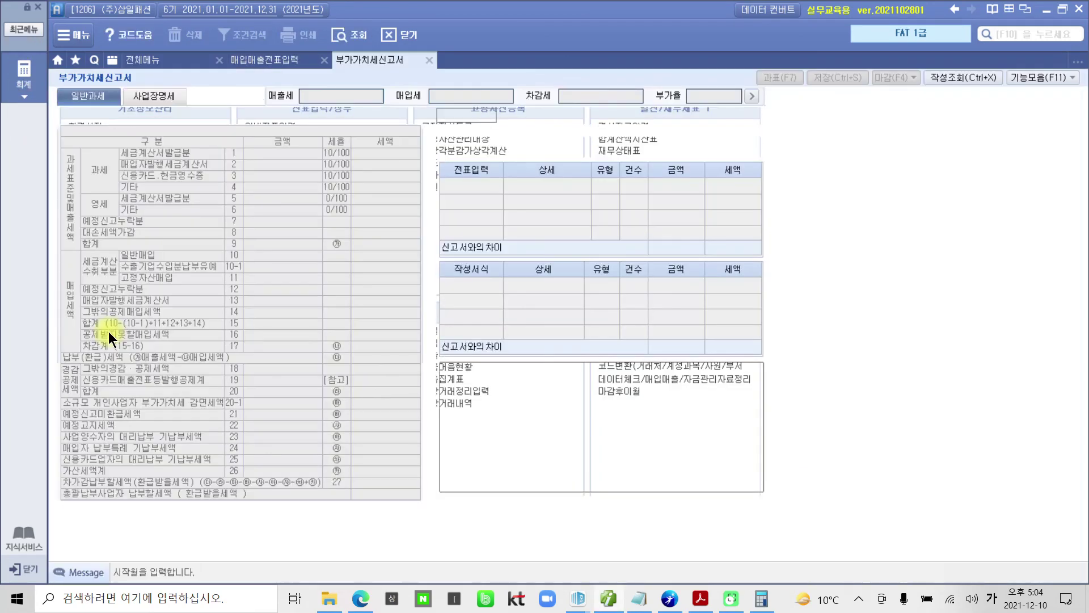
pyautogui.write('7')
pyautogui.press('Return')
pyautogui.press('Return')
pyautogui.write('9')
pyautogui.press('Return')
pyautogui.press('Return')
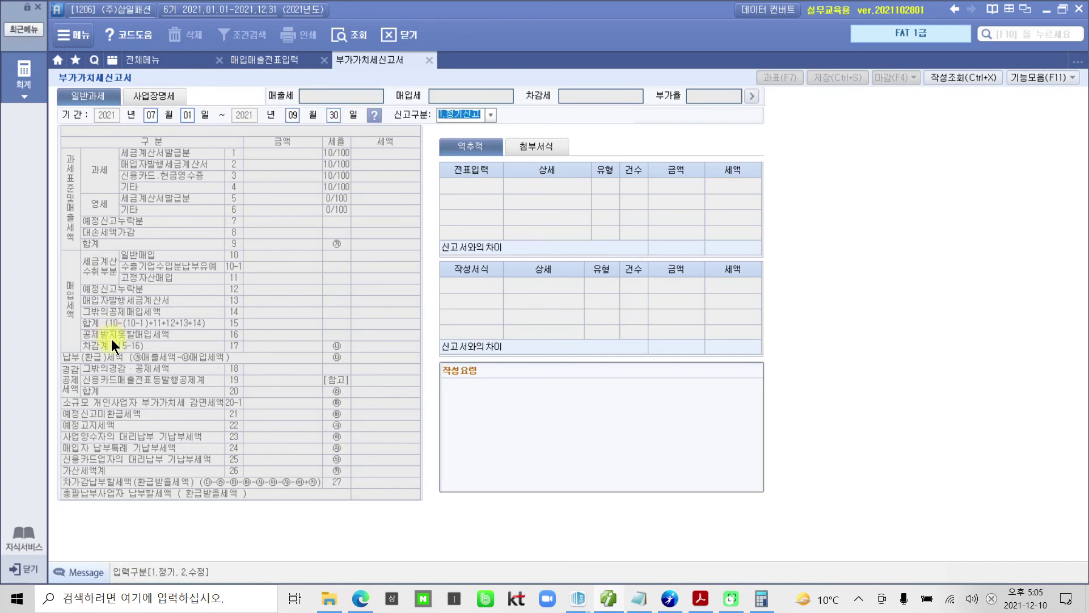
pyautogui.press('Return')
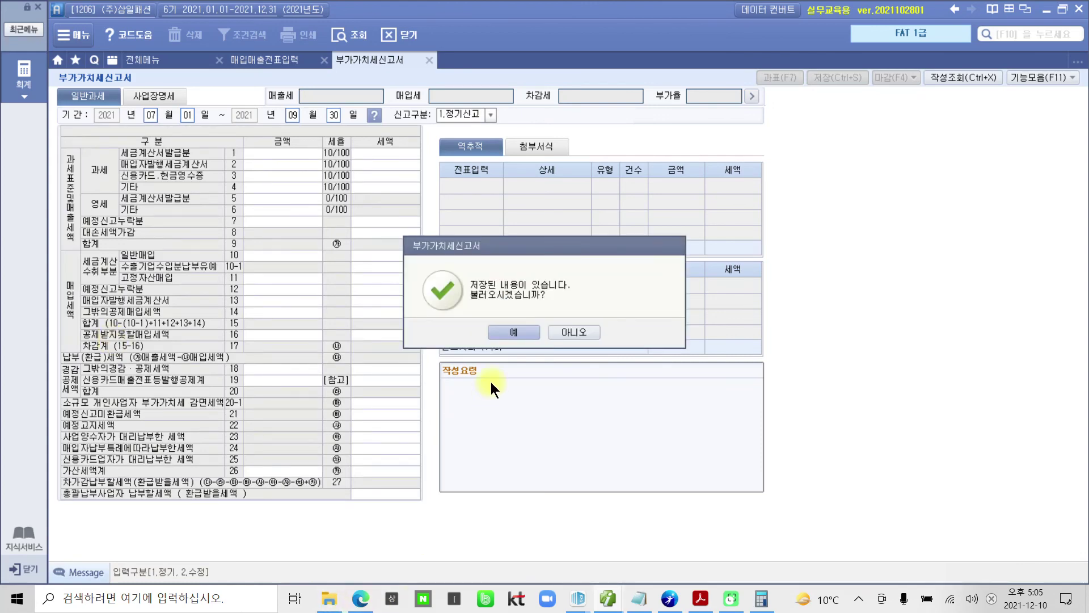
pyautogui.click(574, 331)
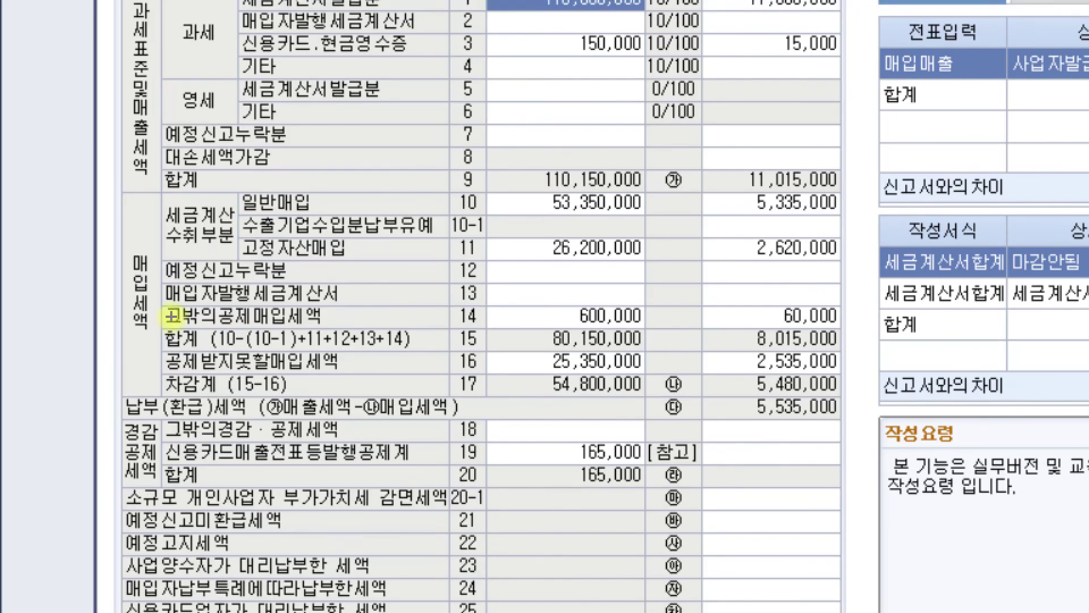
pyautogui.moveTo(151, 296); pyautogui.dragTo(861, 327)
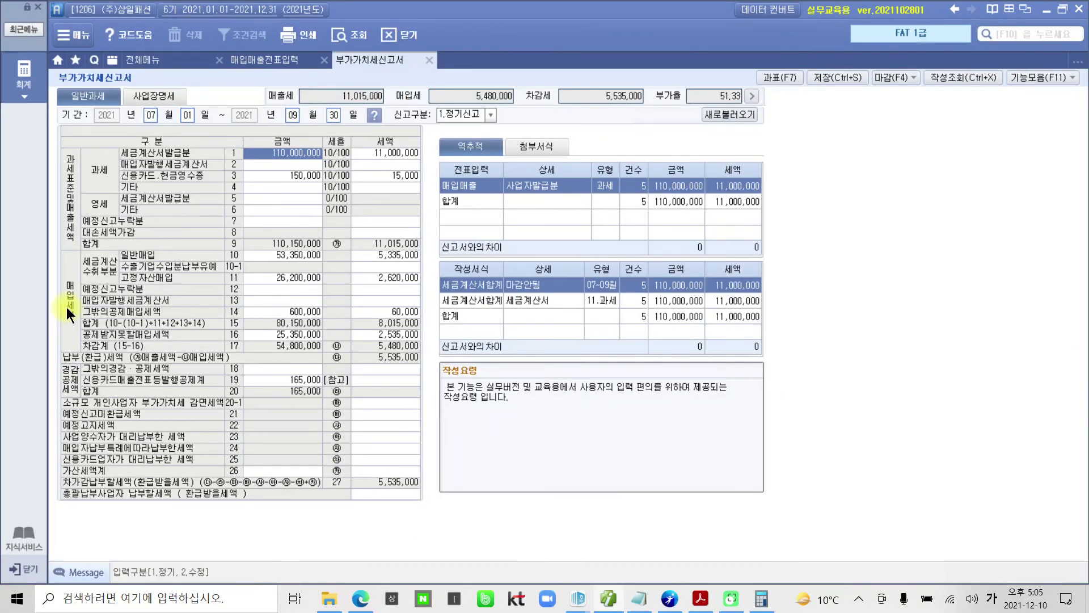
# - Open the 신용카드매출전표등 수령금액 합계표(갑) for months 07 to 09 and check the first row's type, supply amount, tax and member name
pyautogui.click(23, 77)
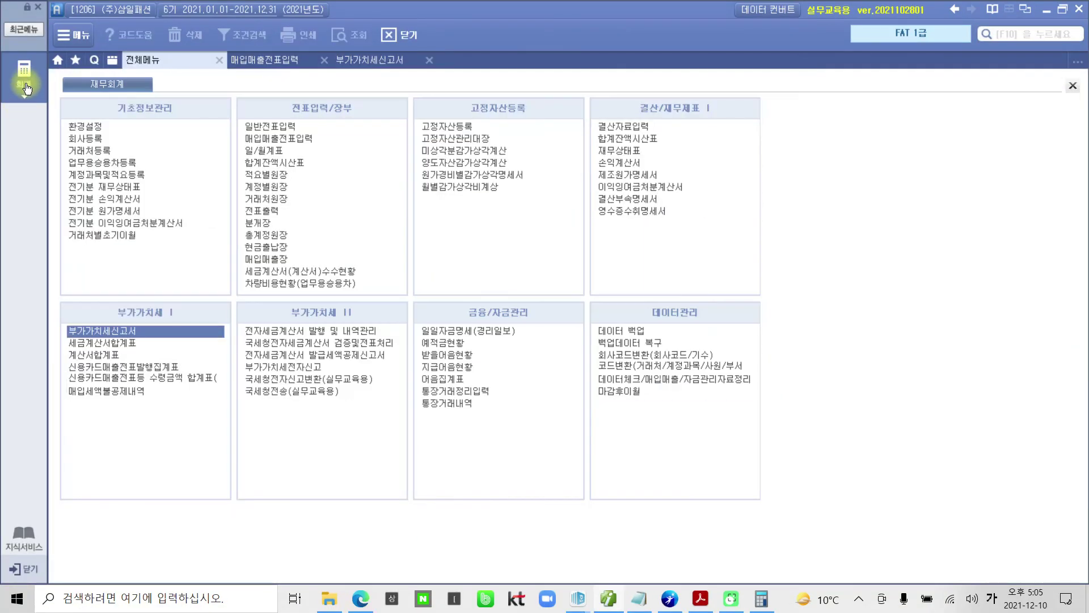
pyautogui.click(165, 379)
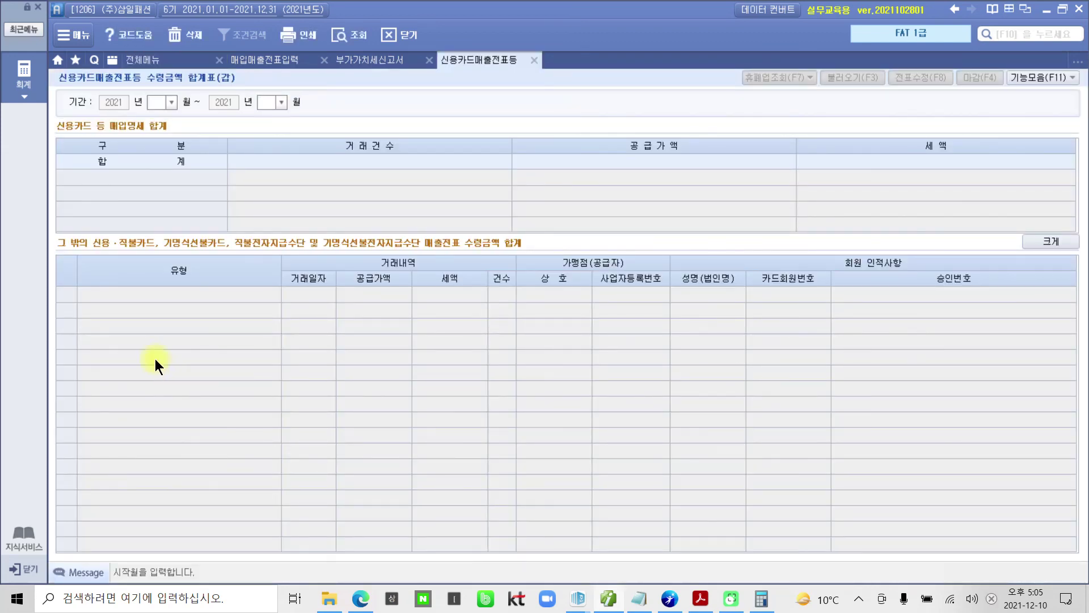
pyautogui.write('7')
pyautogui.press('Return')
pyautogui.write('9')
pyautogui.press('Return')
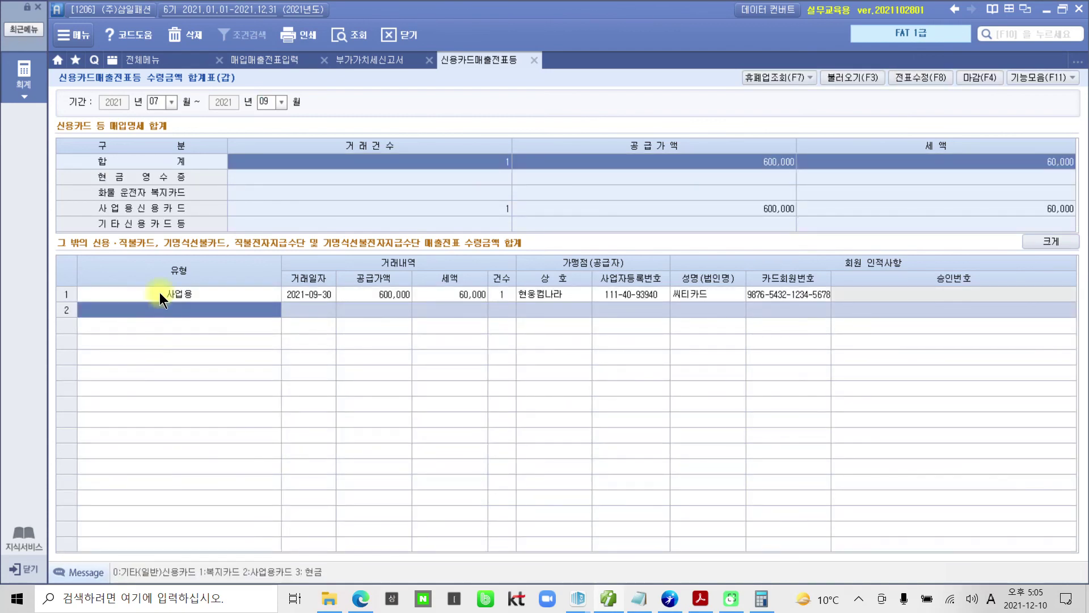
pyautogui.click(159, 294)
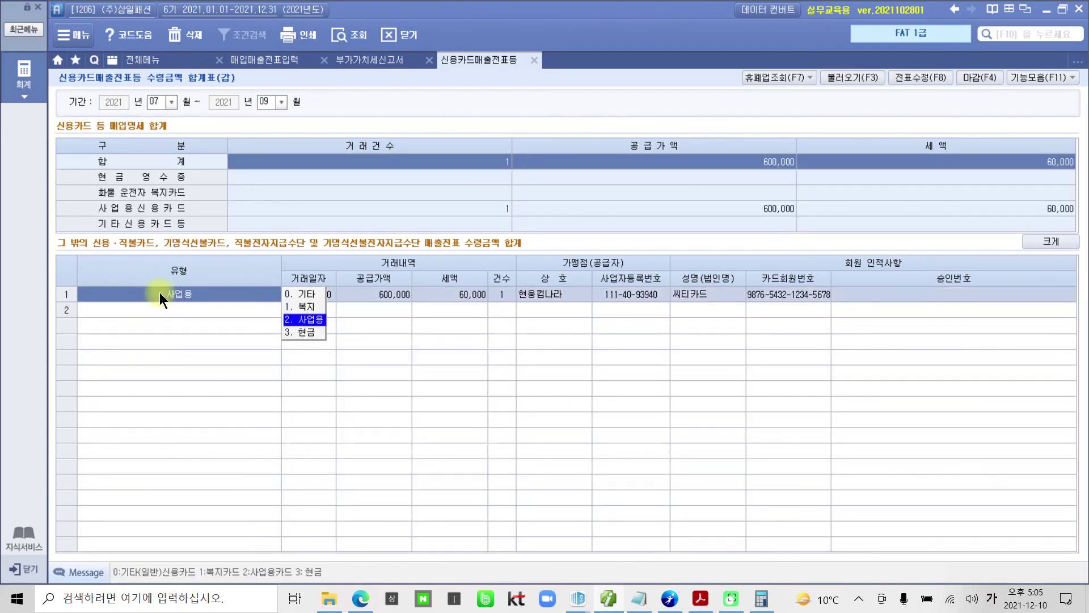
pyautogui.click(379, 303)
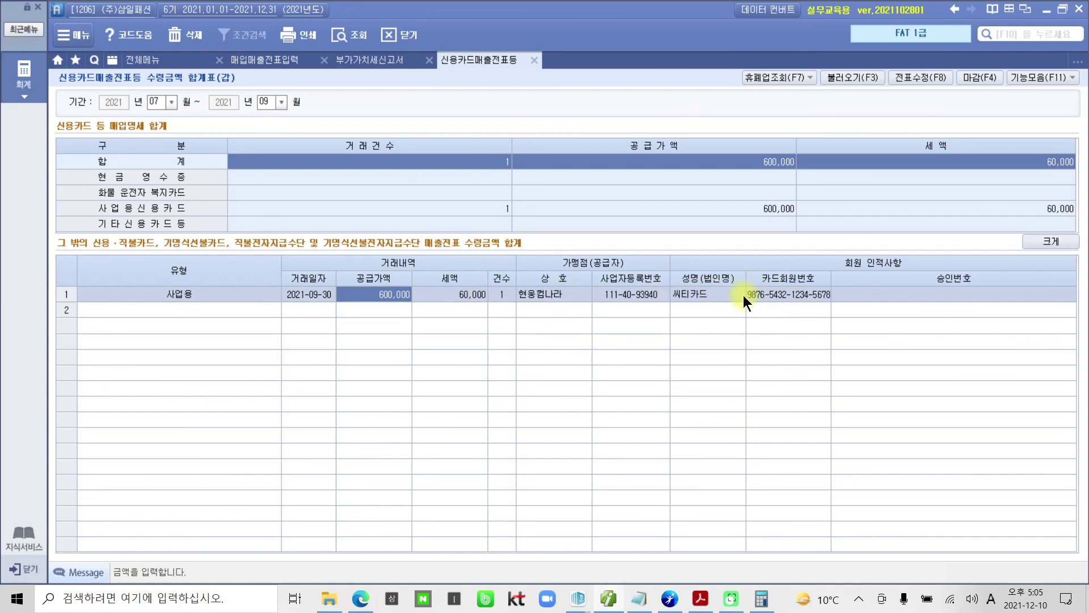
pyautogui.click(681, 296)
pyautogui.click(425, 295)
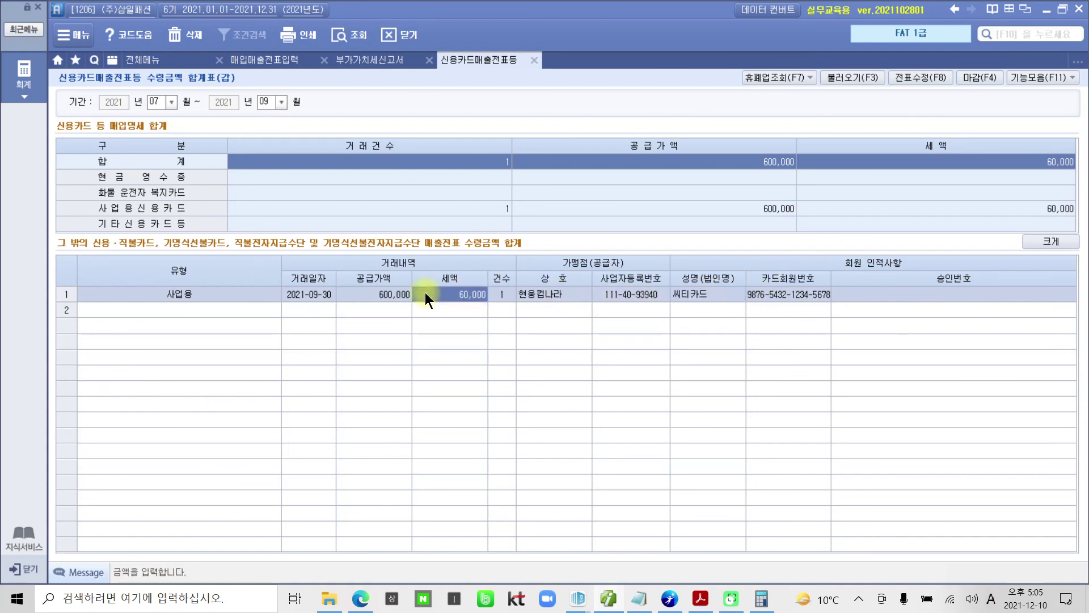
pyautogui.click(688, 296)
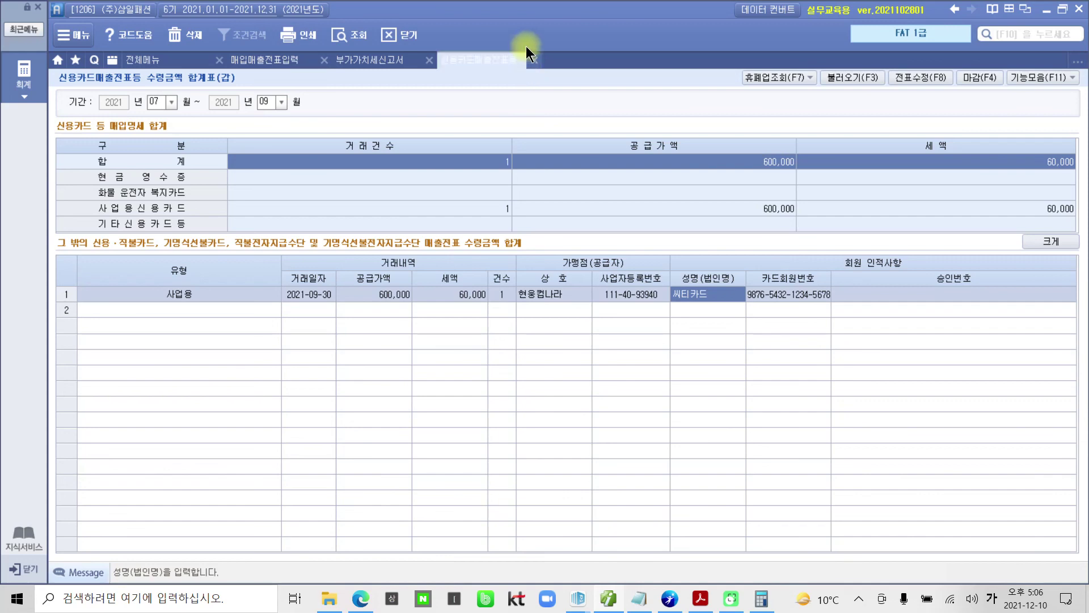
# - Close the 신용카드매출전표등 수령금액 합계표, save the 부가가치세신고서 data and close that form too
pyautogui.click(535, 61)
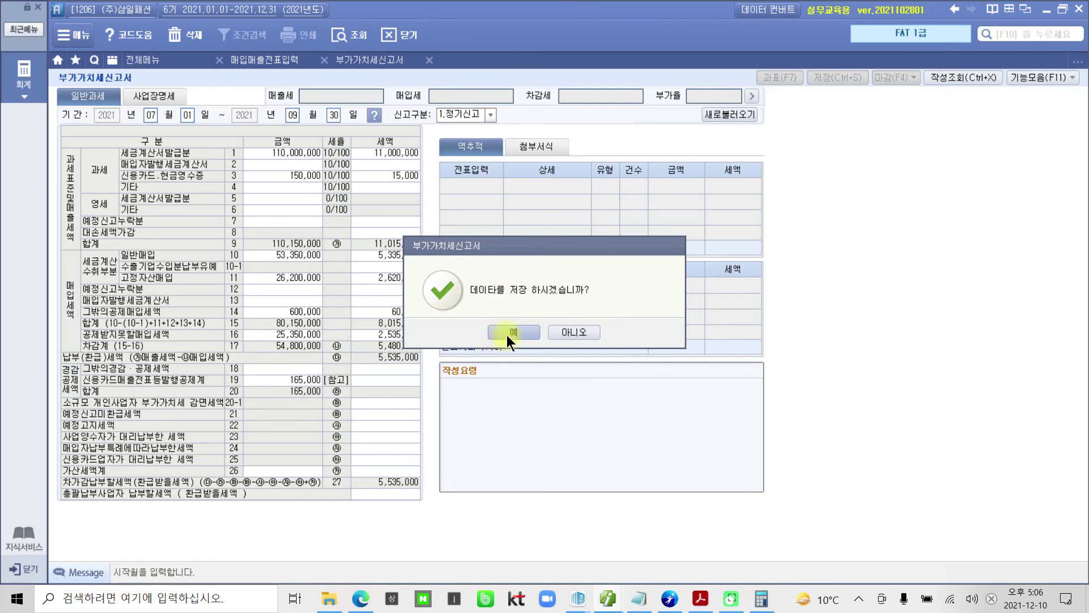
pyautogui.click(512, 332)
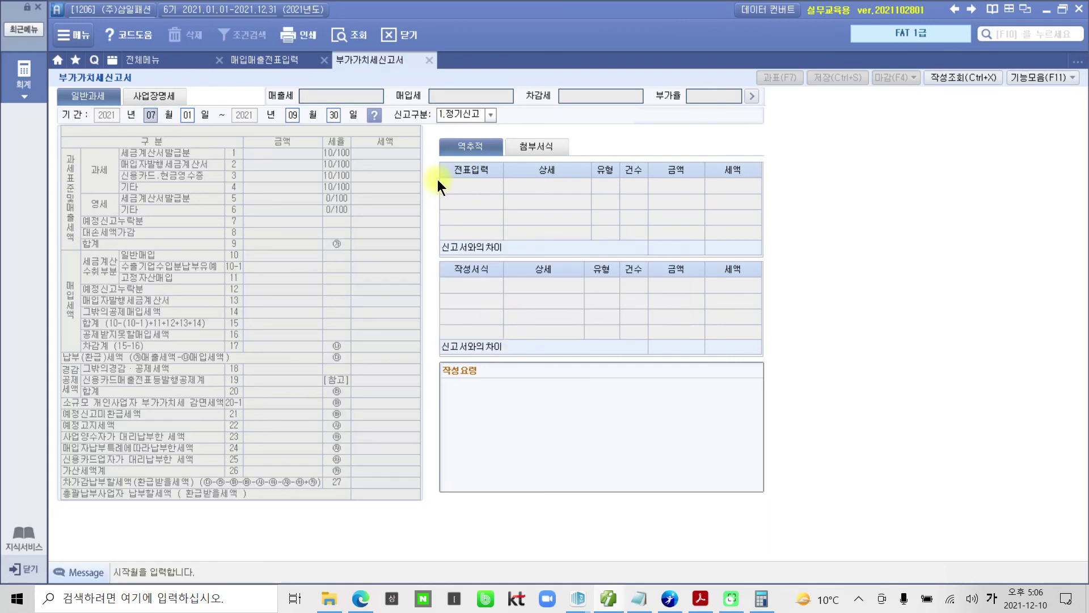
pyautogui.click(427, 60)
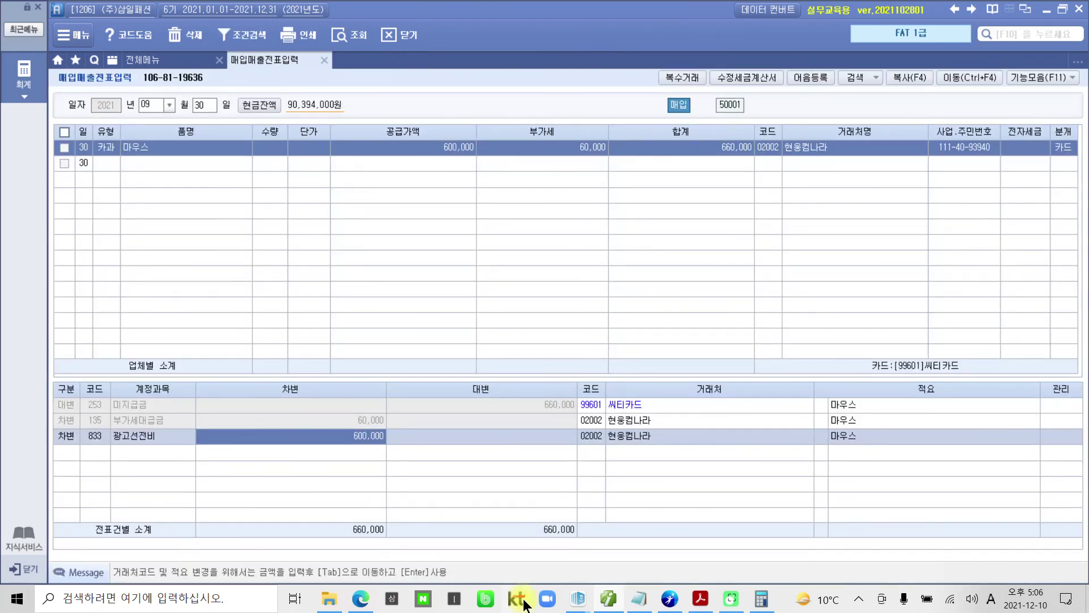
# - Switch to the textbook PDF in Acrobat Reader and look through the 매입전표입력 수행 결과 pages from 수행 1 to 수행 2
pyautogui.click(609, 601)
pyautogui.scroll(-5, 412, 354)
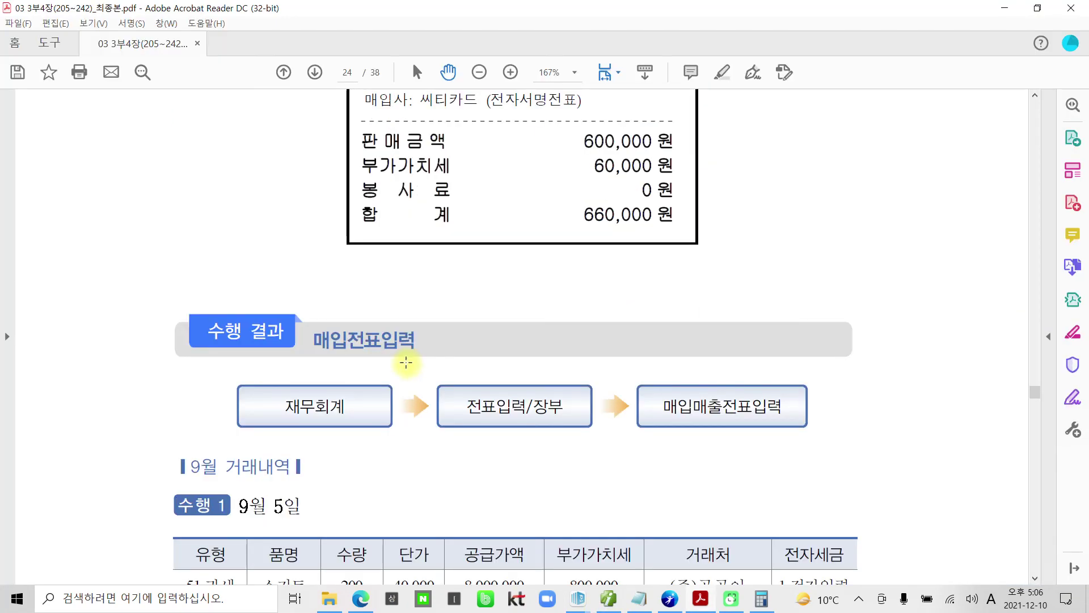
pyautogui.scroll(-5, 406, 362)
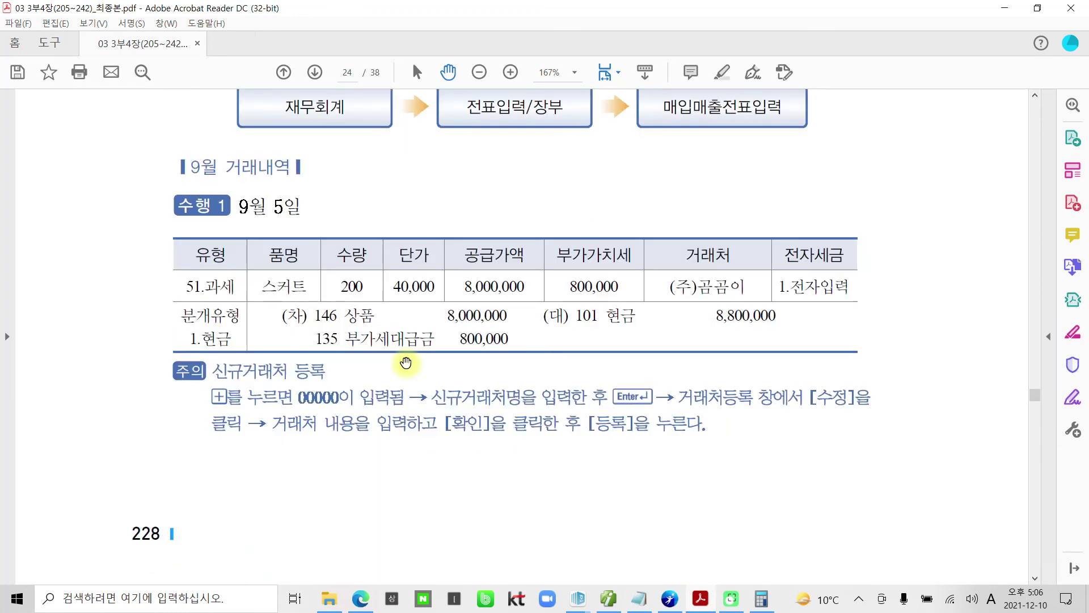
pyautogui.scroll(-8, 406, 362)
pyautogui.scroll(-10, 406, 362)
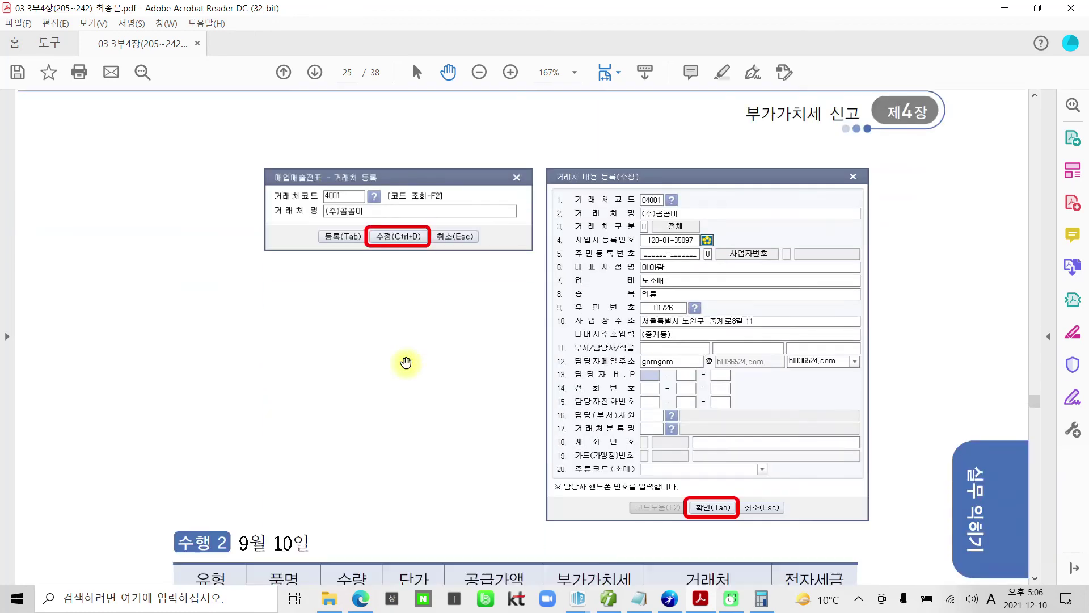
# - Look through the textbook's 매입전표입력 수행 결과 from 수행 2 to 수행 10, the 완료화면 and the 수행 tip
pyautogui.scroll(-10, 406, 362)
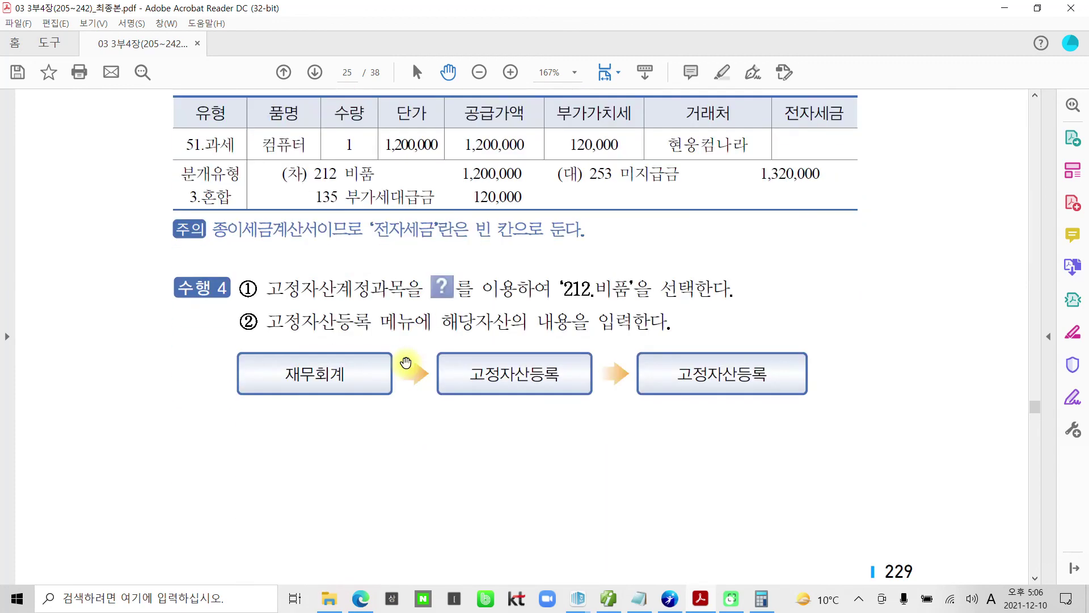
pyautogui.scroll(-10, 405, 361)
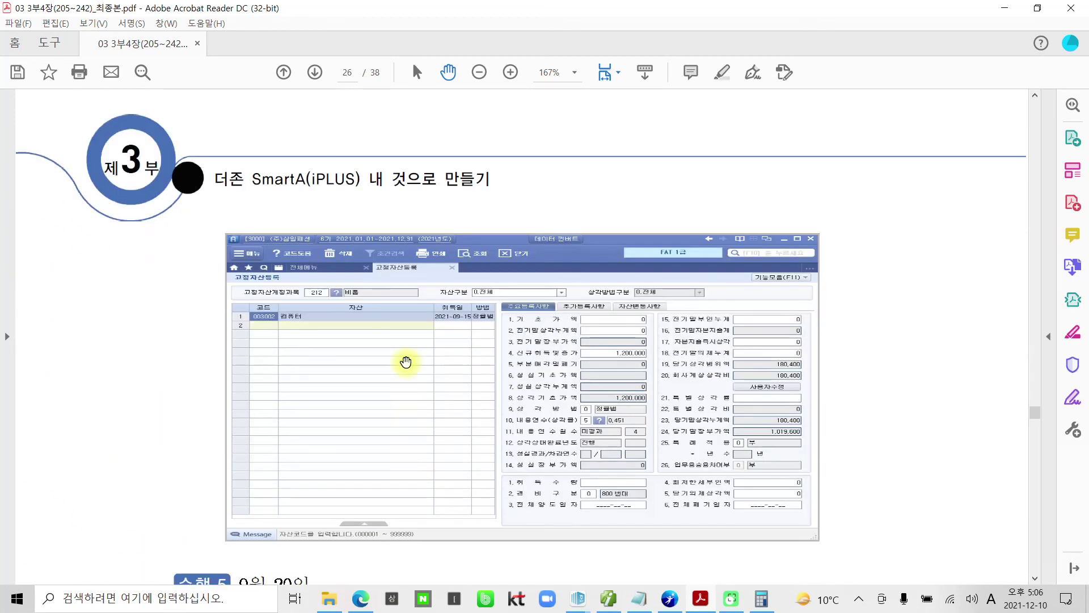
pyautogui.scroll(-10, 405, 362)
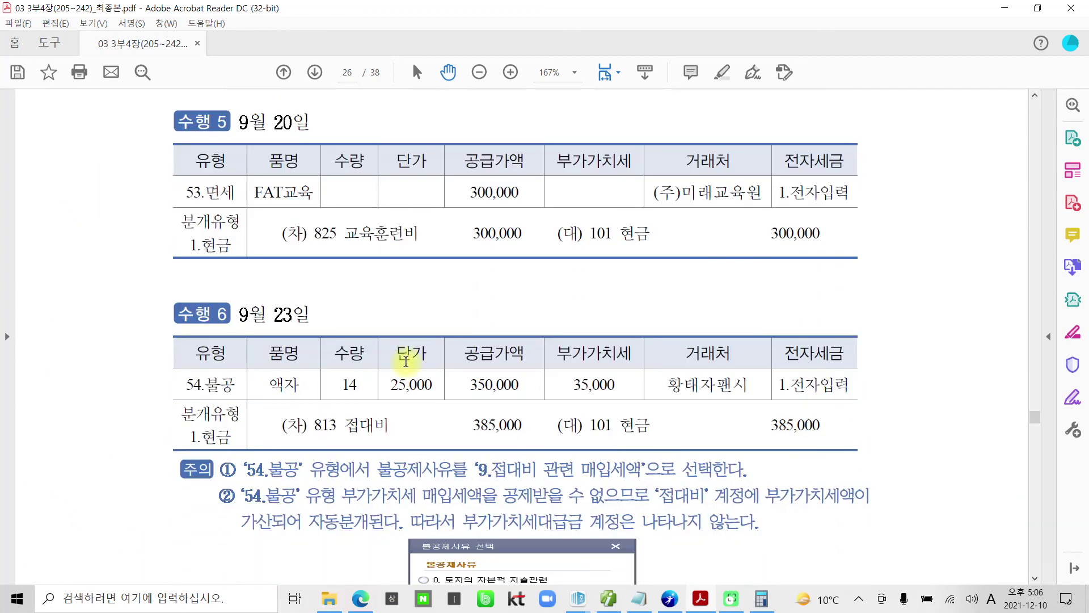
pyautogui.scroll(-10, 405, 362)
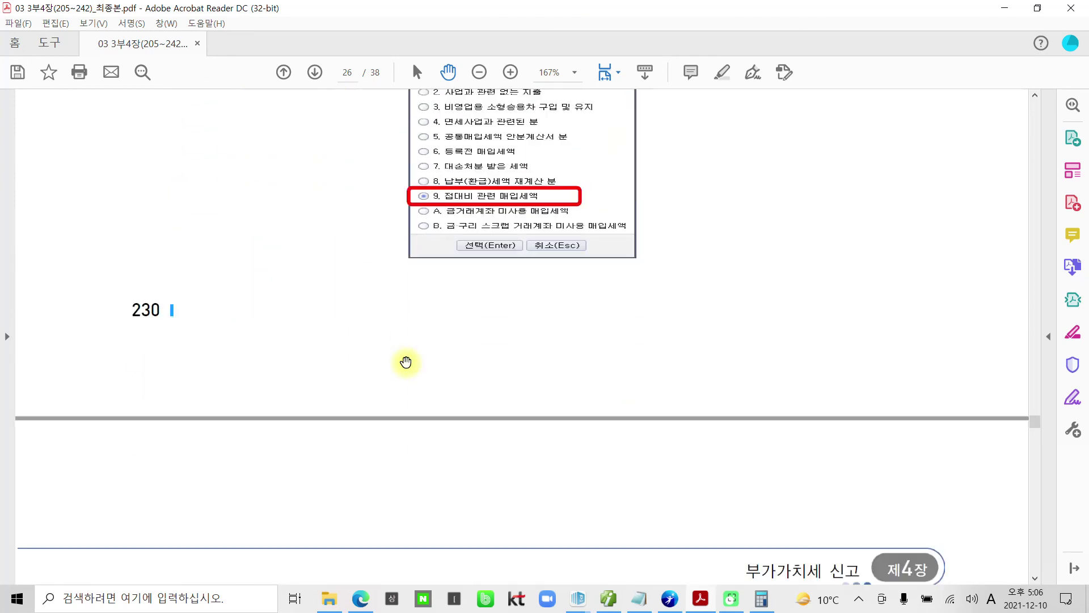
pyautogui.scroll(-10, 406, 360)
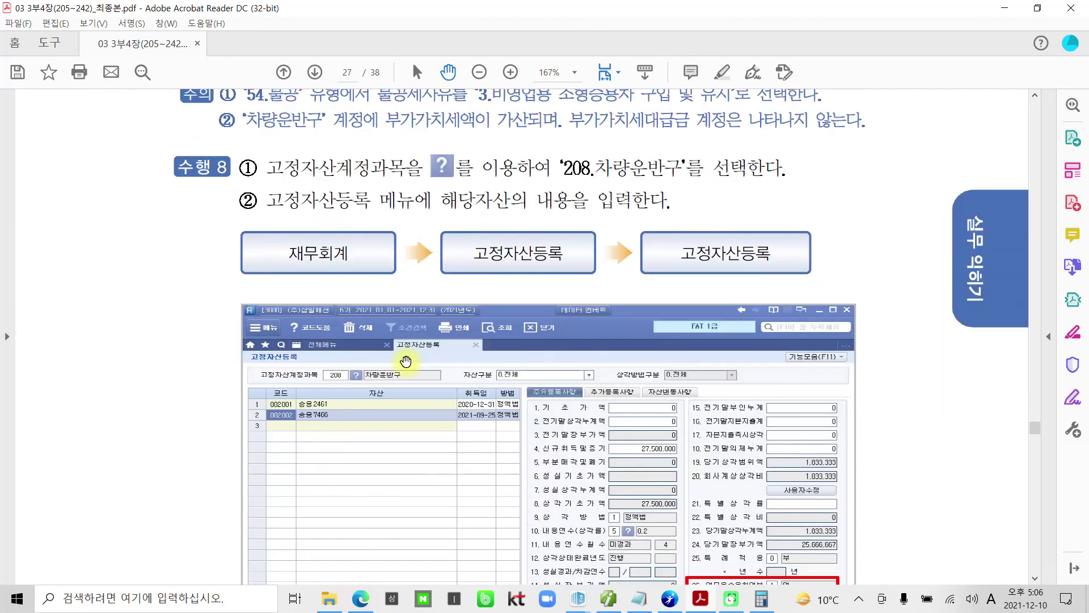
pyautogui.scroll(-10, 406, 361)
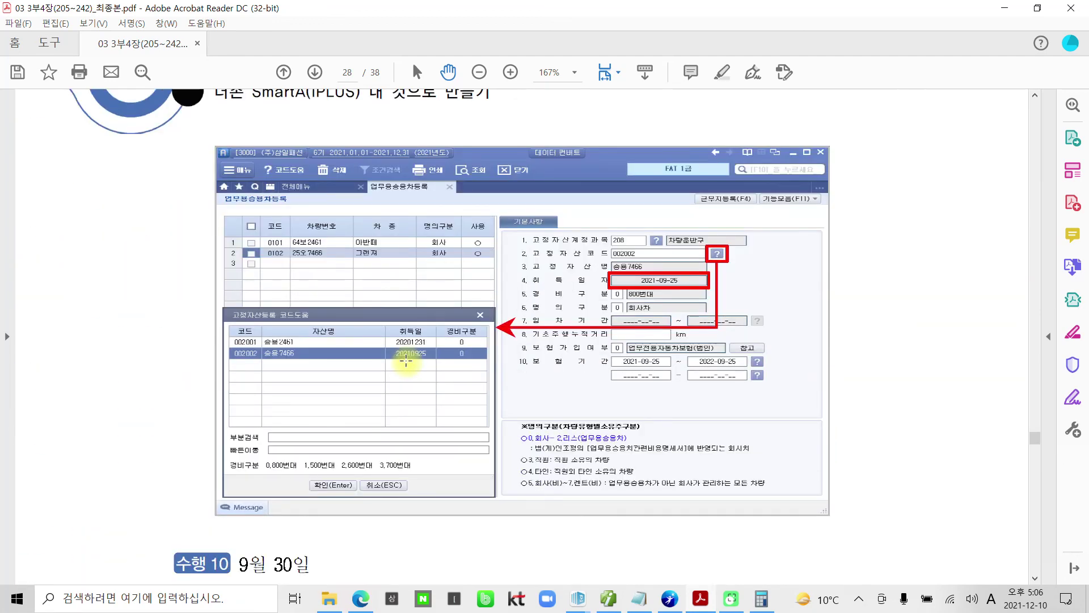
pyautogui.scroll(-3, 406, 361)
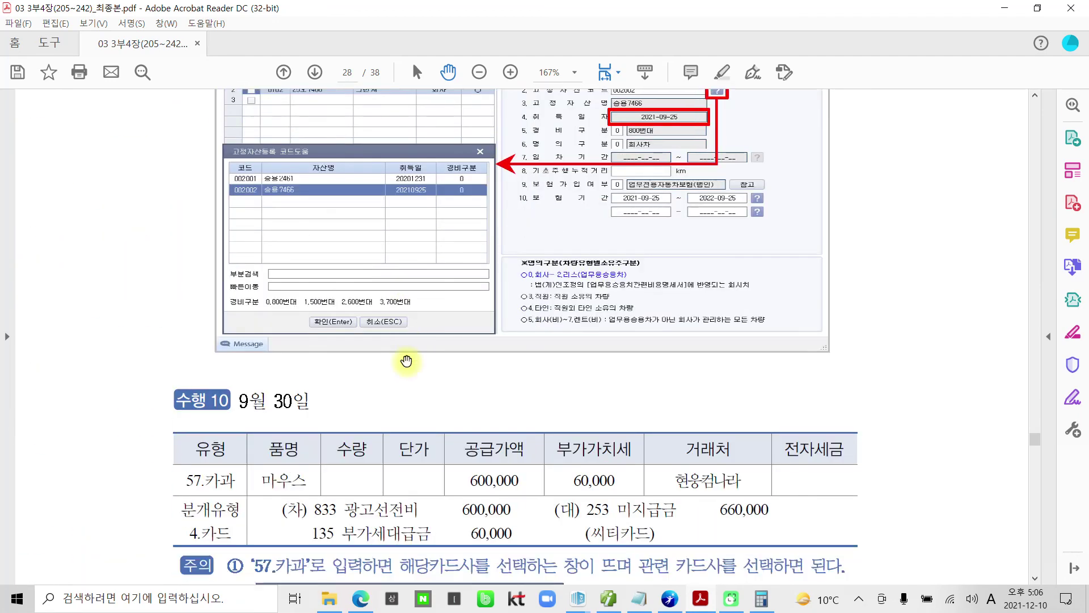
pyautogui.scroll(3, 406, 361)
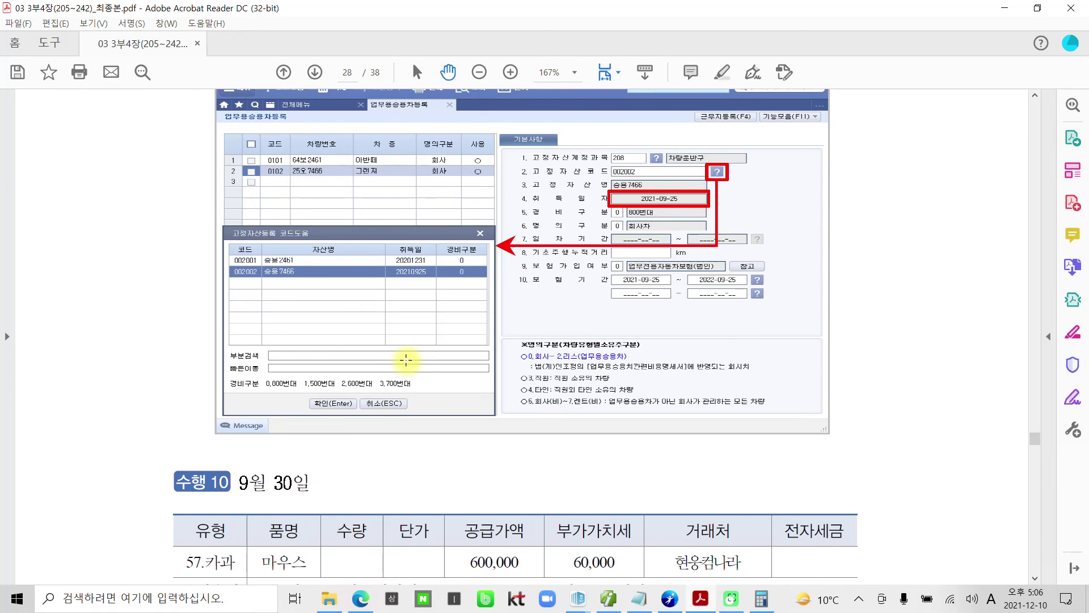
pyautogui.scroll(-12, 406, 361)
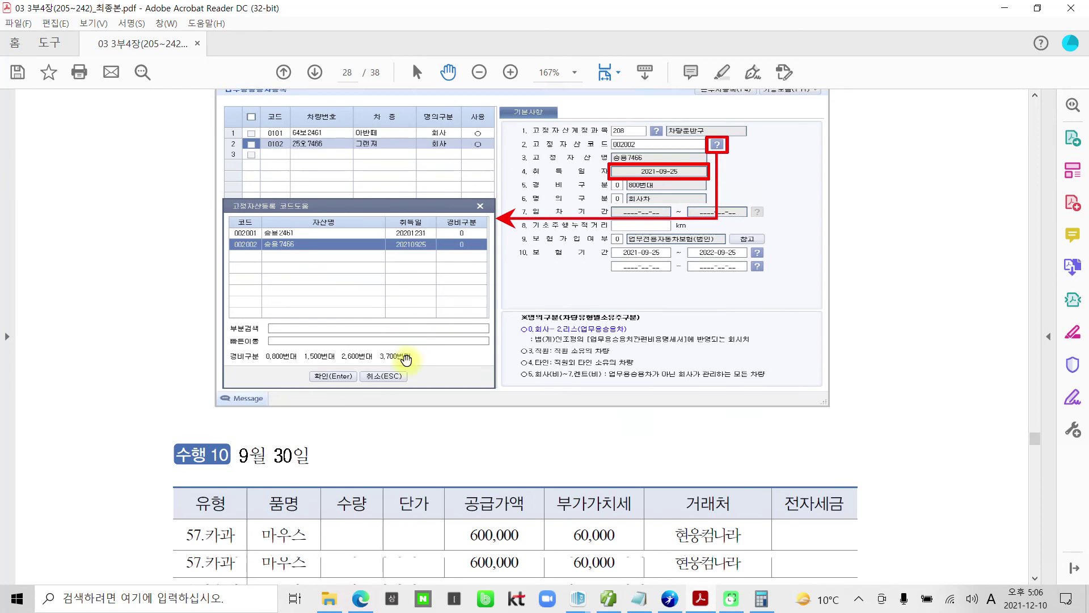
pyautogui.scroll(-13, 406, 360)
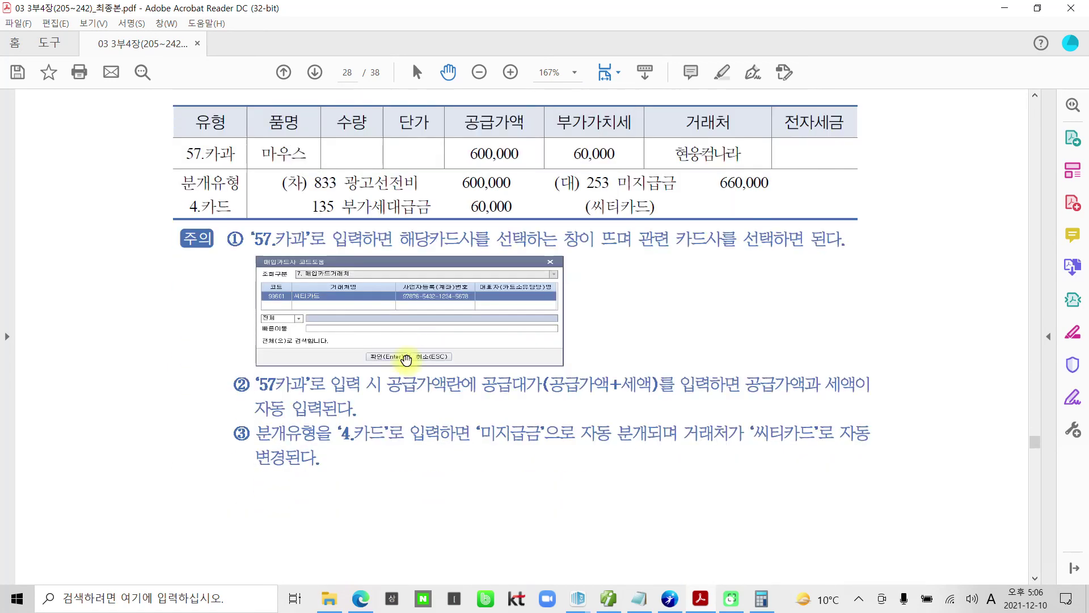
pyautogui.scroll(-20, 406, 360)
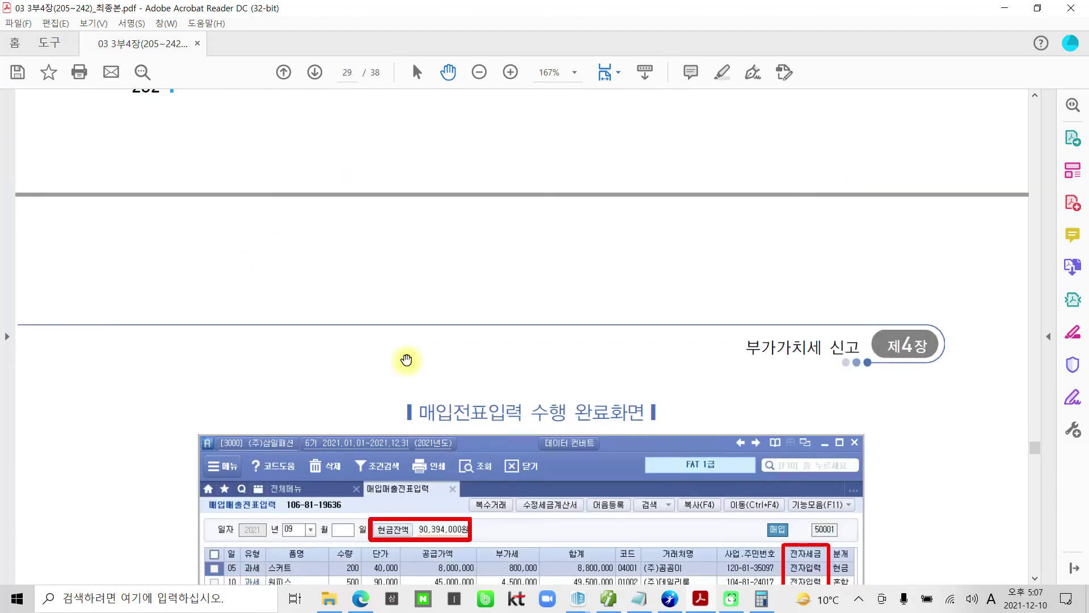
pyautogui.scroll(-12, 405, 360)
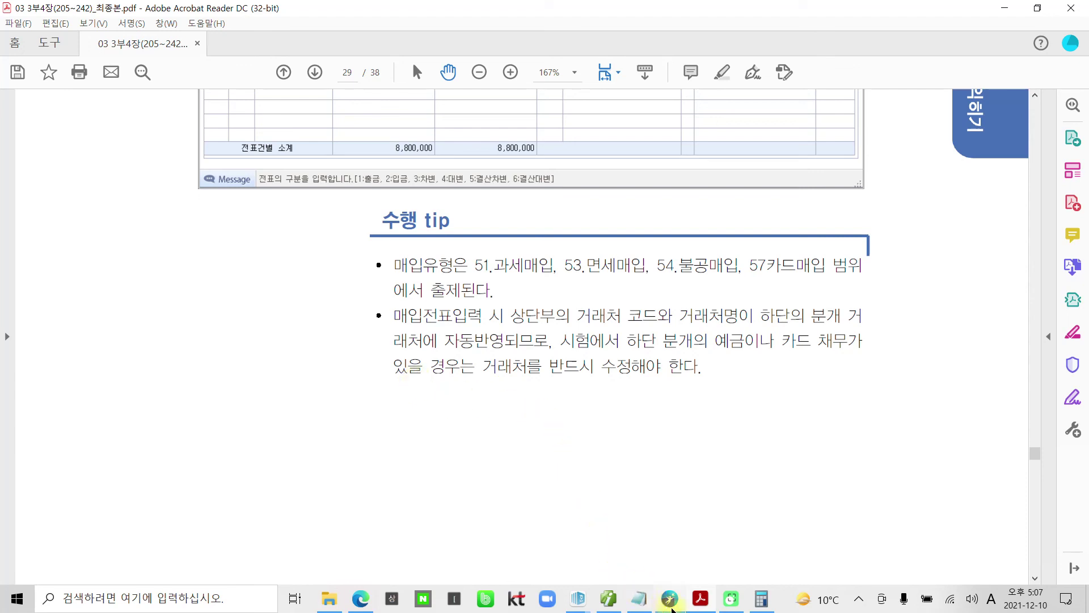
# - Switch to 더존 iPlus, open 고정자산등록 and list the assets of all accounts with 자산구분 0.전체
pyautogui.click(670, 598)
pyautogui.click(670, 599)
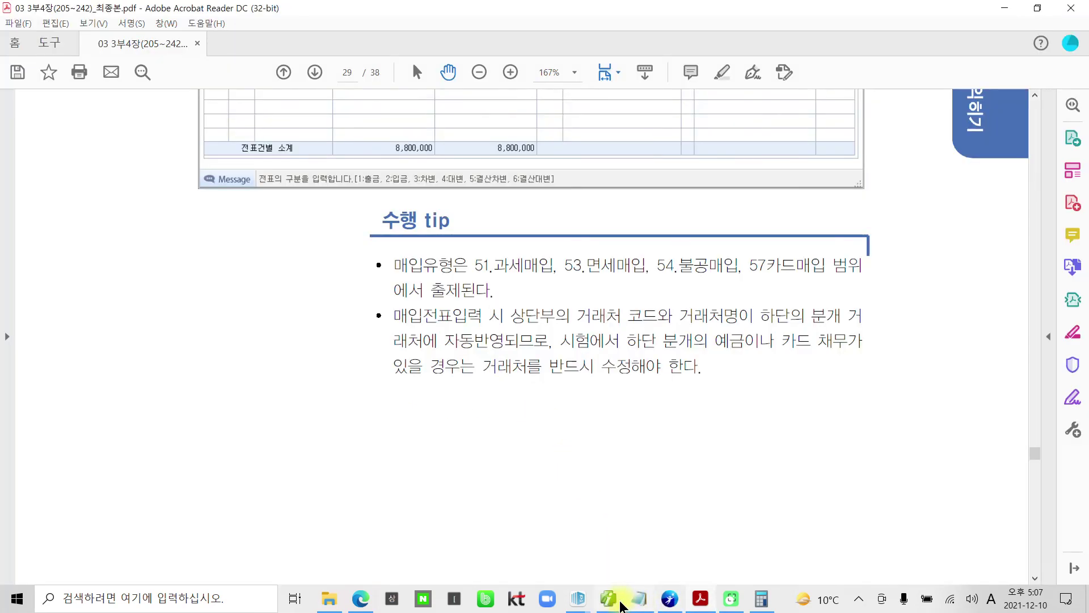
pyautogui.click(607, 599)
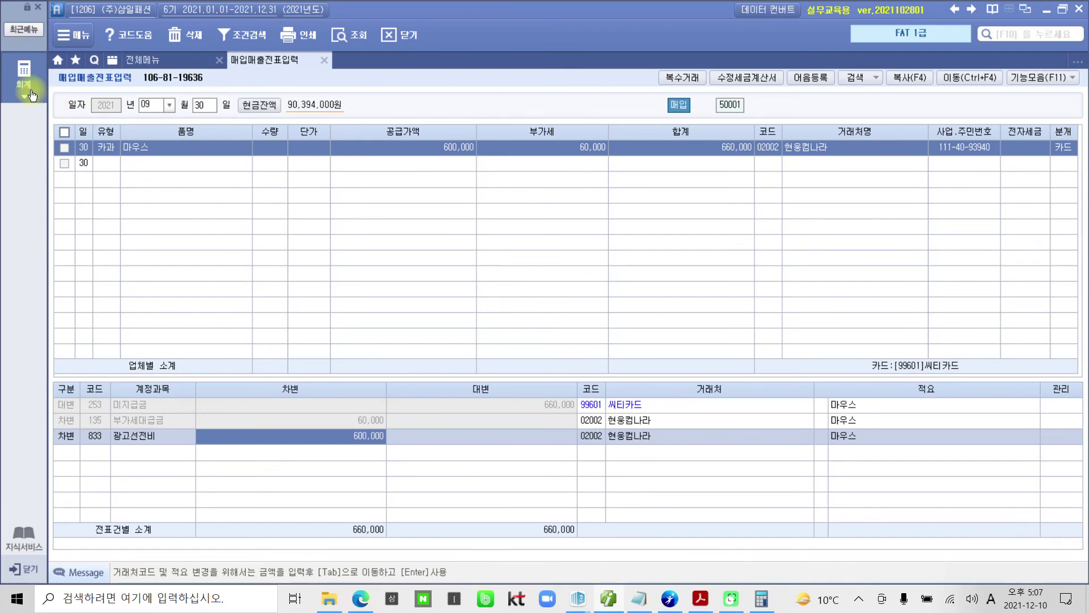
pyautogui.click(155, 60)
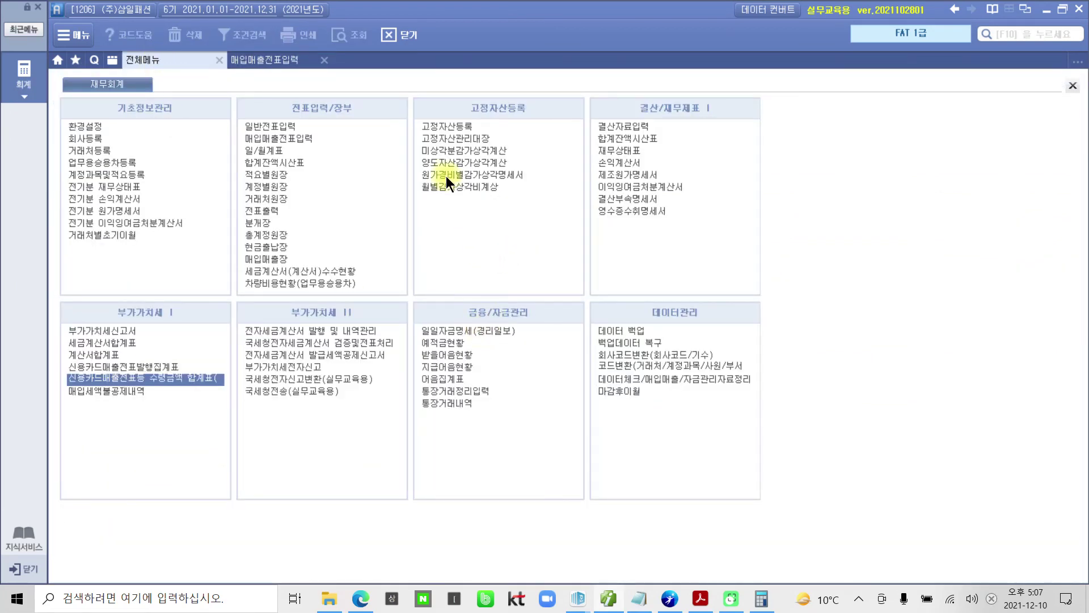
pyautogui.click(448, 126)
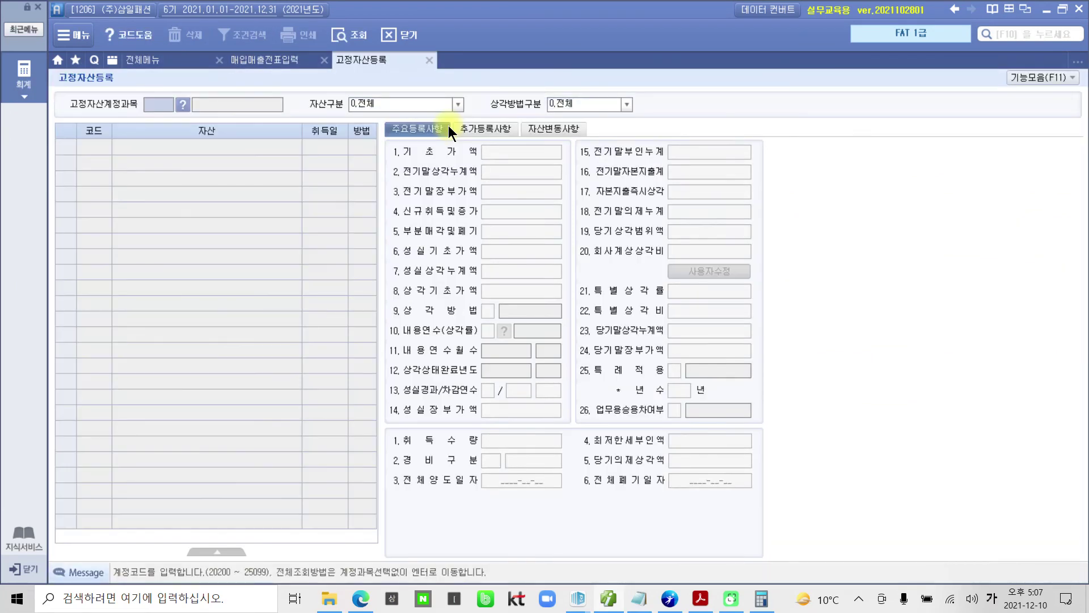
pyautogui.press('Return')
pyautogui.press('Return')
pyautogui.press('Return')
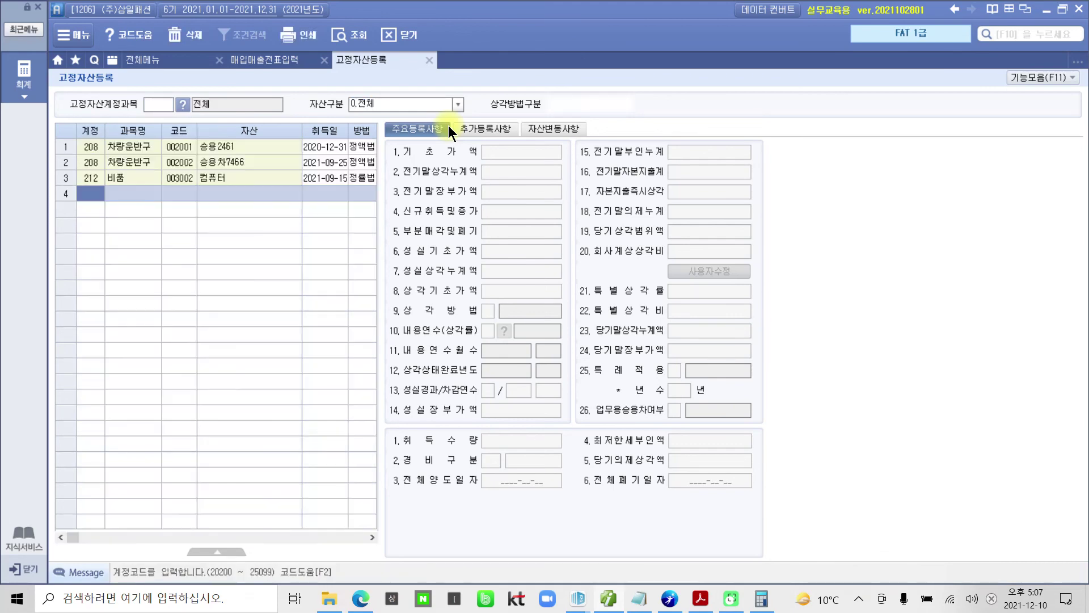
# - Select the asset 승용차7466 and check its line 26 업무용승용차여부
pyautogui.click(128, 162)
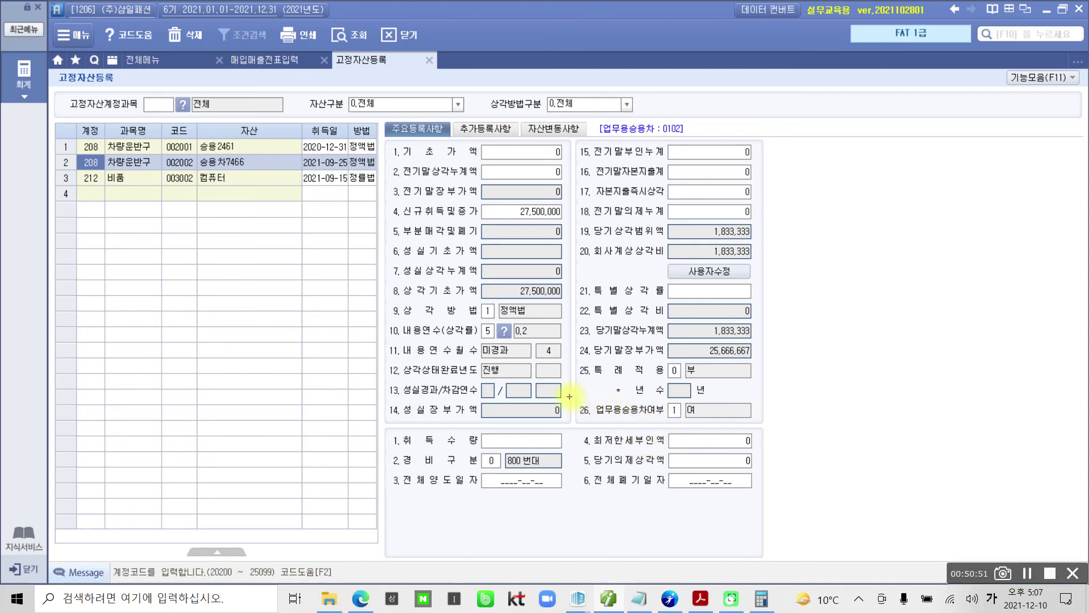
pyautogui.moveTo(569, 396)
pyautogui.mouseDown()
pyautogui.moveTo(644, 421)
pyautogui.moveTo(705, 420)
pyautogui.mouseUp()
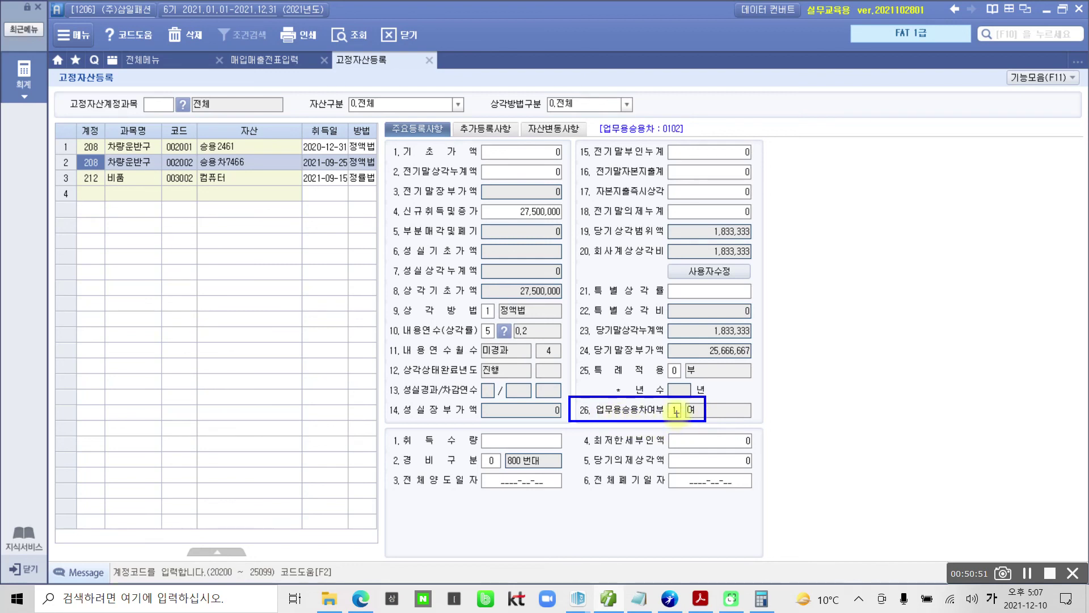
pyautogui.rightClick(684, 424)
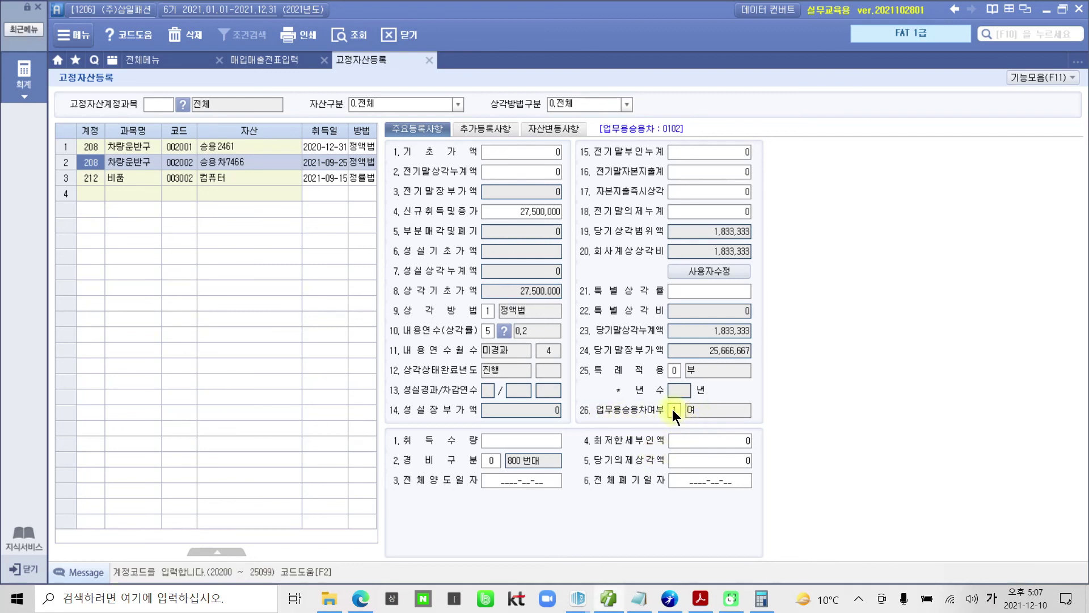
pyautogui.click(673, 410)
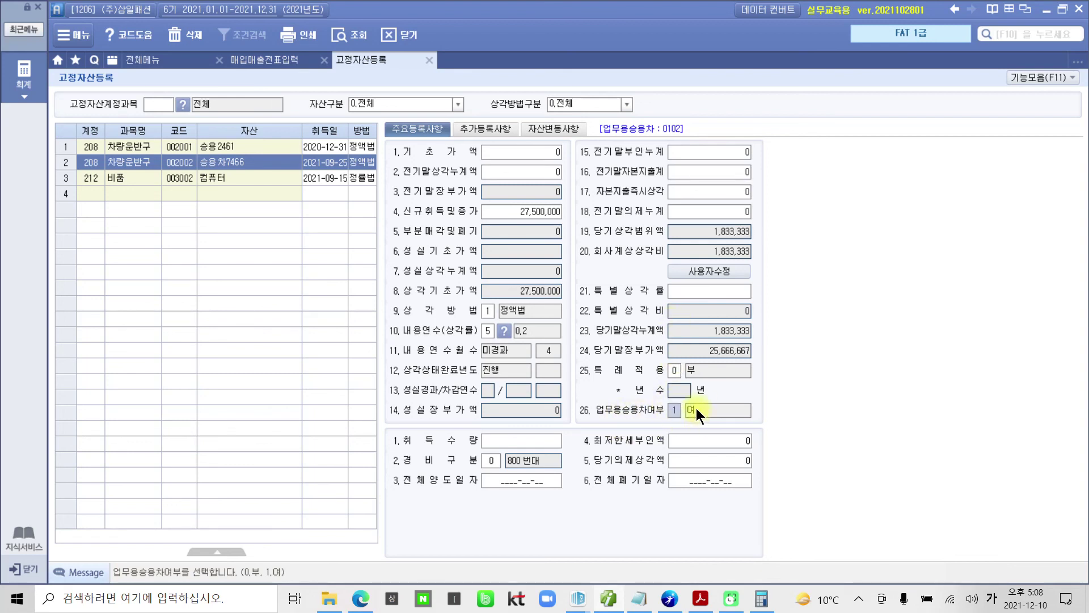
# - Add an asset row under account 208 차량운반구 with code 000011, asset name 000 and acquisition date 2021-12-12
pyautogui.click(93, 192)
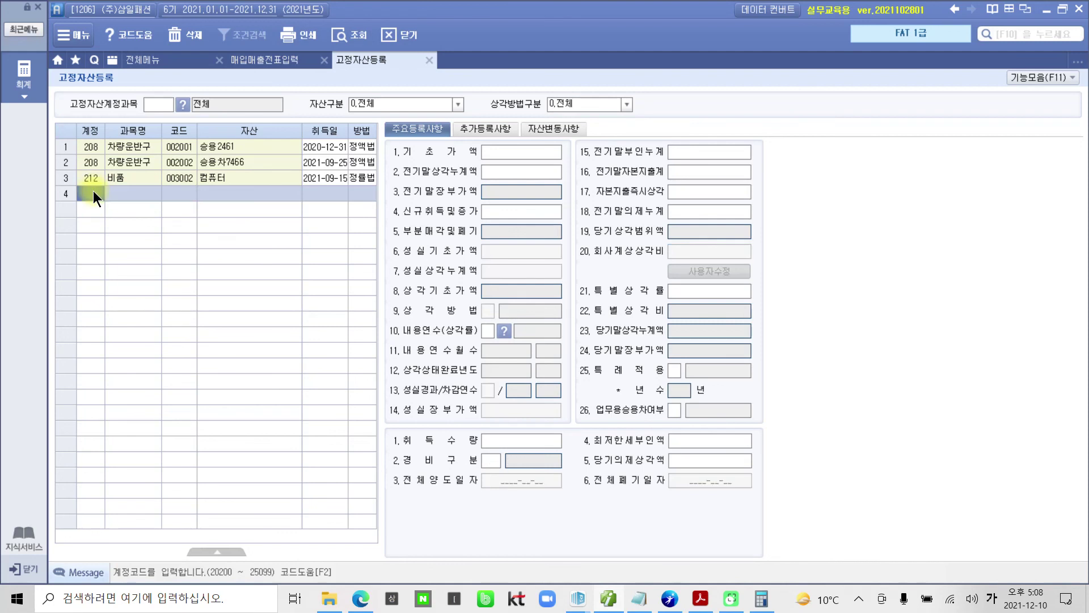
pyautogui.write('208')
pyautogui.press('Return')
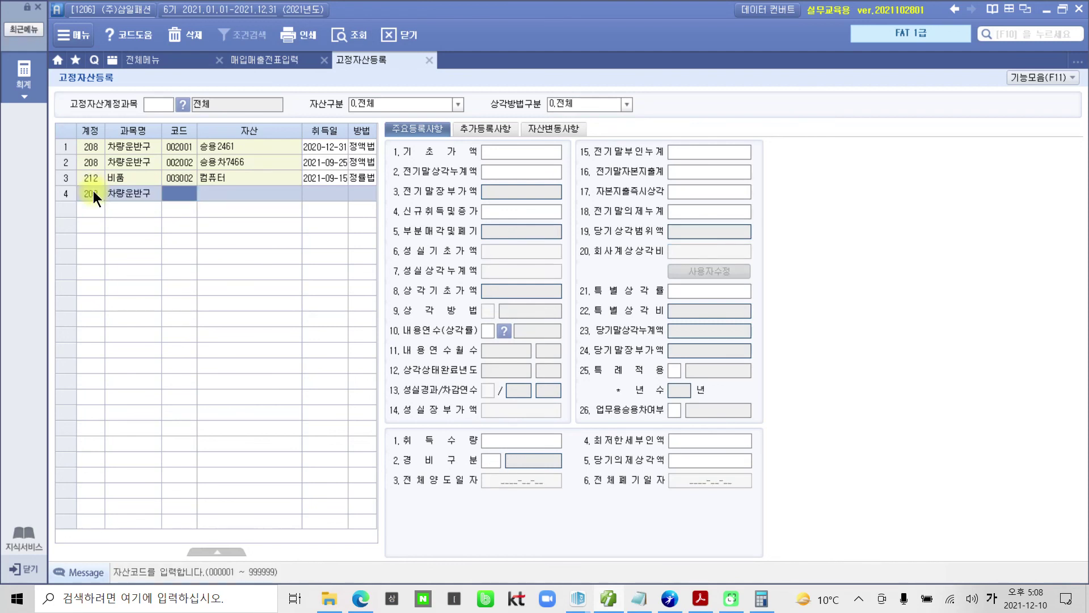
pyautogui.write('000011')
pyautogui.press('Return')
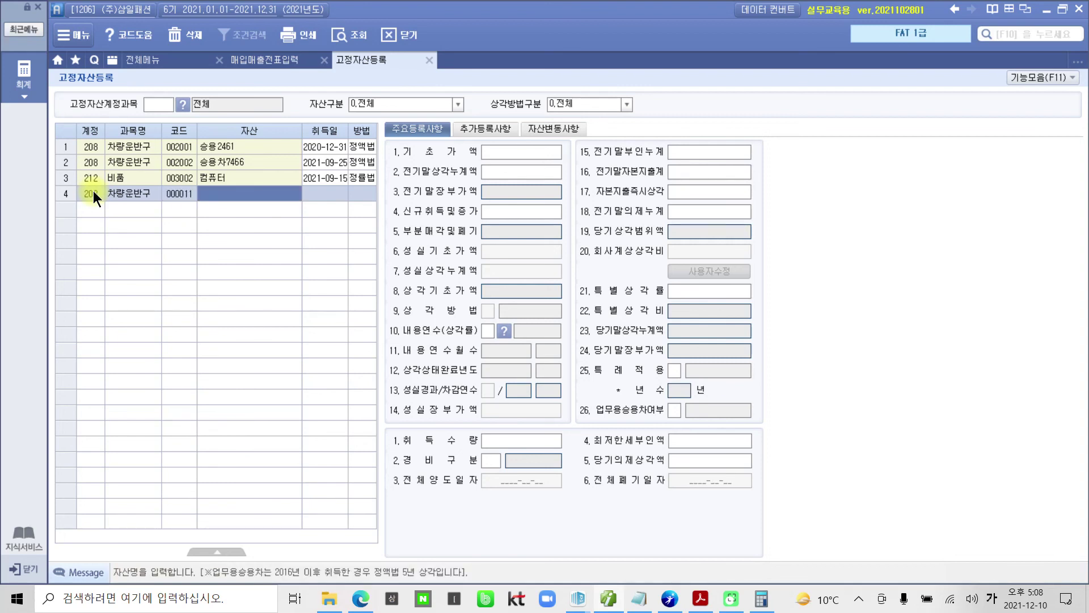
pyautogui.write('000')
pyautogui.press('Return')
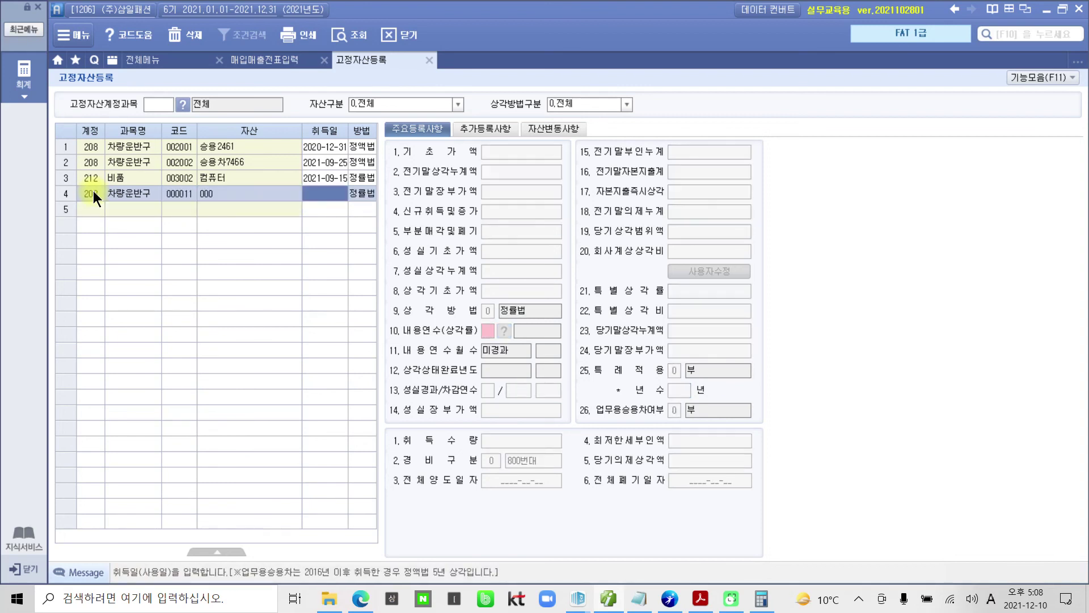
pyautogui.write('20211212')
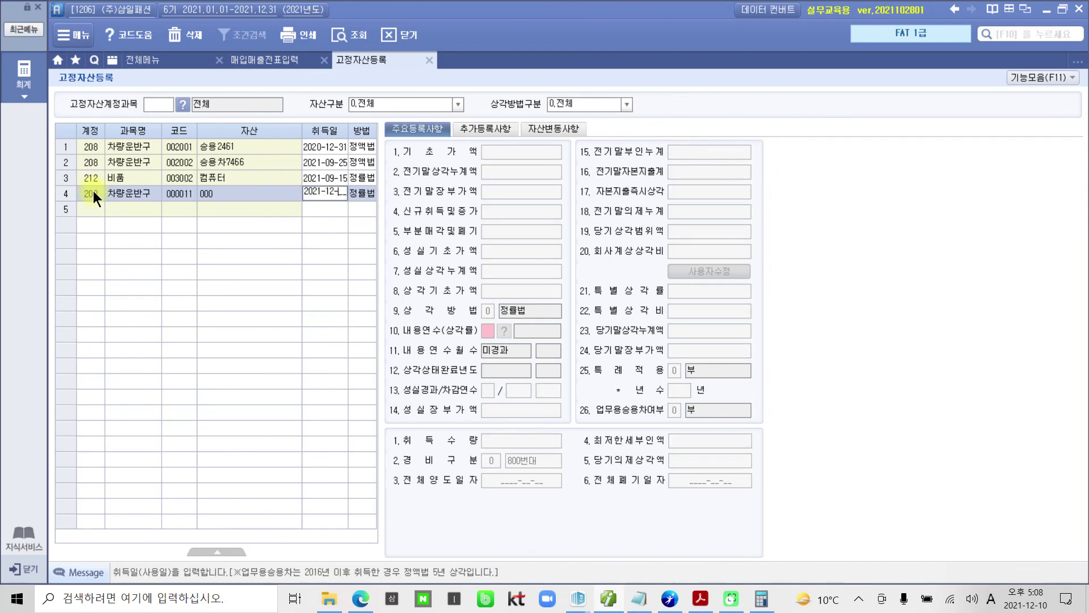
pyautogui.press('Return')
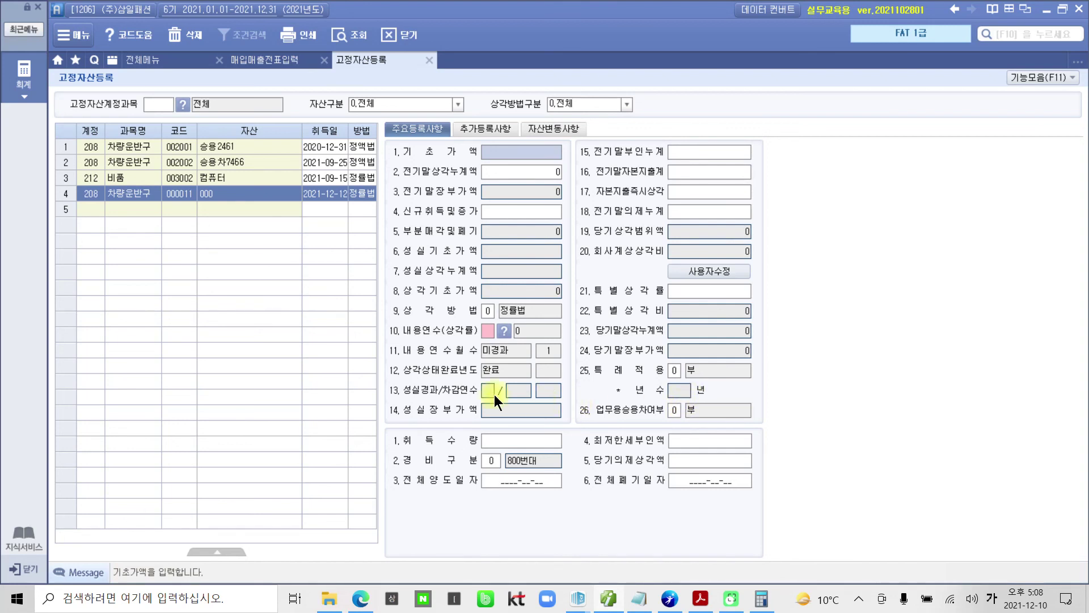
# - Delete the asset row with code 000011 from 고정자산등록 and confirm the deletion
pyautogui.click(99, 194)
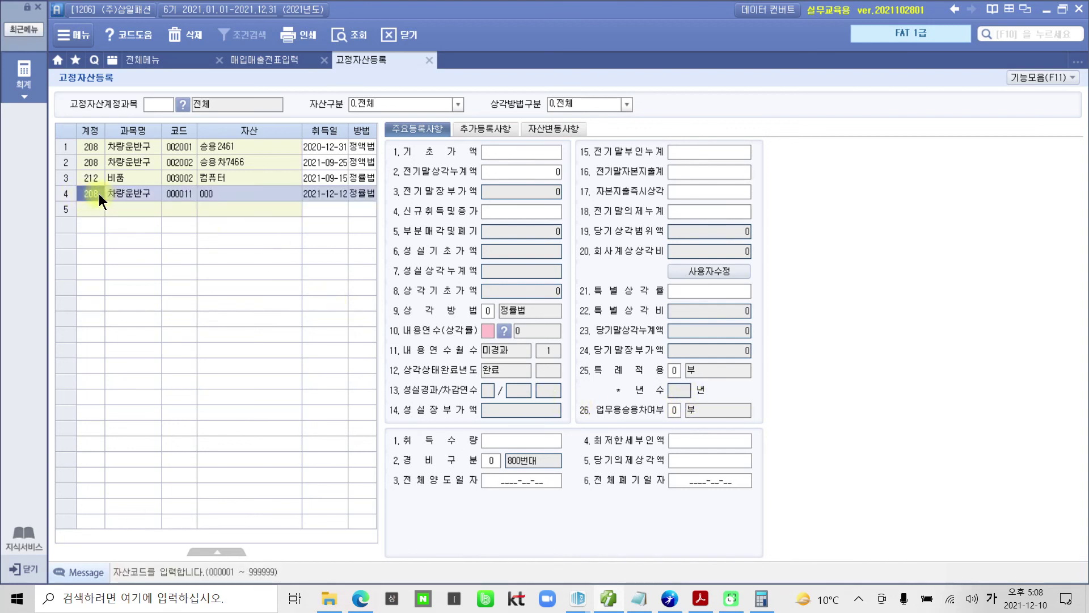
pyautogui.click(176, 36)
pyautogui.click(495, 332)
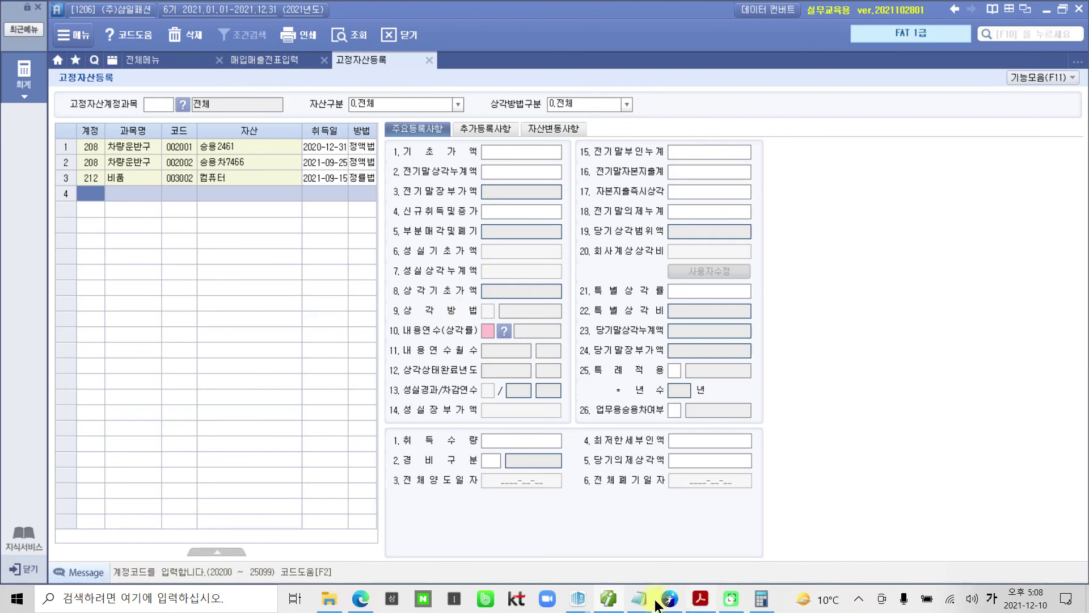
# - Switch to the textbook PDF in Acrobat Reader and read the 필요 지식 section 05 부가가치세 부속서류
pyautogui.click(701, 598)
pyautogui.scroll(-2, 567, 432)
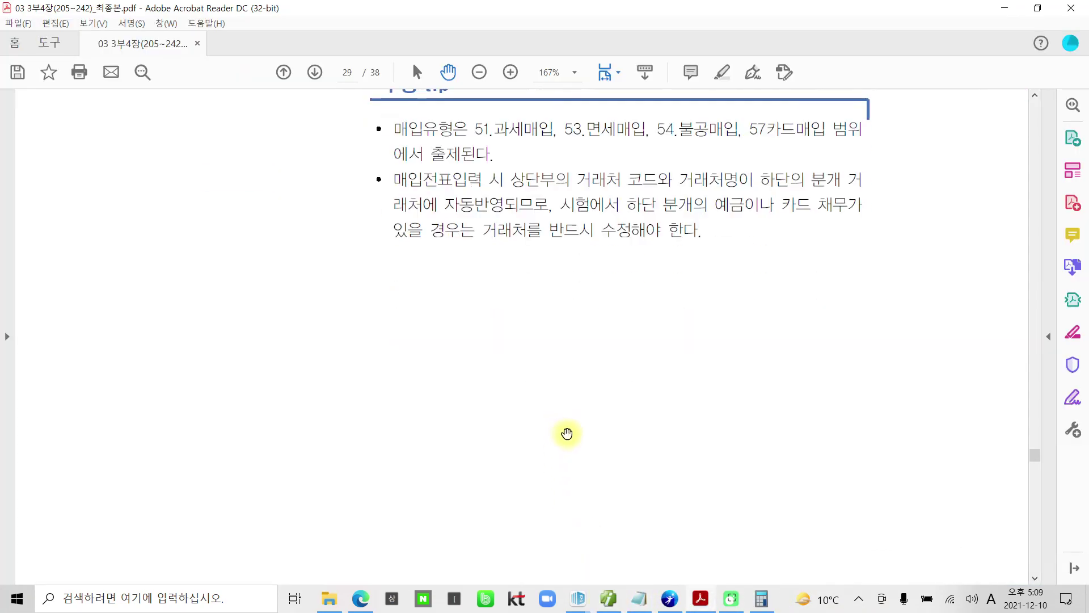
pyautogui.scroll(-4, 566, 432)
pyautogui.scroll(-9, 576, 437)
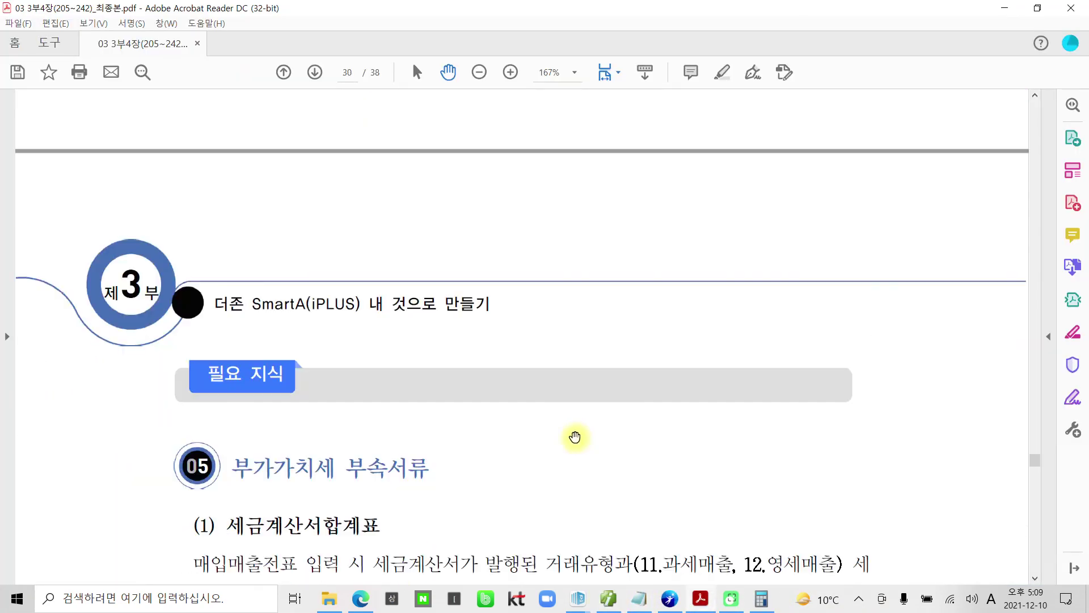
pyautogui.scroll(-3, 575, 436)
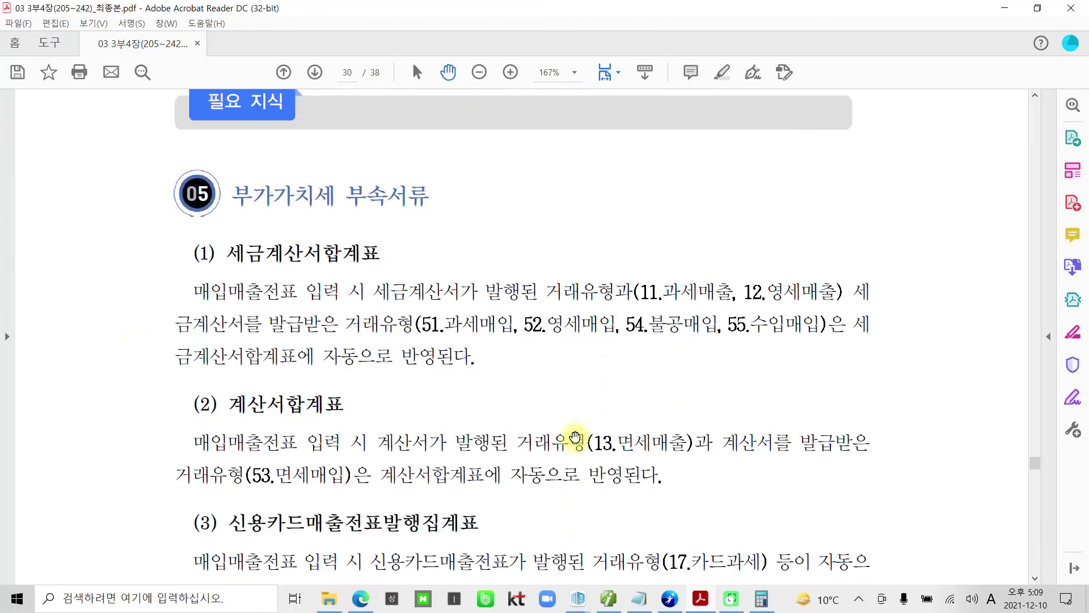